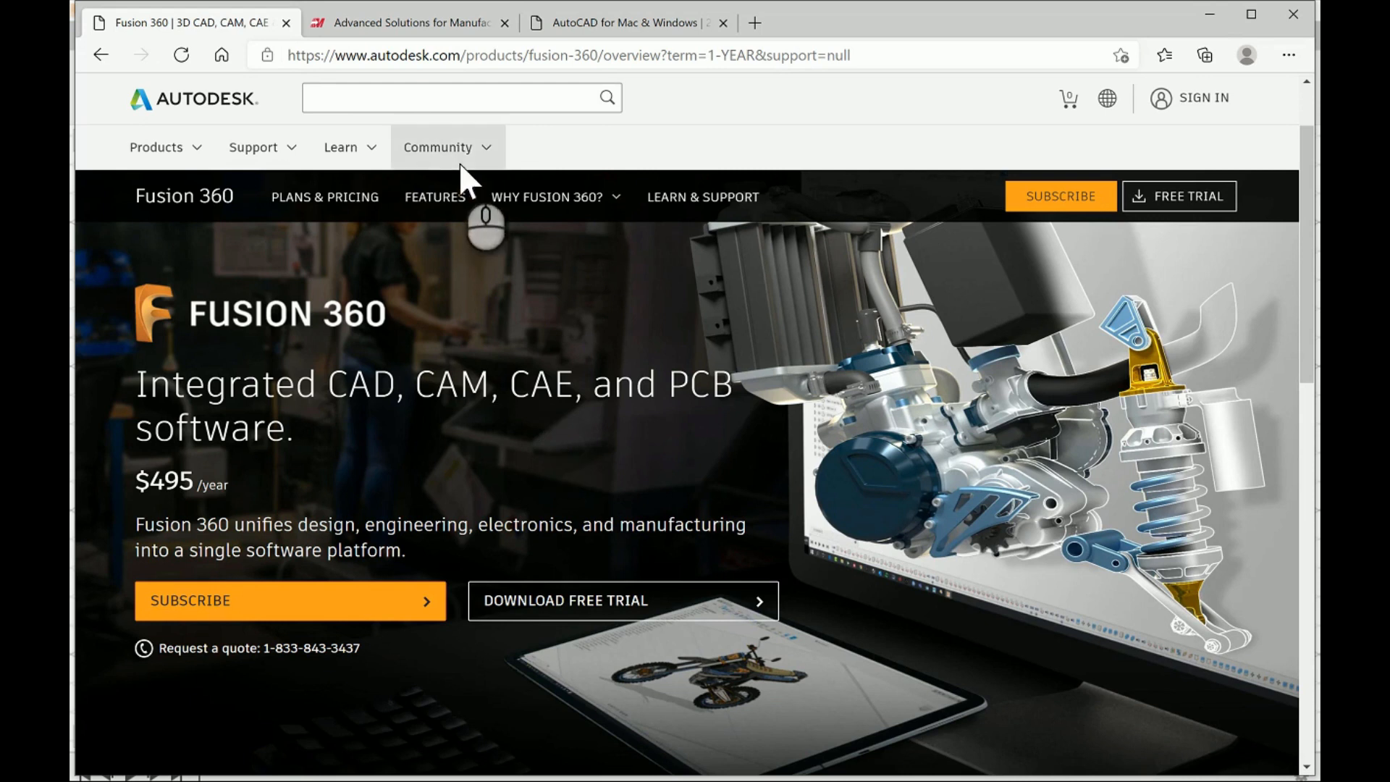
# - Look over the Mastercam homepage and its overview of CAD/CAM software solutions
pyautogui.click(437, 29)
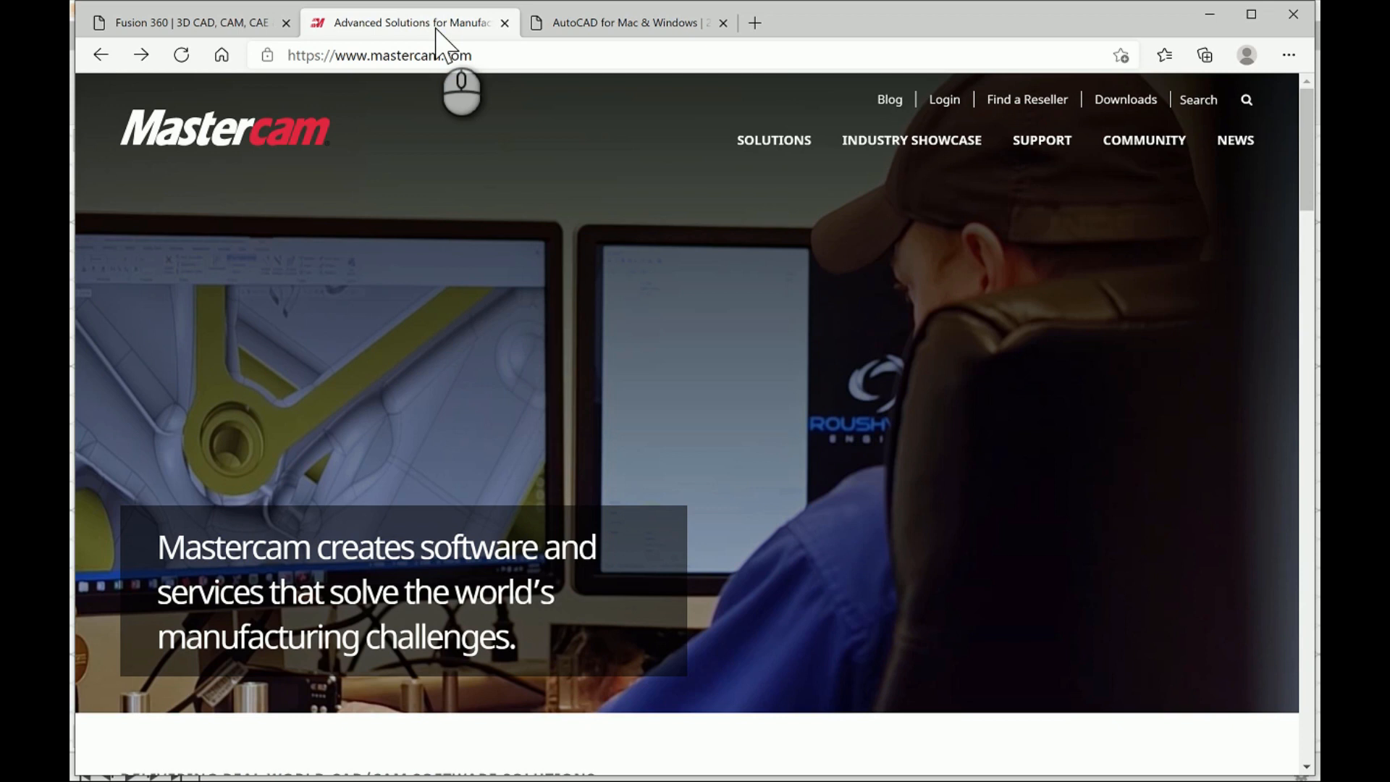
pyautogui.scroll(-5, 640, 248)
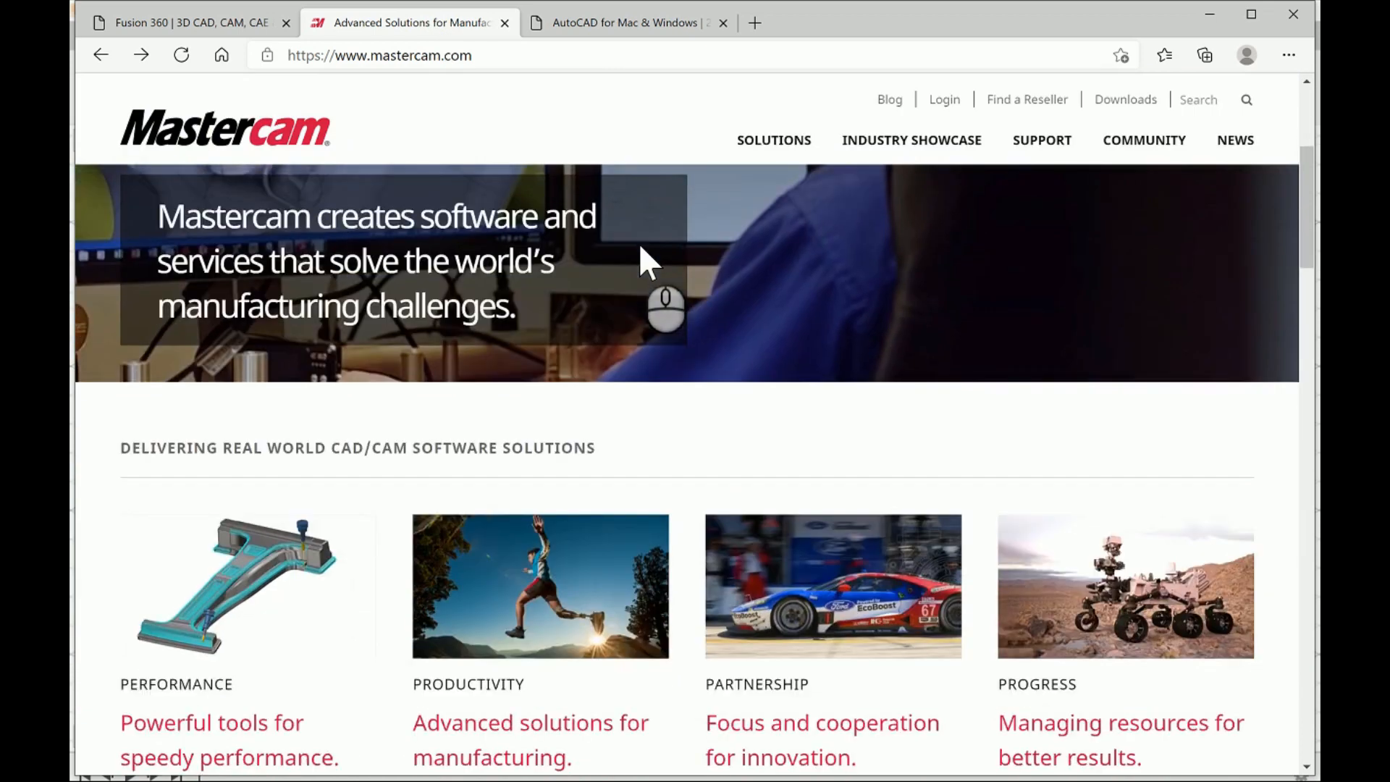
pyautogui.scroll(-3, 640, 250)
pyautogui.scroll(8, 642, 257)
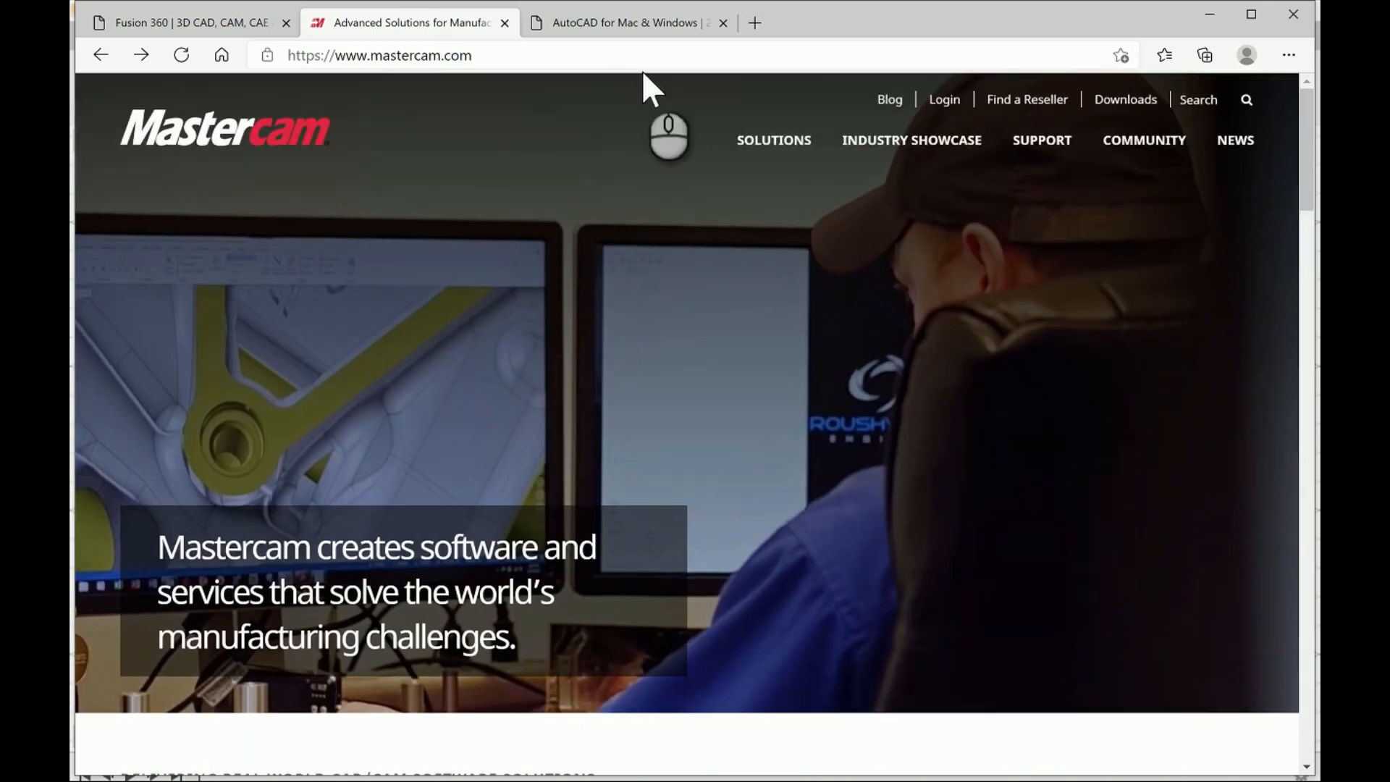
# - Examine the AutoCAD product page and its subscription pricing options
pyautogui.click(628, 26)
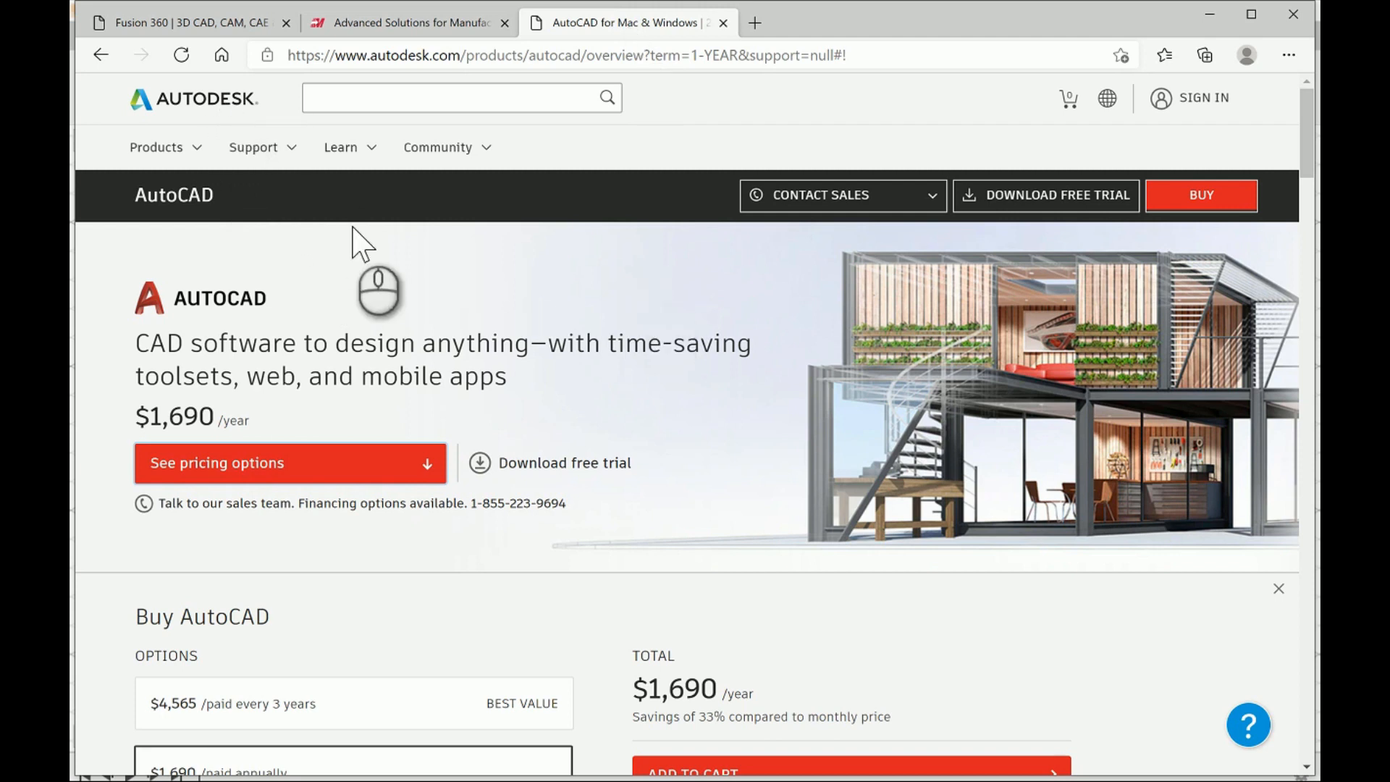
pyautogui.scroll(-1, 642, 459)
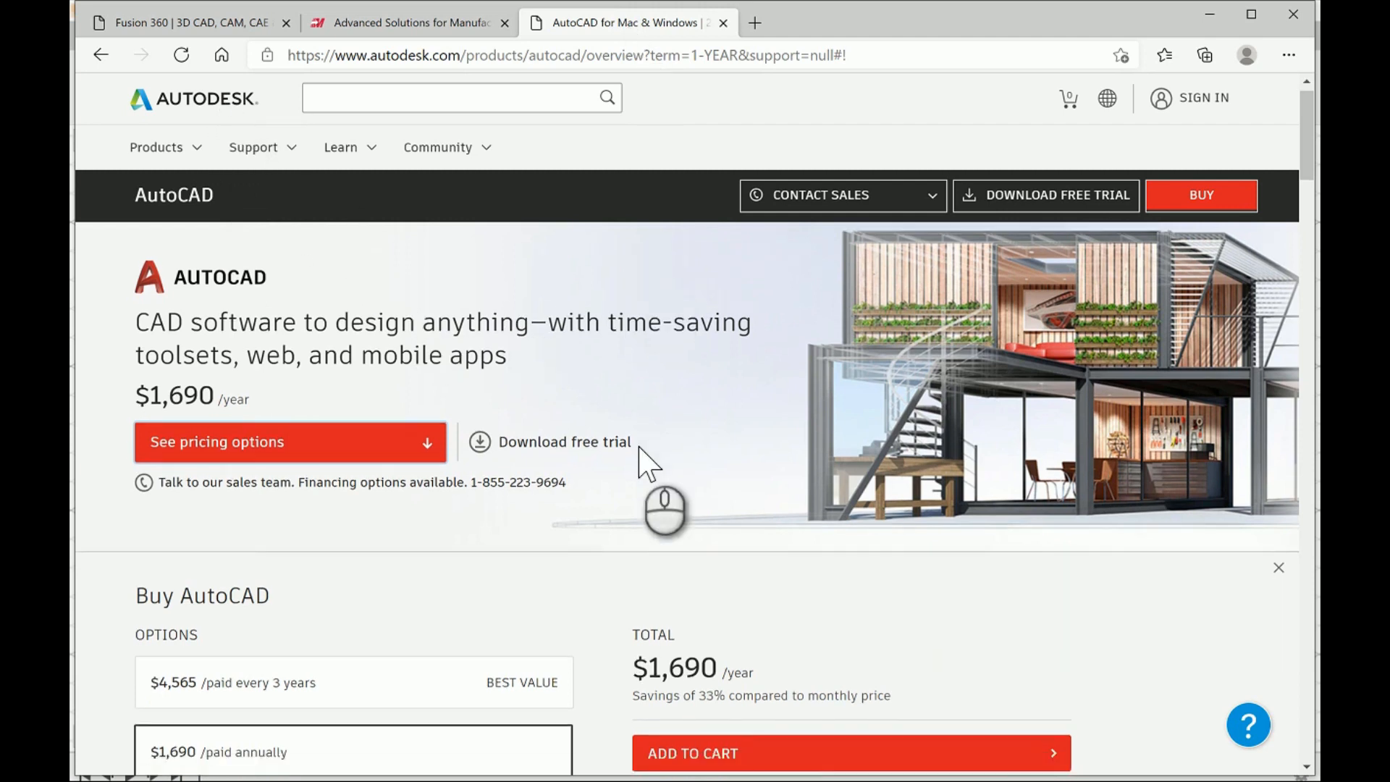
pyautogui.scroll(1, 642, 459)
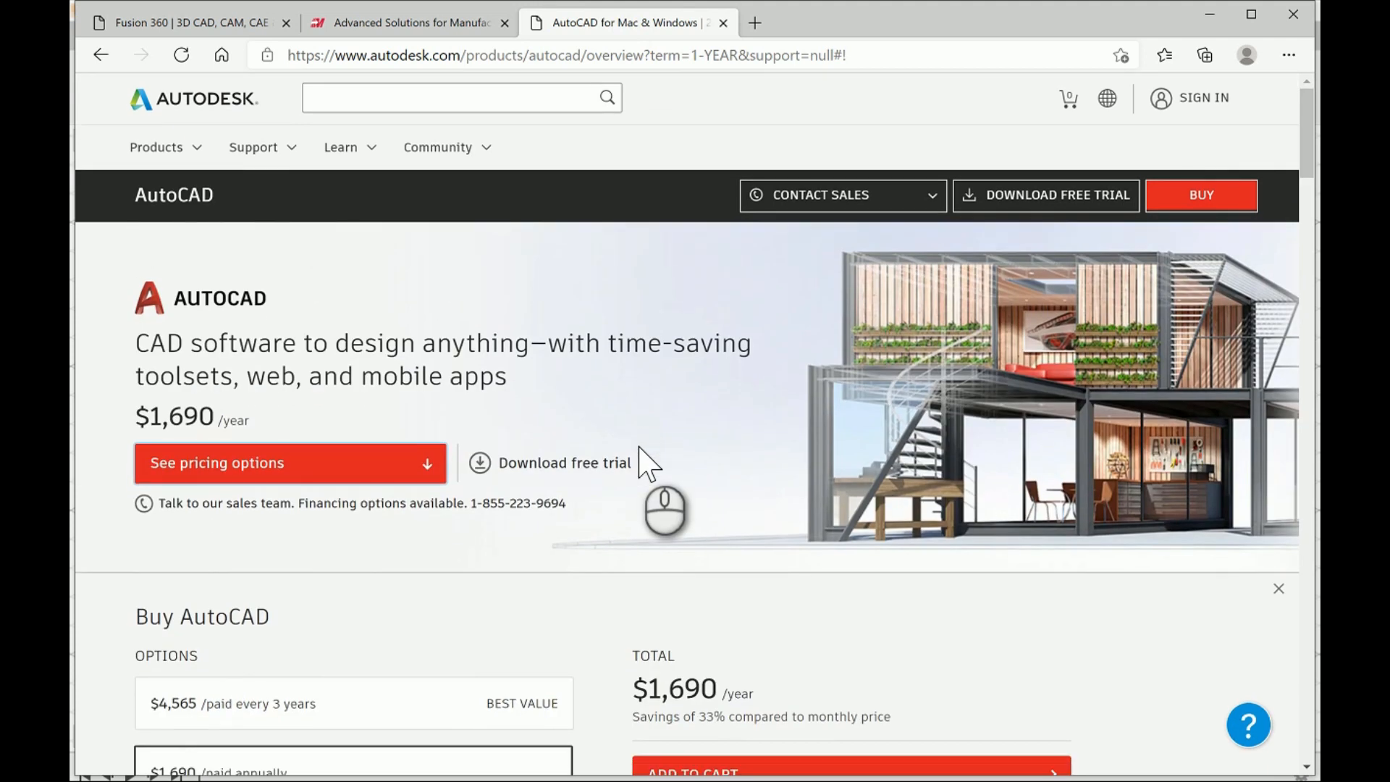
pyautogui.scroll(-4, 642, 459)
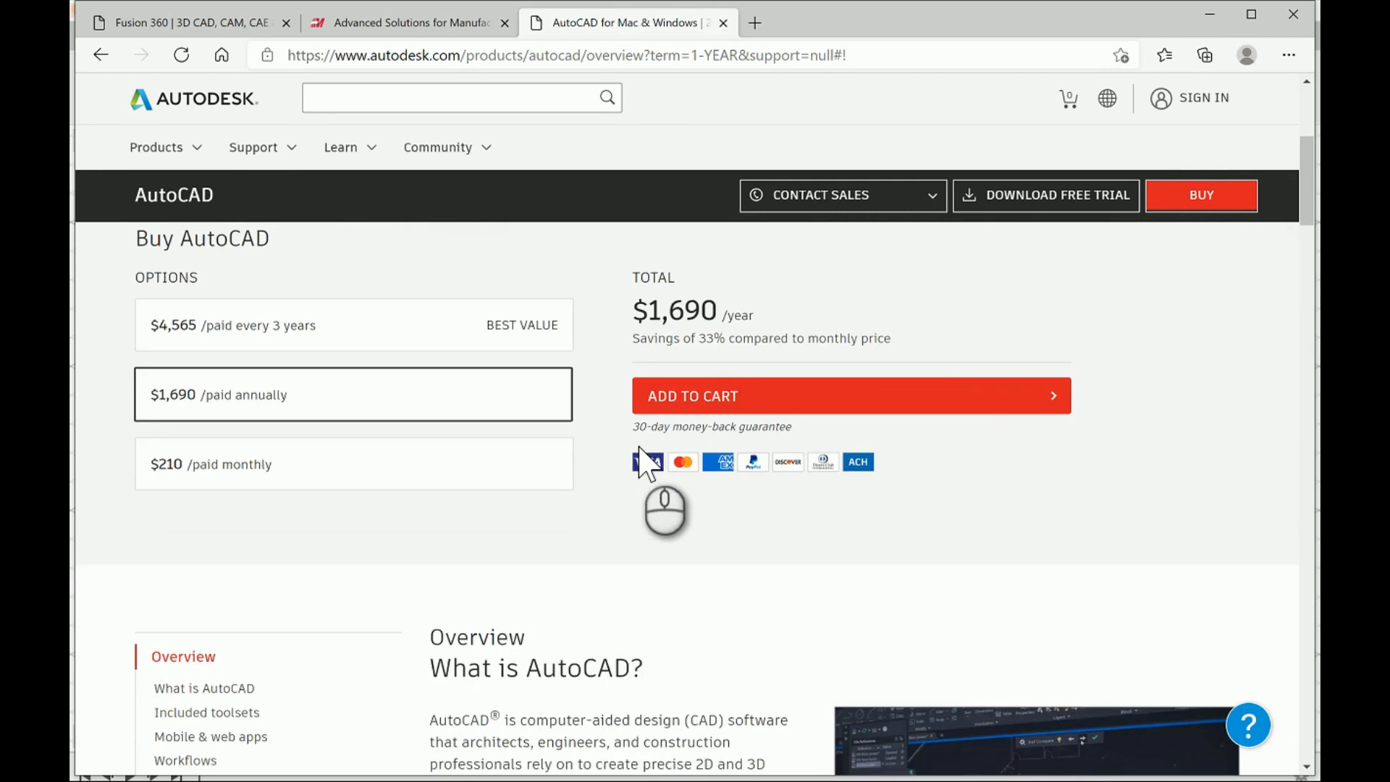
pyautogui.scroll(4, 640, 449)
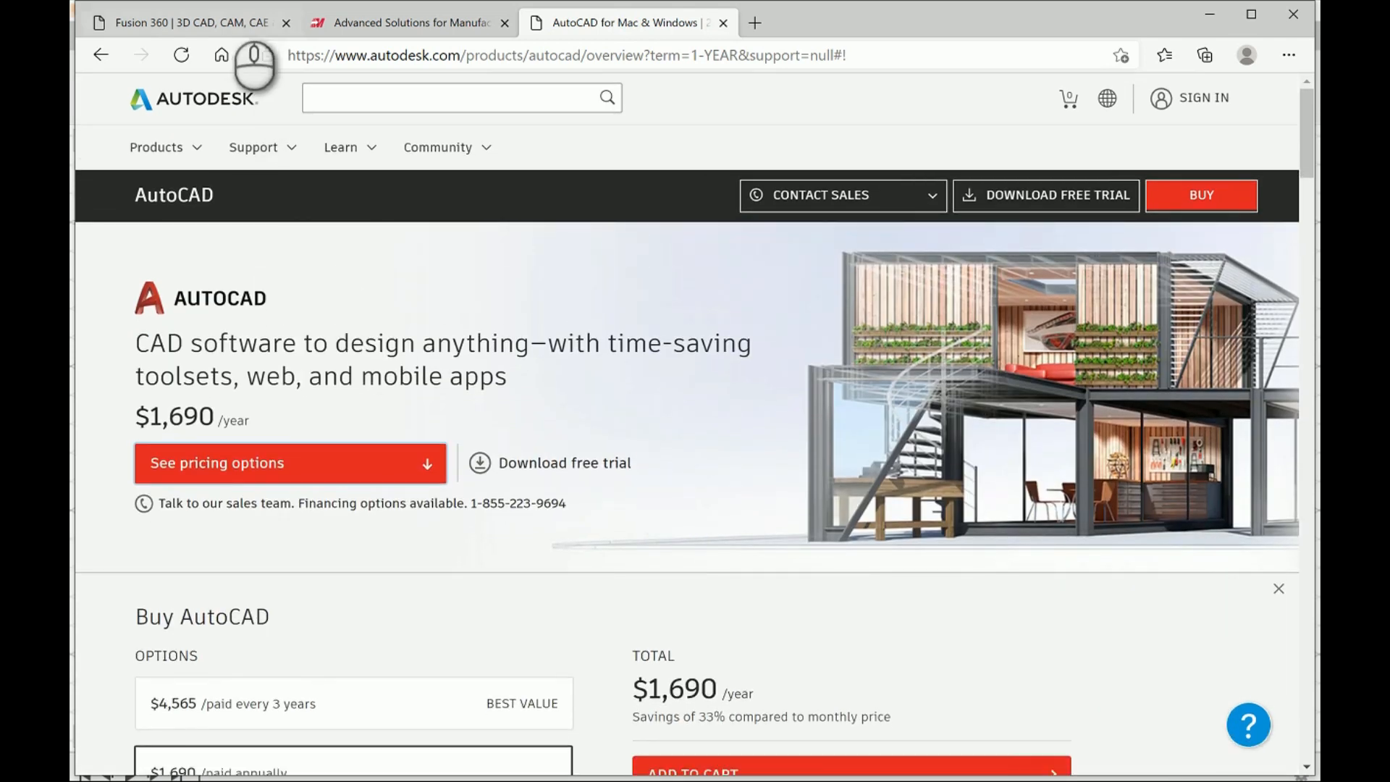
# - Open the Fusion 360 free trial download page and examine its intended-use options for personal, trial and educational versions
pyautogui.click(222, 18)
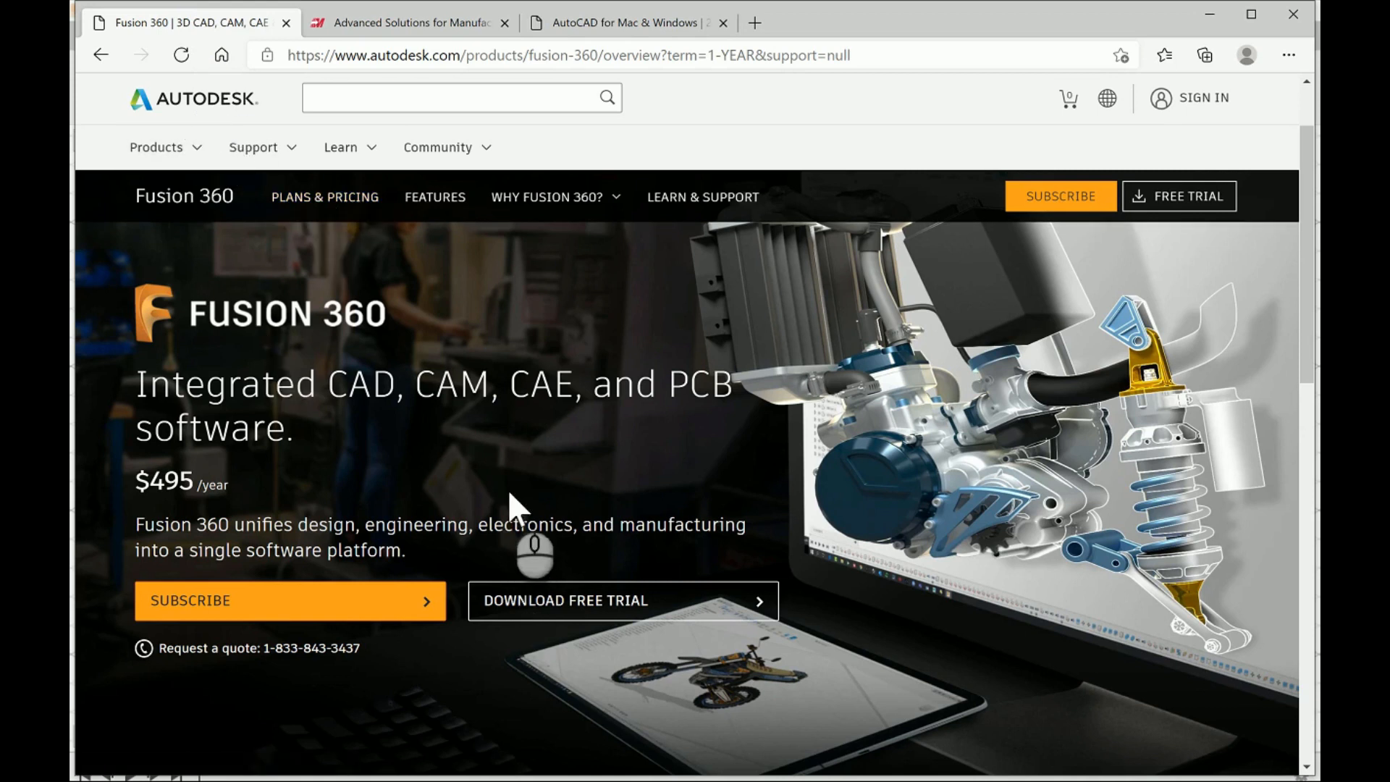
pyautogui.click(590, 607)
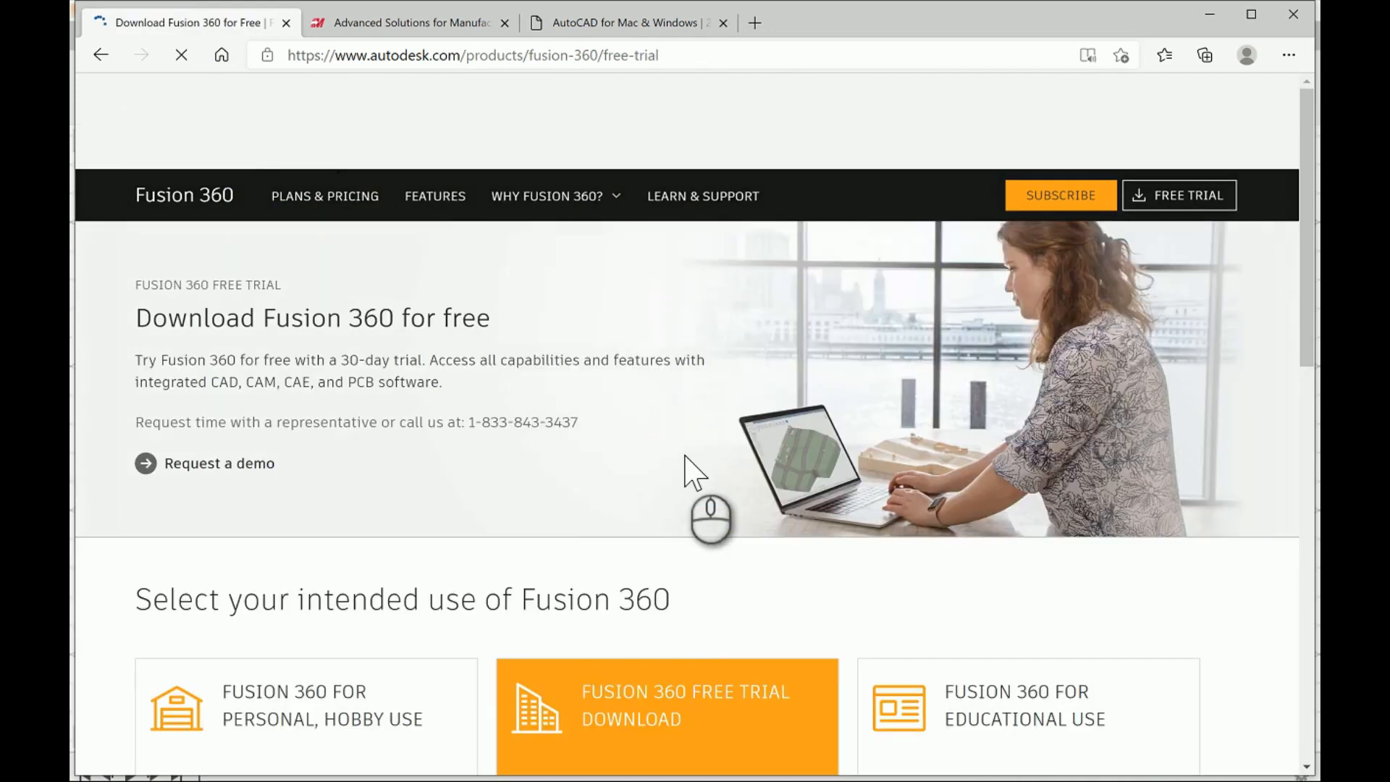
pyautogui.scroll(-2, 685, 456)
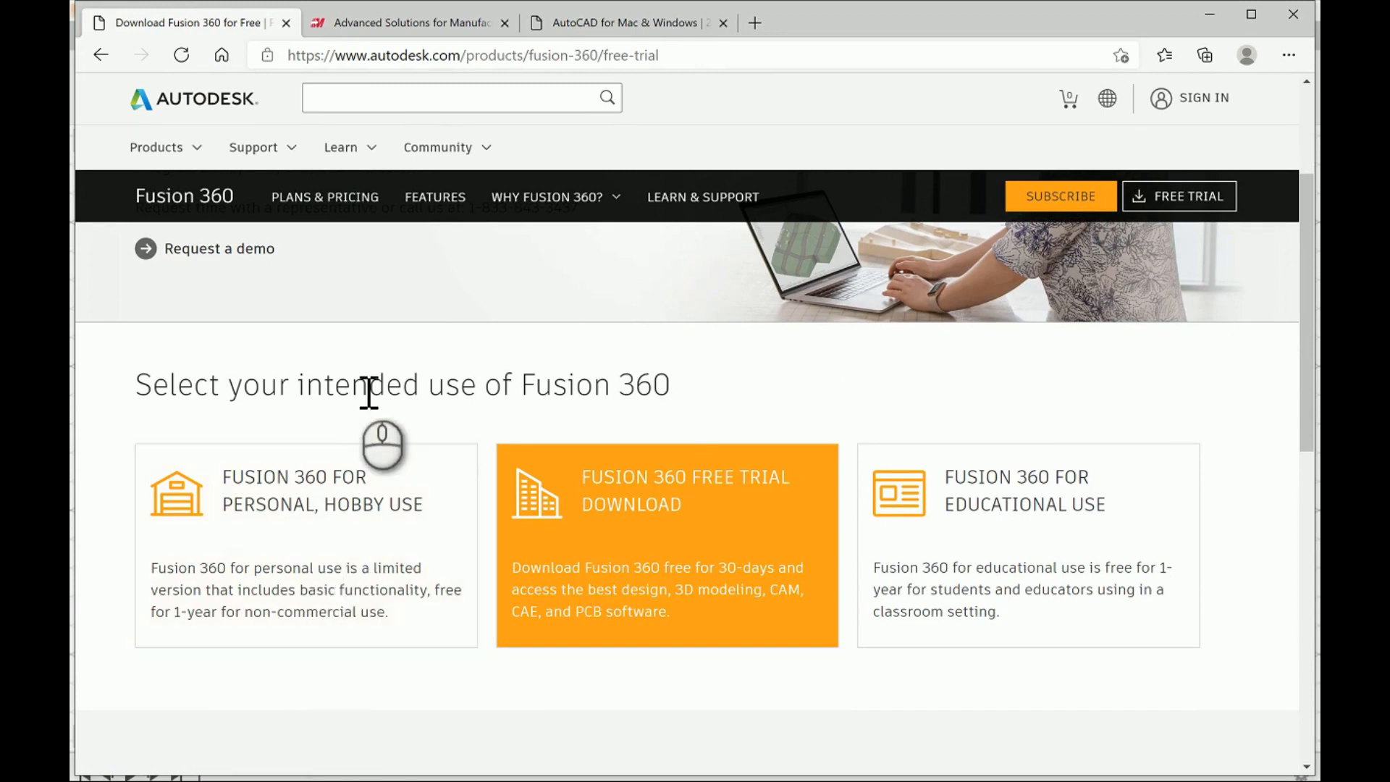
pyautogui.scroll(3, 366, 393)
pyautogui.scroll(-3, 369, 393)
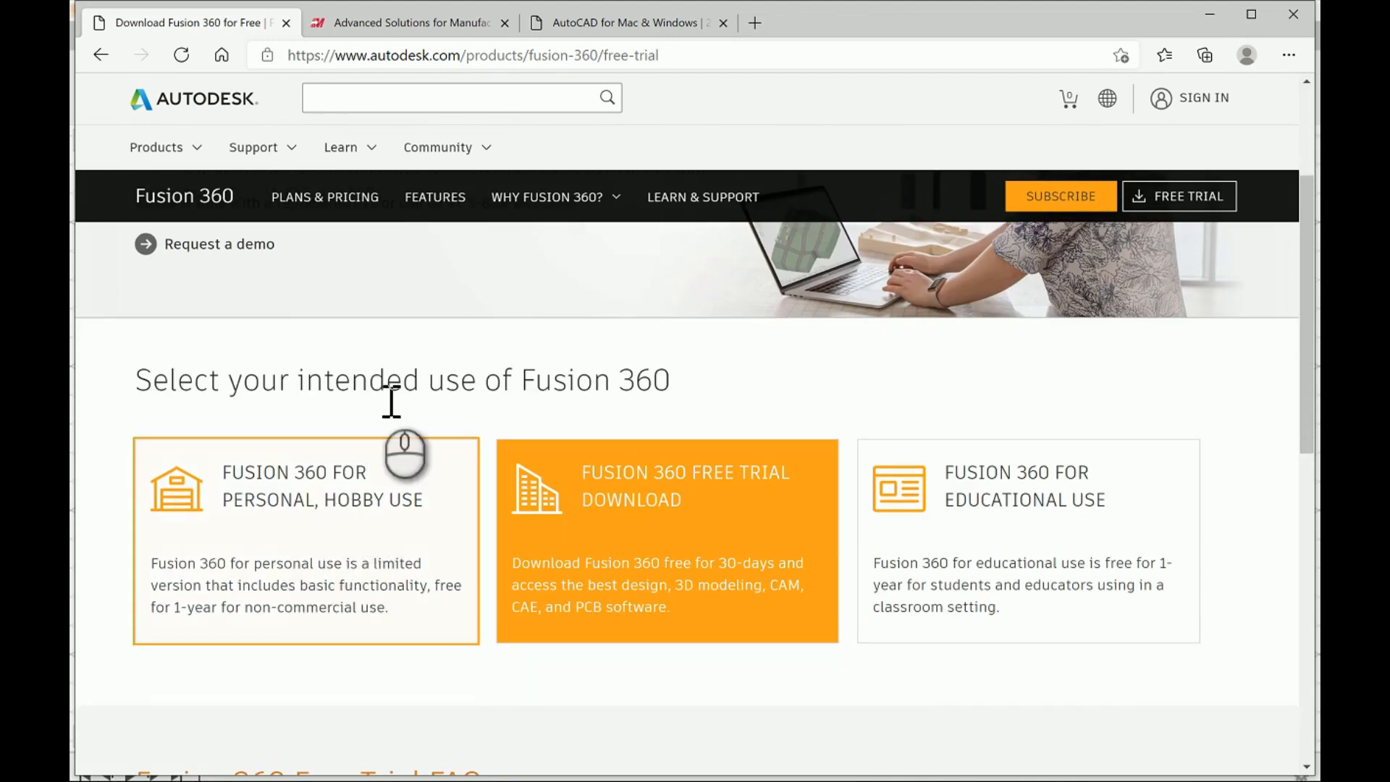
pyautogui.scroll(3, 406, 372)
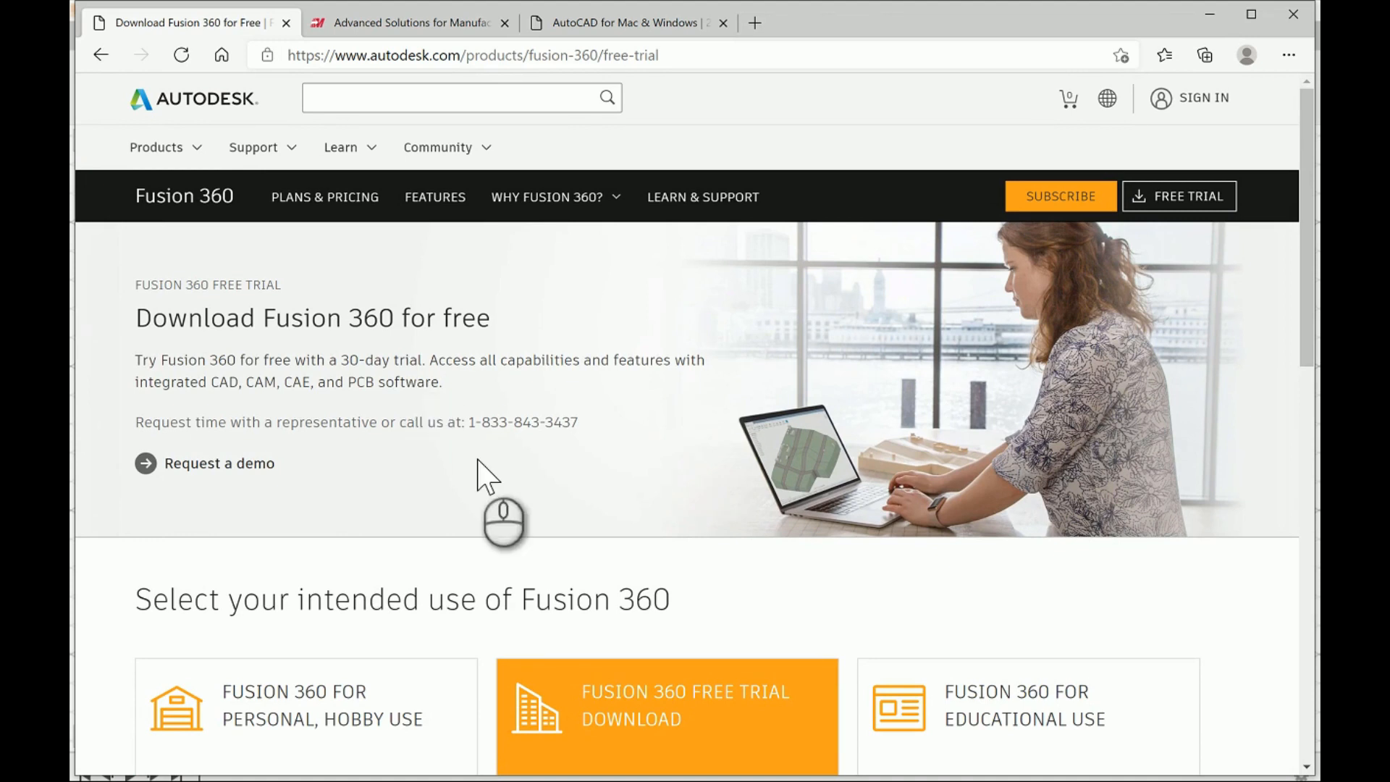
pyautogui.scroll(-1, 478, 464)
pyautogui.scroll(1, 478, 461)
pyautogui.scroll(1, 478, 463)
pyautogui.scroll(-2, 478, 463)
pyautogui.scroll(2, 478, 467)
pyautogui.scroll(-3, 481, 471)
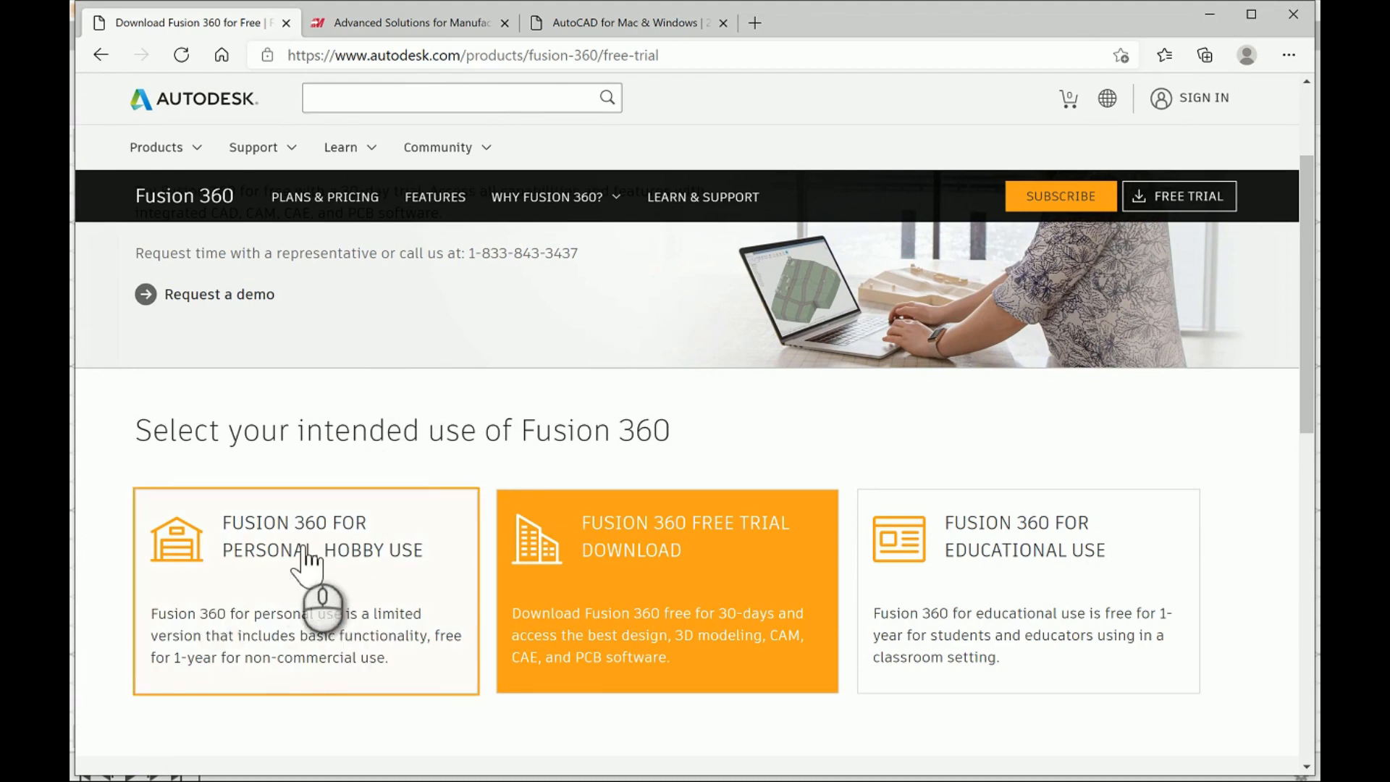
pyautogui.scroll(-1, 427, 478)
pyautogui.scroll(3, 427, 478)
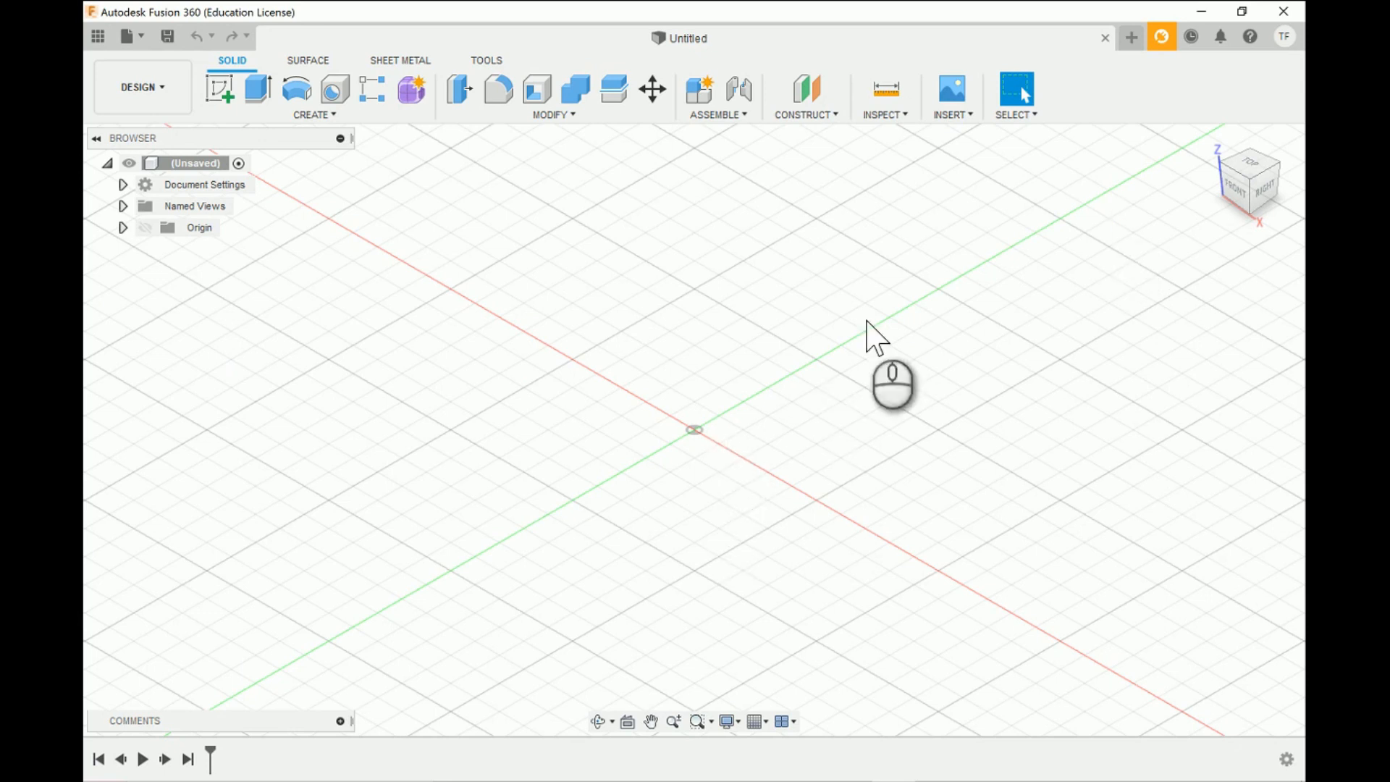
# - In Fusion 360, start a new sketch on the horizontal XY origin plane, seen from the top
pyautogui.click(1260, 170)
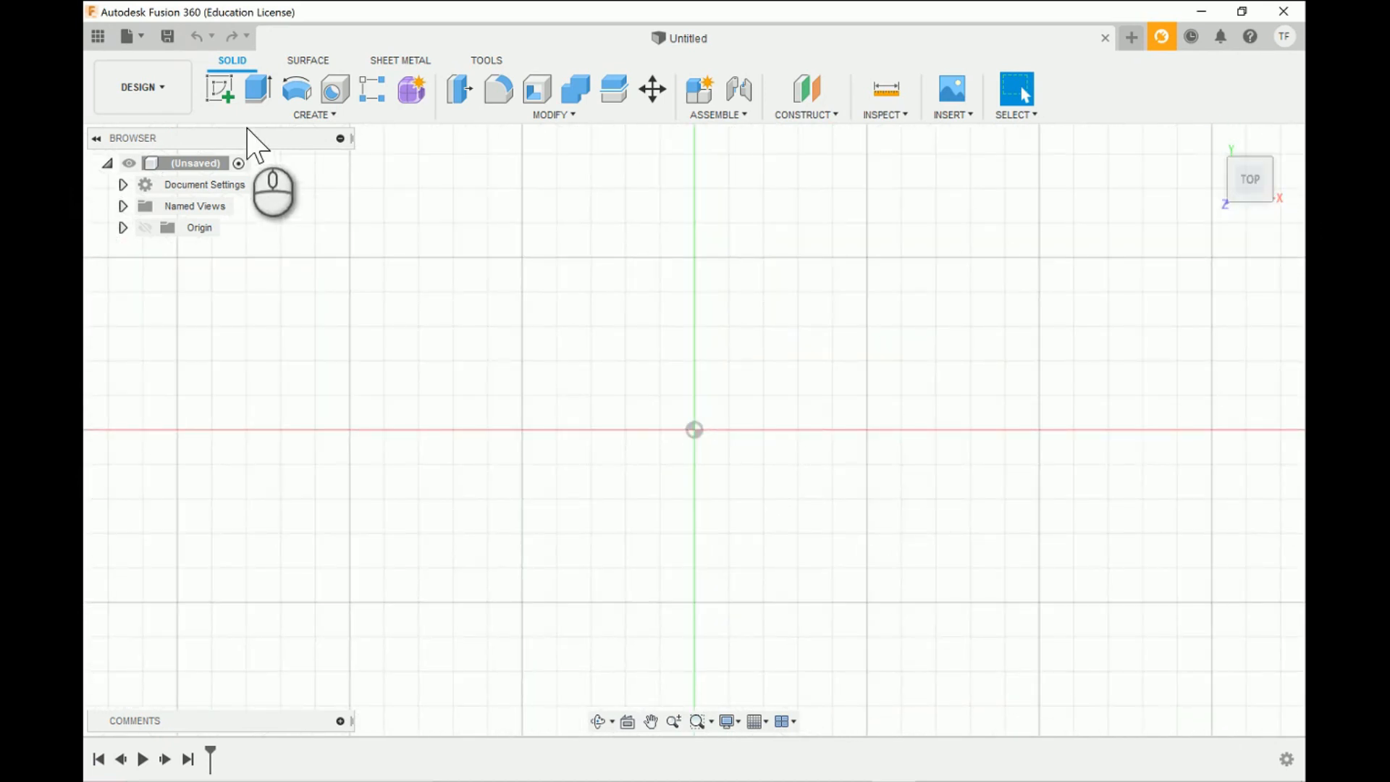
pyautogui.click(219, 91)
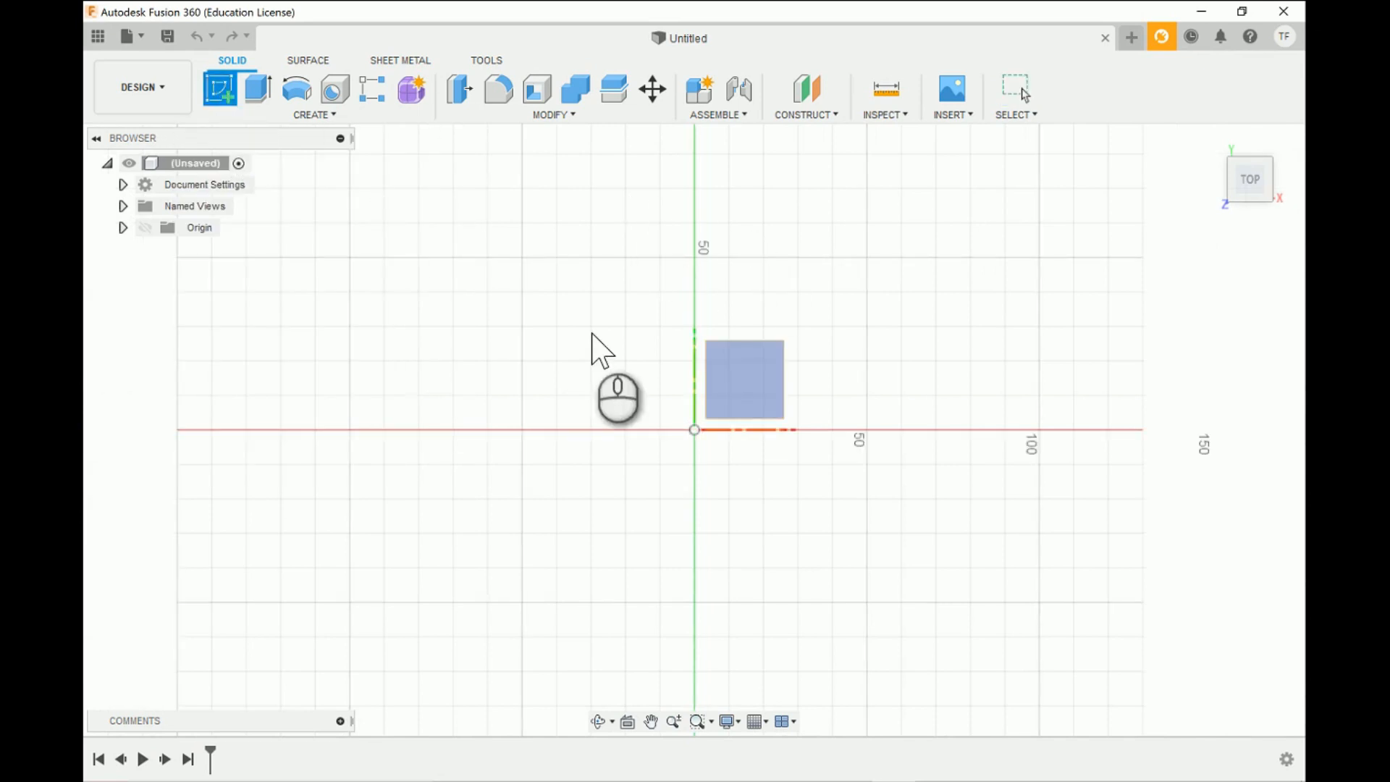
pyautogui.click(752, 380)
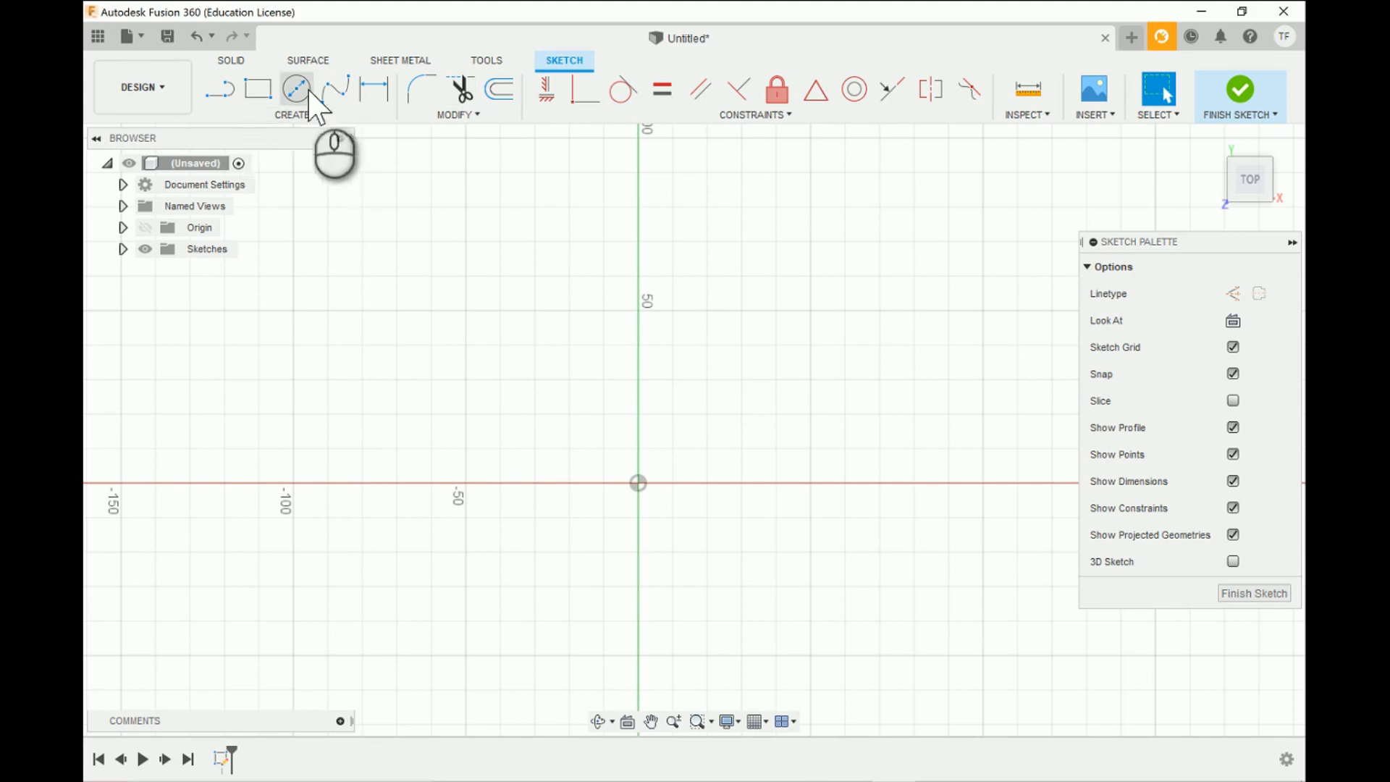
# - Change the document's active units to Inch without making them the default
pyautogui.click(258, 90)
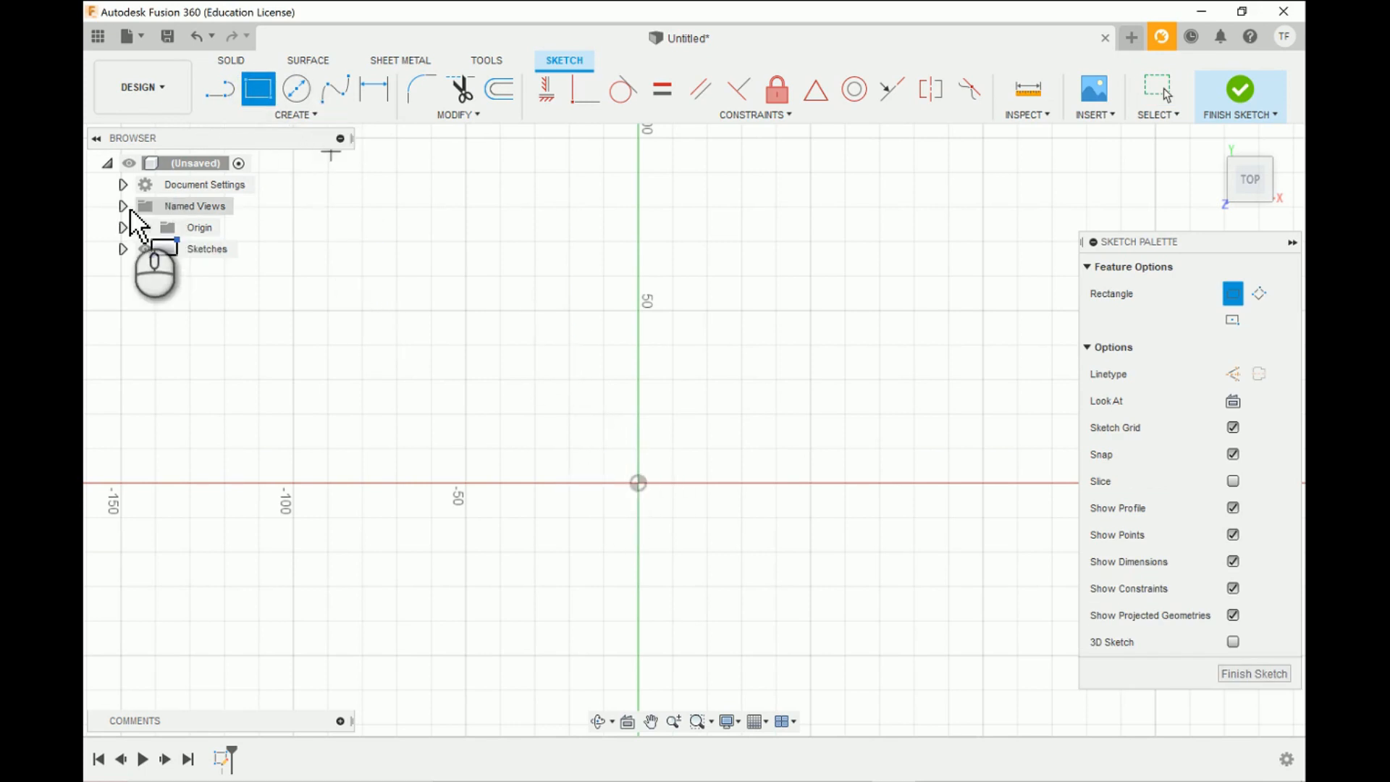
pyautogui.click(122, 186)
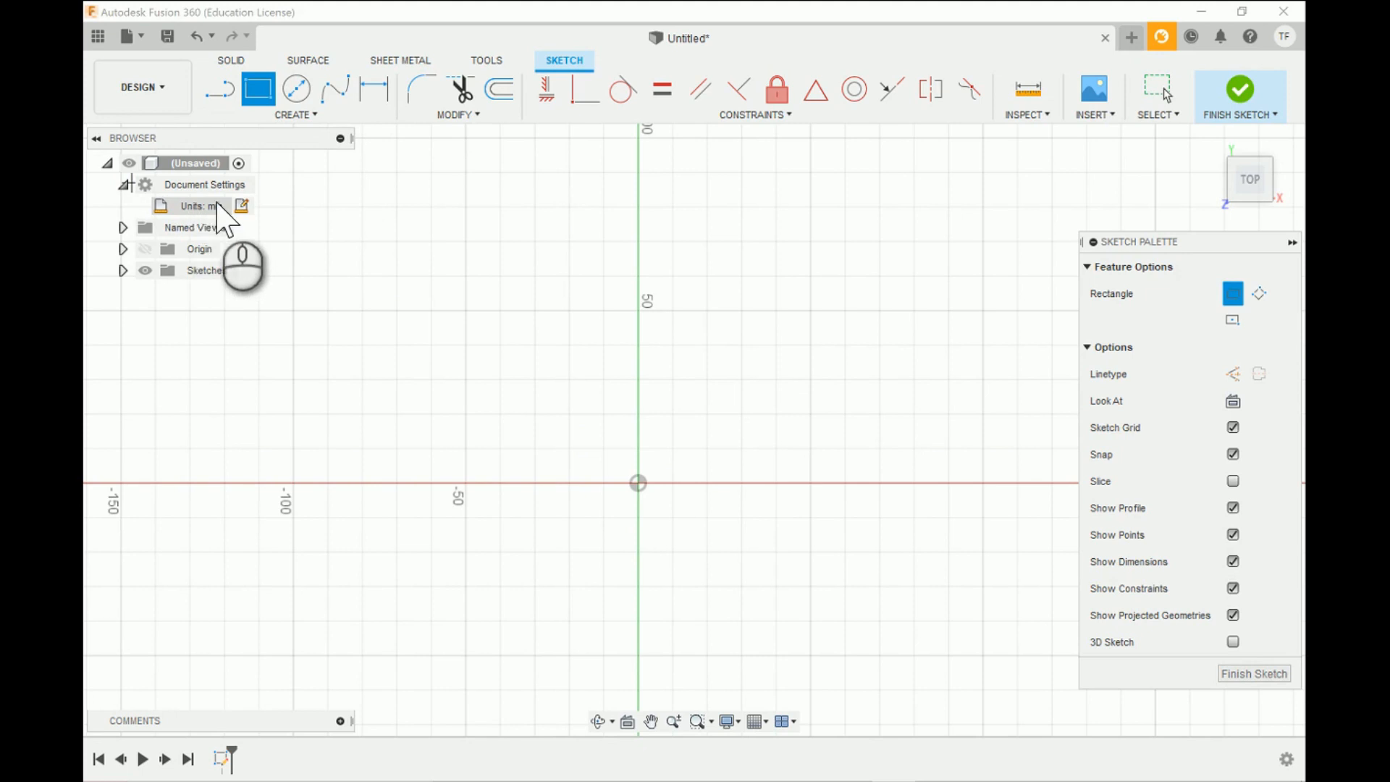
pyautogui.click(241, 205)
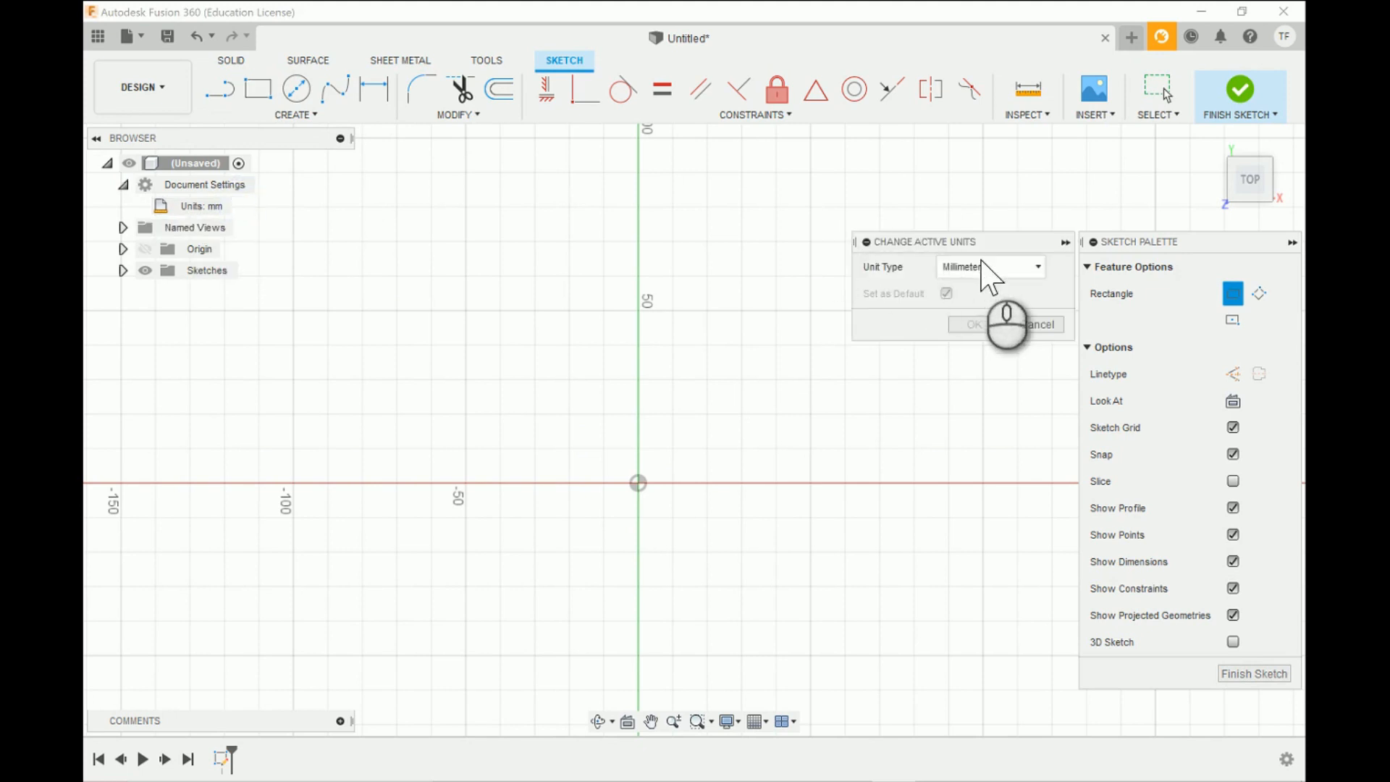
pyautogui.click(1020, 273)
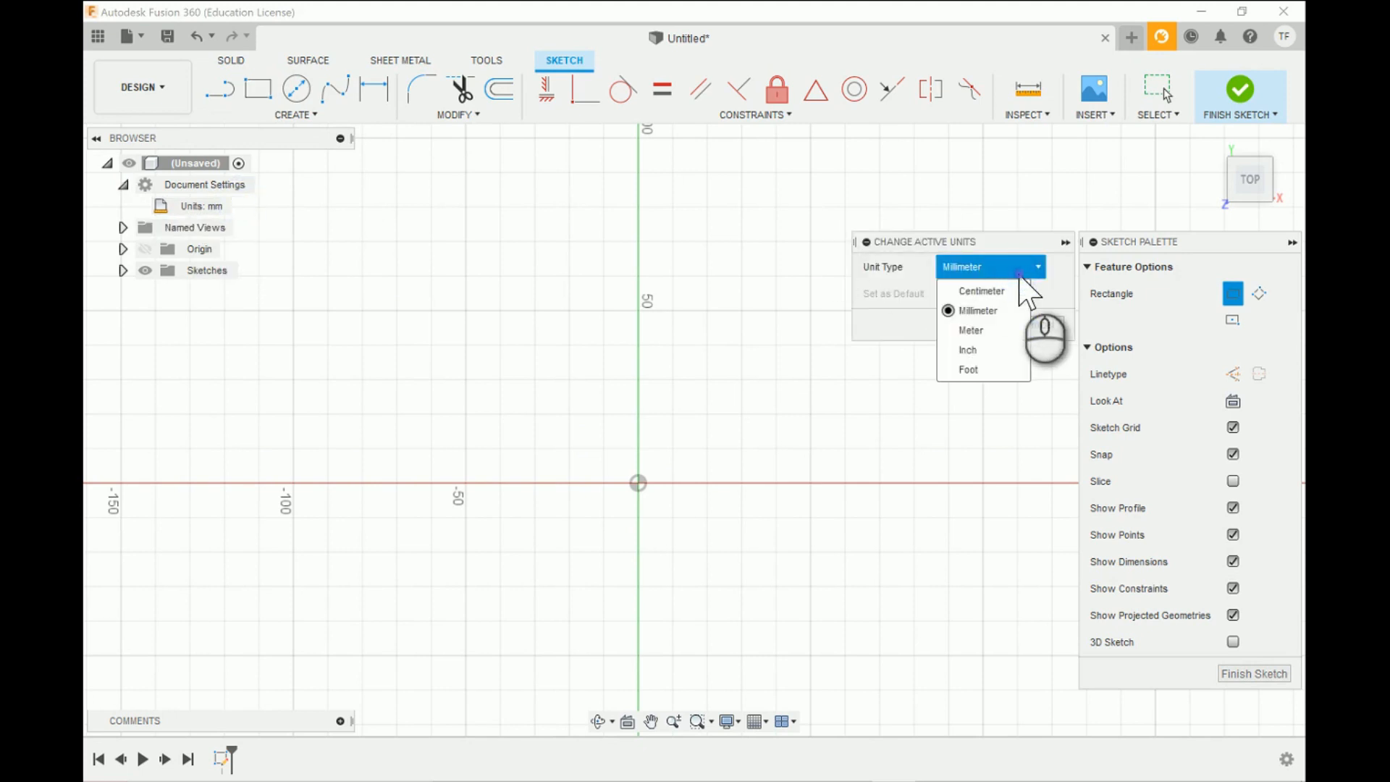
pyautogui.click(969, 351)
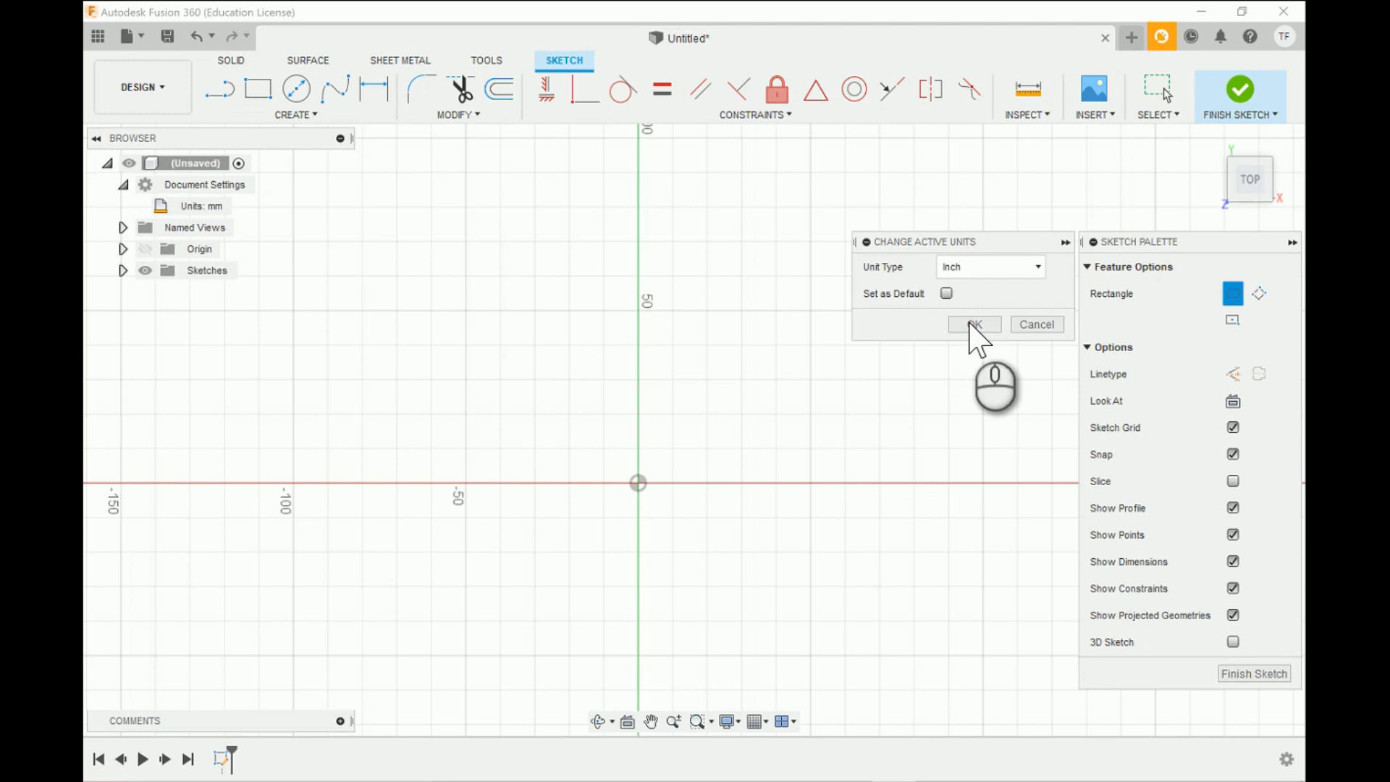
pyautogui.click(971, 324)
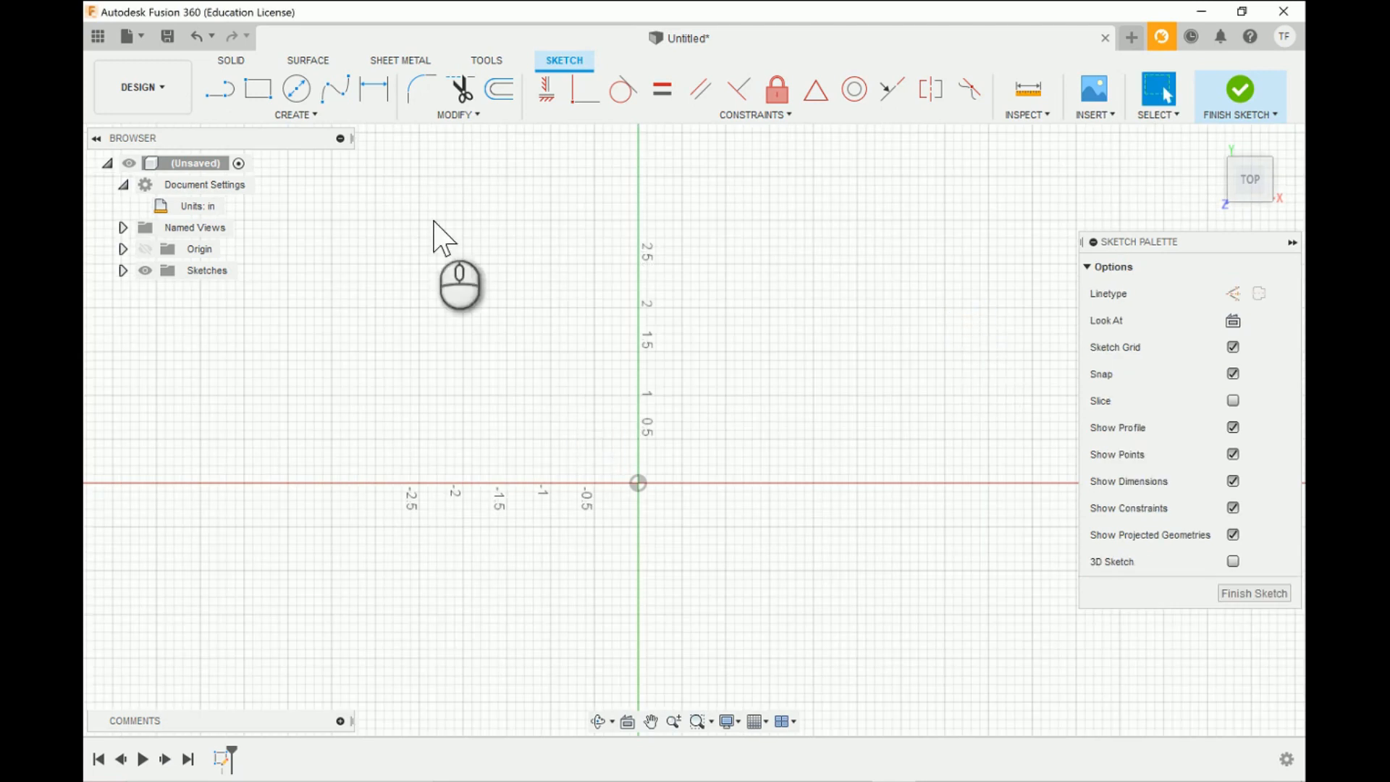
# - Sketch a two-point rectangle from the origin, 4.5 in wide and 2 in high, up along the positive X and Y axes
pyautogui.click(254, 91)
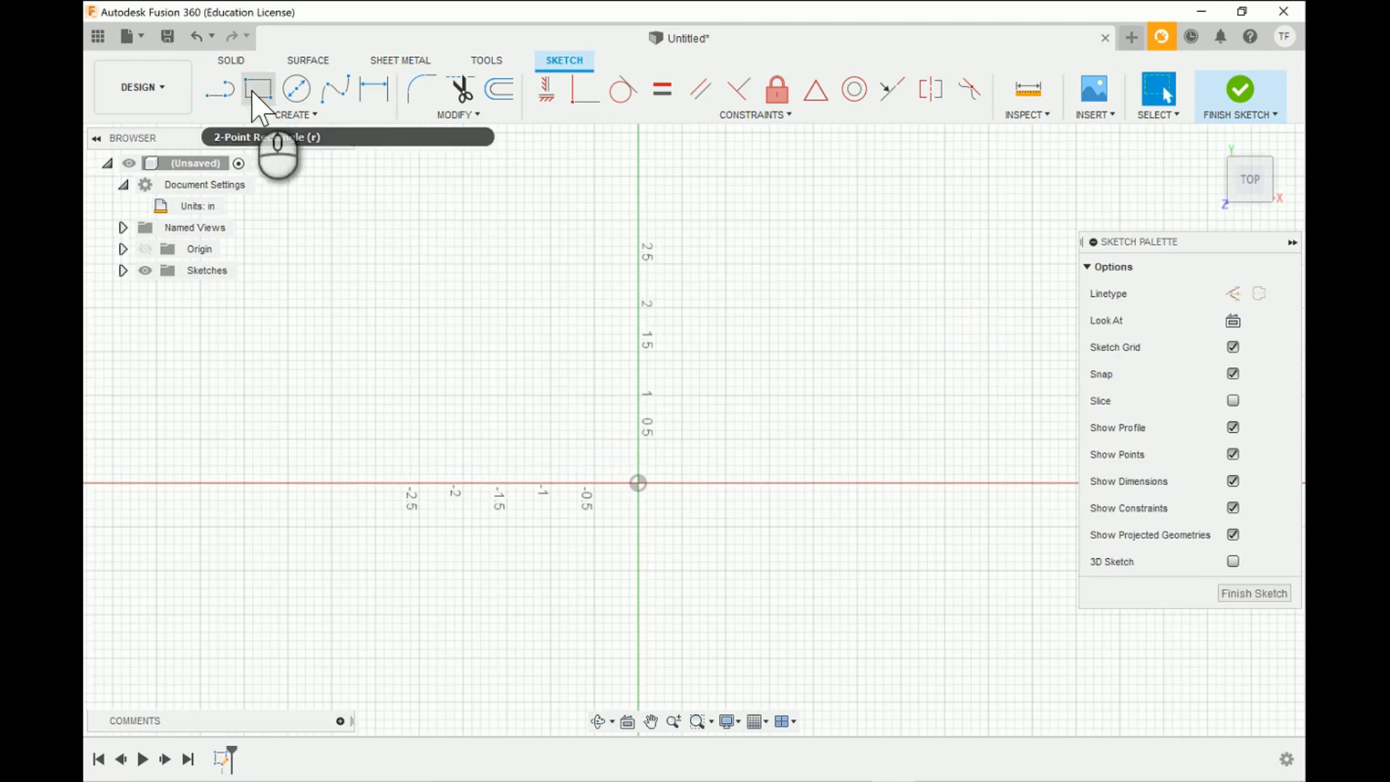
pyautogui.click(253, 93)
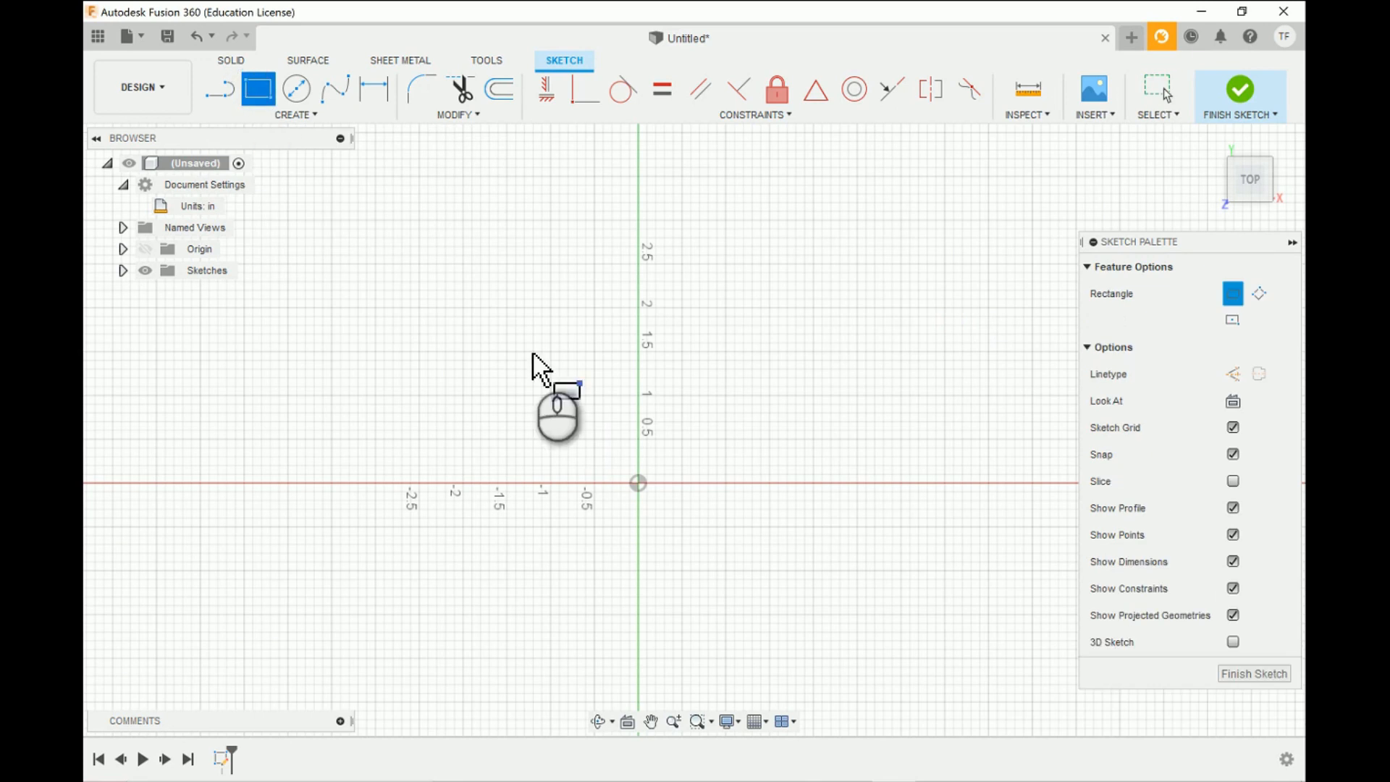
pyautogui.click(637, 483)
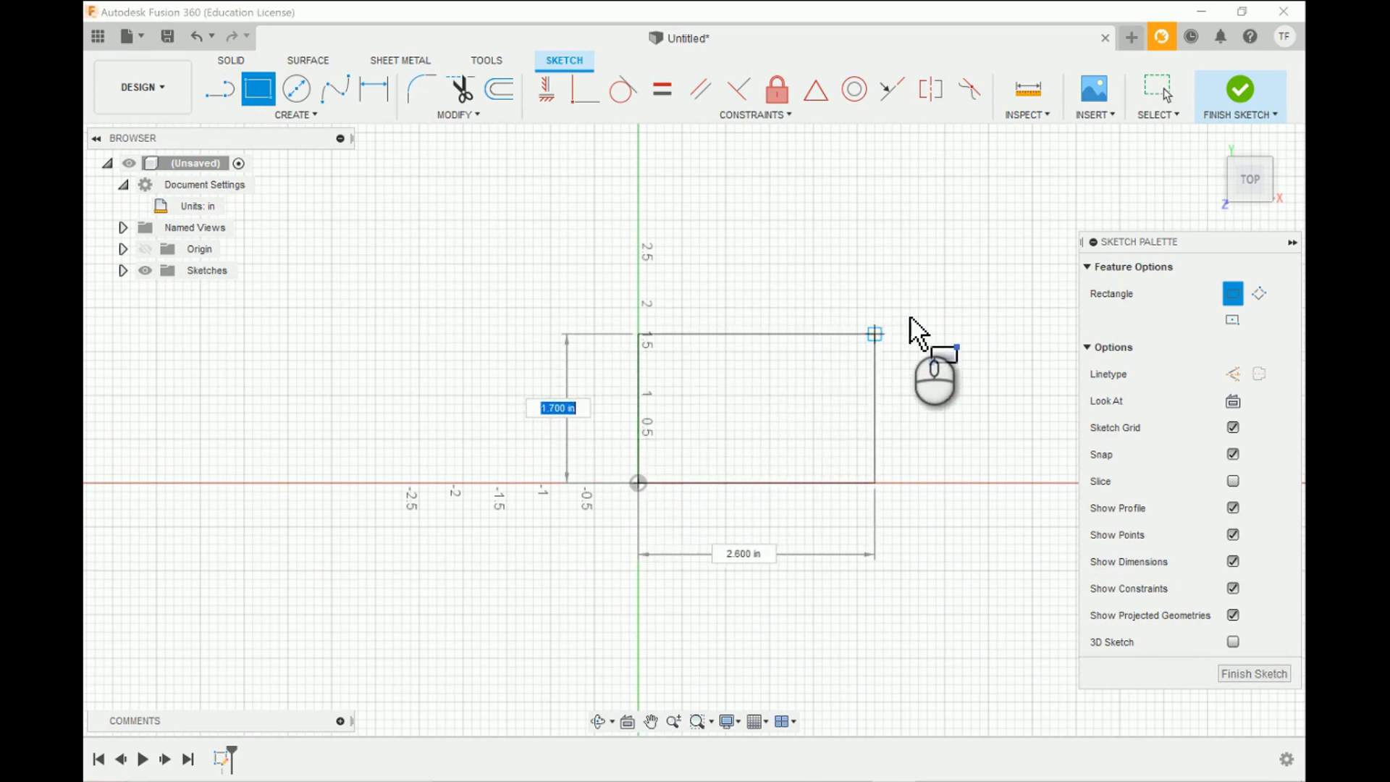
pyautogui.click(1032, 309)
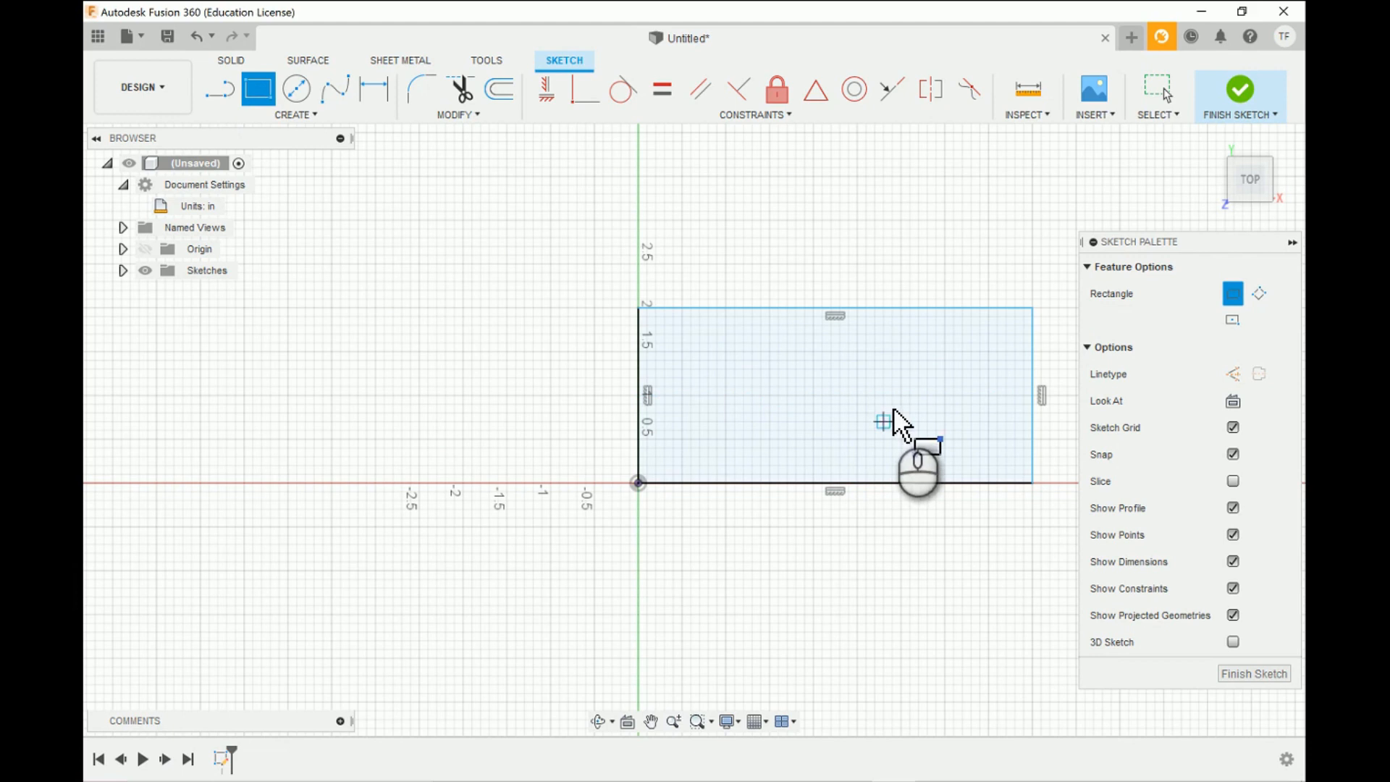
# - Extrude the rectangle profile 0.75 in to one side as a new body
pyautogui.click(230, 59)
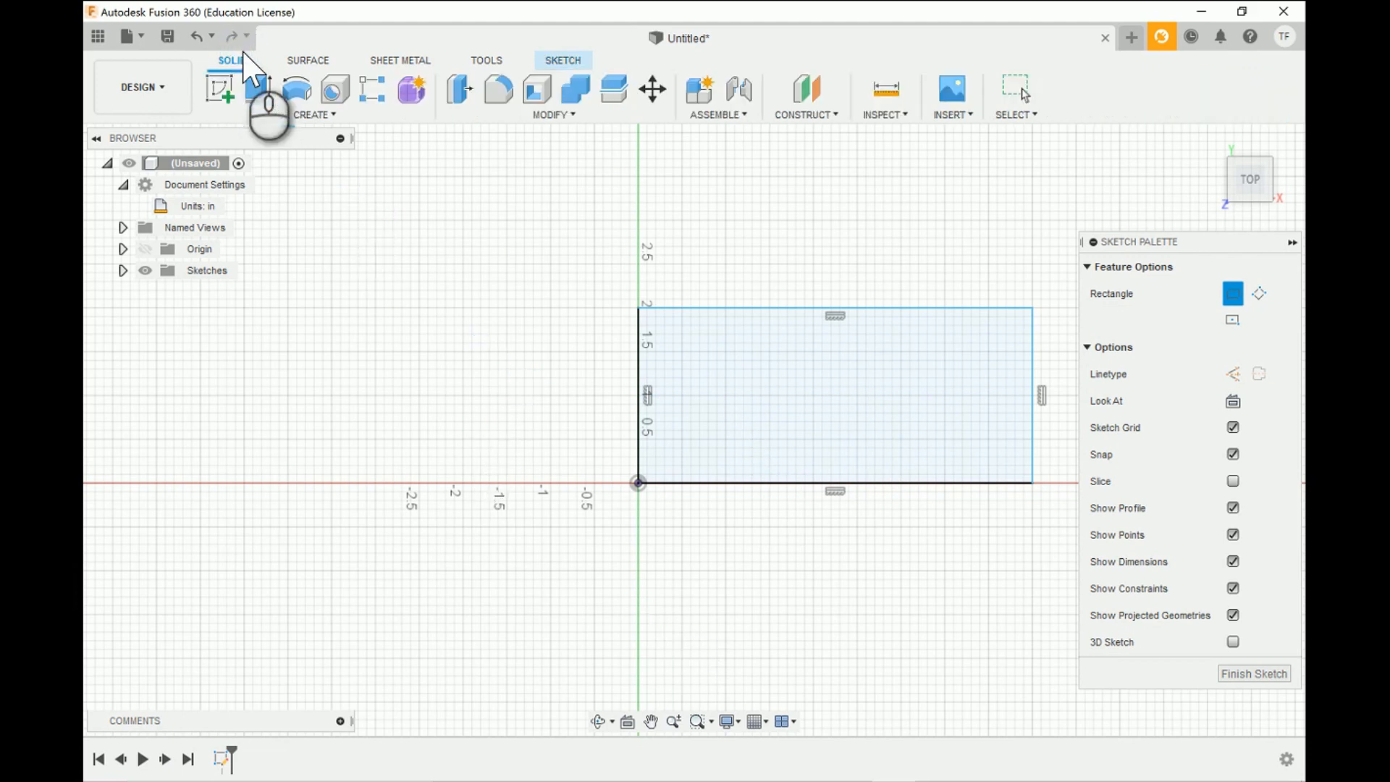
pyautogui.click(261, 92)
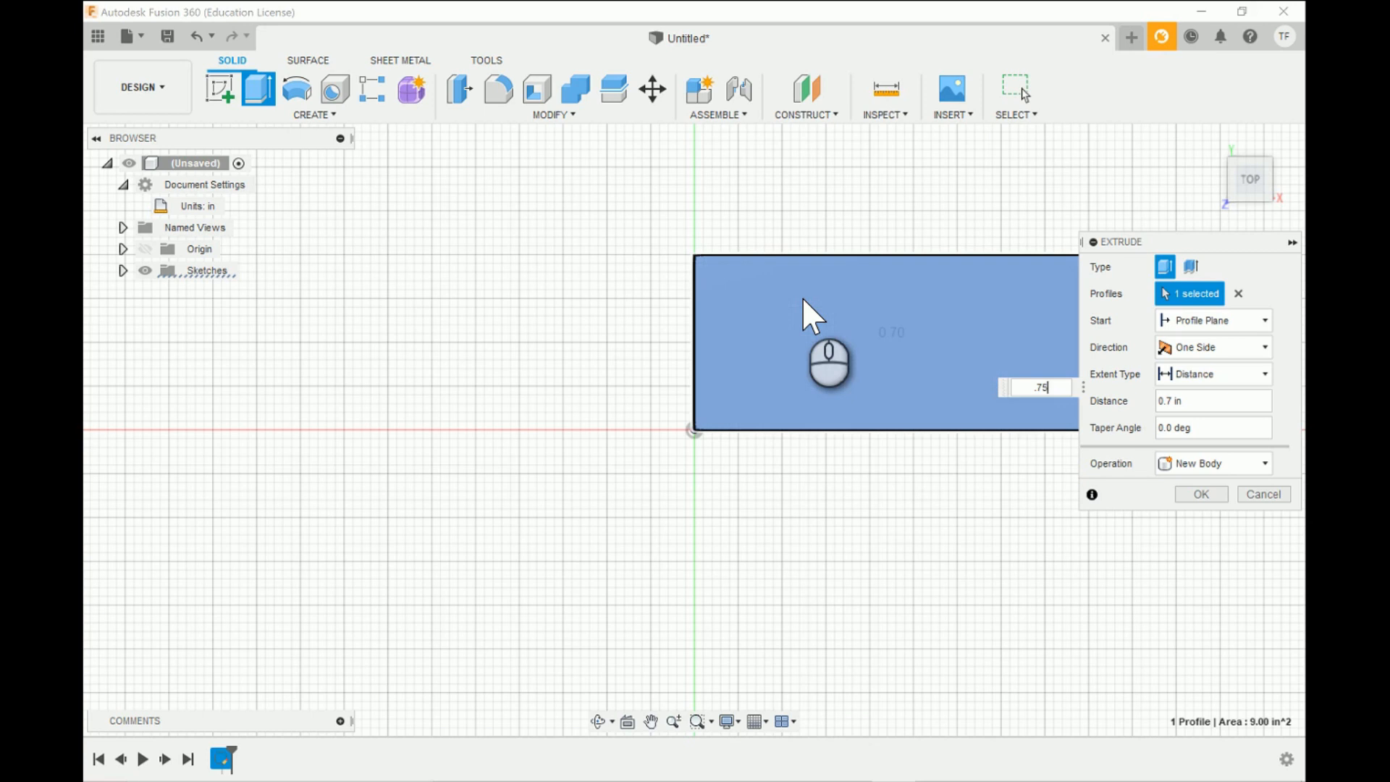
pyautogui.press('Return')
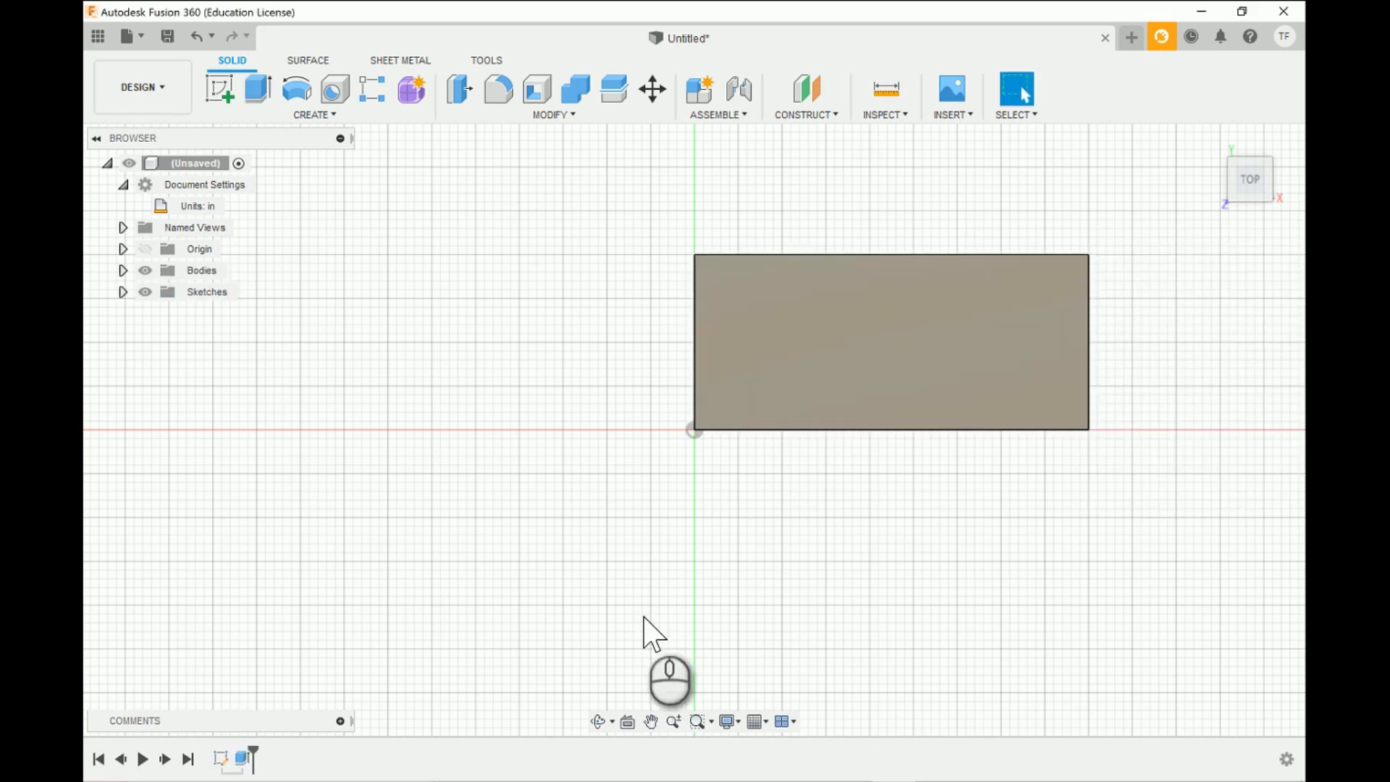
# - Start a new sketch on the block's top face, viewed from the top
pyautogui.click(598, 721)
pyautogui.moveTo(1007, 483); pyautogui.dragTo(1042, 398)
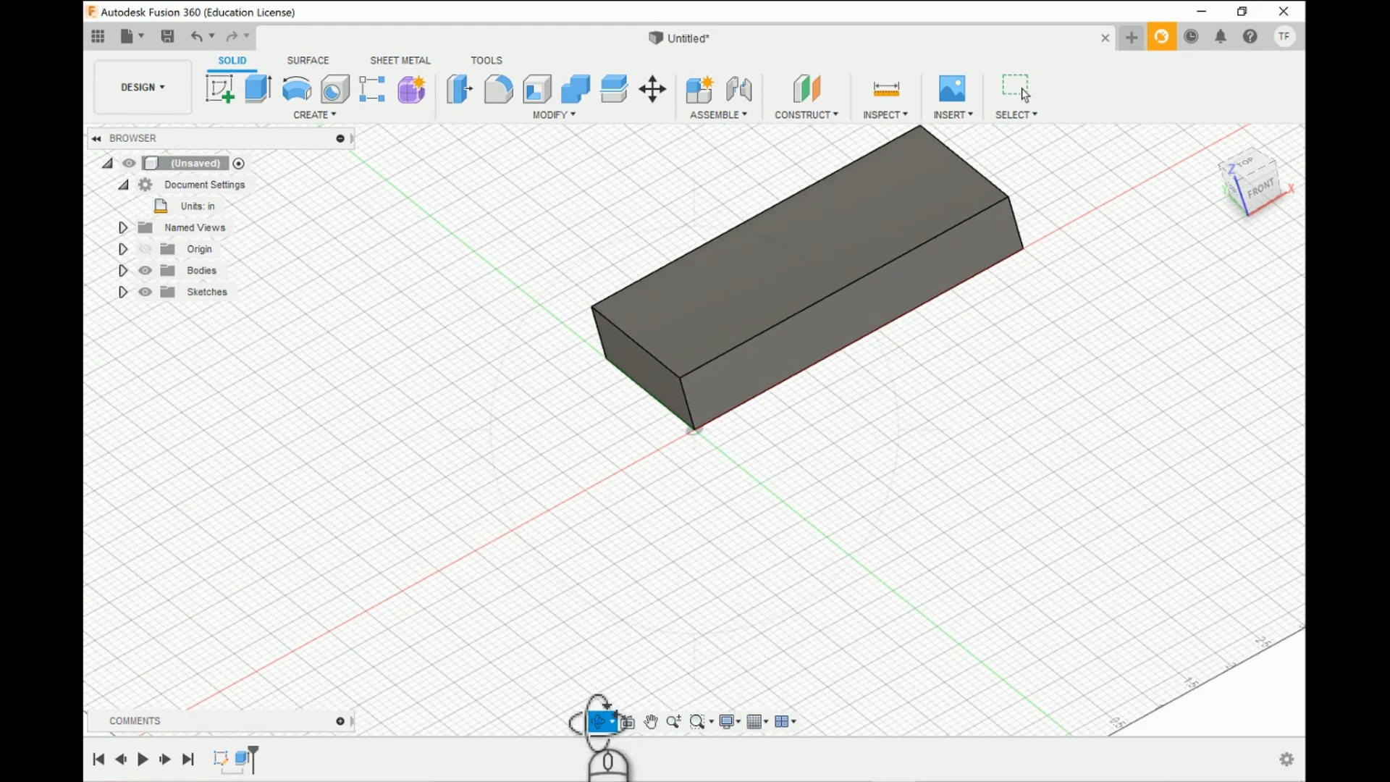
pyautogui.click(598, 721)
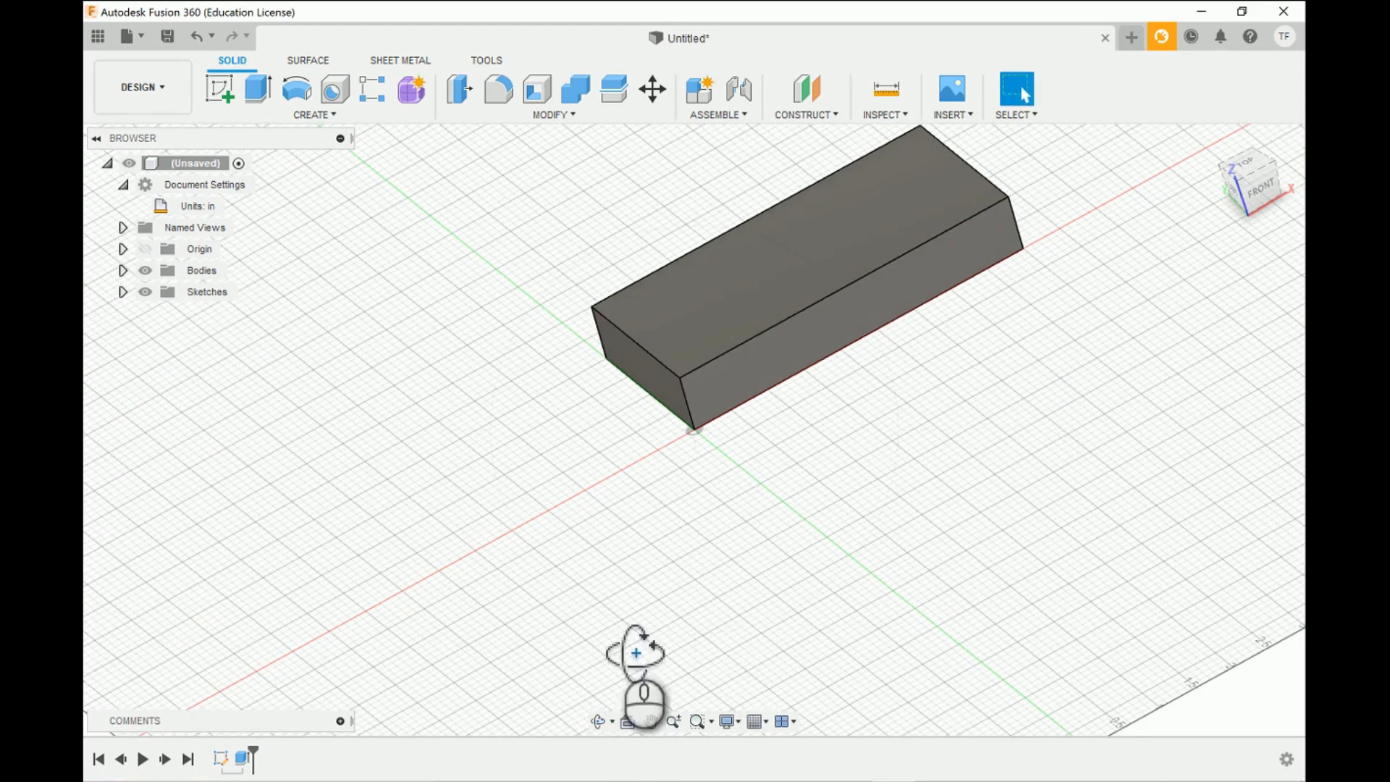
pyautogui.click(1257, 167)
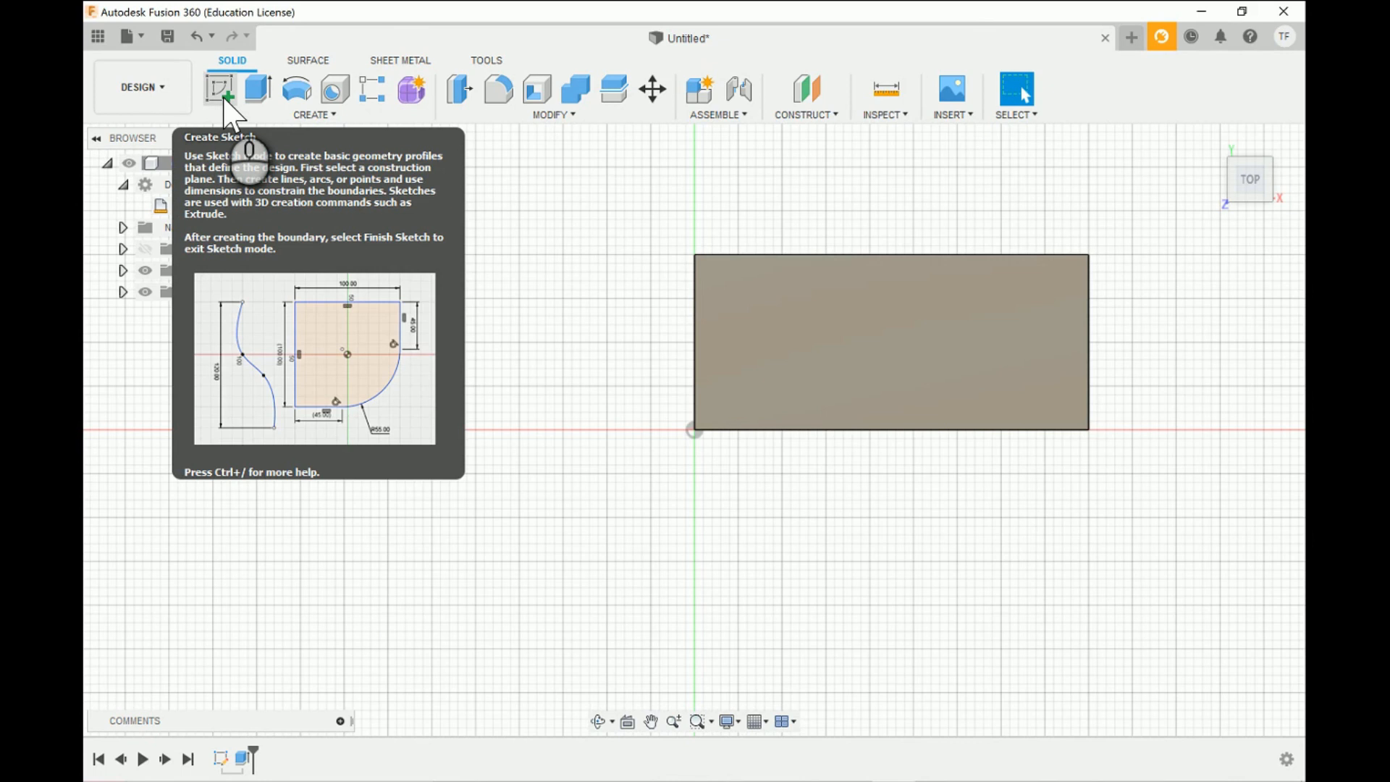
pyautogui.click(224, 98)
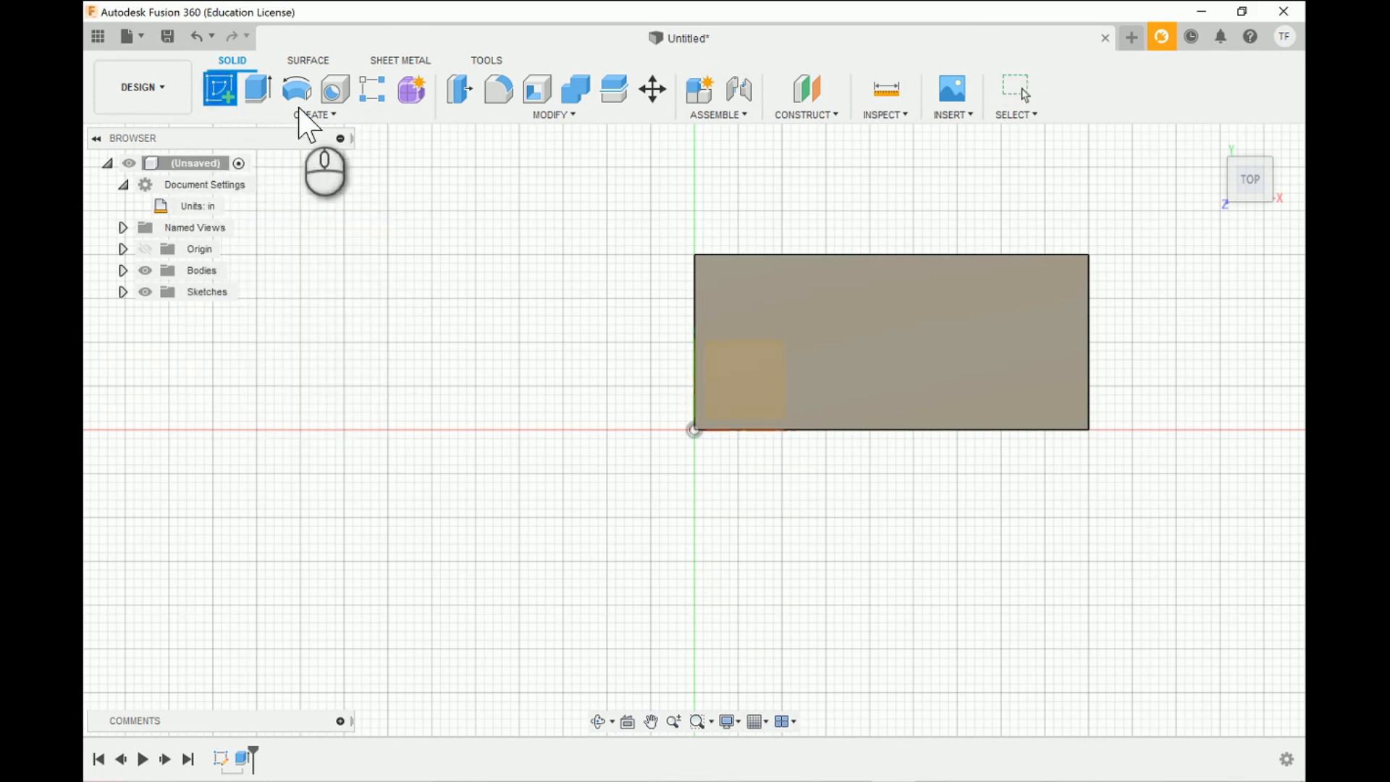
pyautogui.click(834, 278)
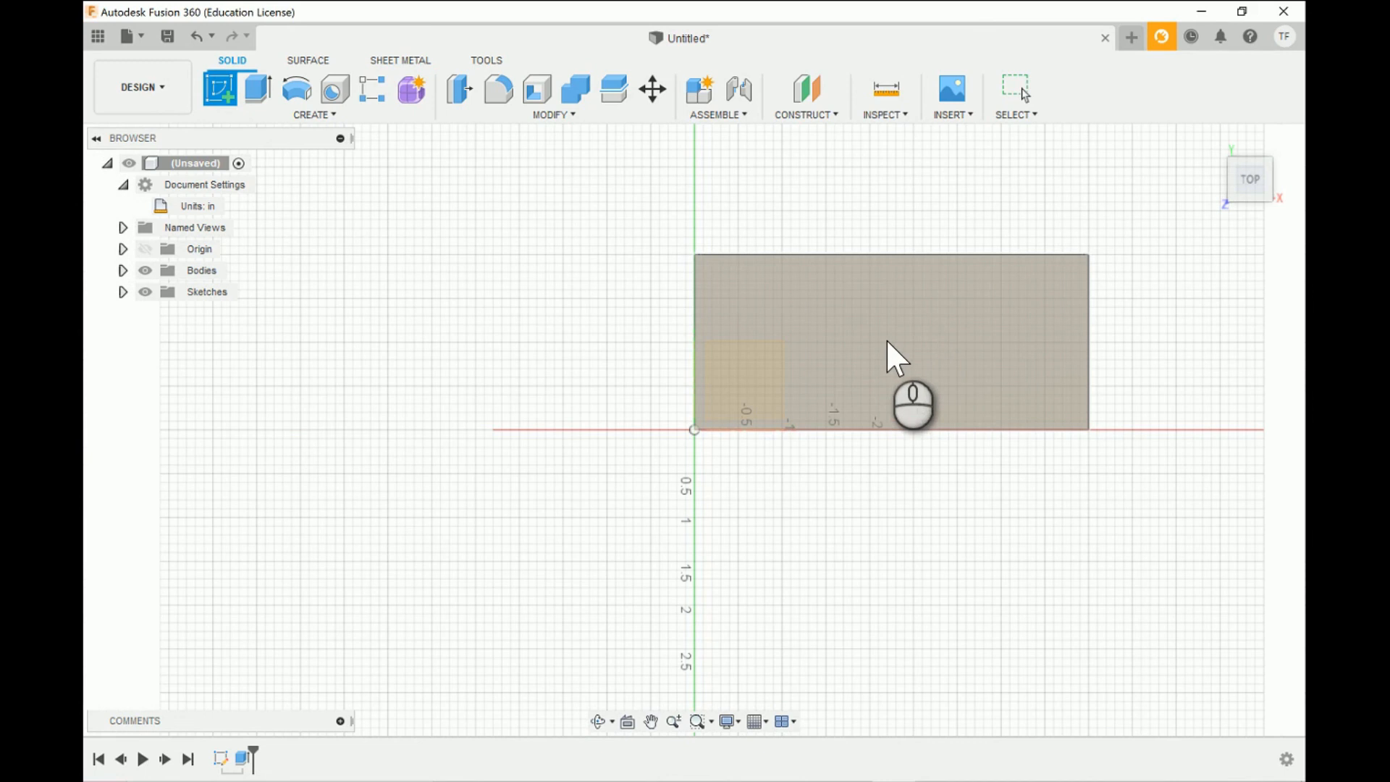
pyautogui.click(886, 339)
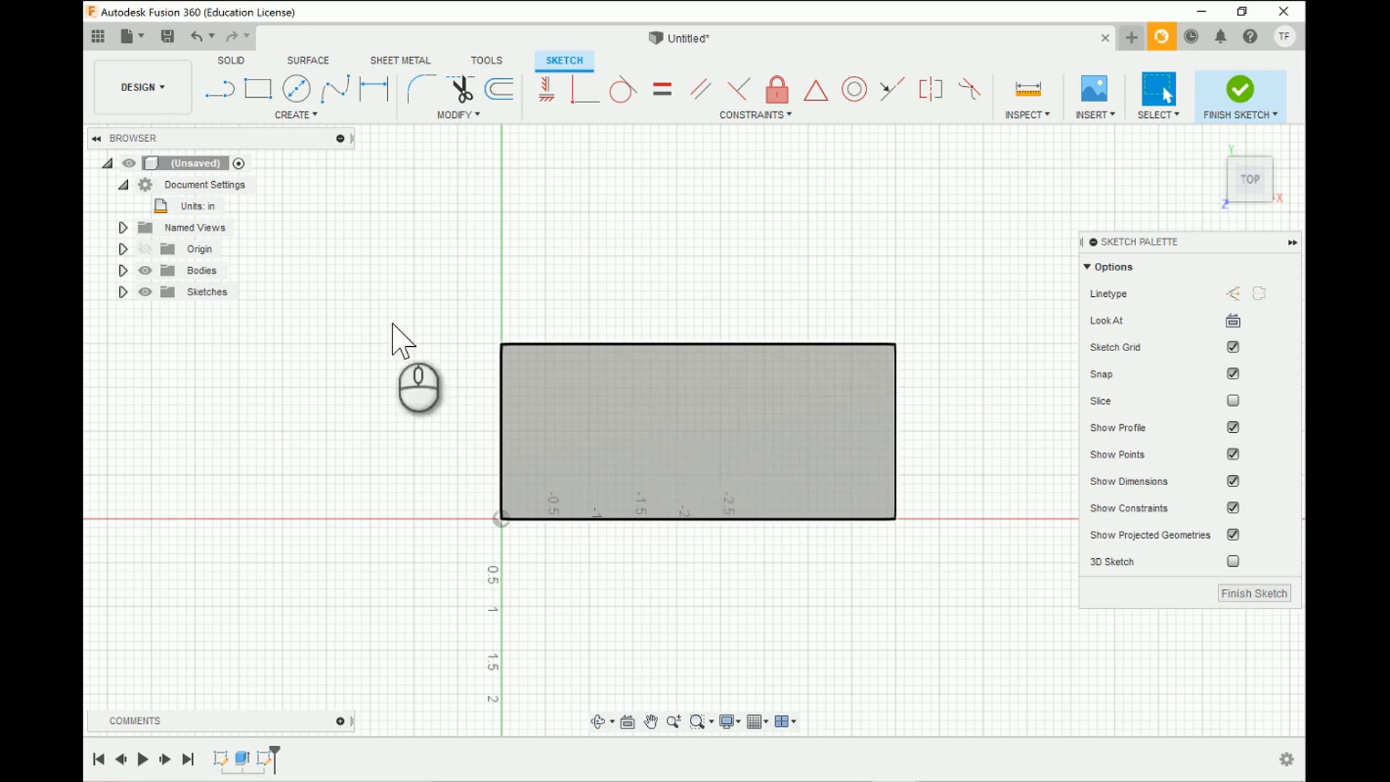
# - Sketch a 0.5 in diameter circle on the top face, centred at X 0.50, Y 1.50 in from the origin
pyautogui.click(295, 91)
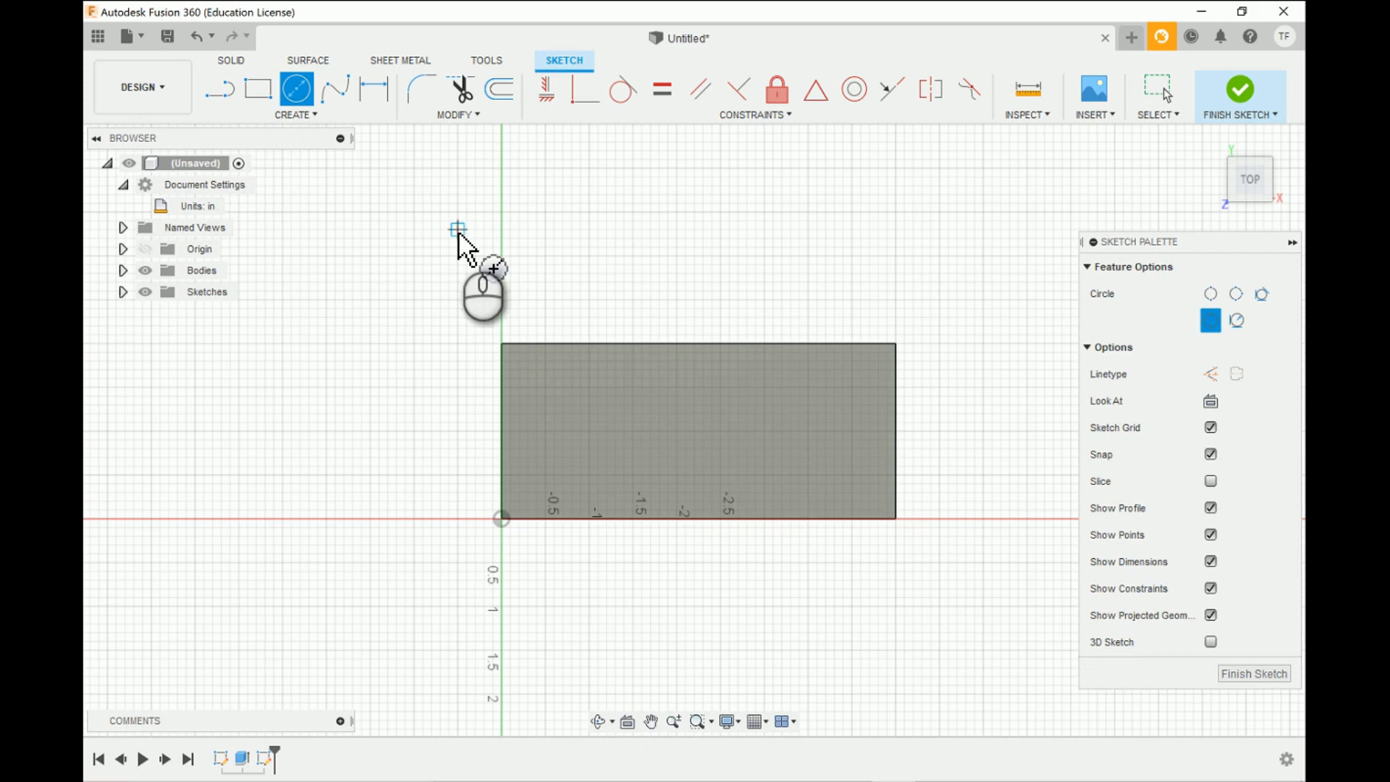
pyautogui.click(545, 388)
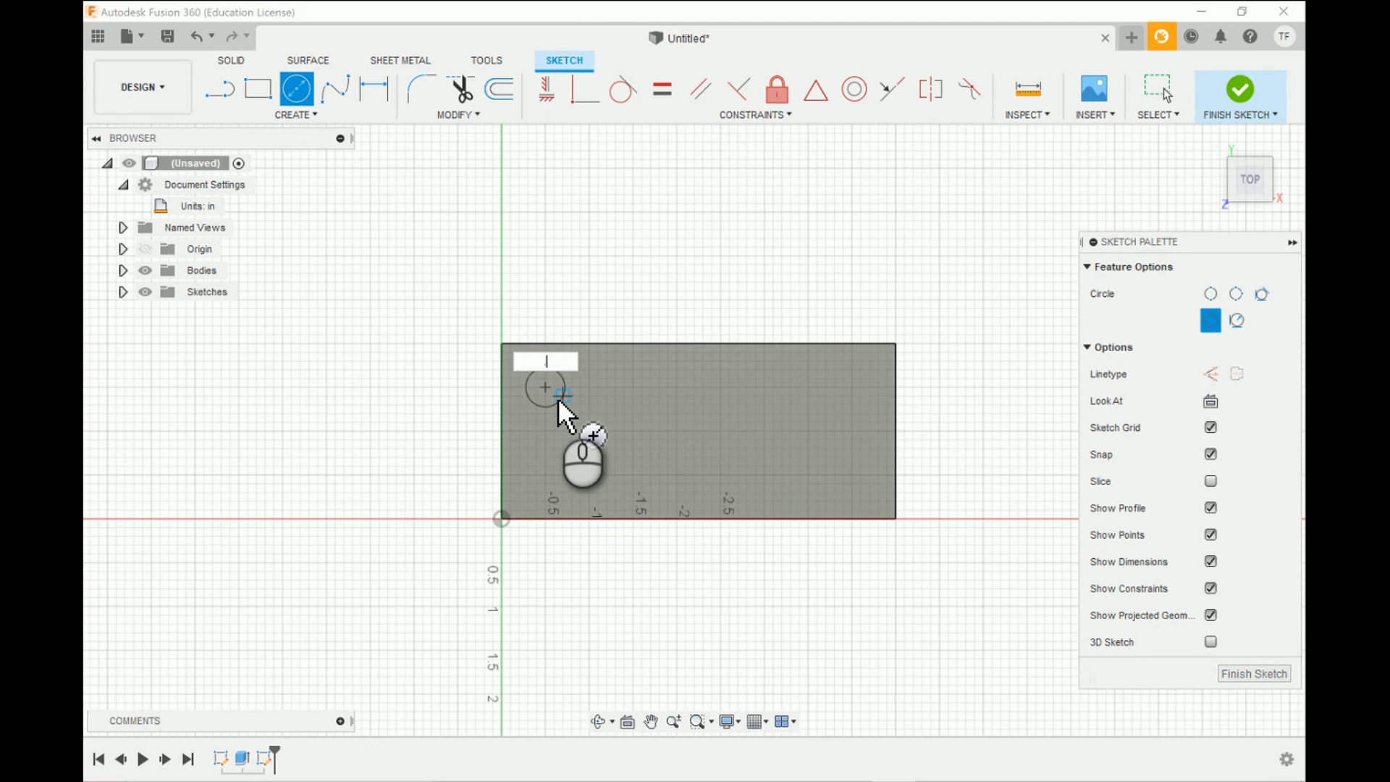
pyautogui.write('.5')
pyautogui.press('Return')
pyautogui.press('Escape')
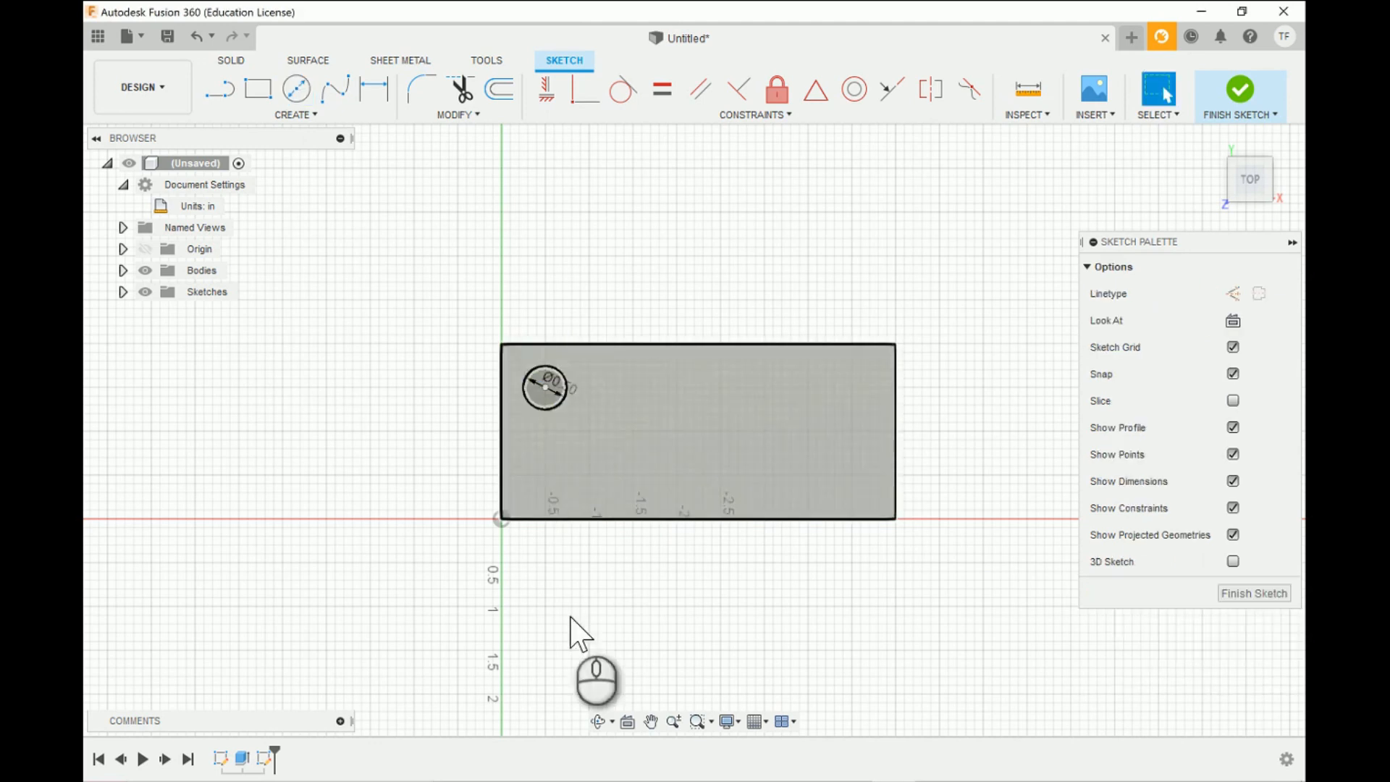
# - Create a simple flat-bottomed hole at the circle's centre point, 0.5 in in diameter and 0.75 in deep
pyautogui.click(598, 721)
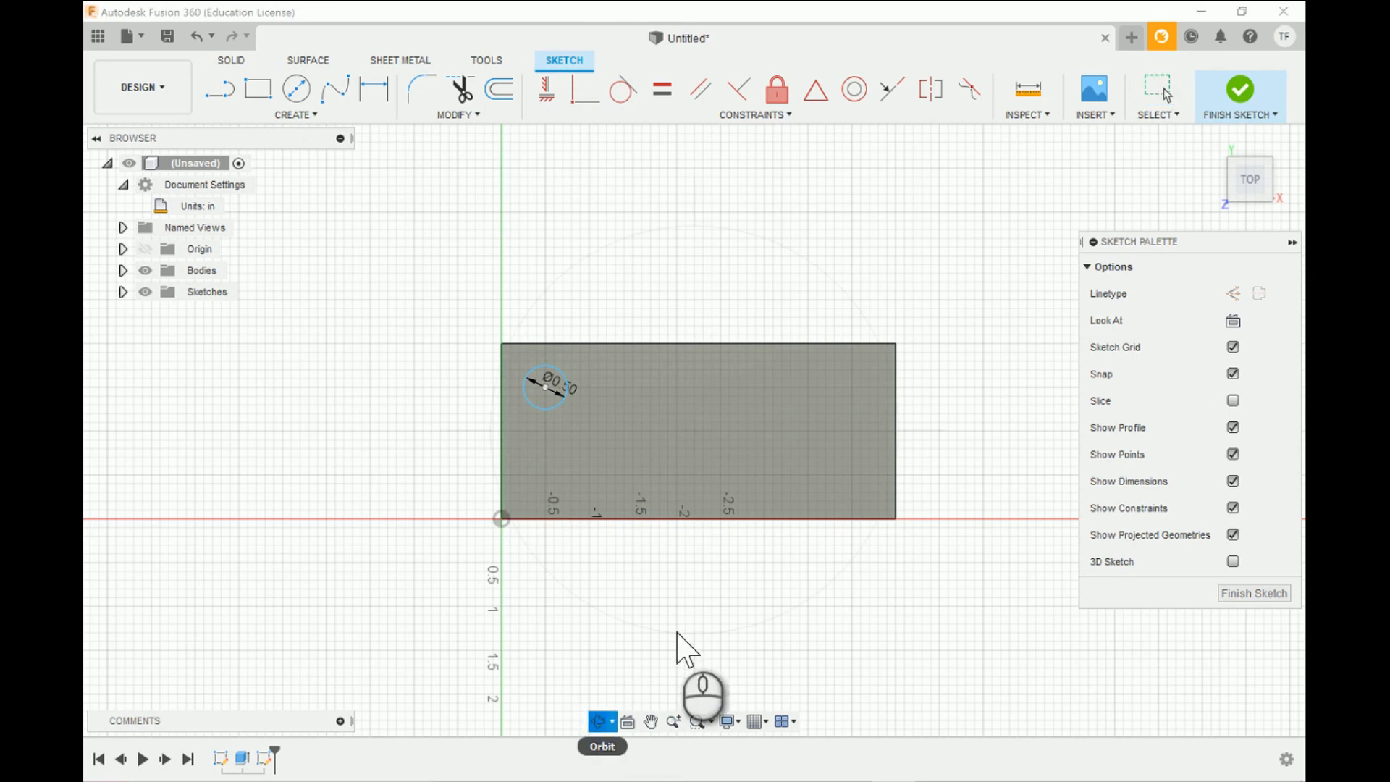
pyautogui.moveTo(689, 620)
pyautogui.mouseDown()
pyautogui.moveTo(677, 459)
pyautogui.moveTo(689, 617)
pyautogui.mouseUp()
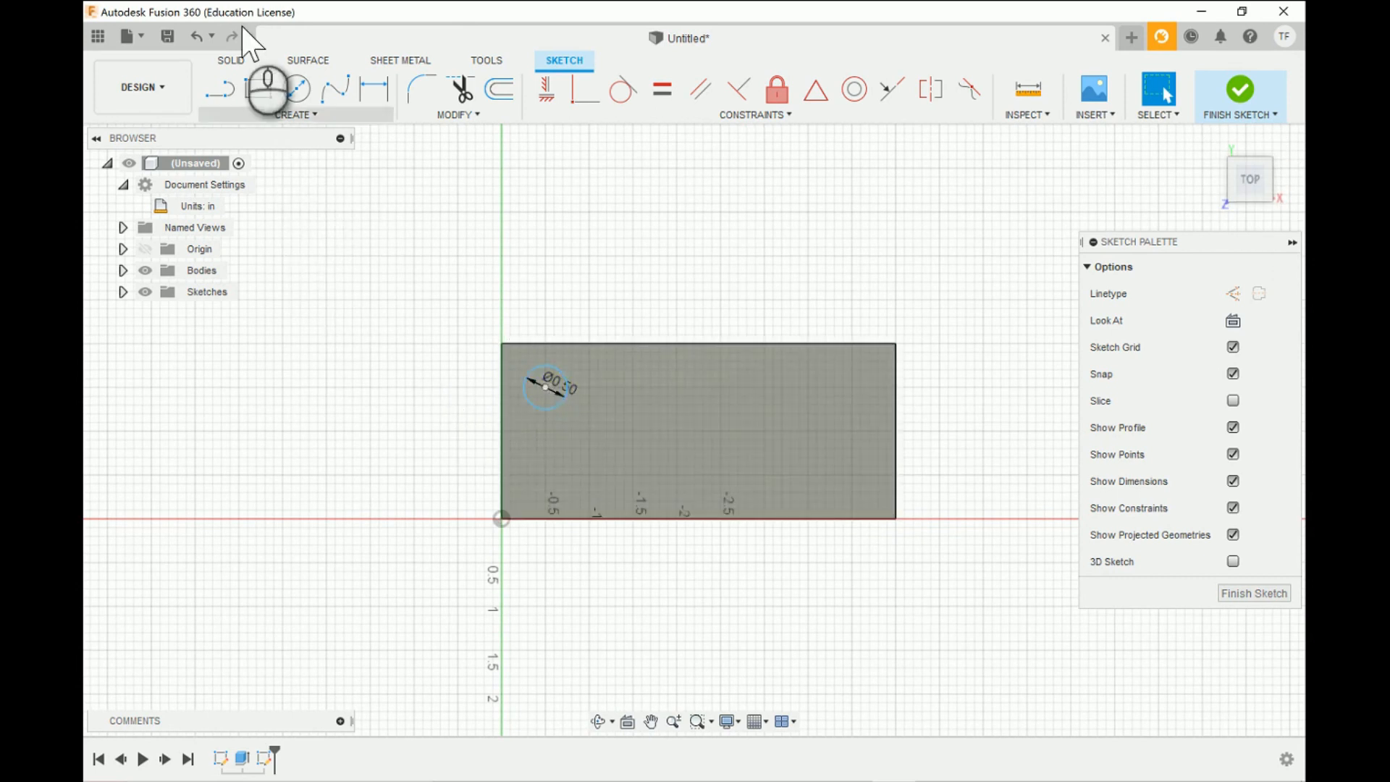
pyautogui.click(232, 60)
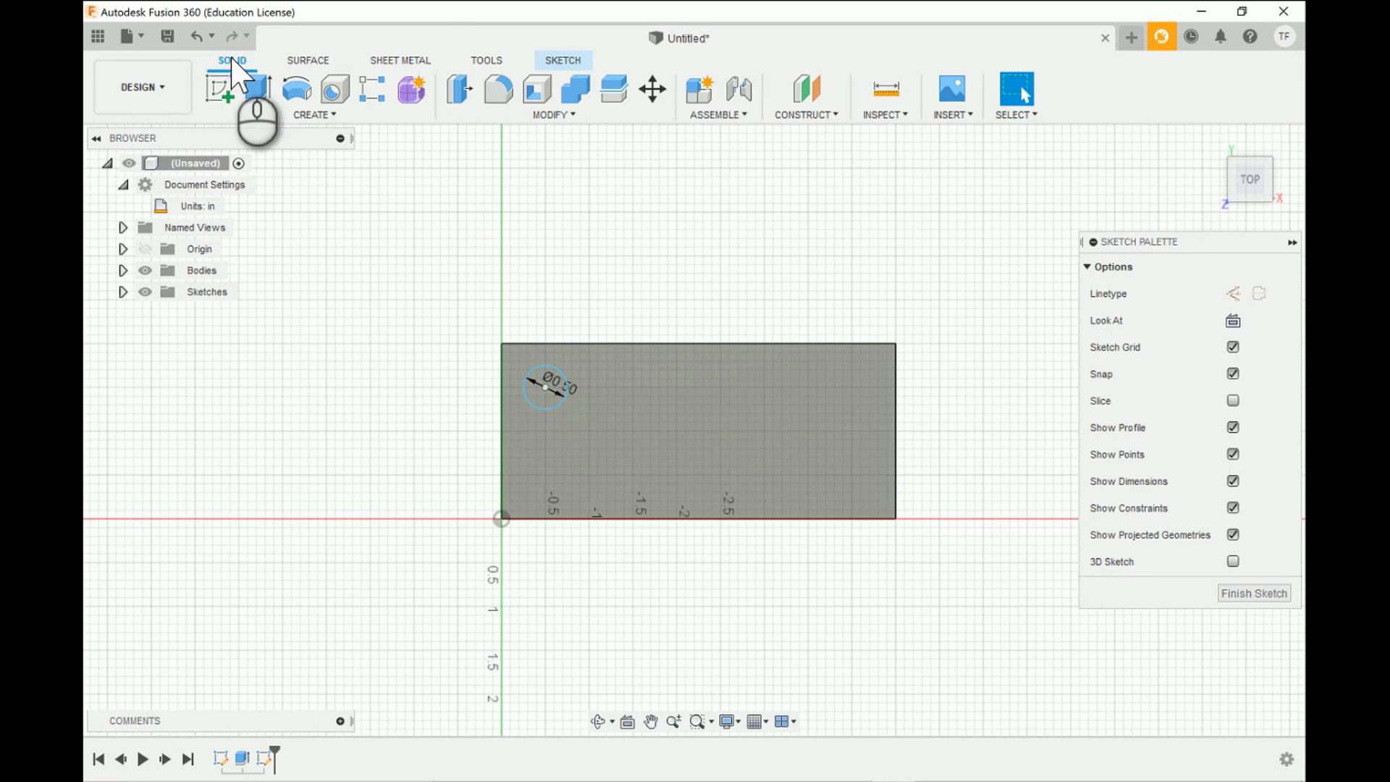
pyautogui.click(339, 91)
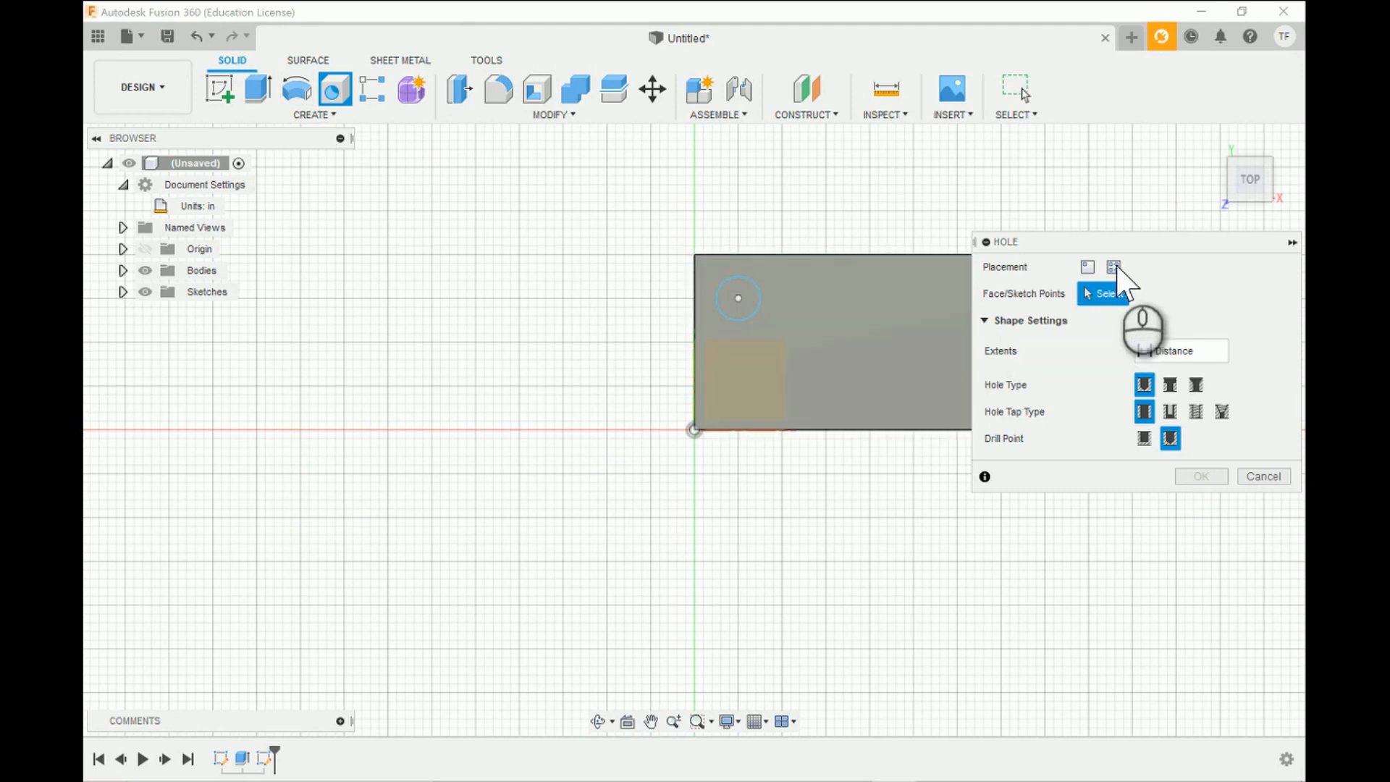
pyautogui.click(740, 297)
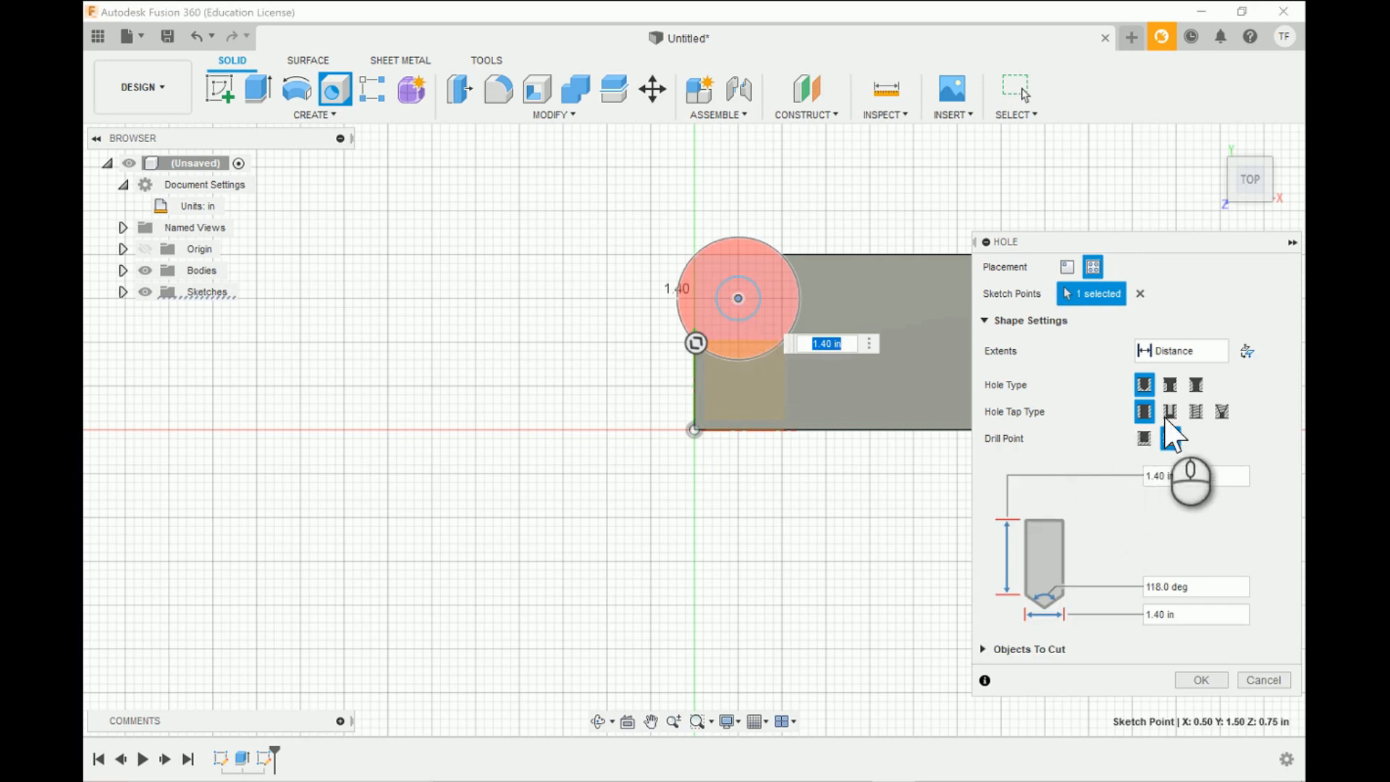
pyautogui.click(1170, 437)
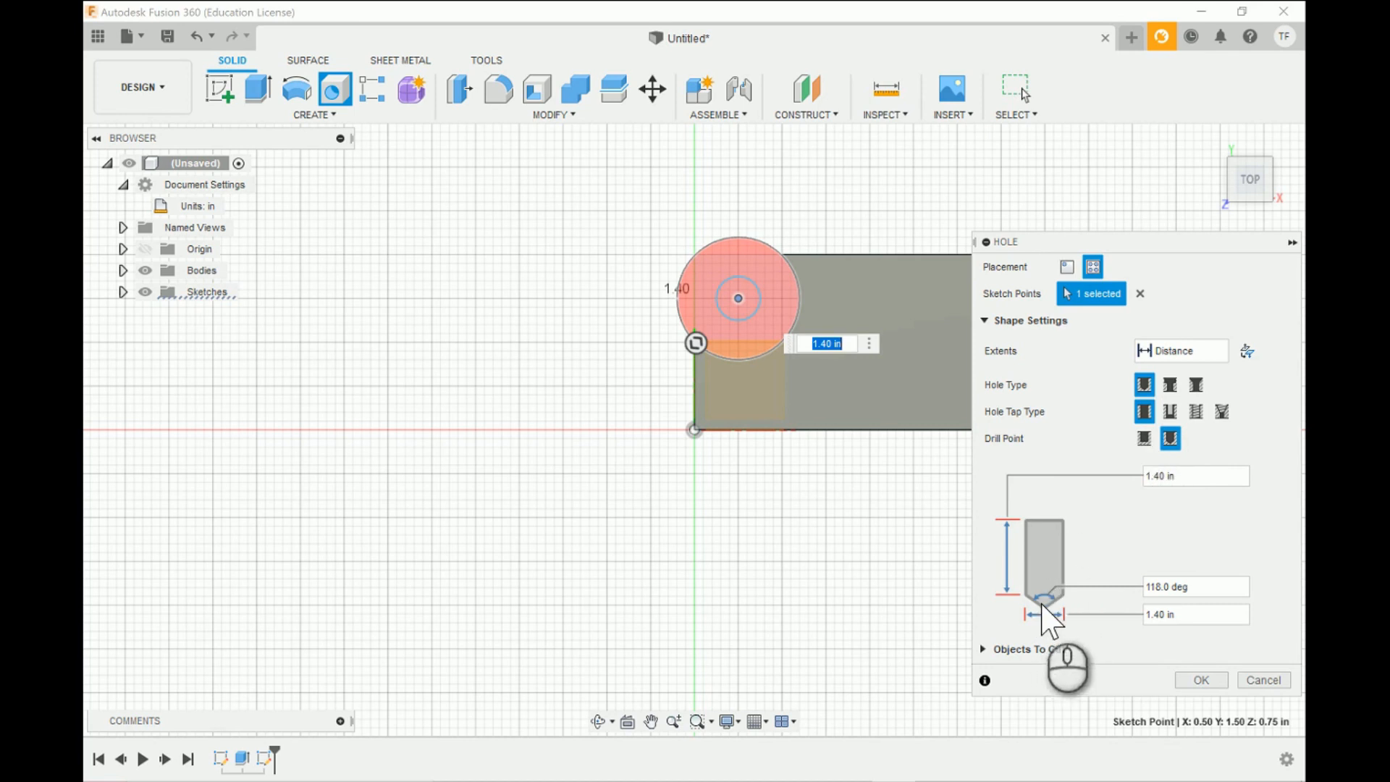
pyautogui.click(1145, 439)
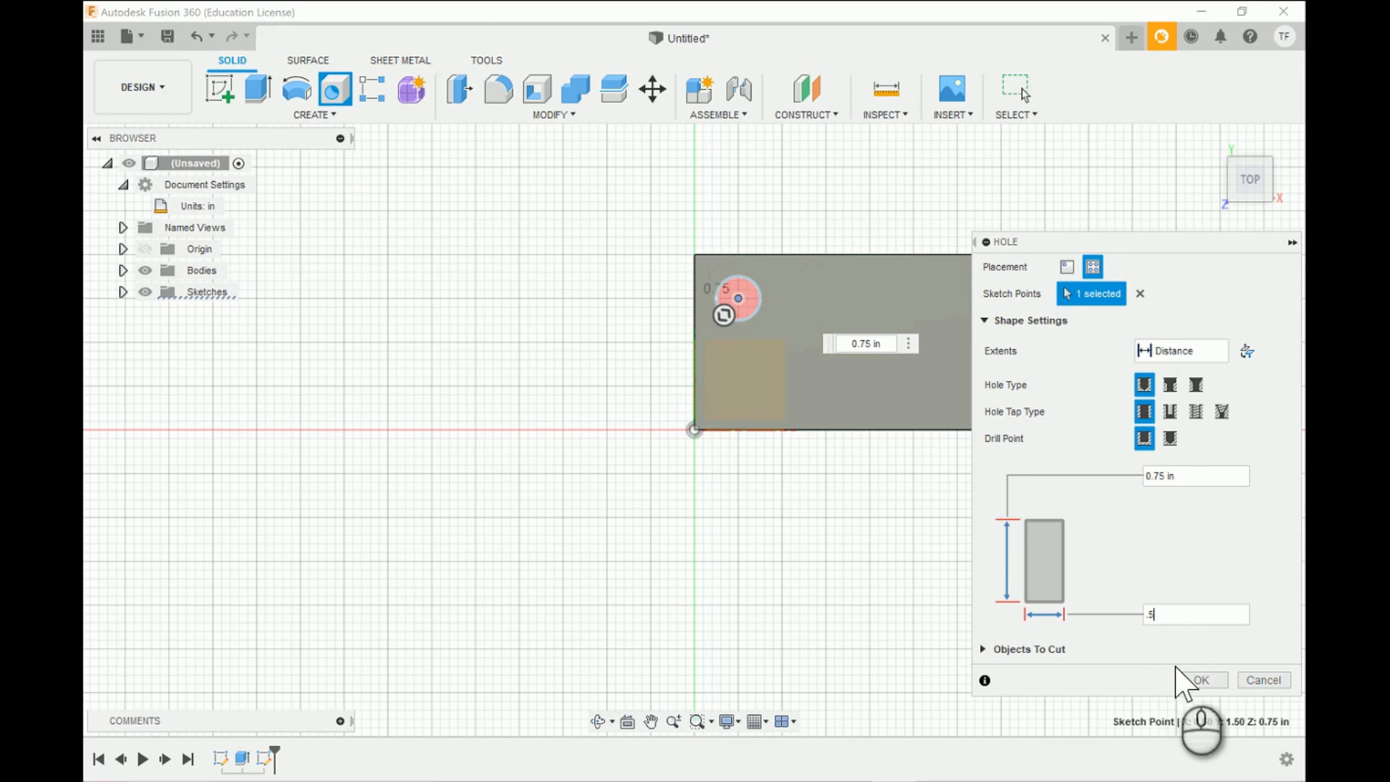
pyautogui.click(1199, 681)
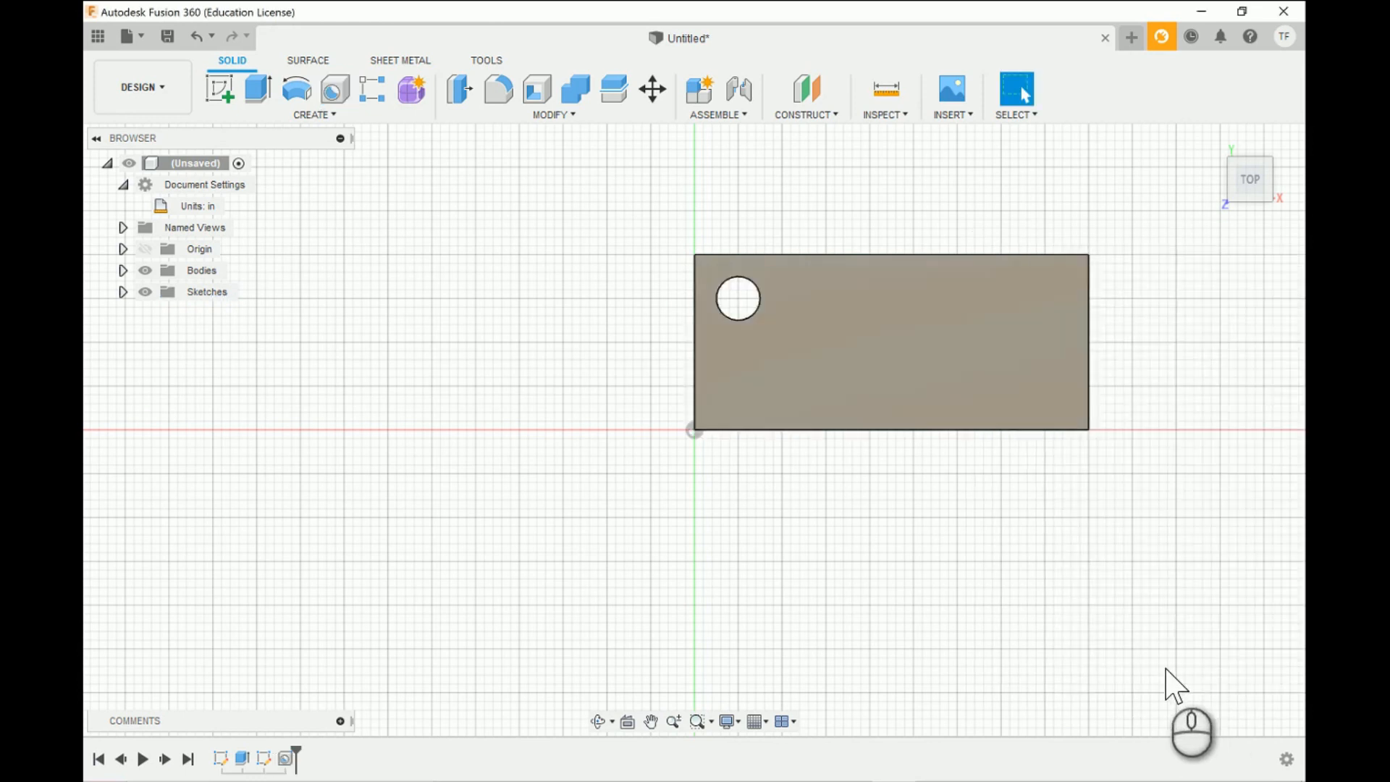
# - Start another sketch on the block's top face, seen straight from above, for a second hole
pyautogui.click(598, 722)
pyautogui.moveTo(844, 552); pyautogui.dragTo(876, 524)
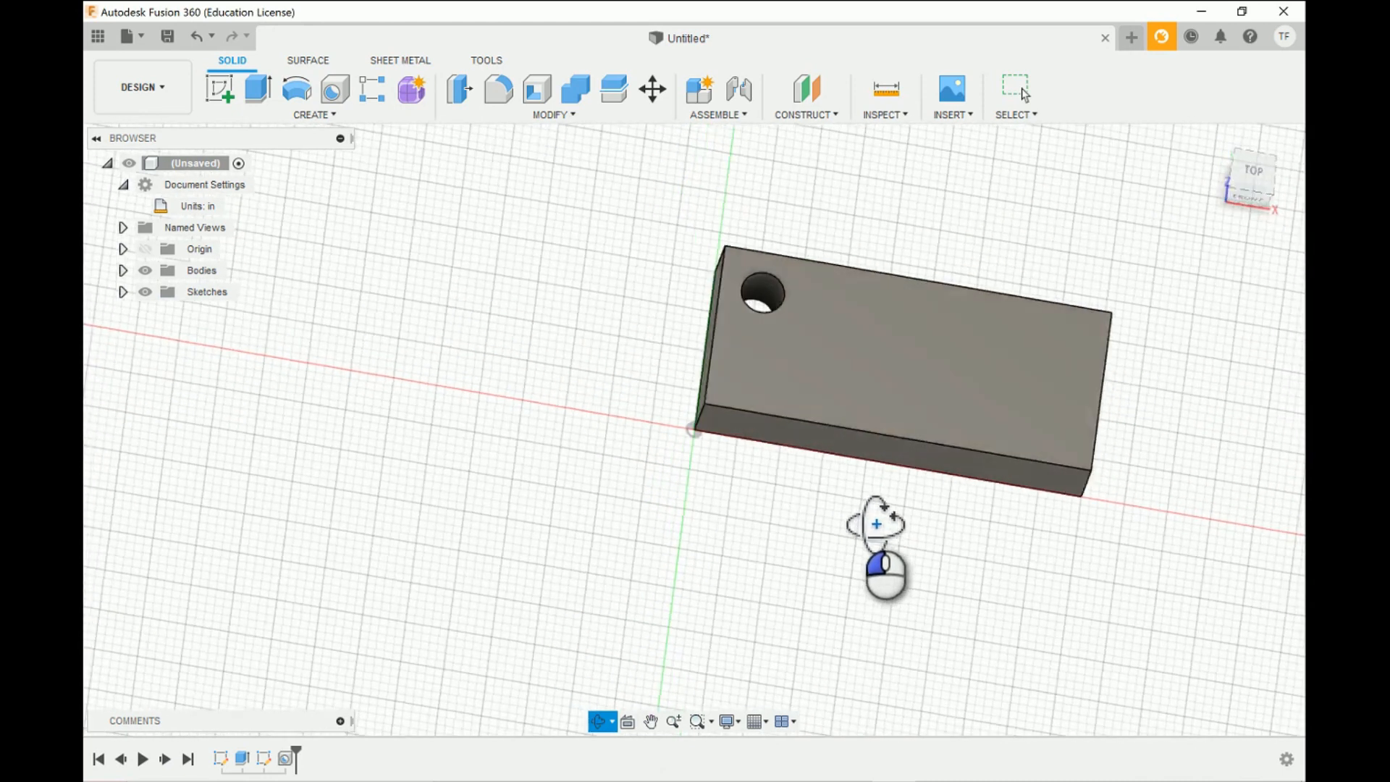
pyautogui.click(1253, 176)
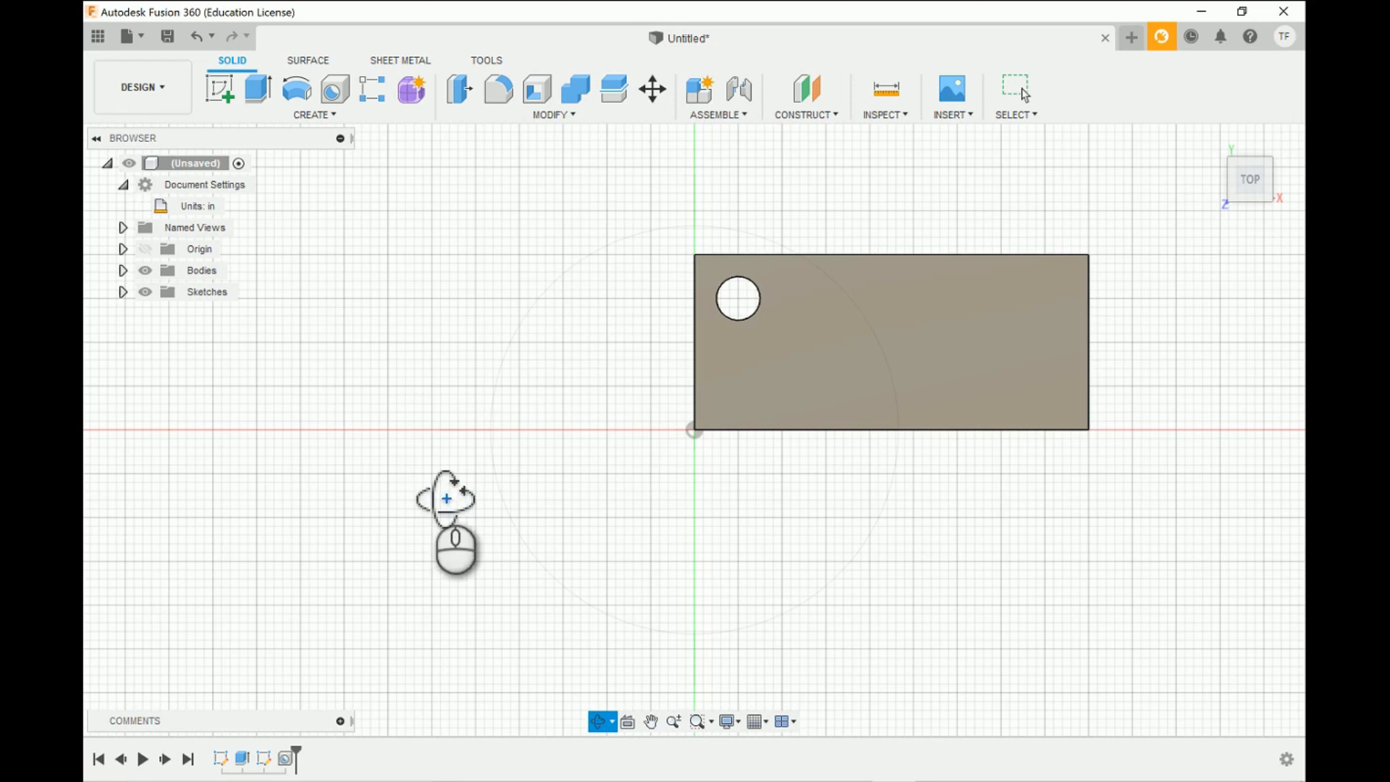
pyautogui.scroll(3, 360, 477)
pyautogui.scroll(-6, 360, 477)
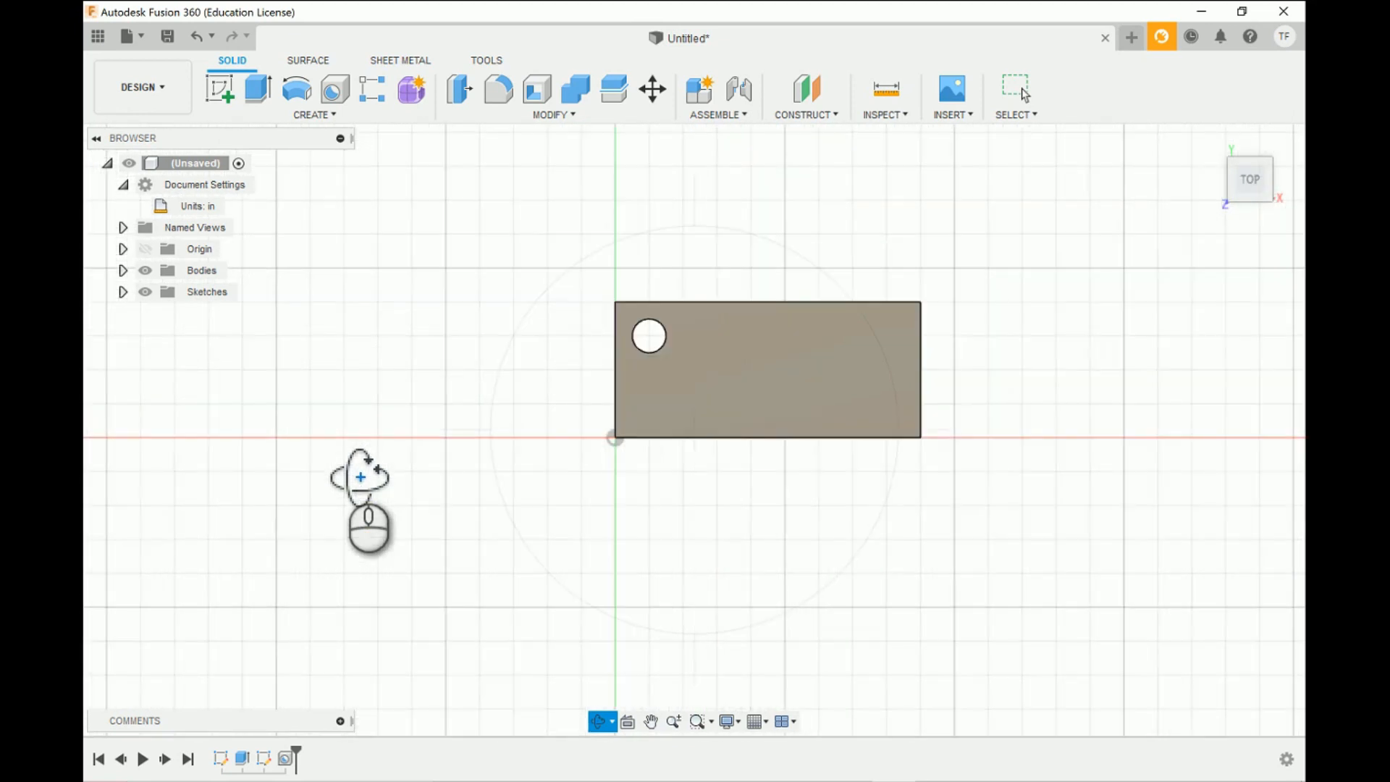
pyautogui.scroll(3, 840, 350)
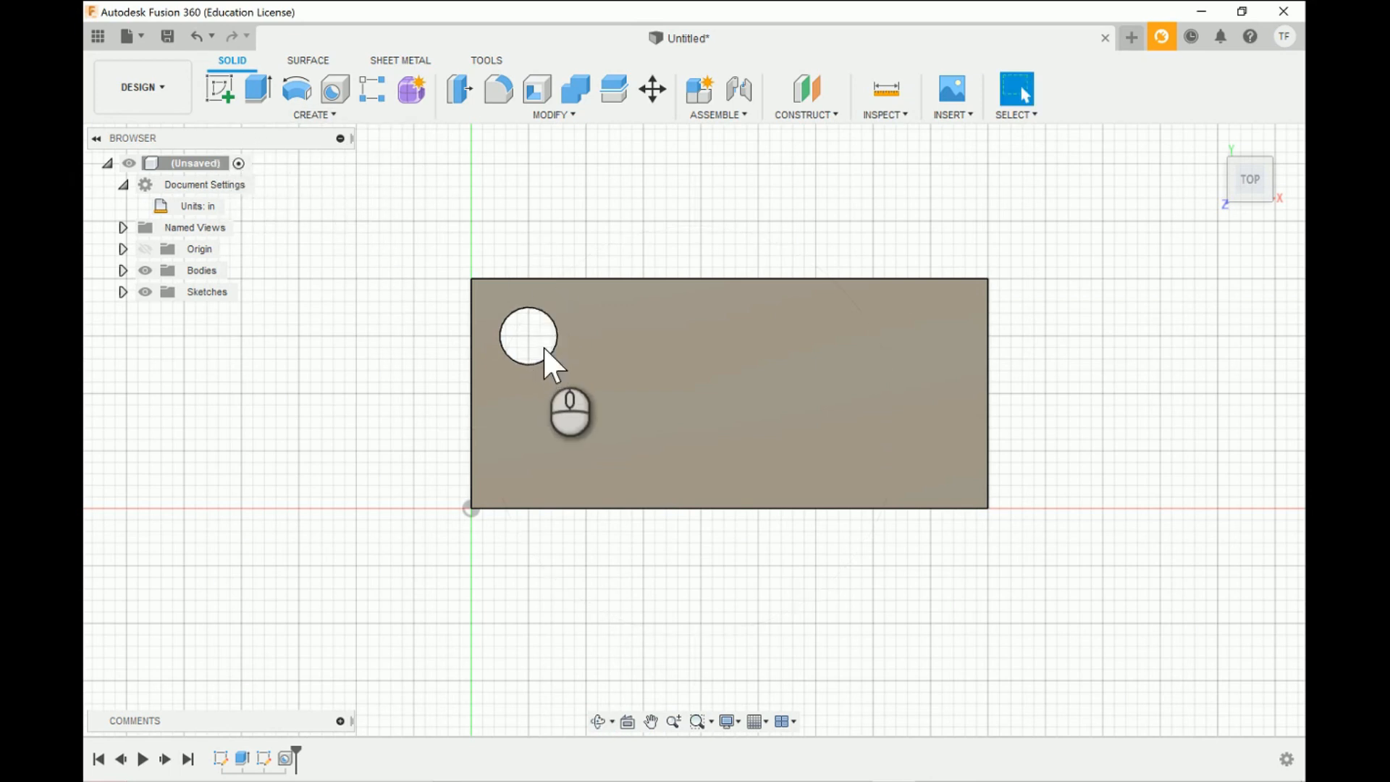
pyautogui.click(221, 91)
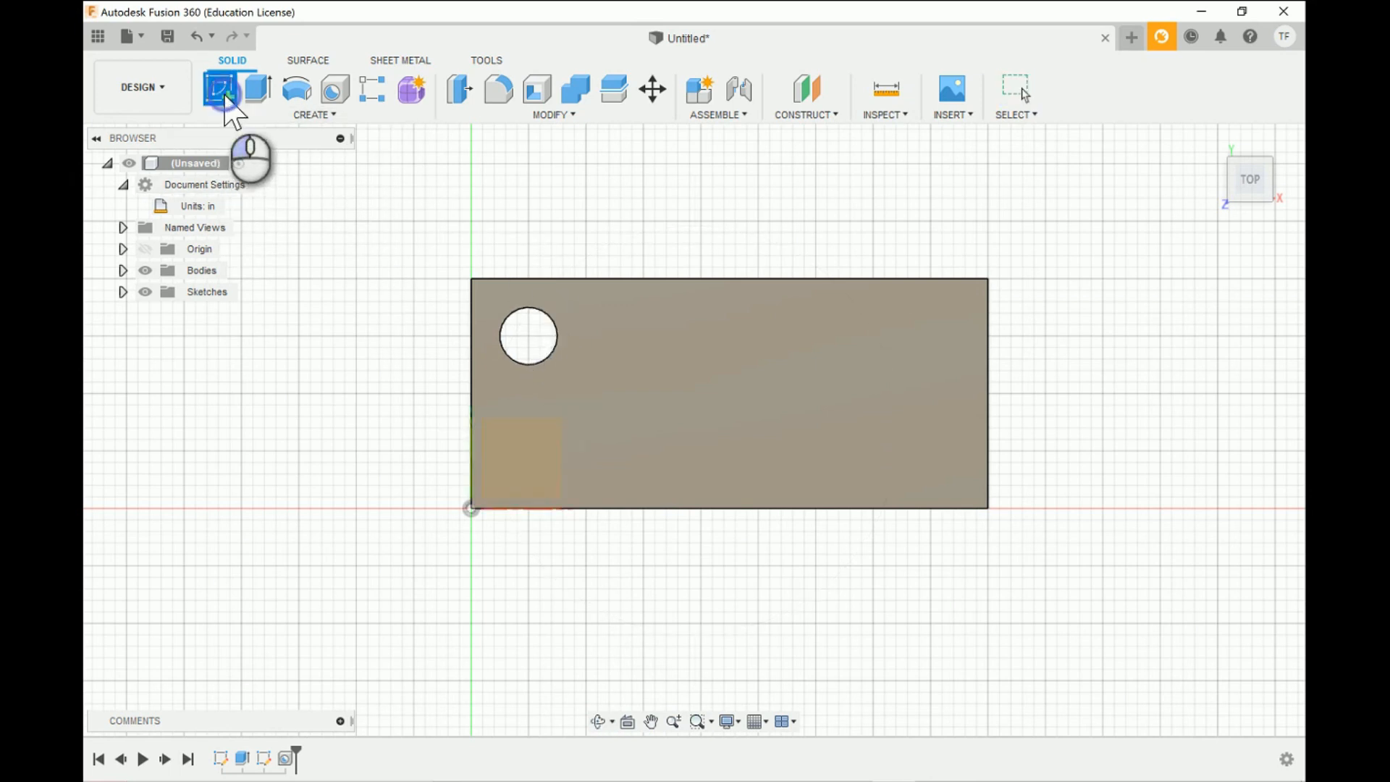
pyautogui.click(554, 434)
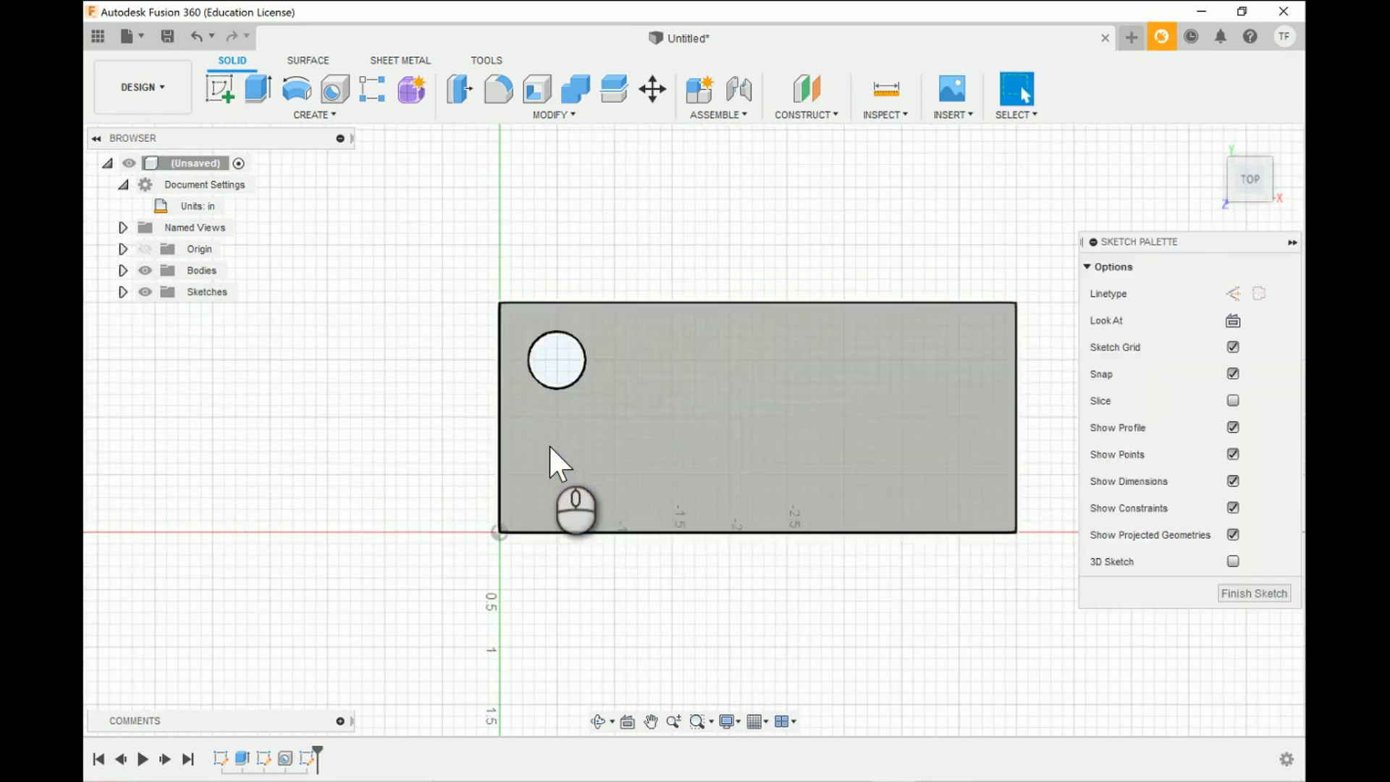
# - Sketch a 0.5 in diameter circle directly below the existing hole, centred at X 0.50, Y 0.50 in
pyautogui.click(295, 91)
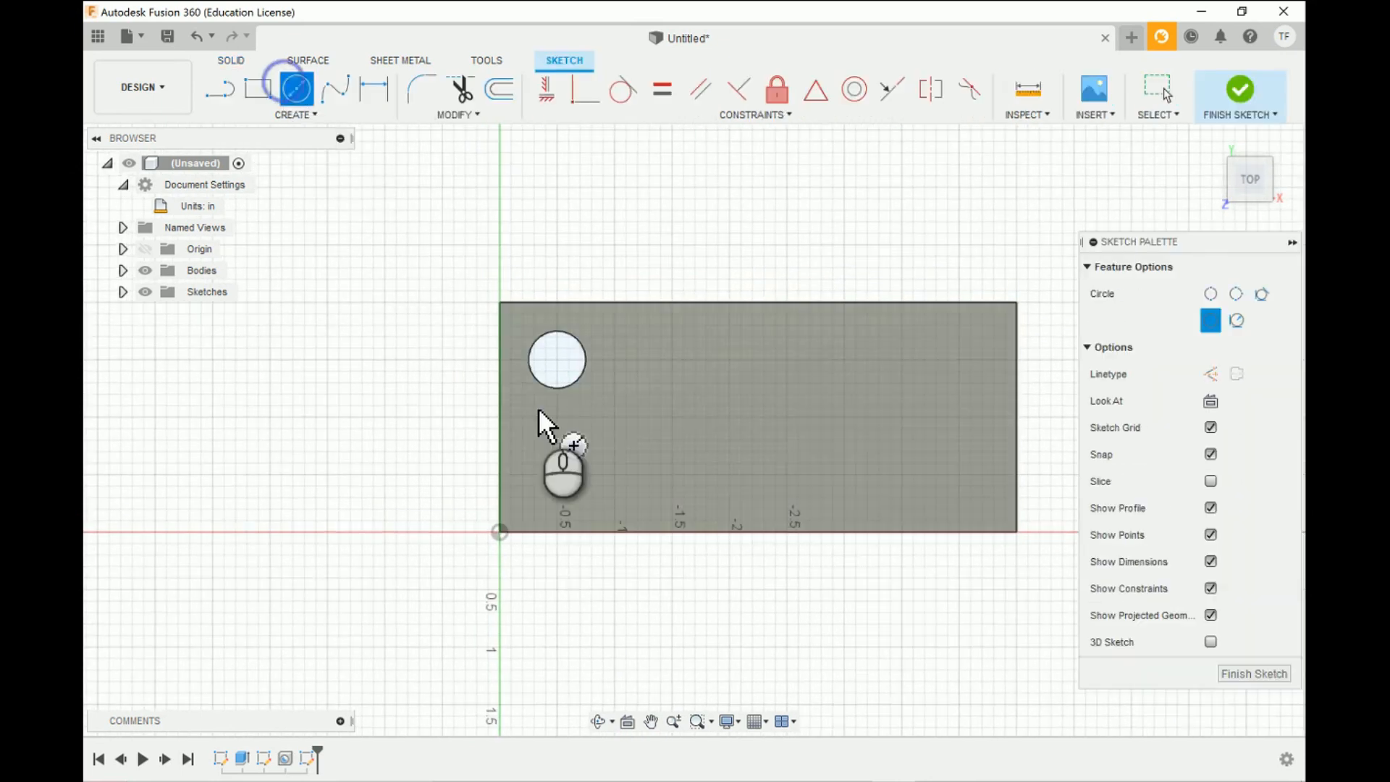
pyautogui.click(558, 473)
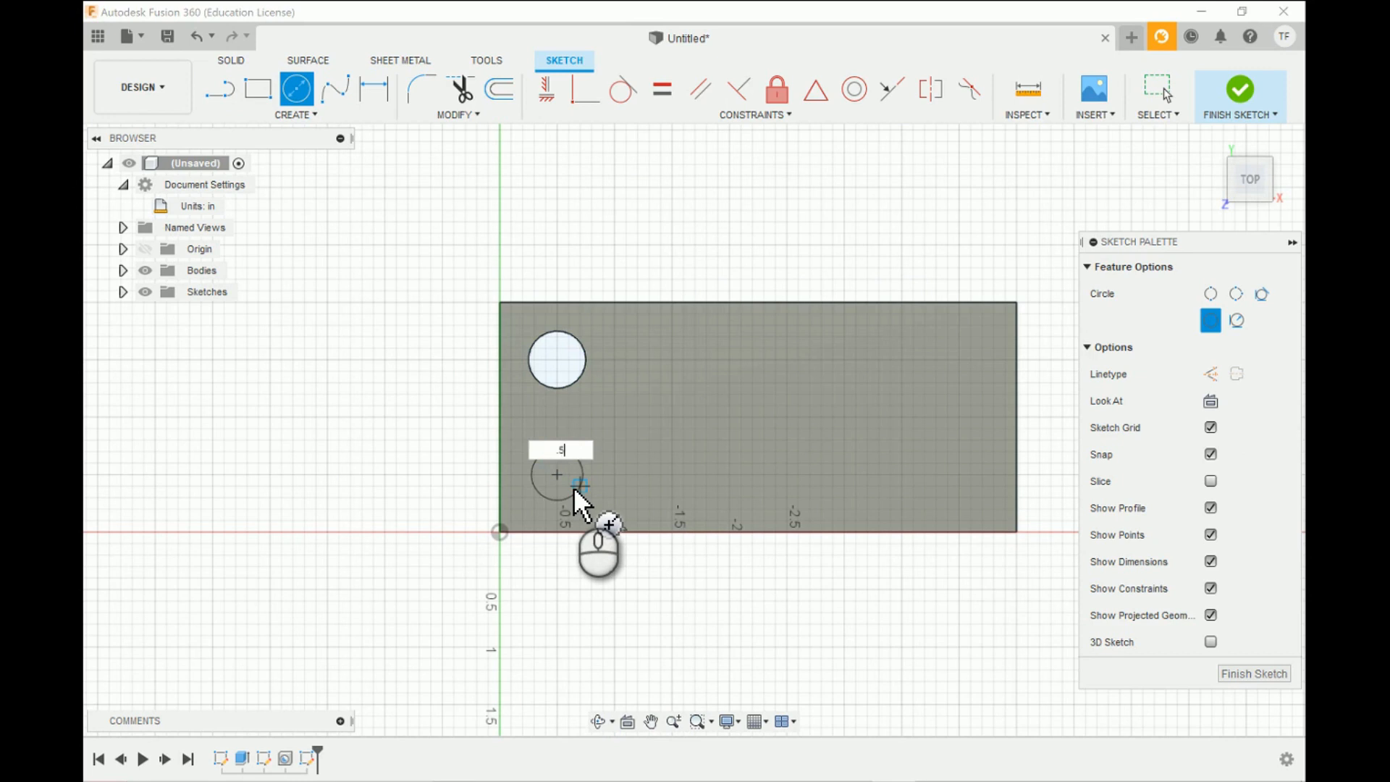
pyautogui.write('.5')
pyautogui.press('Return')
pyautogui.press('Escape')
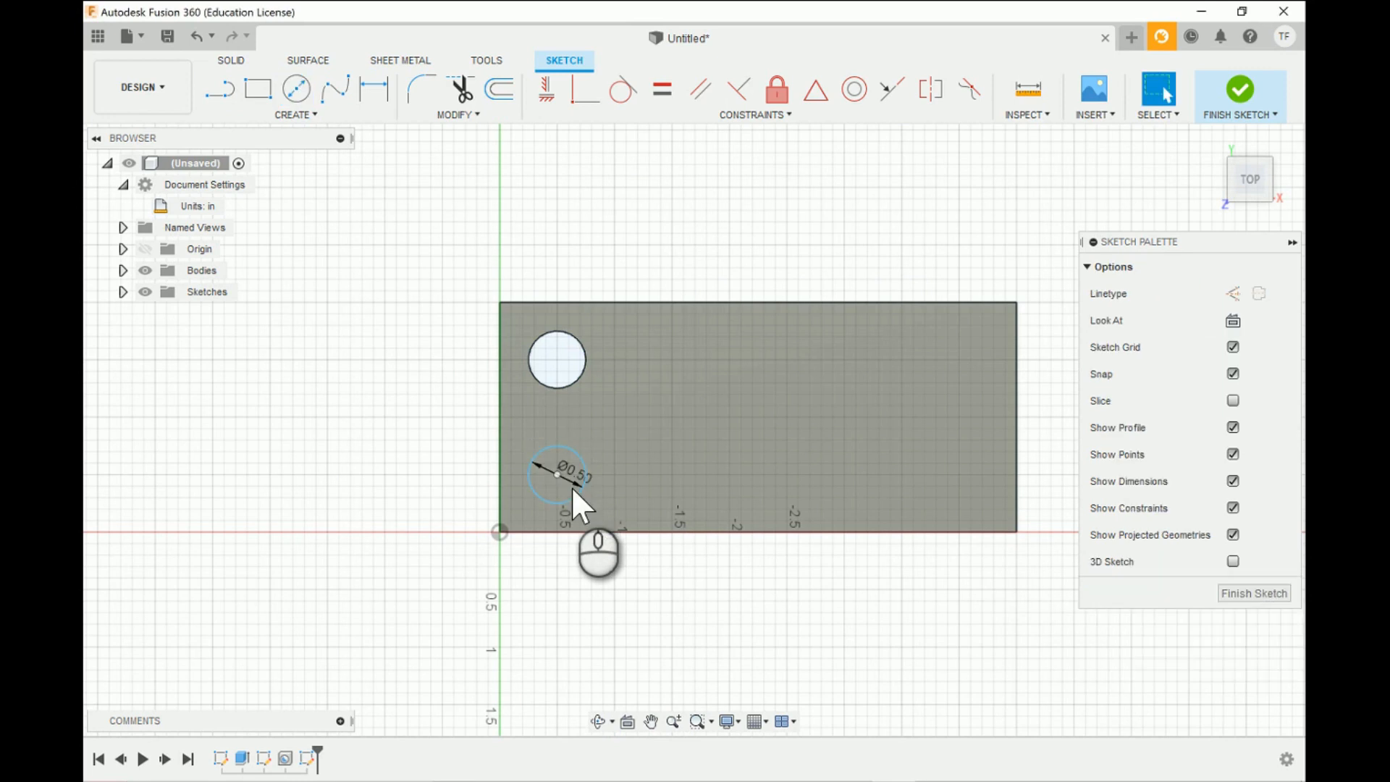
# - Create a simple flat-bottomed hole at the new circle's sketch point, 0.5 in in diameter and 0.25 in deep
pyautogui.click(232, 60)
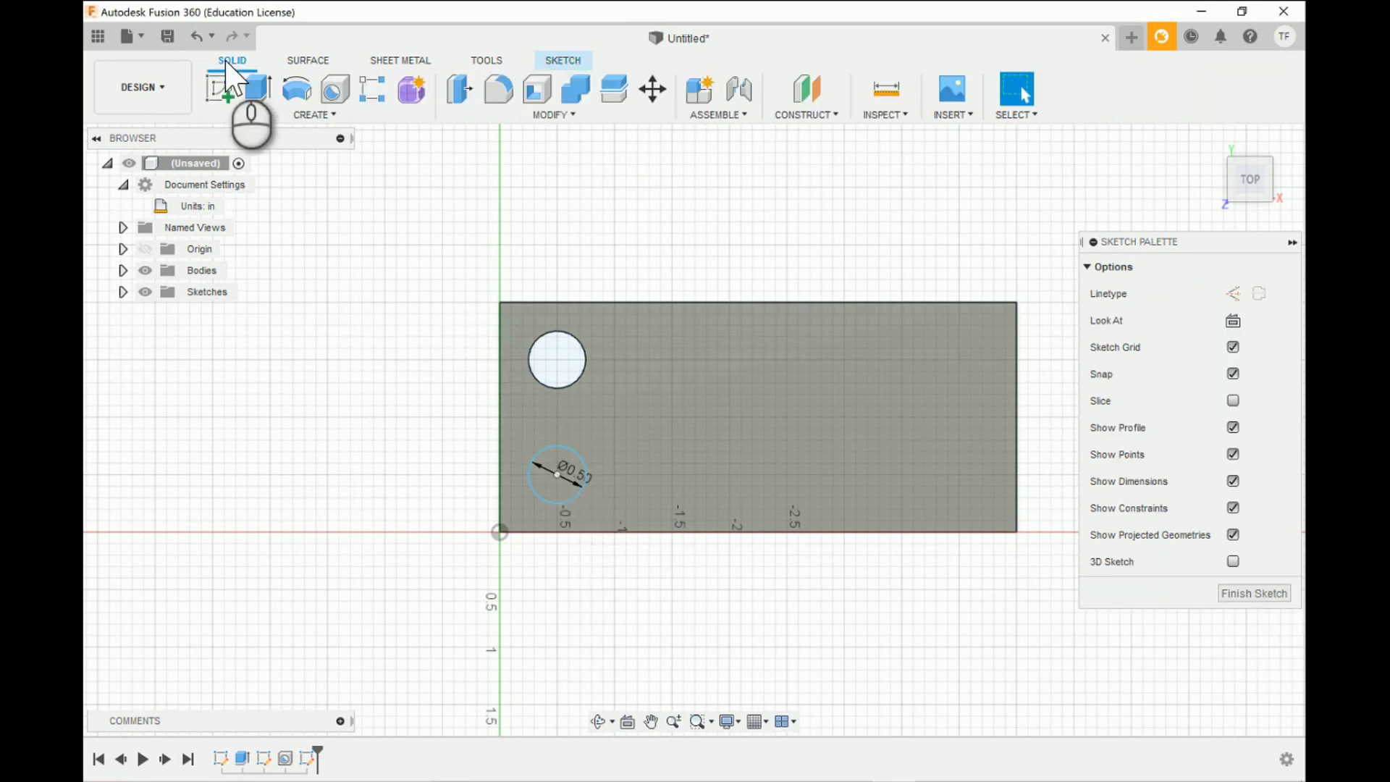
pyautogui.click(335, 92)
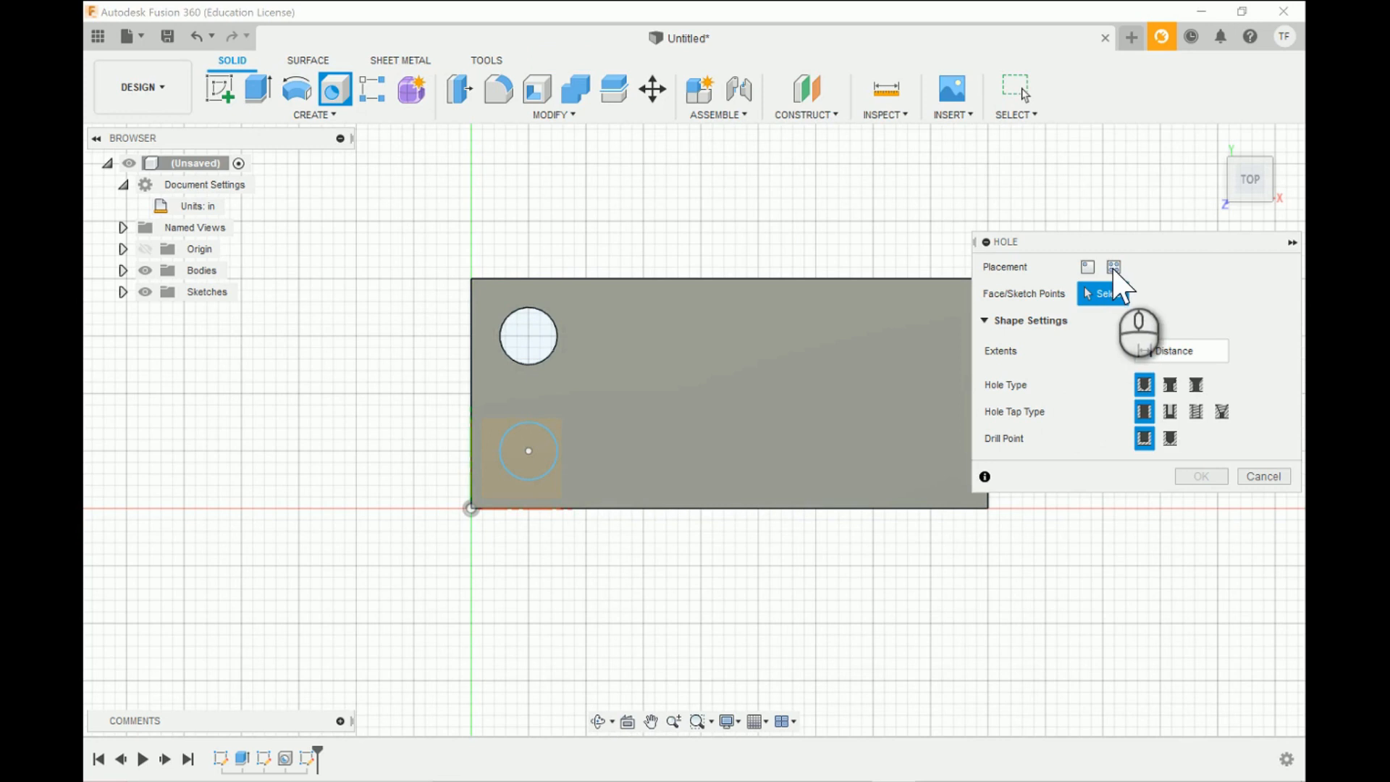
pyautogui.click(1114, 266)
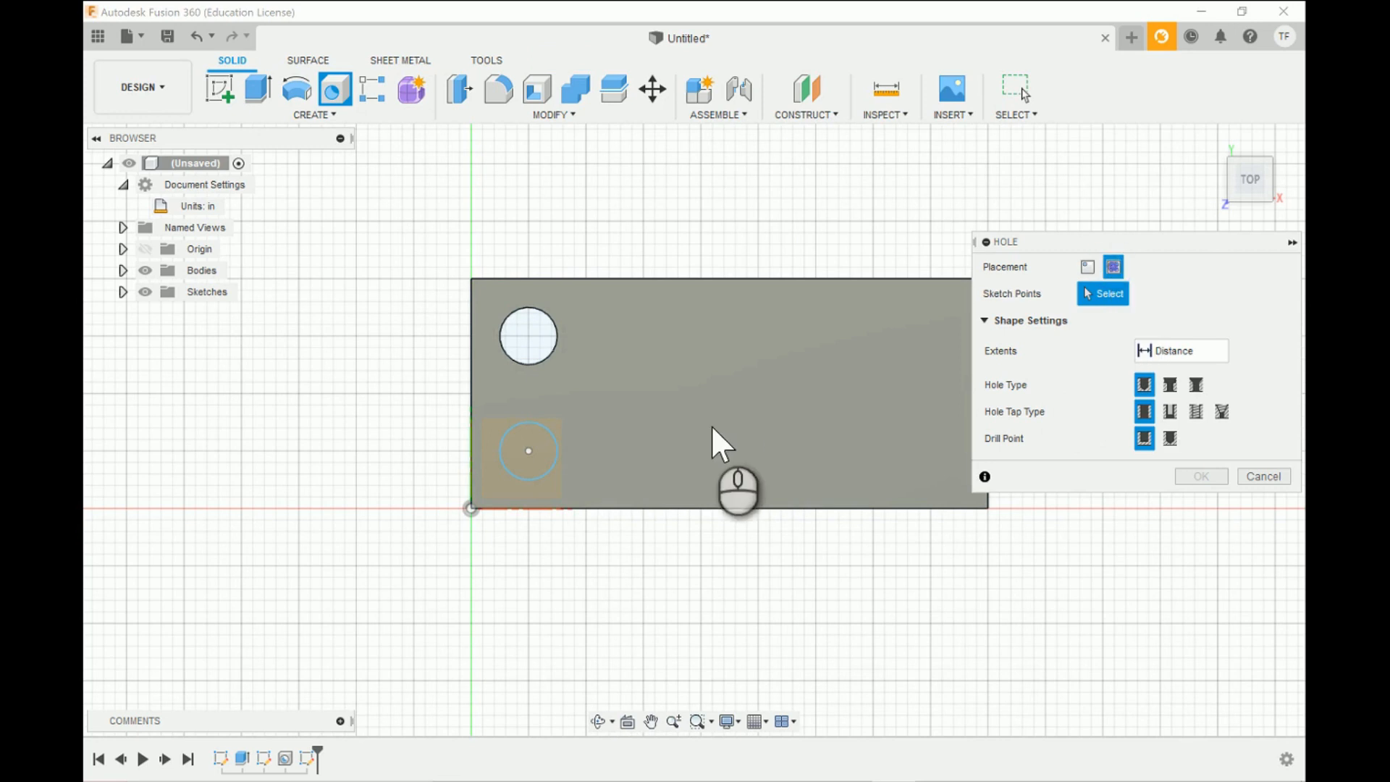
pyautogui.click(528, 452)
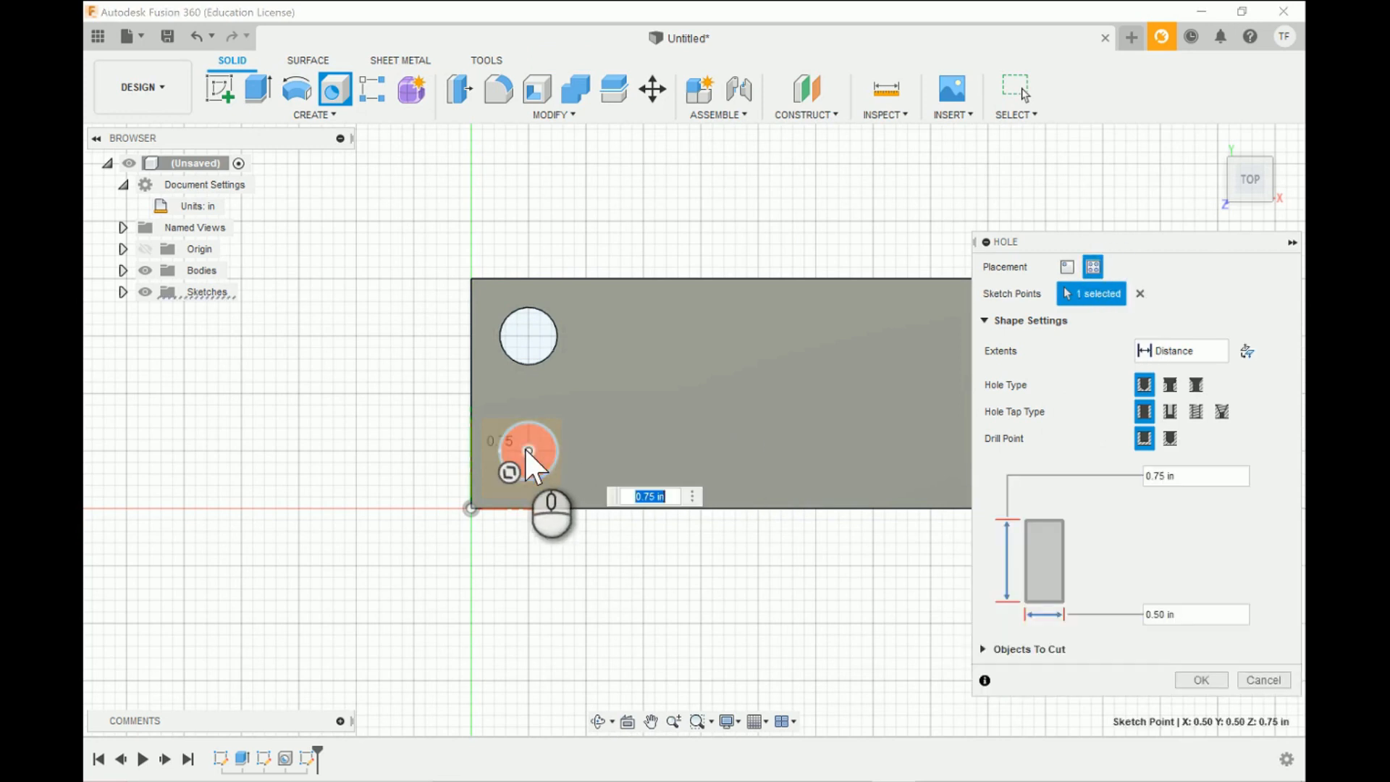
pyautogui.click(1165, 477)
pyautogui.write('0.2')
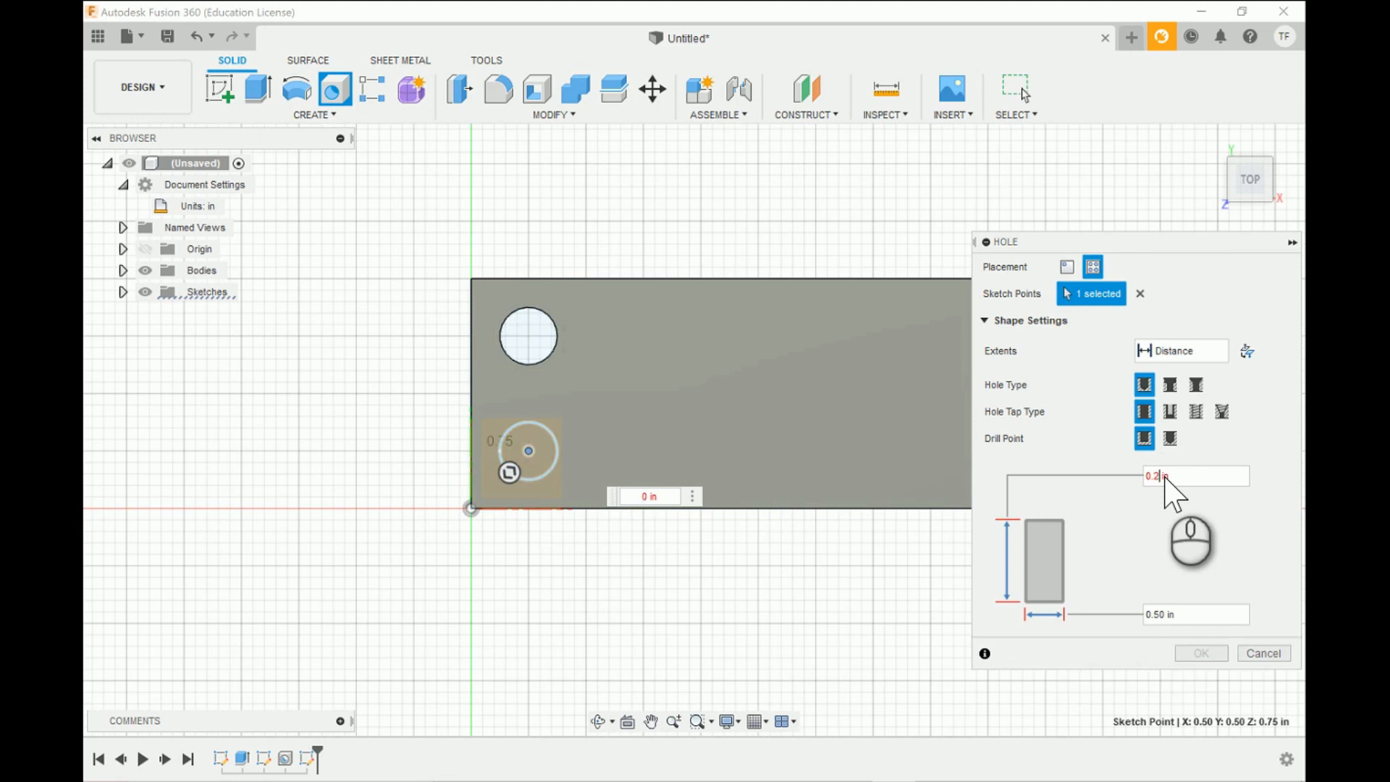
pyautogui.write('5')
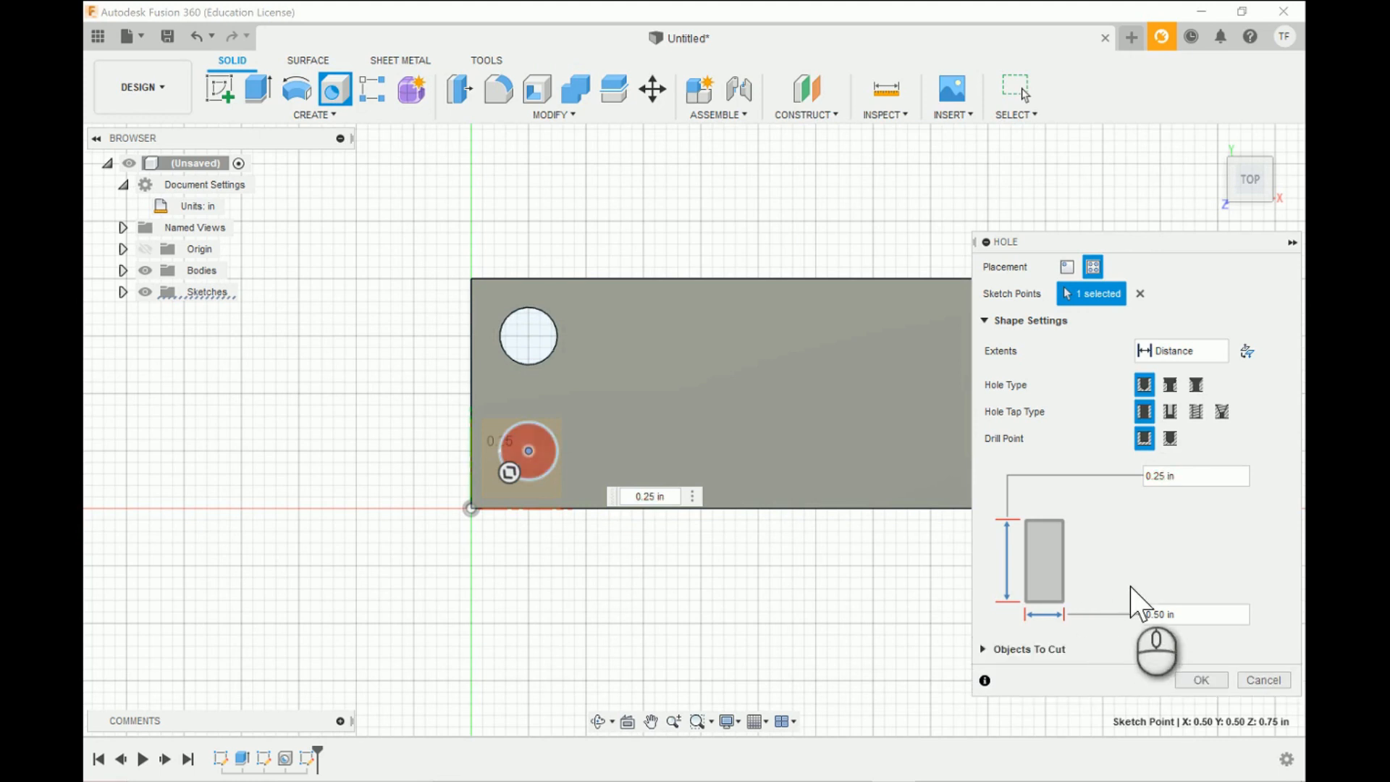
pyautogui.click(1166, 612)
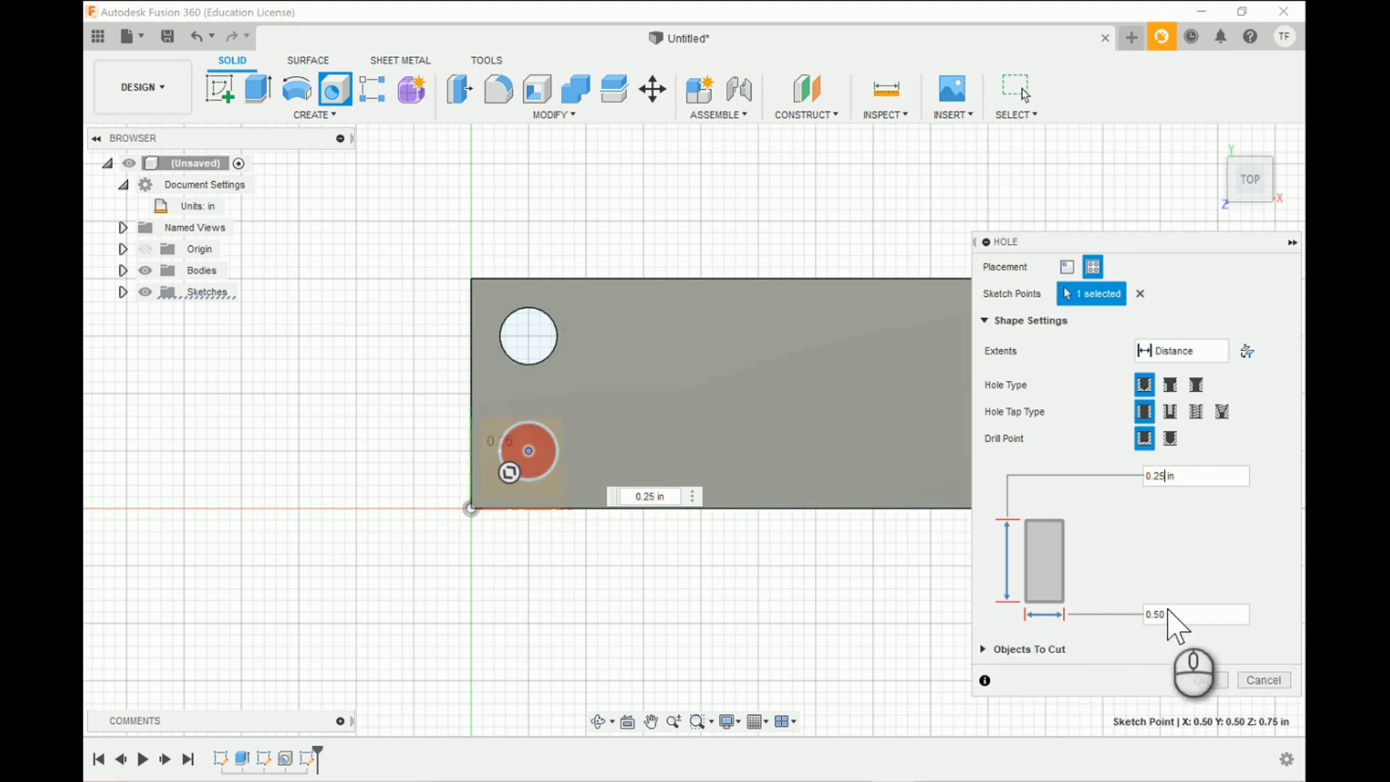
pyautogui.click(1201, 681)
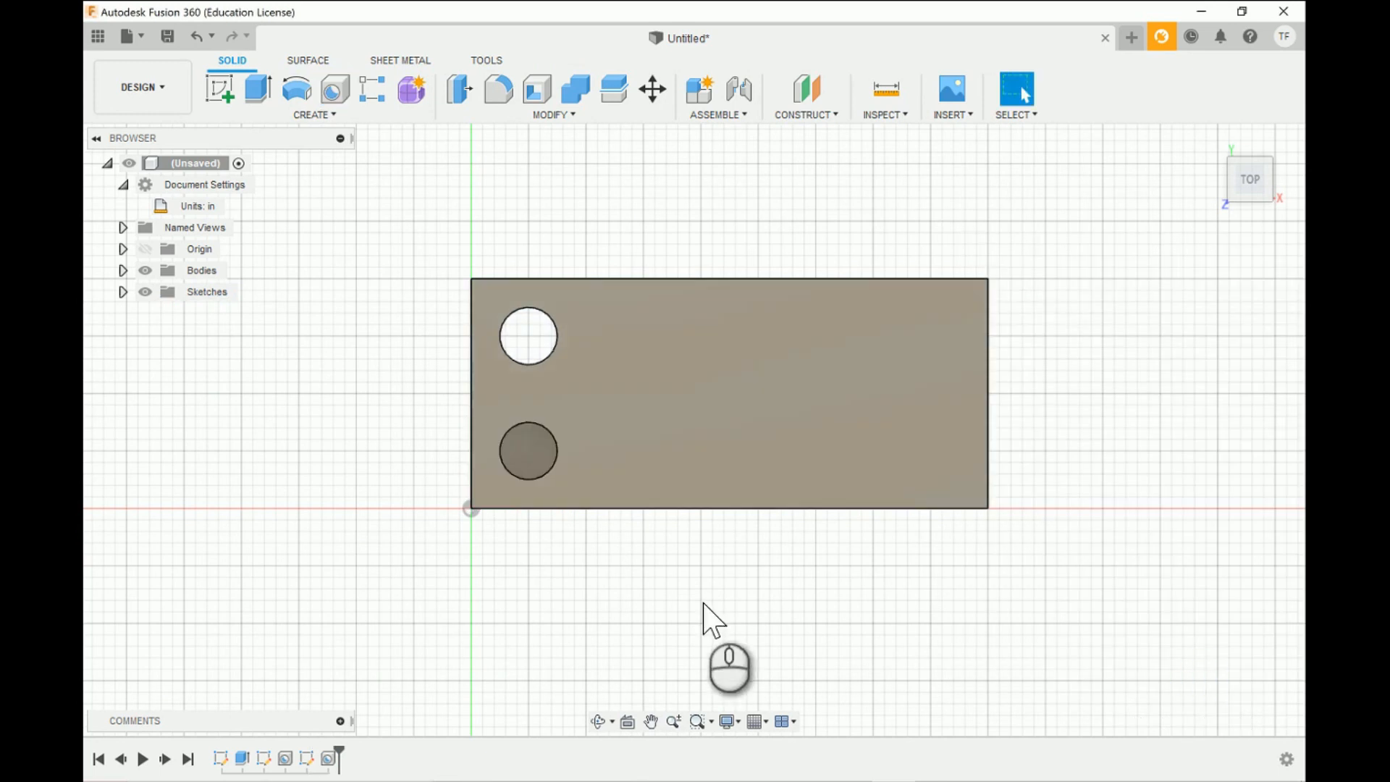
pyautogui.click(598, 721)
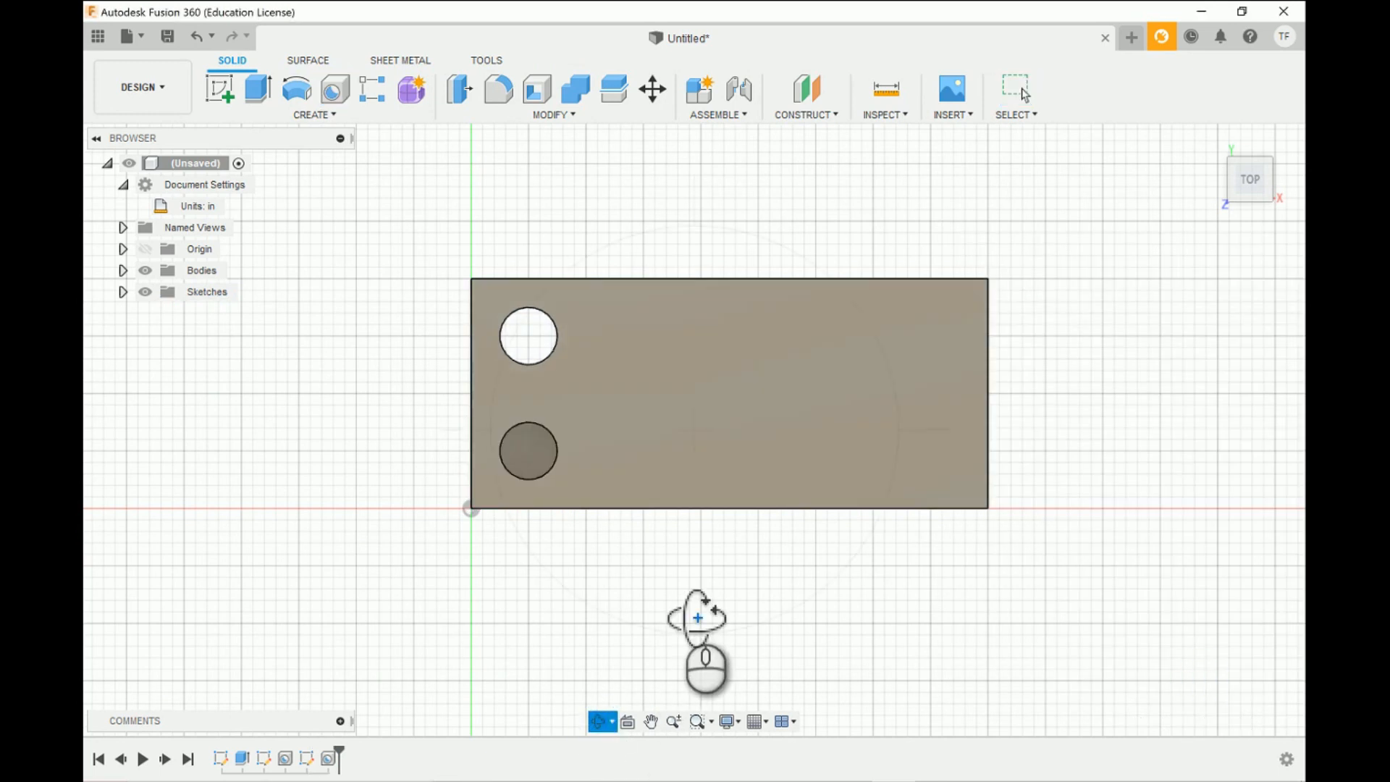
# - Start a new sketch on the block's top face, seen straight from above
pyautogui.moveTo(690, 599)
pyautogui.mouseDown()
pyautogui.moveTo(699, 573)
pyautogui.moveTo(666, 569)
pyautogui.moveTo(679, 597)
pyautogui.moveTo(710, 565)
pyautogui.moveTo(691, 606)
pyautogui.moveTo(642, 558)
pyautogui.moveTo(700, 570)
pyautogui.moveTo(707, 607)
pyautogui.moveTo(685, 505)
pyautogui.moveTo(696, 590)
pyautogui.mouseUp()
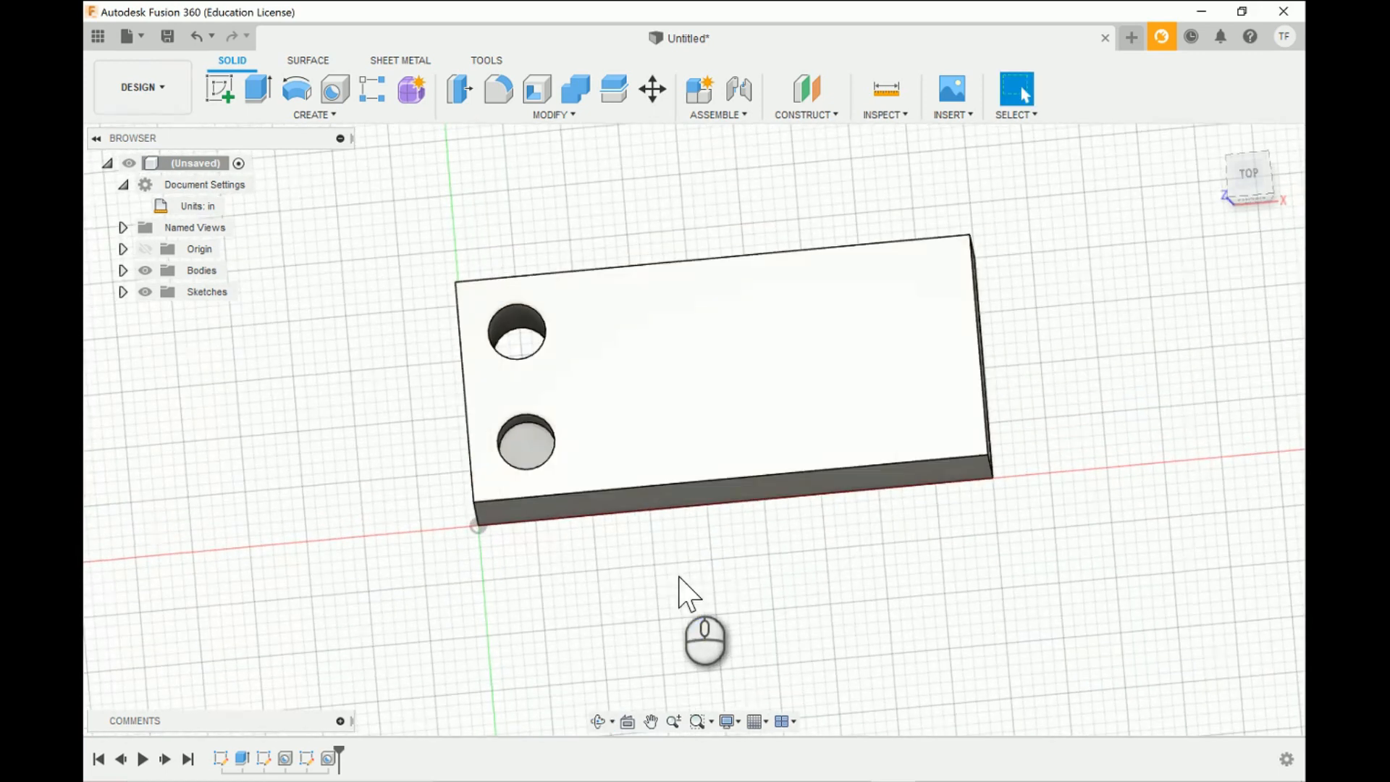
pyautogui.click(1253, 174)
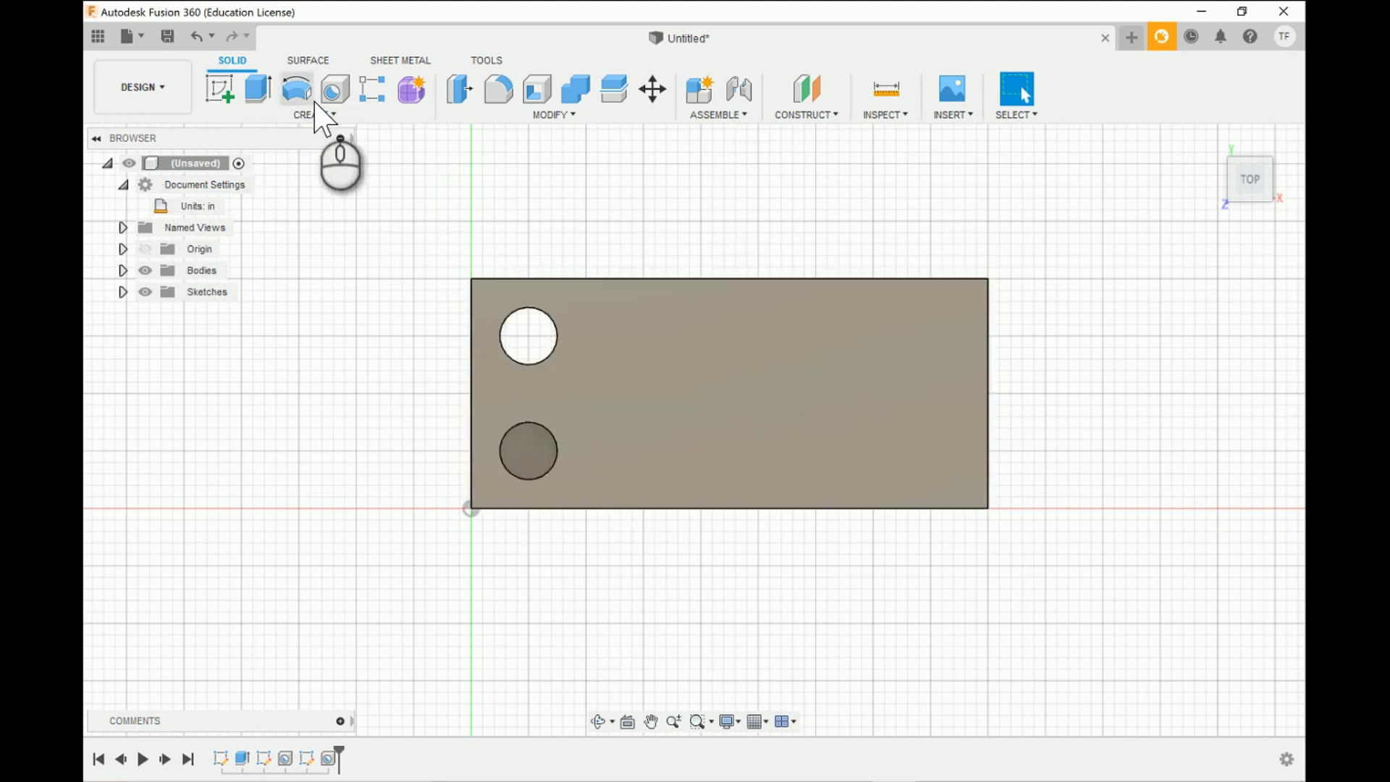
pyautogui.click(225, 98)
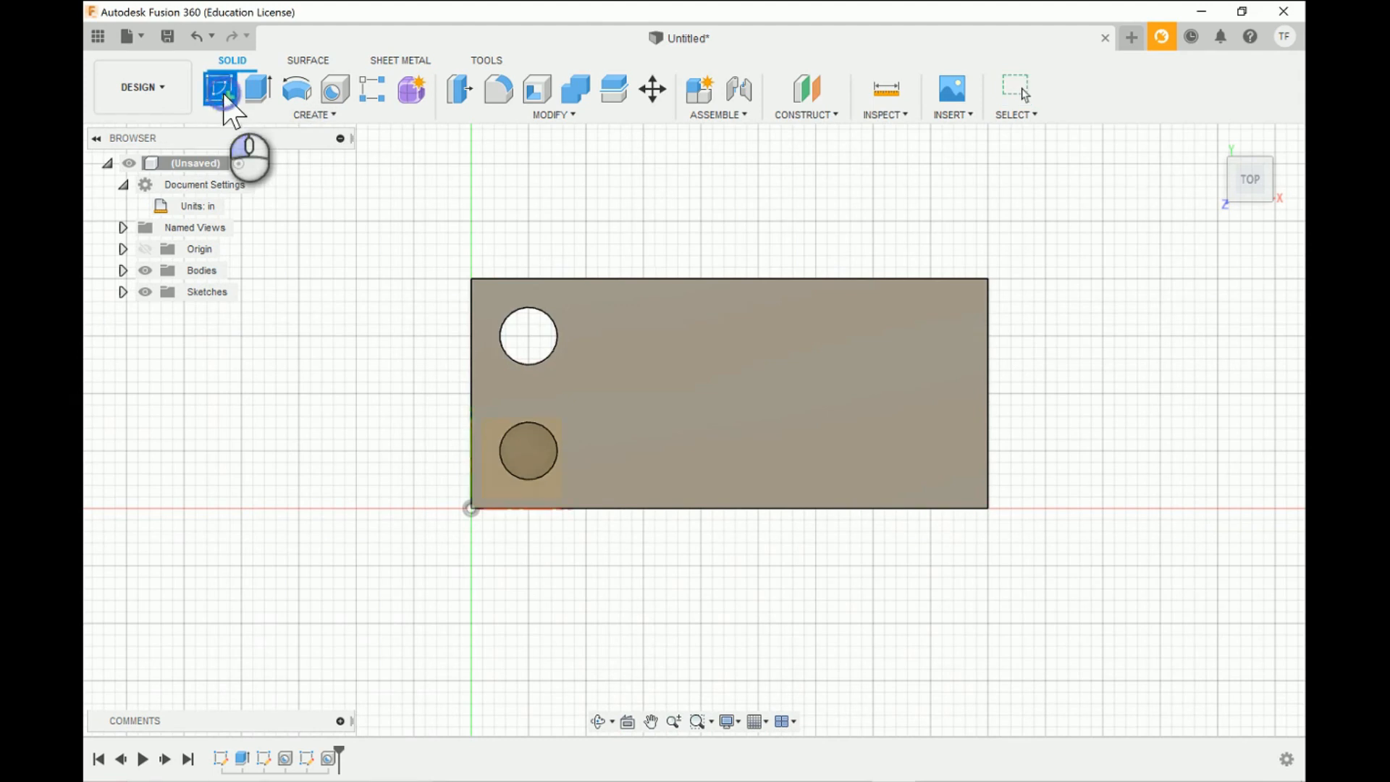
pyautogui.click(696, 371)
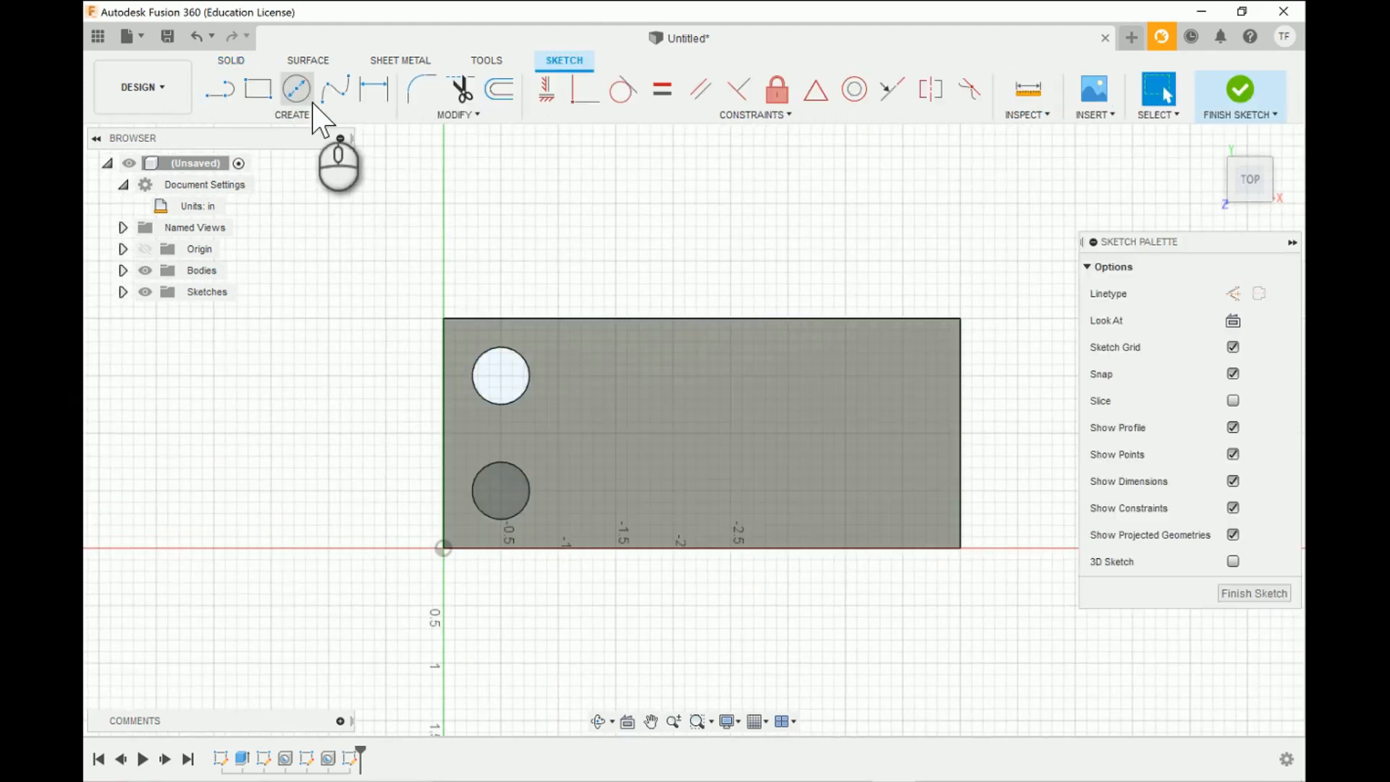
# - Place a rectangular text frame on the top face beside the two holes and enter the person's first name as its text
pyautogui.click(295, 112)
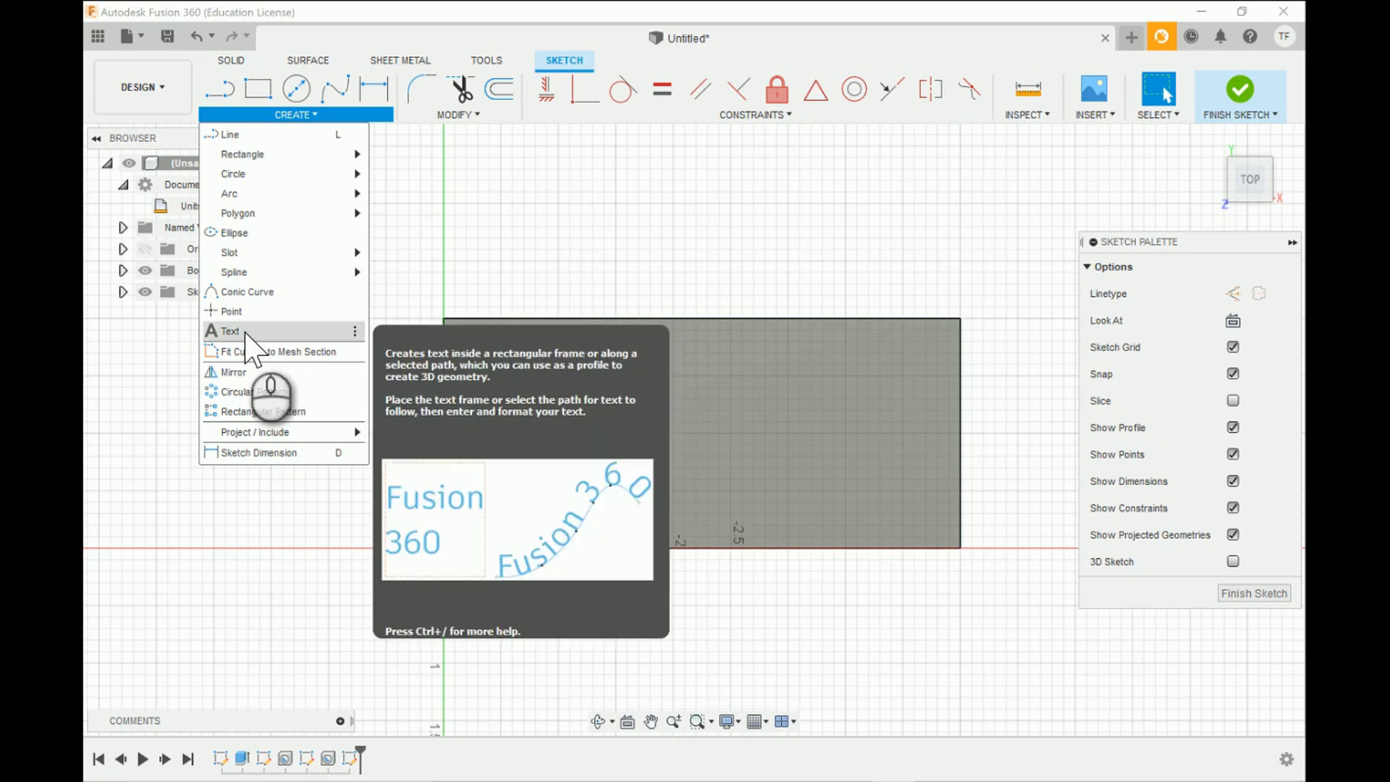
pyautogui.click(231, 331)
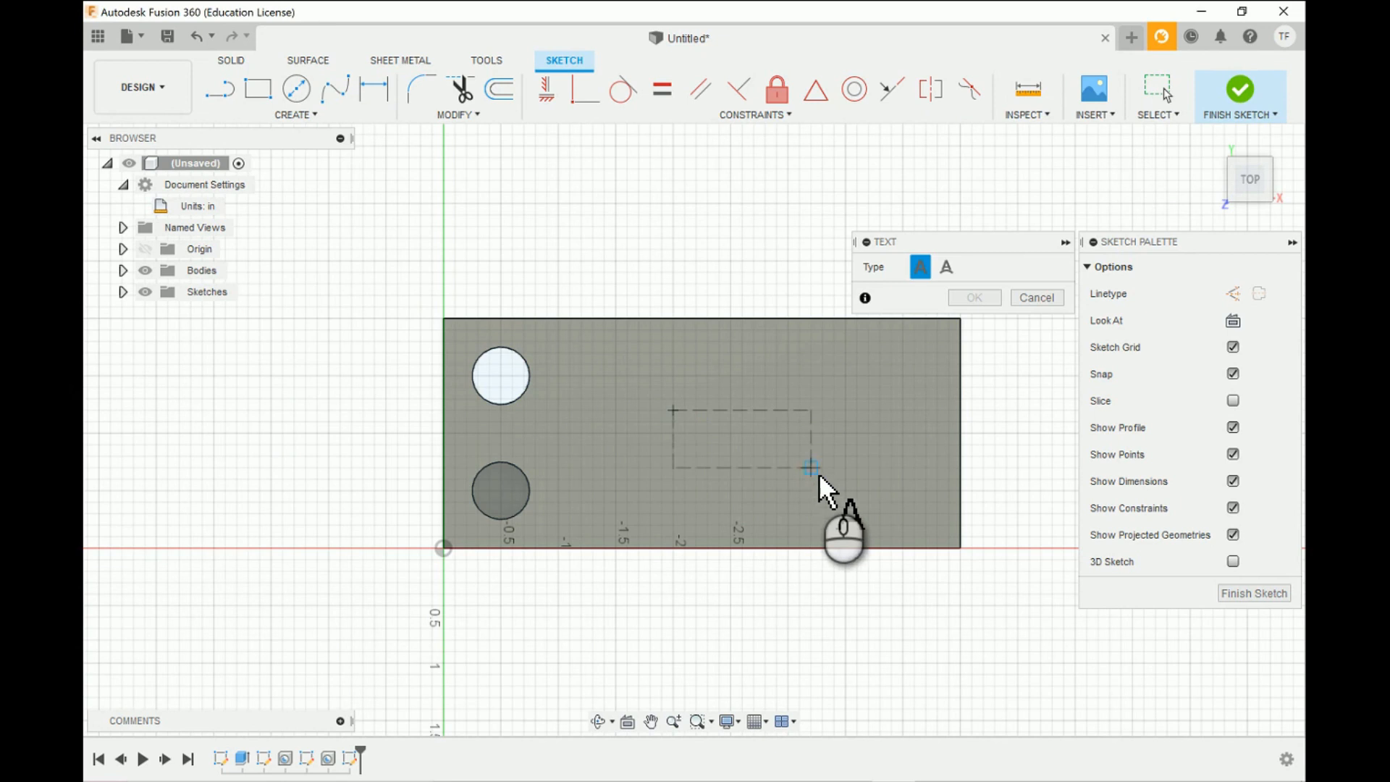
pyautogui.click(847, 485)
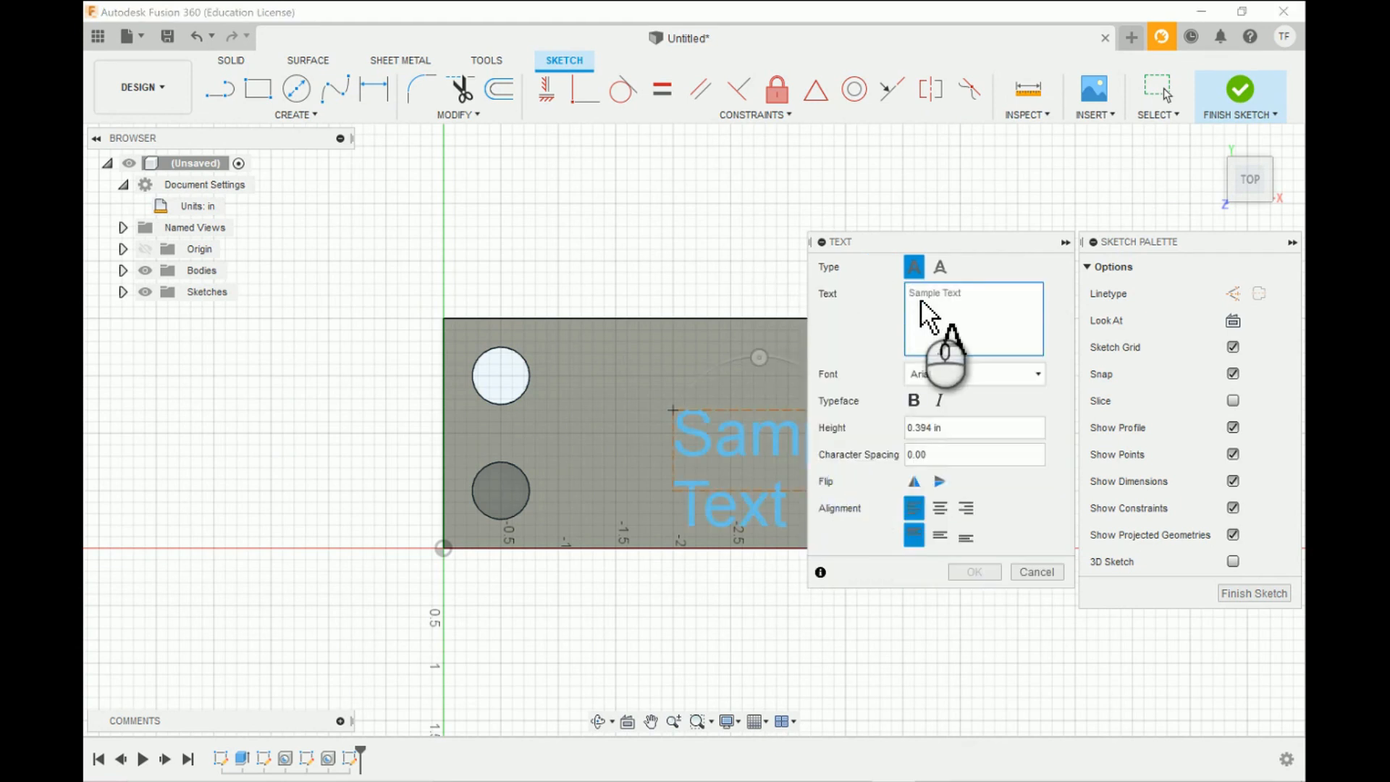
pyautogui.write('Trev')
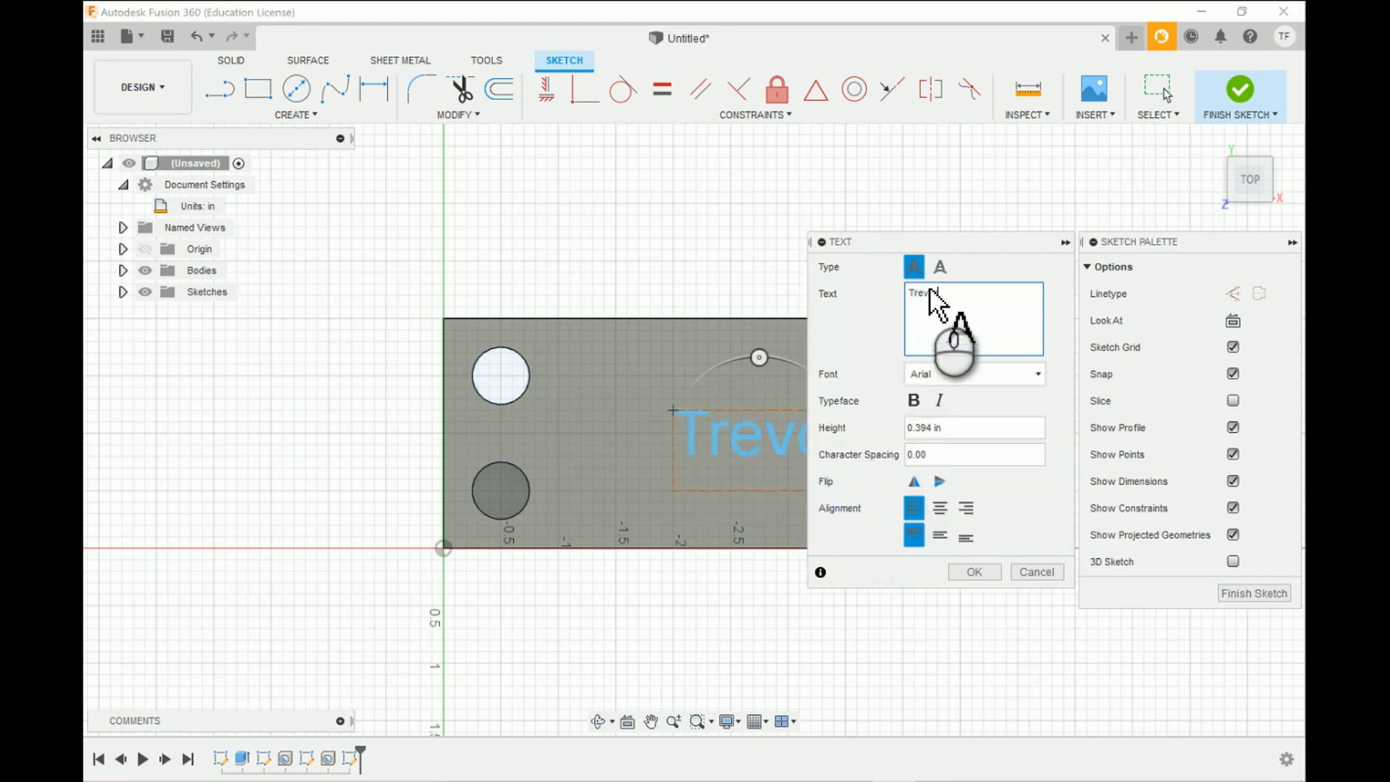
pyautogui.write('or')
pyautogui.moveTo(977, 245); pyautogui.dragTo(1108, 187)
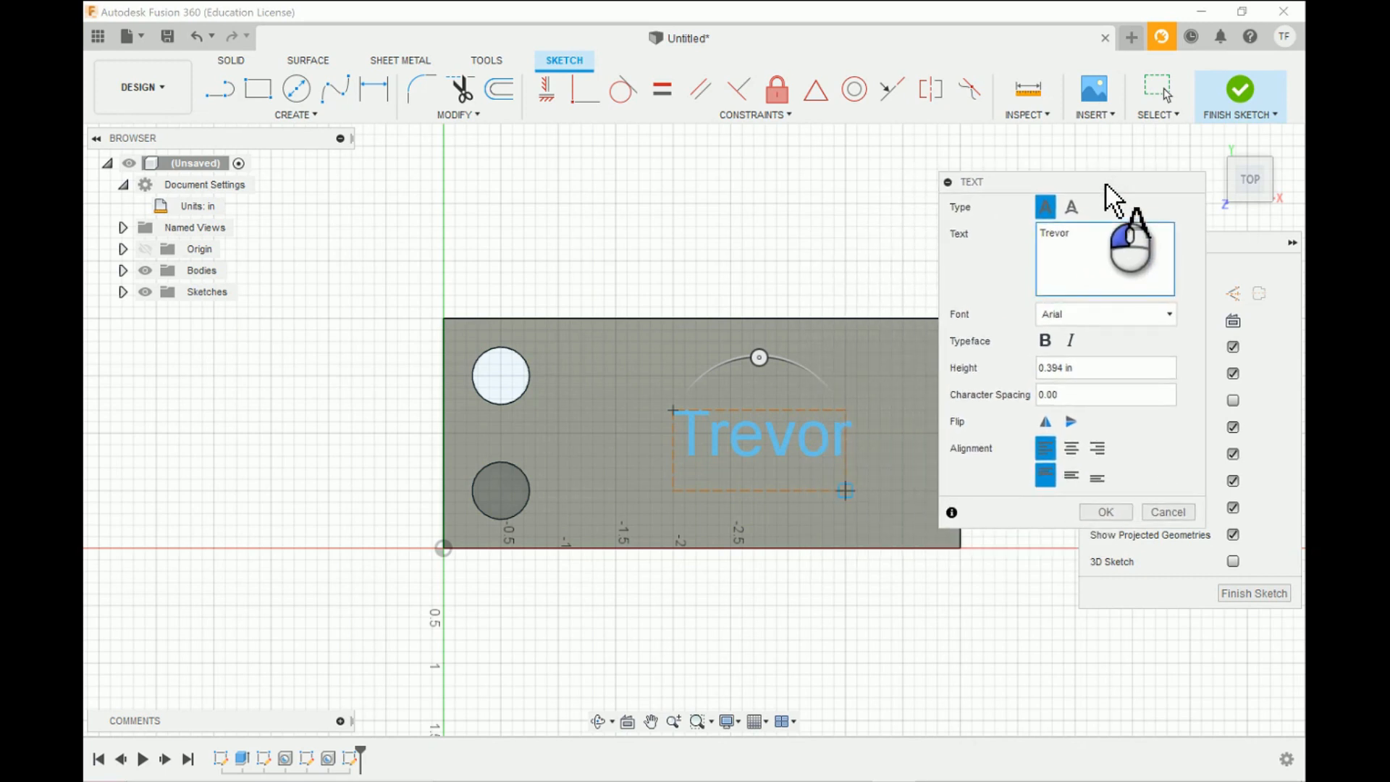
# - Look through the fonts available for the sketch text, including the .shx fonts, without choosing another one
pyautogui.click(1171, 314)
pyautogui.scroll(-2, 1077, 454)
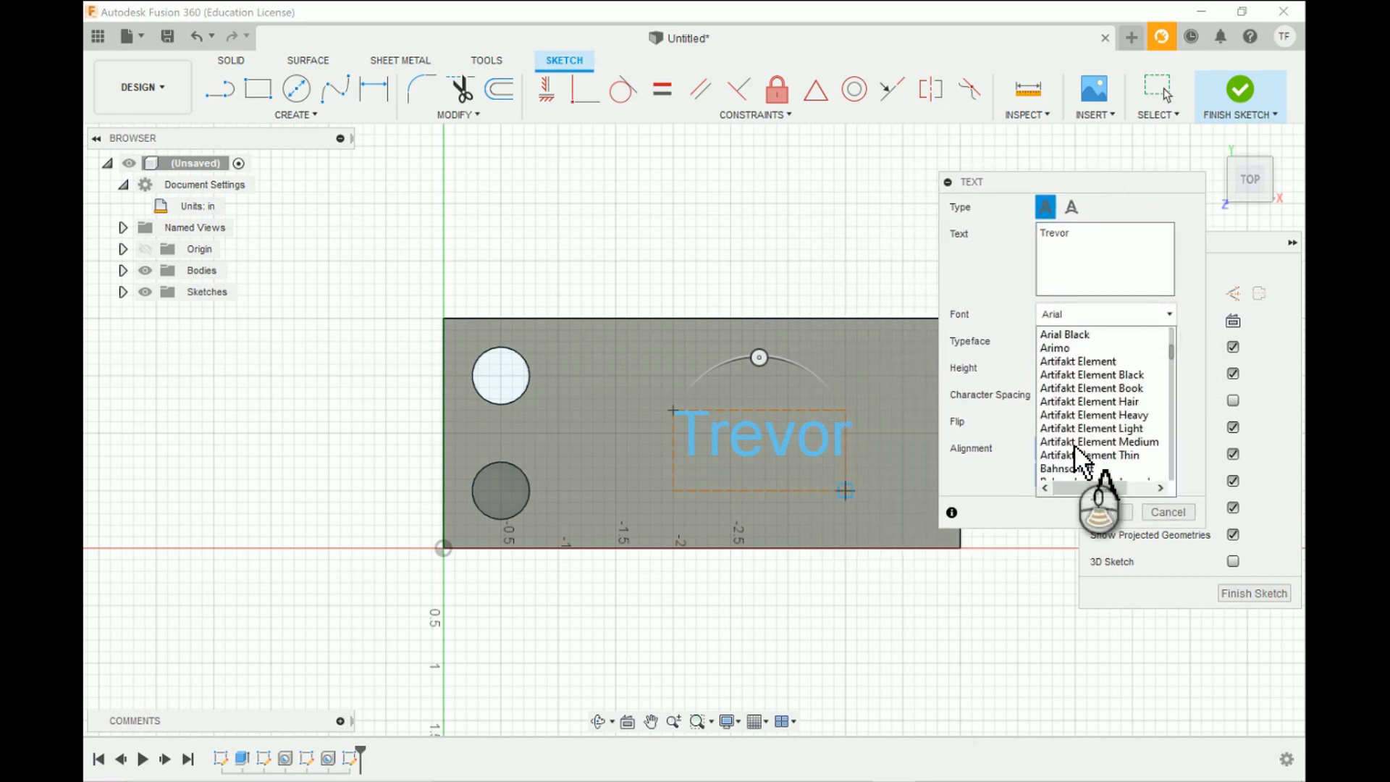
pyautogui.scroll(-10, 1079, 456)
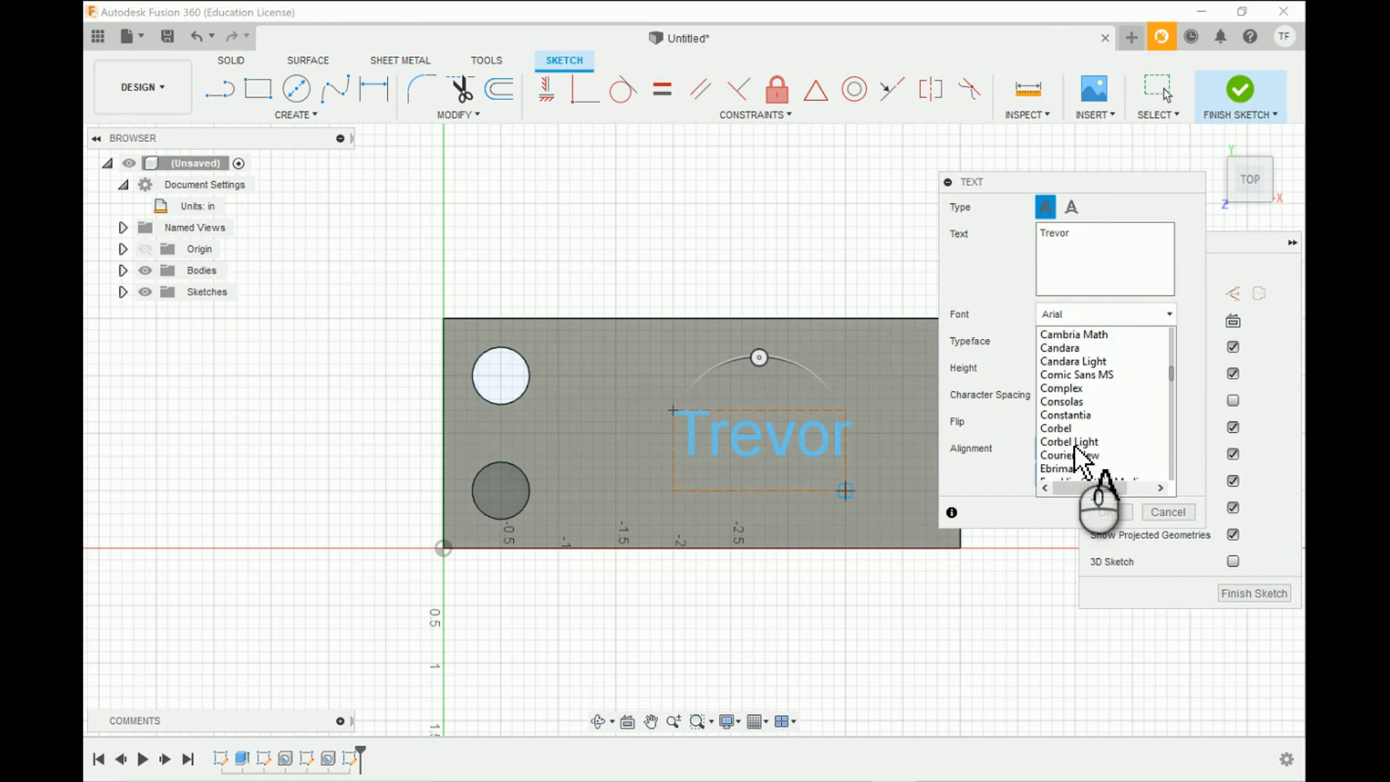
pyautogui.scroll(-9, 1079, 456)
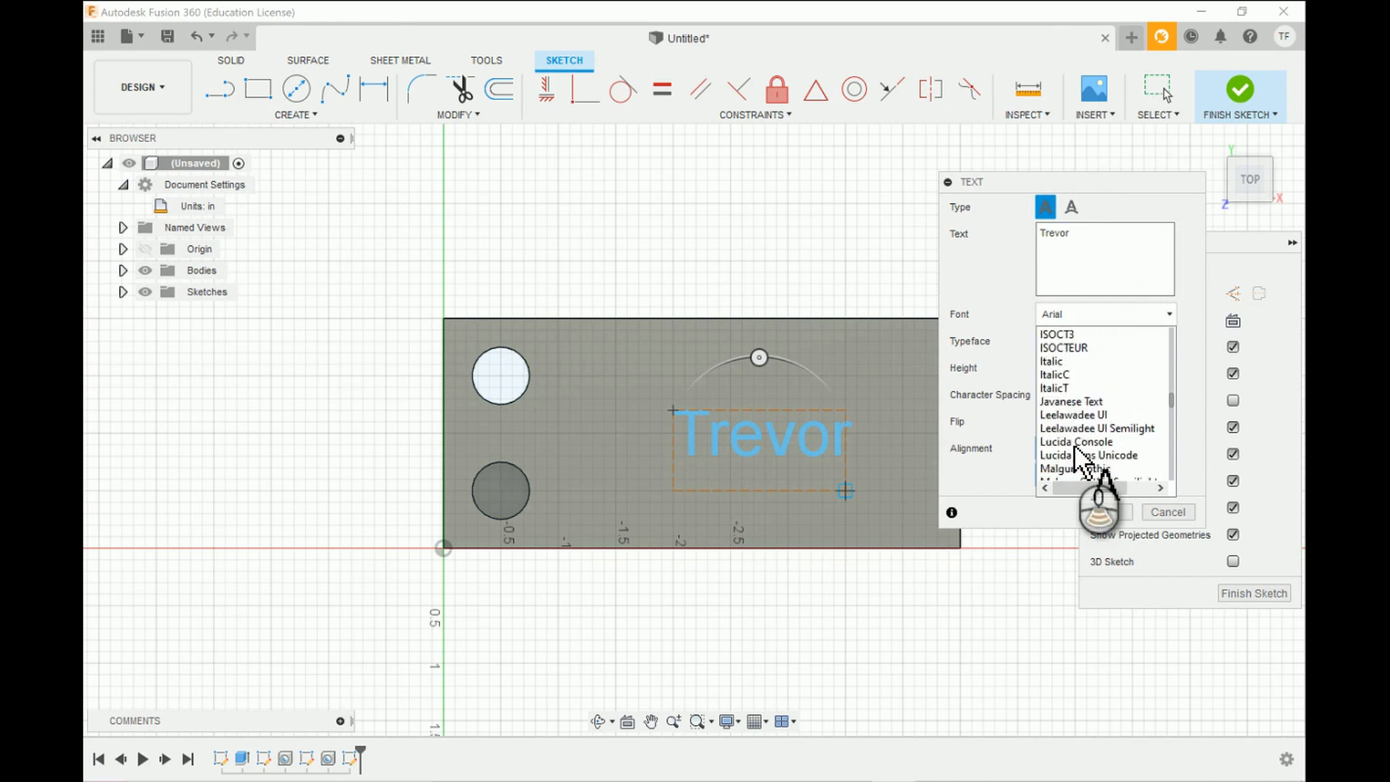
pyautogui.scroll(-8, 1079, 456)
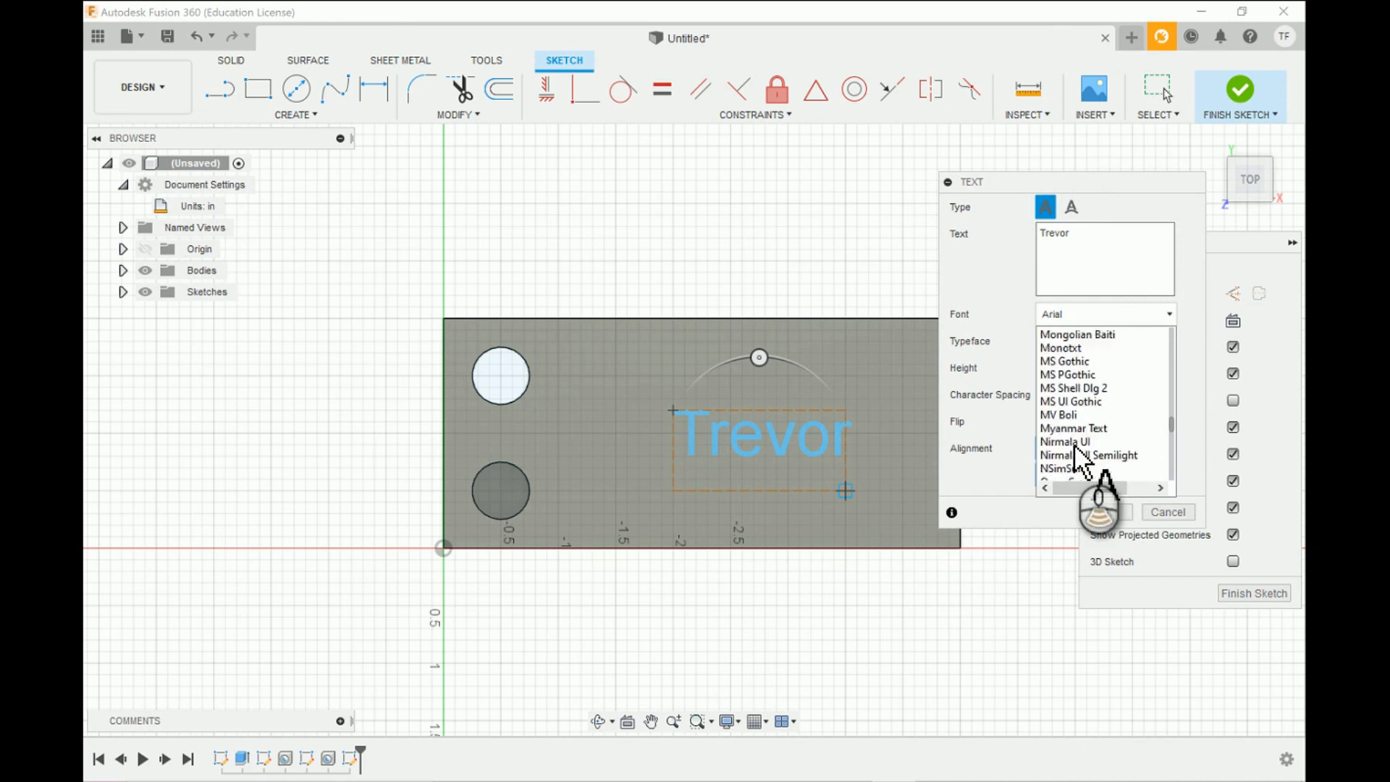
pyautogui.scroll(-3, 1079, 456)
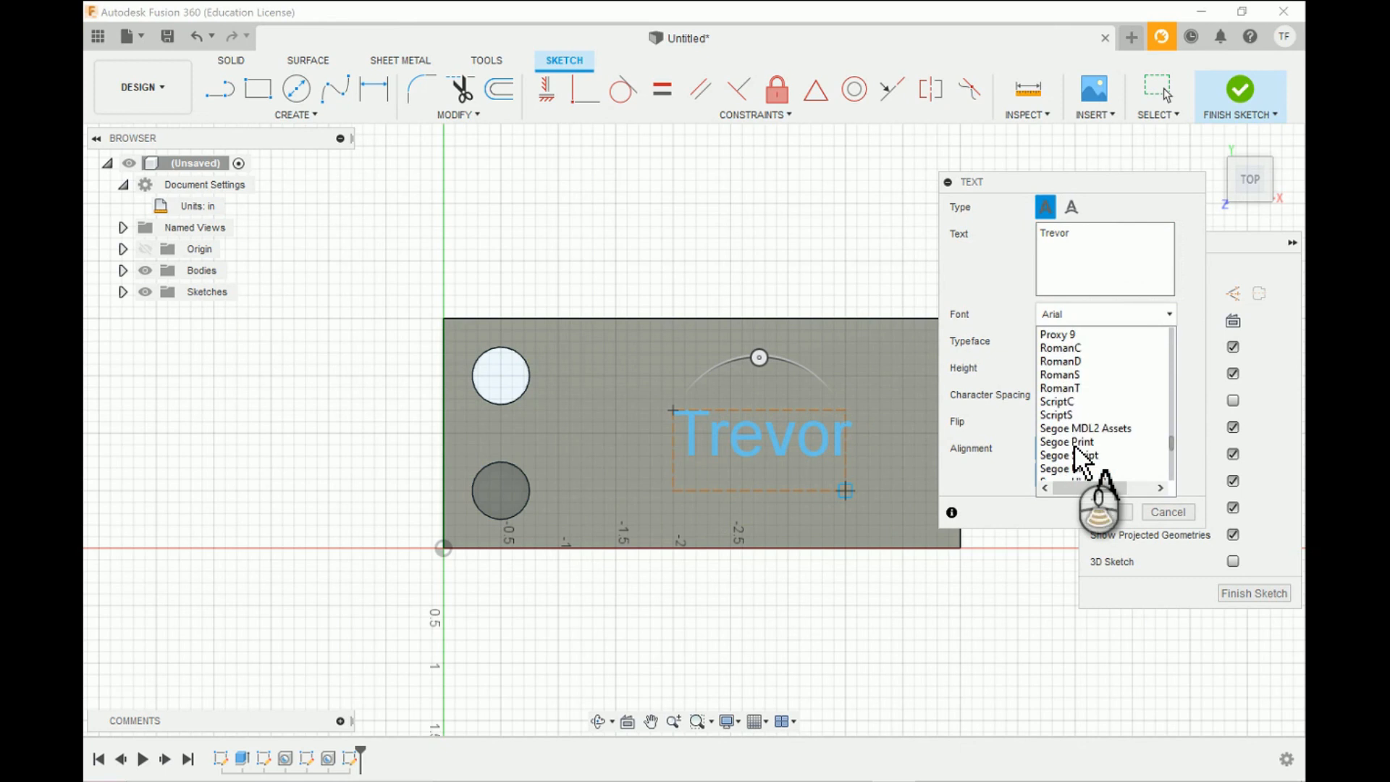
pyautogui.scroll(-8, 1079, 456)
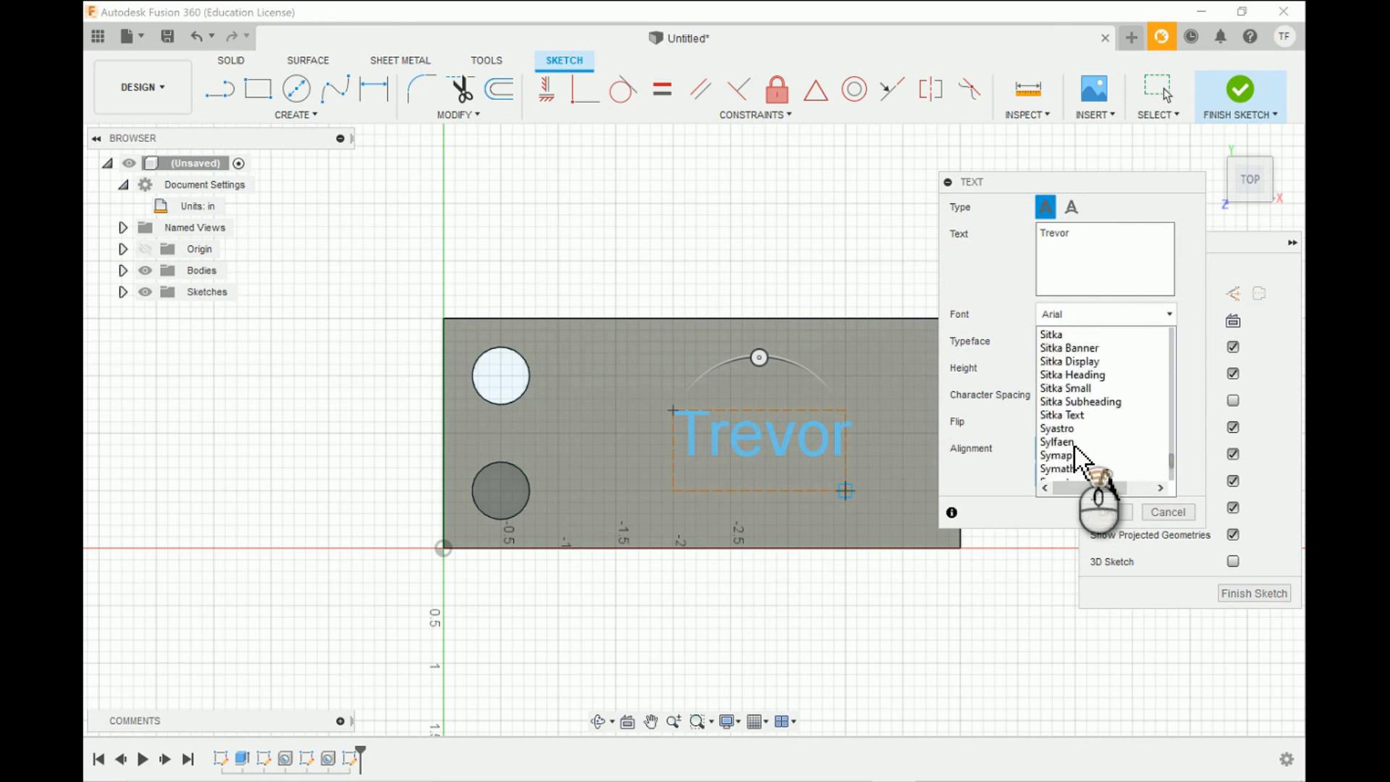
pyautogui.scroll(15, 1079, 456)
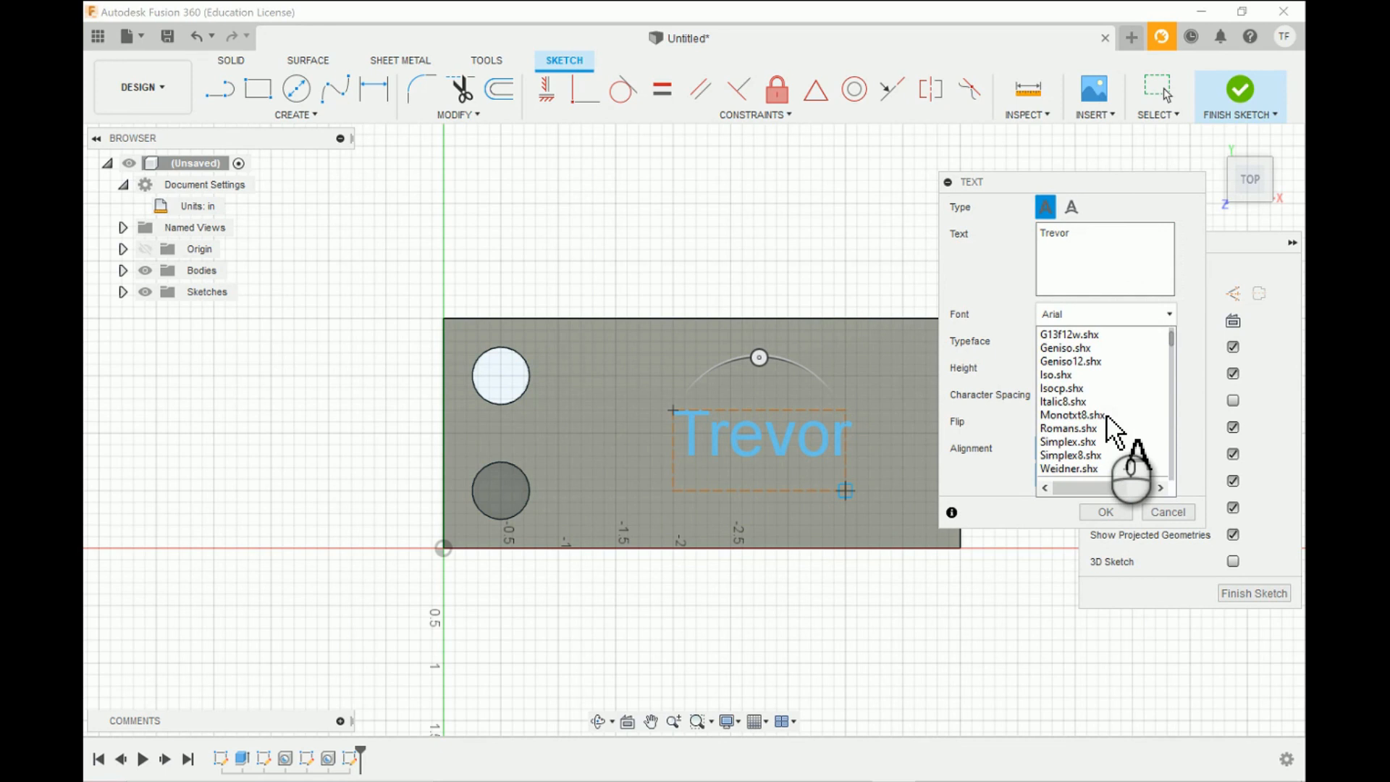
pyautogui.scroll(-1, 1108, 425)
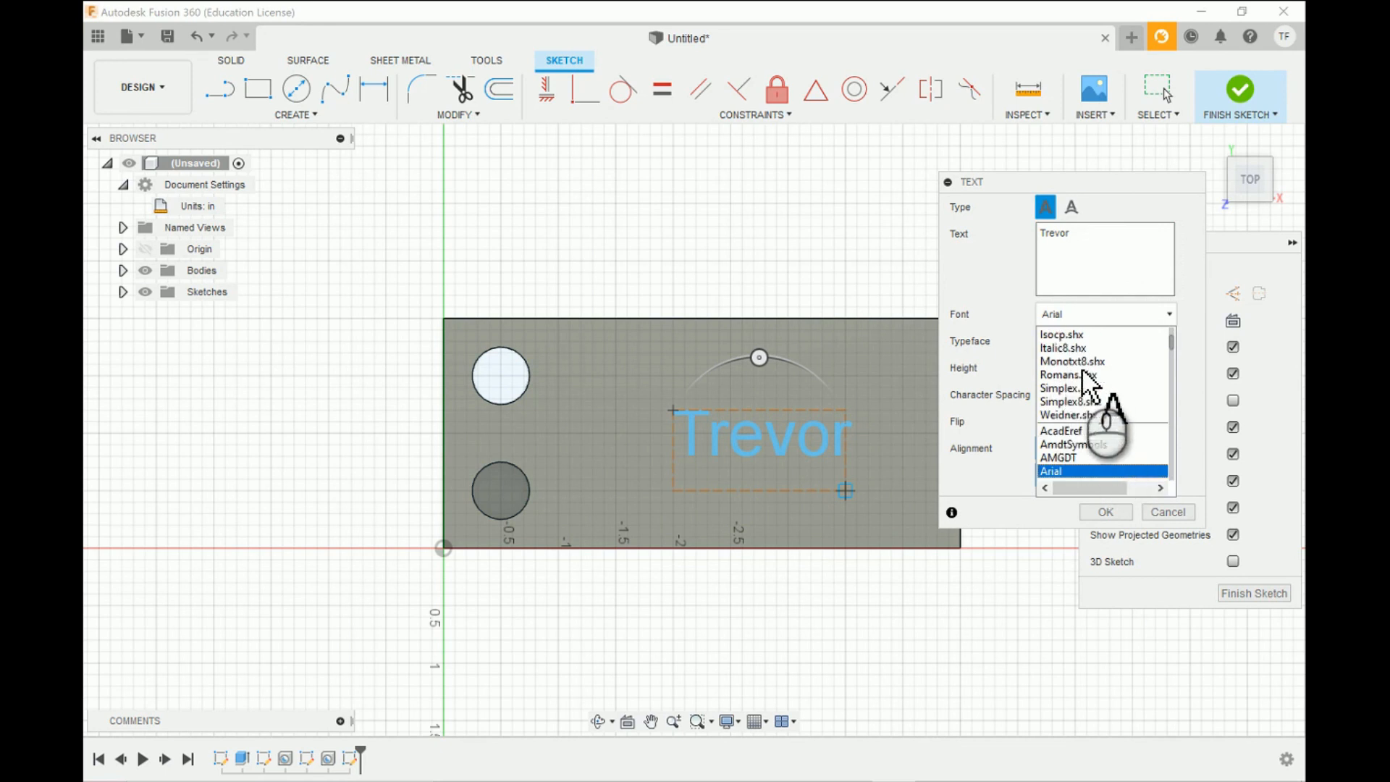
pyautogui.scroll(-1, 1089, 407)
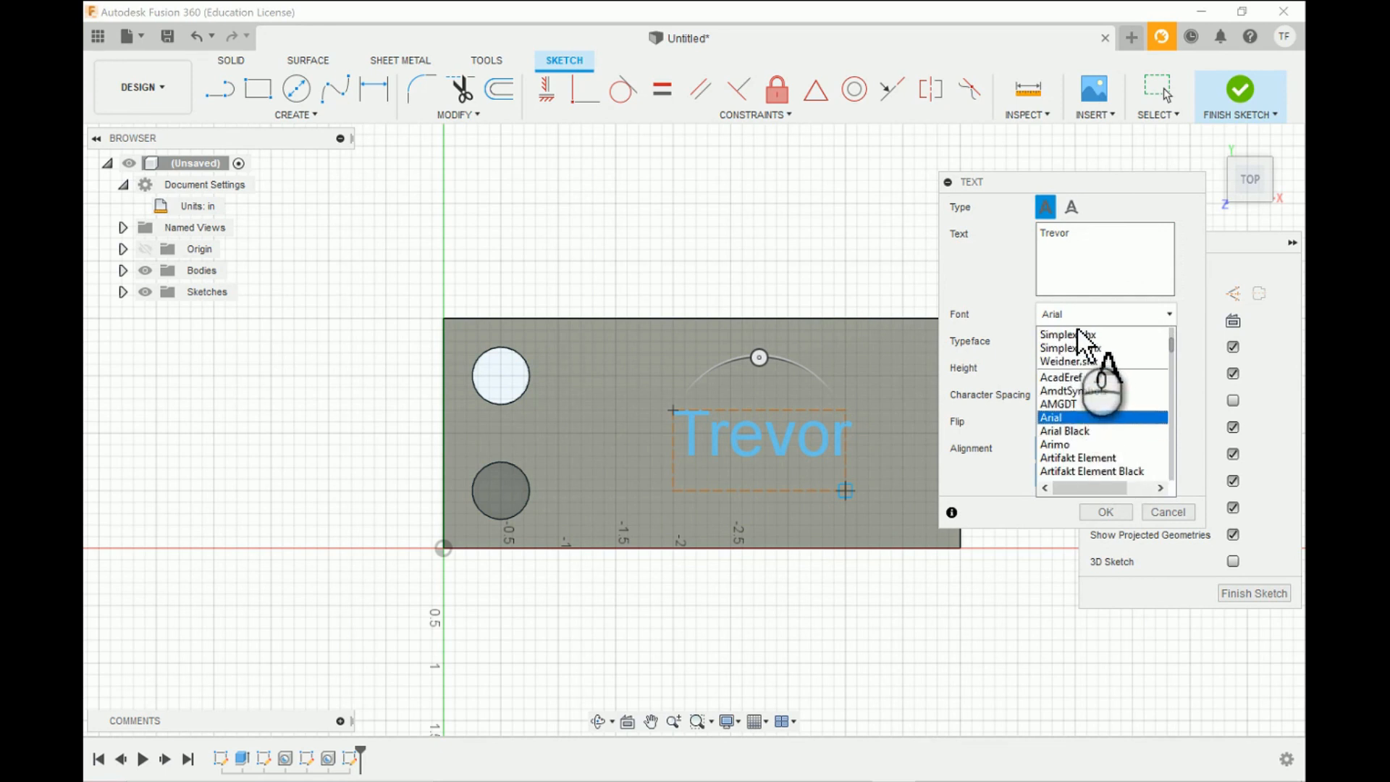
pyautogui.scroll(-1, 1119, 393)
pyautogui.scroll(-2, 1121, 407)
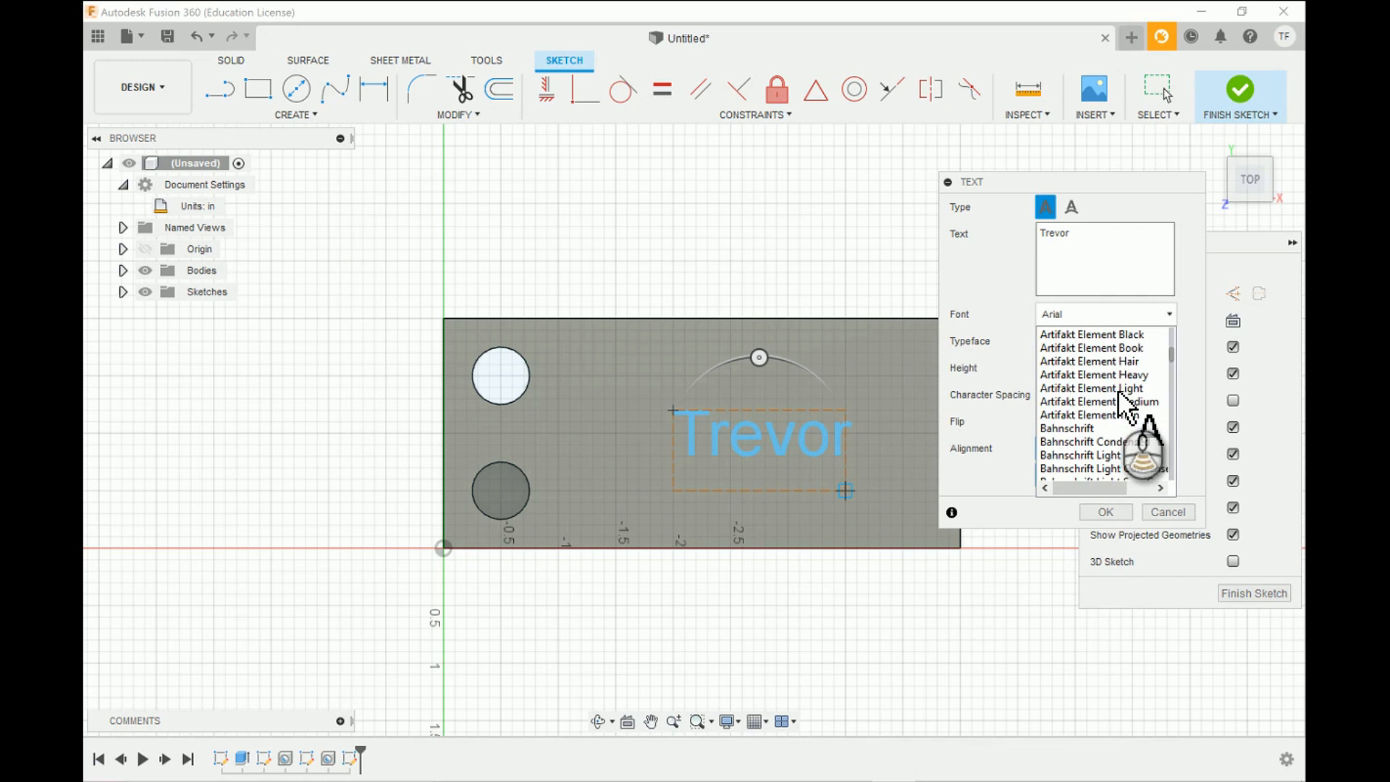
pyautogui.scroll(-9, 1121, 407)
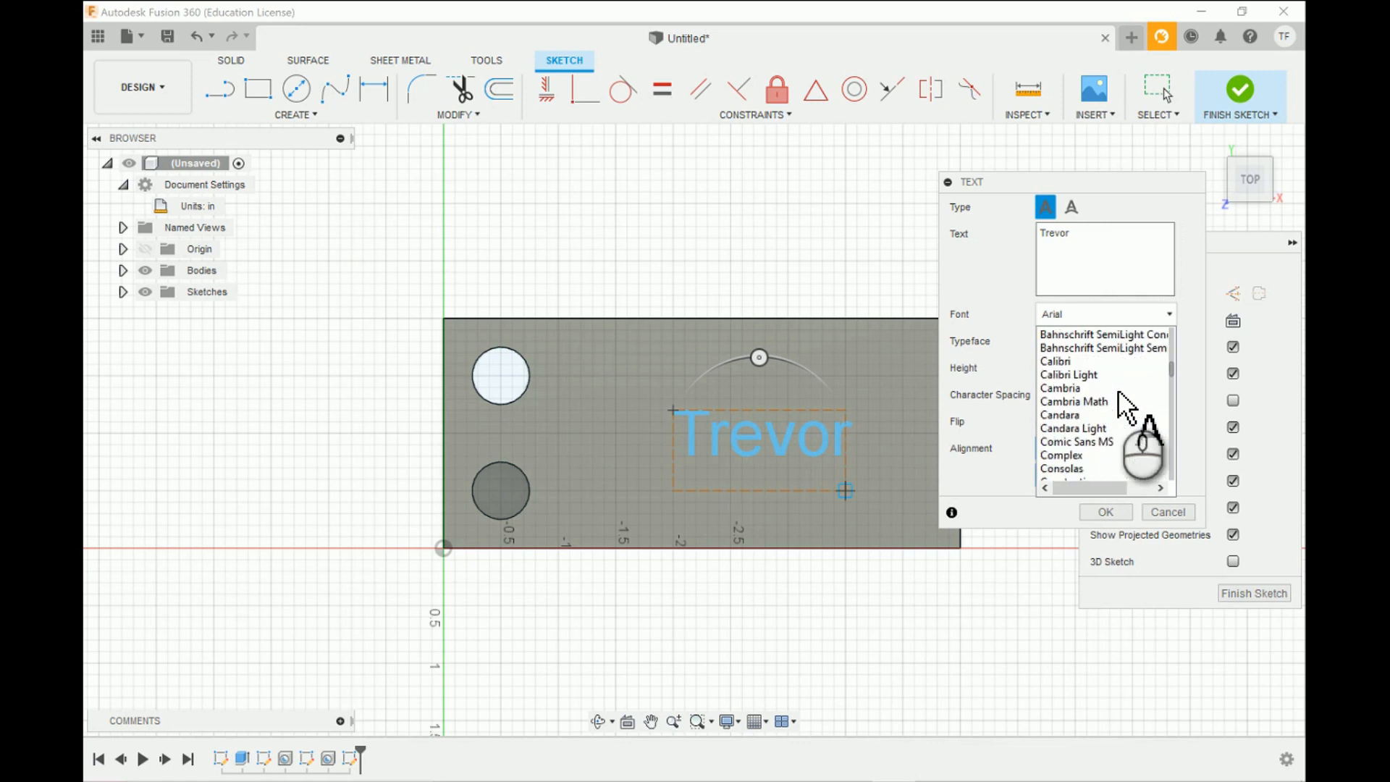
pyautogui.scroll(-4, 1119, 393)
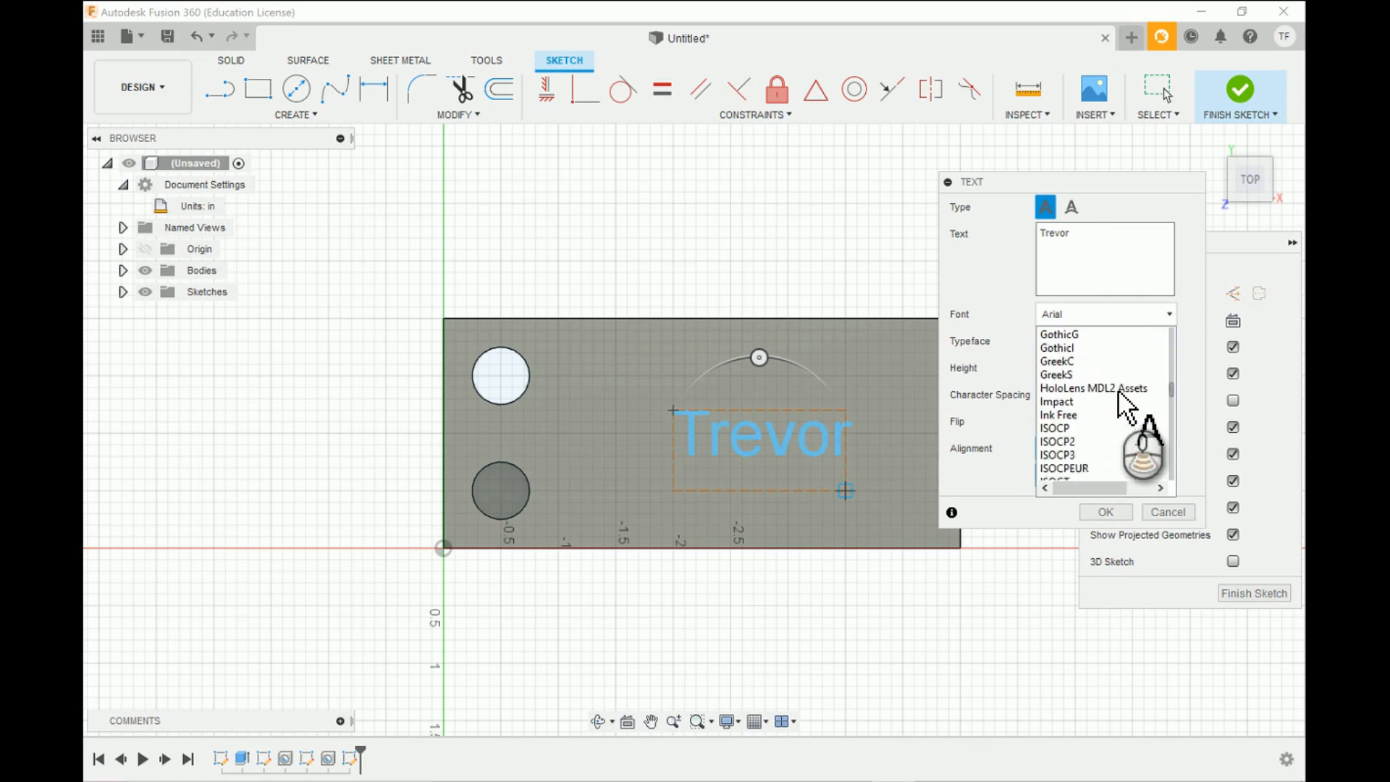
pyautogui.click(1167, 314)
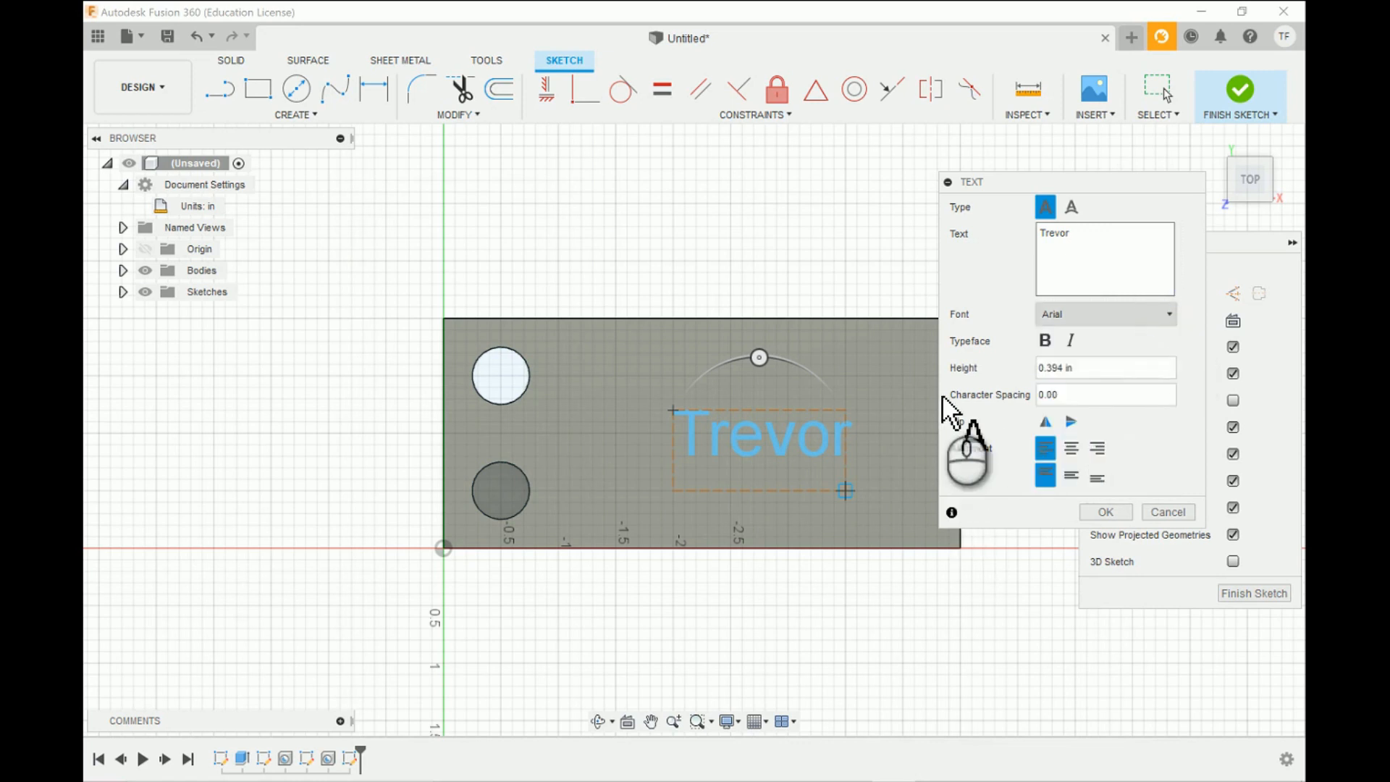
# - Make the sketch text bold and accept it
pyautogui.click(1045, 341)
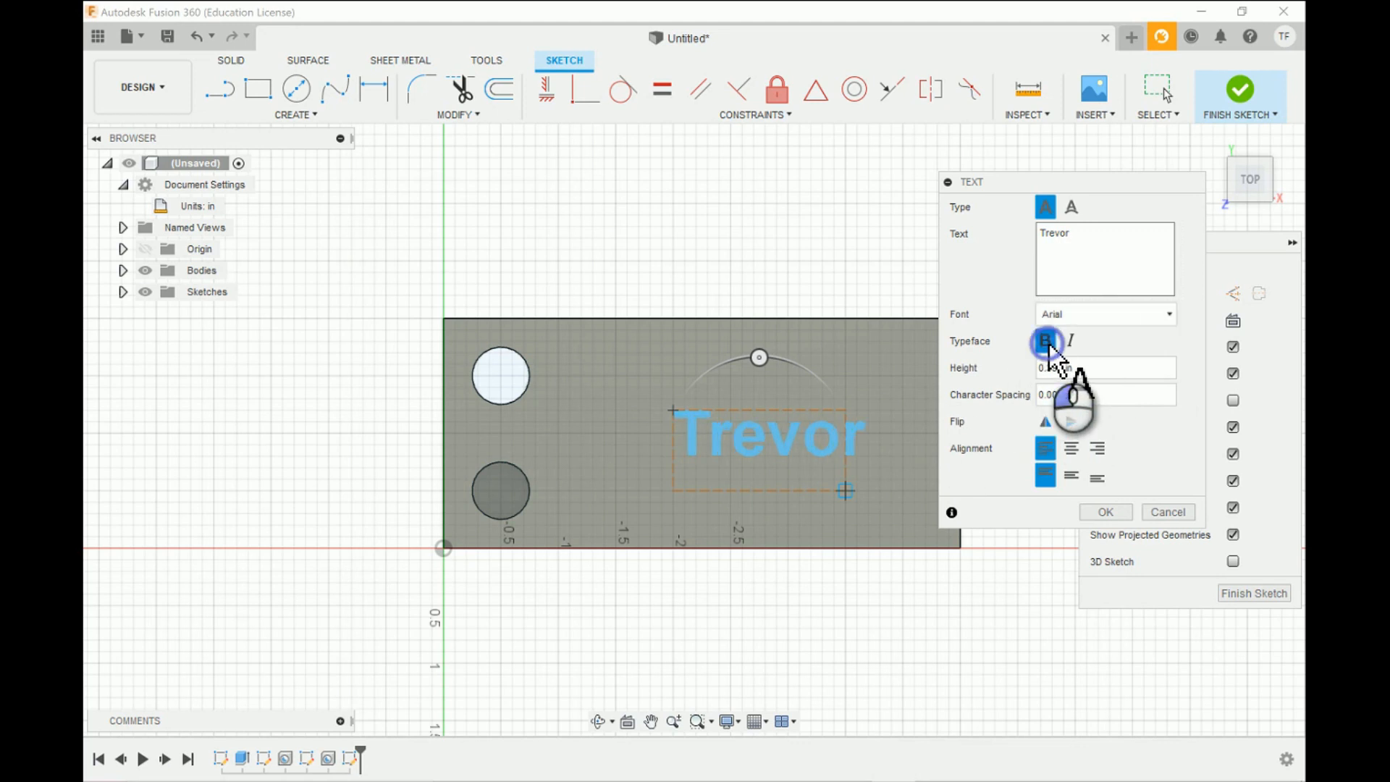
pyautogui.click(1105, 512)
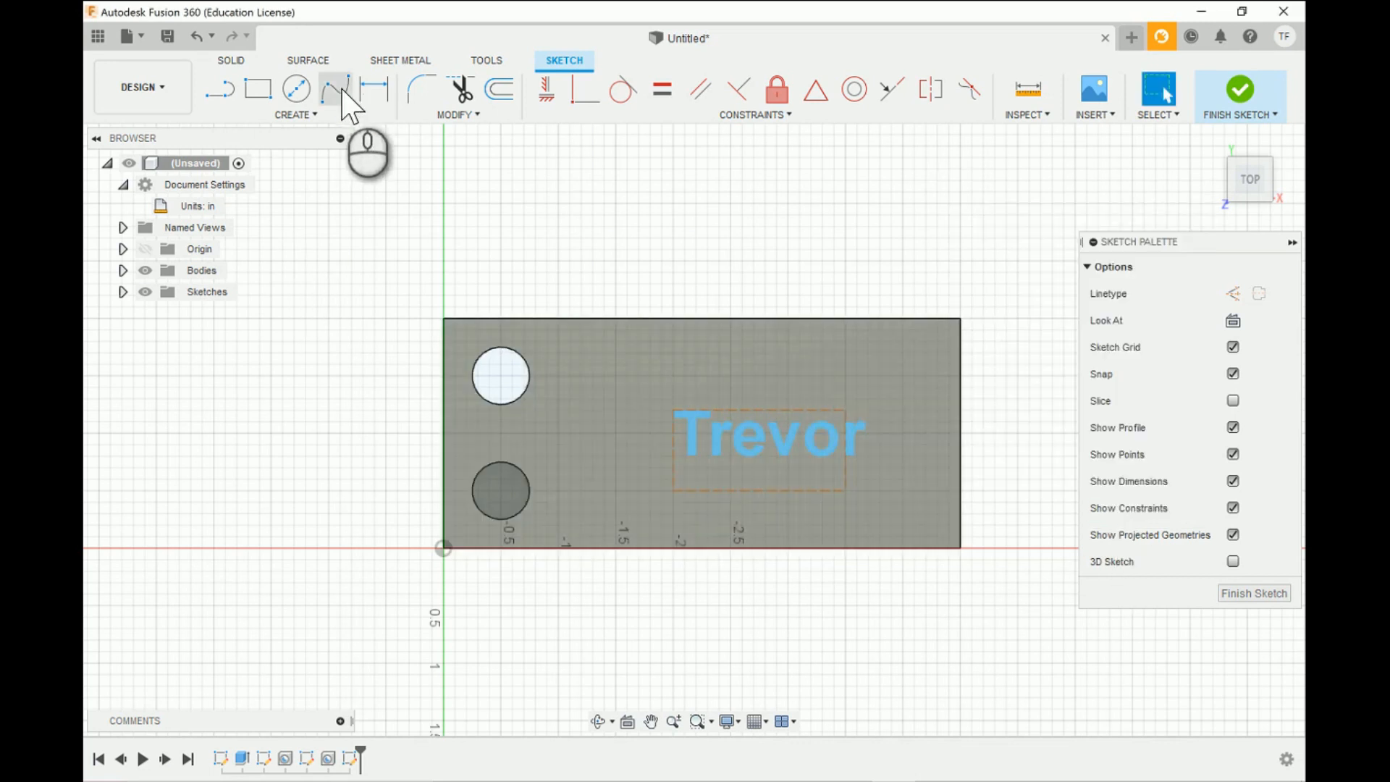
# - Switch from the Design workspace to the Manufacture workspace
pyautogui.click(173, 107)
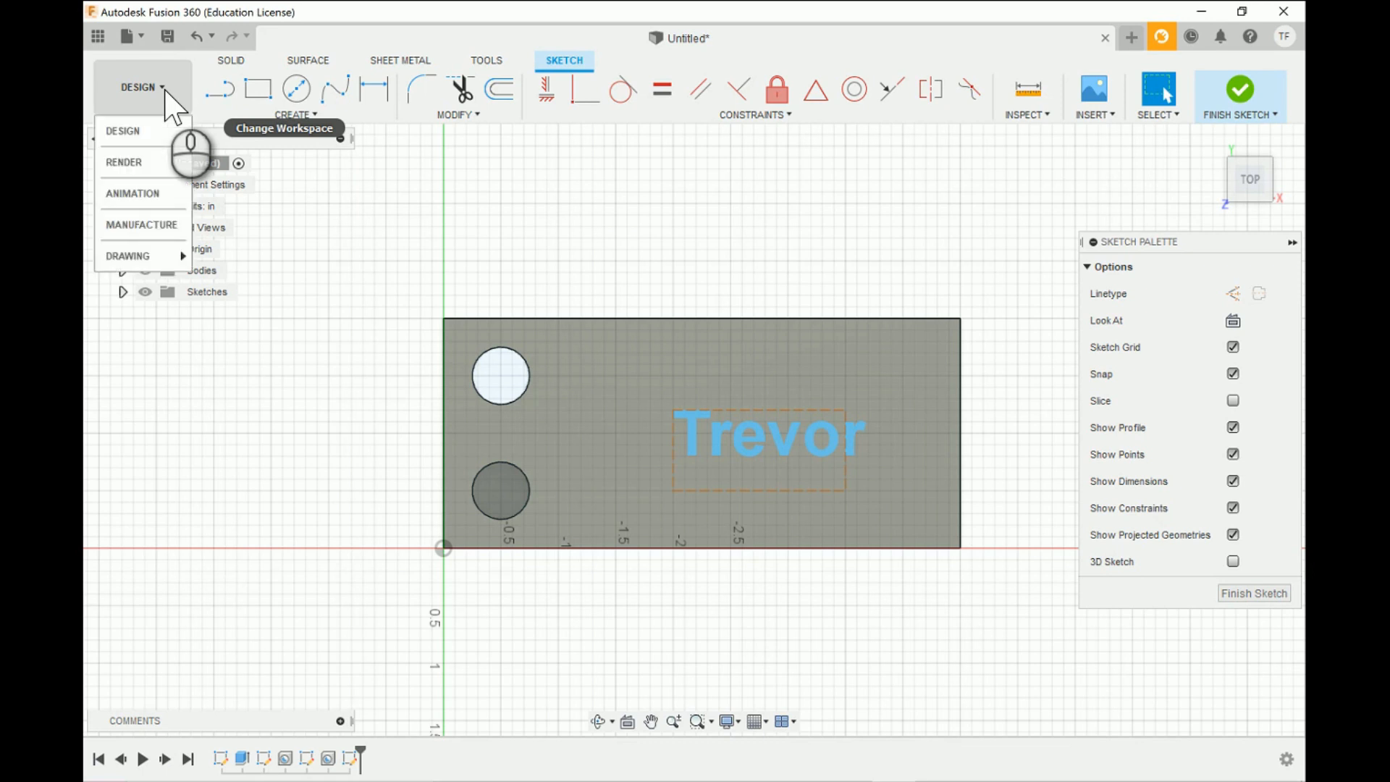
pyautogui.click(166, 89)
pyautogui.click(167, 87)
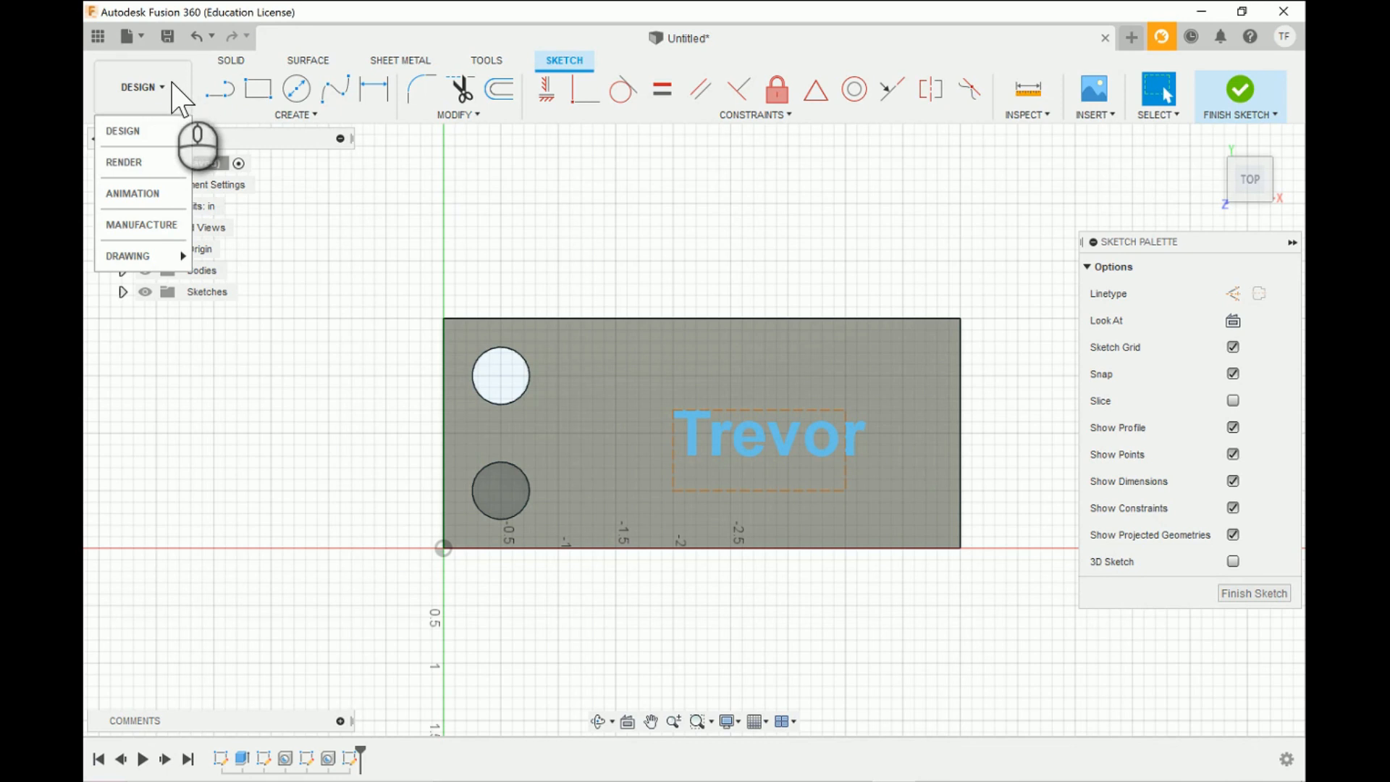
pyautogui.click(173, 87)
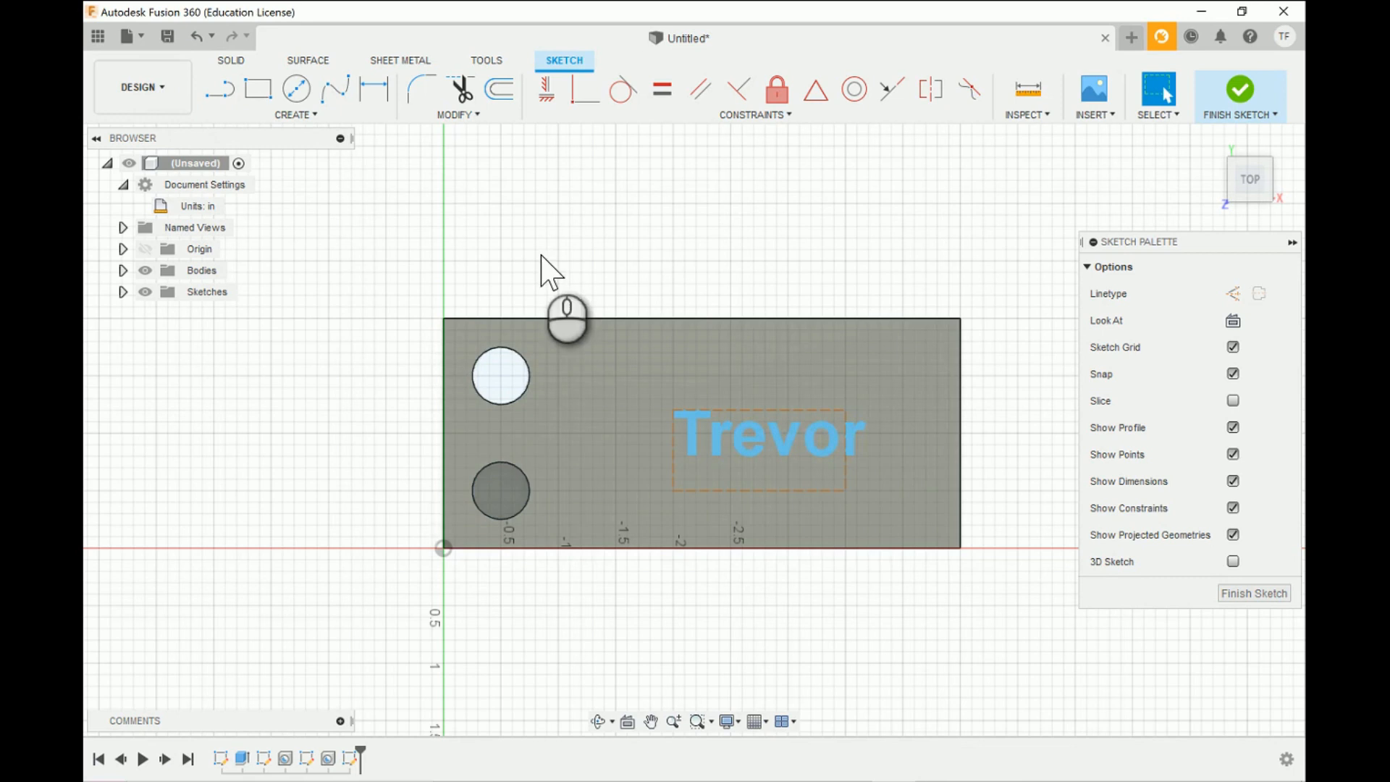
pyautogui.click(181, 83)
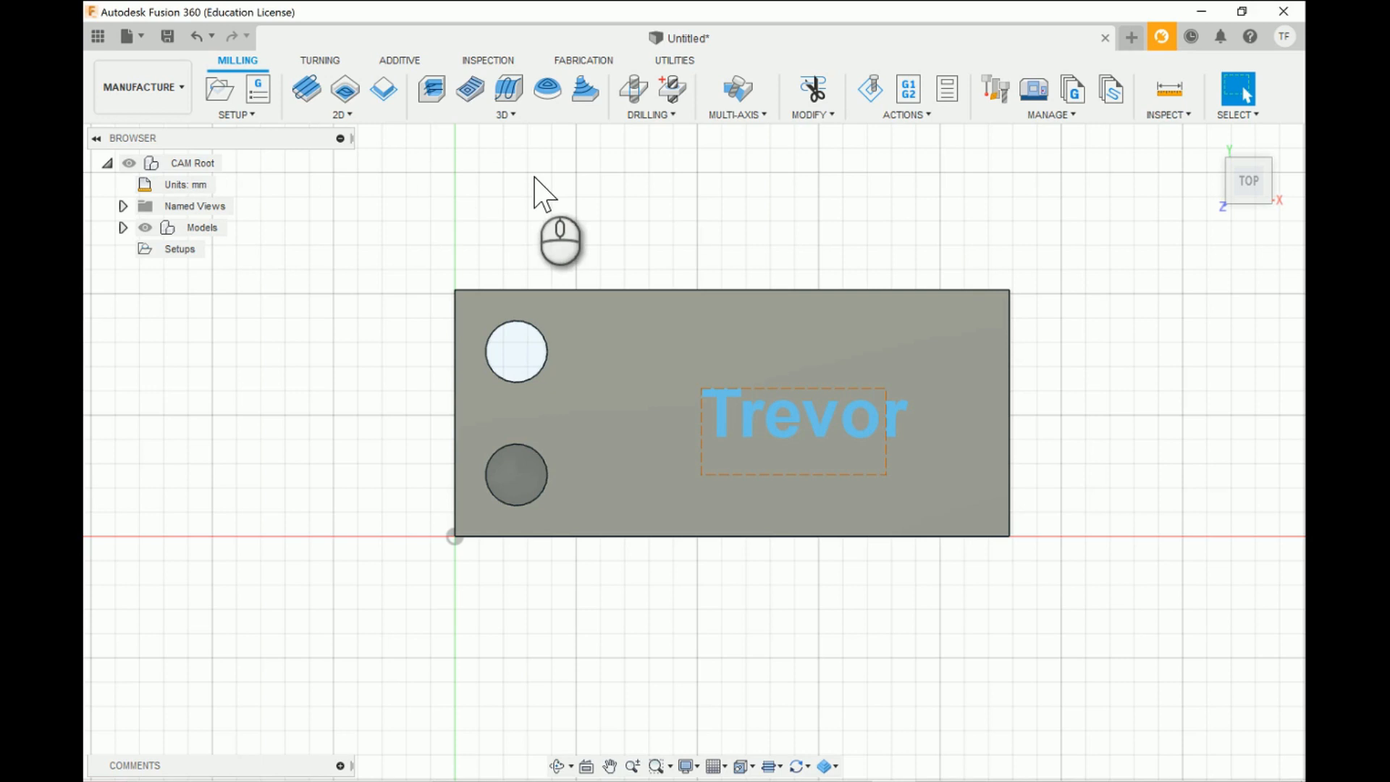
# - Examine which 2D, 3D and drilling operations are available for milling
pyautogui.click(369, 116)
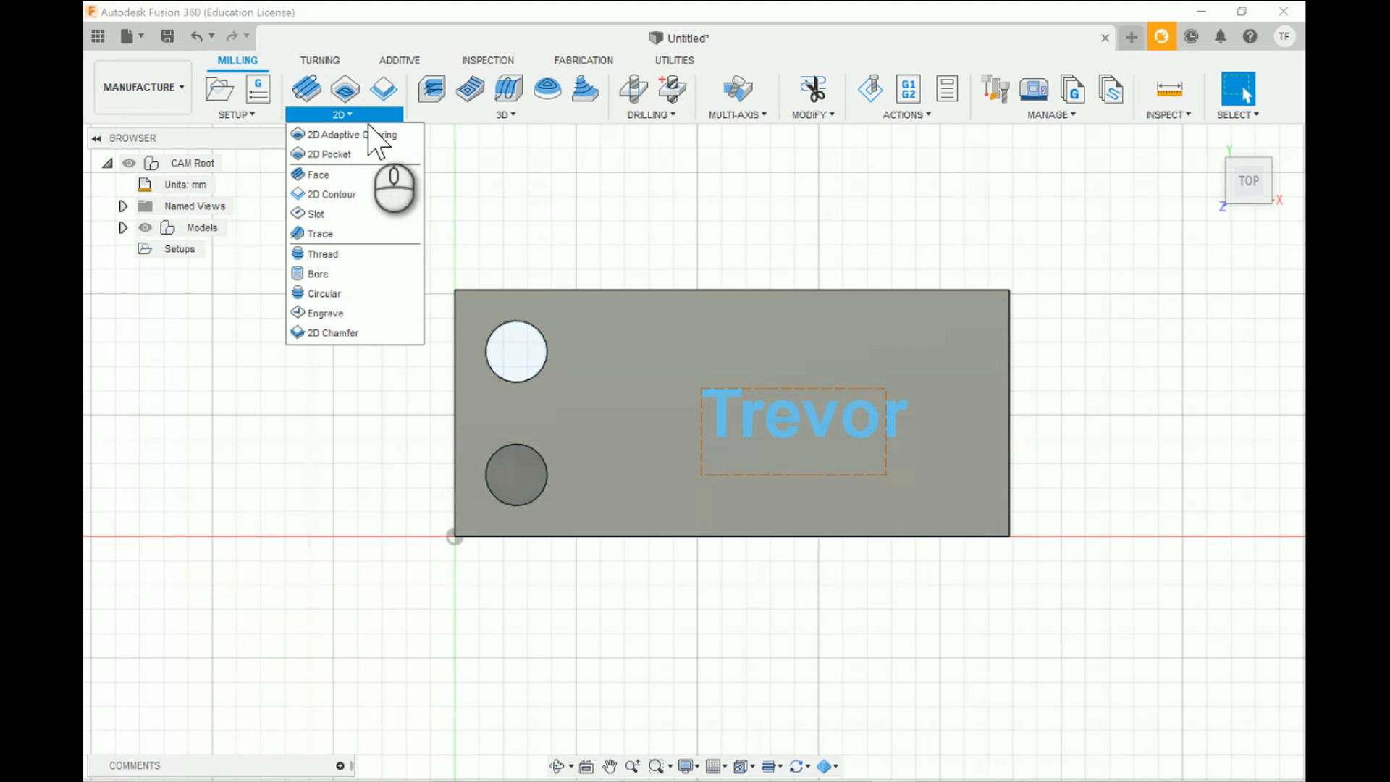
pyautogui.click(342, 115)
pyautogui.click(544, 117)
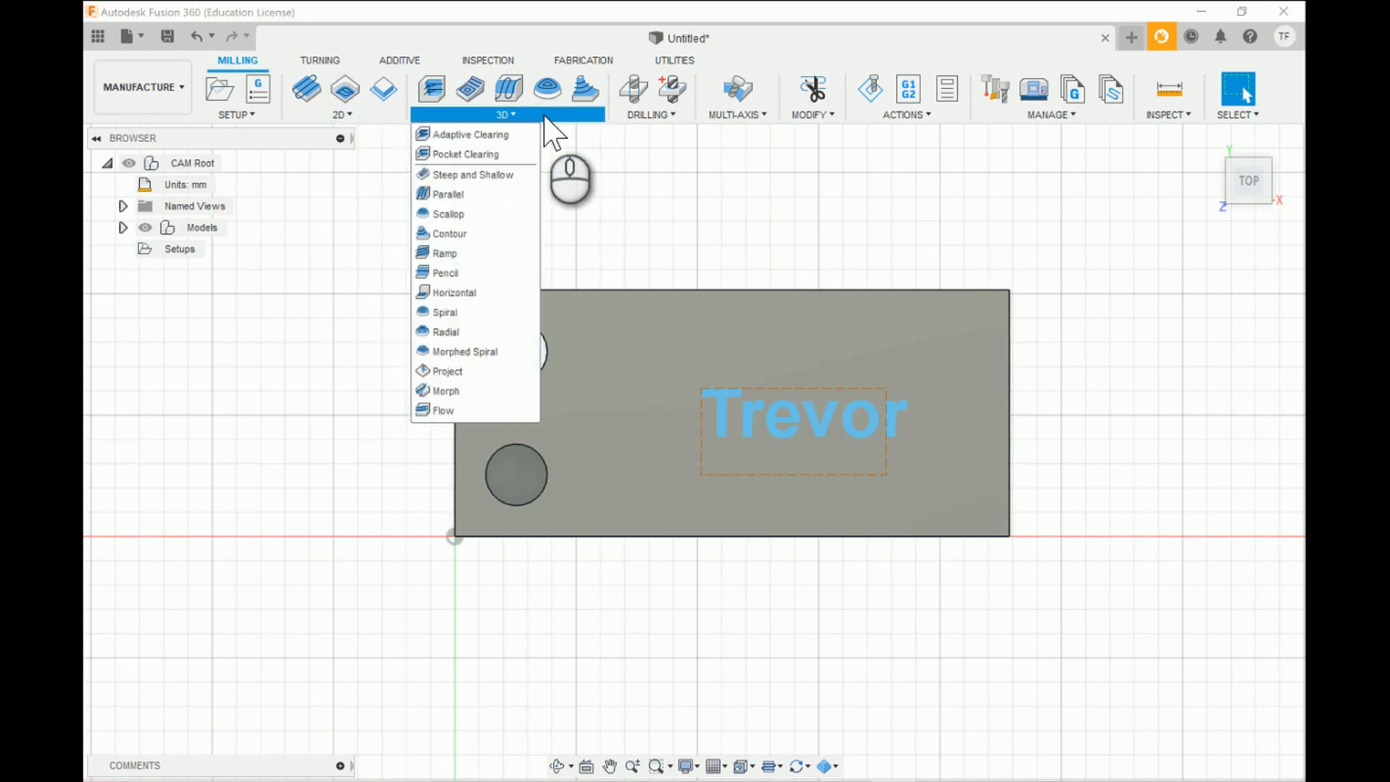
pyautogui.click(544, 118)
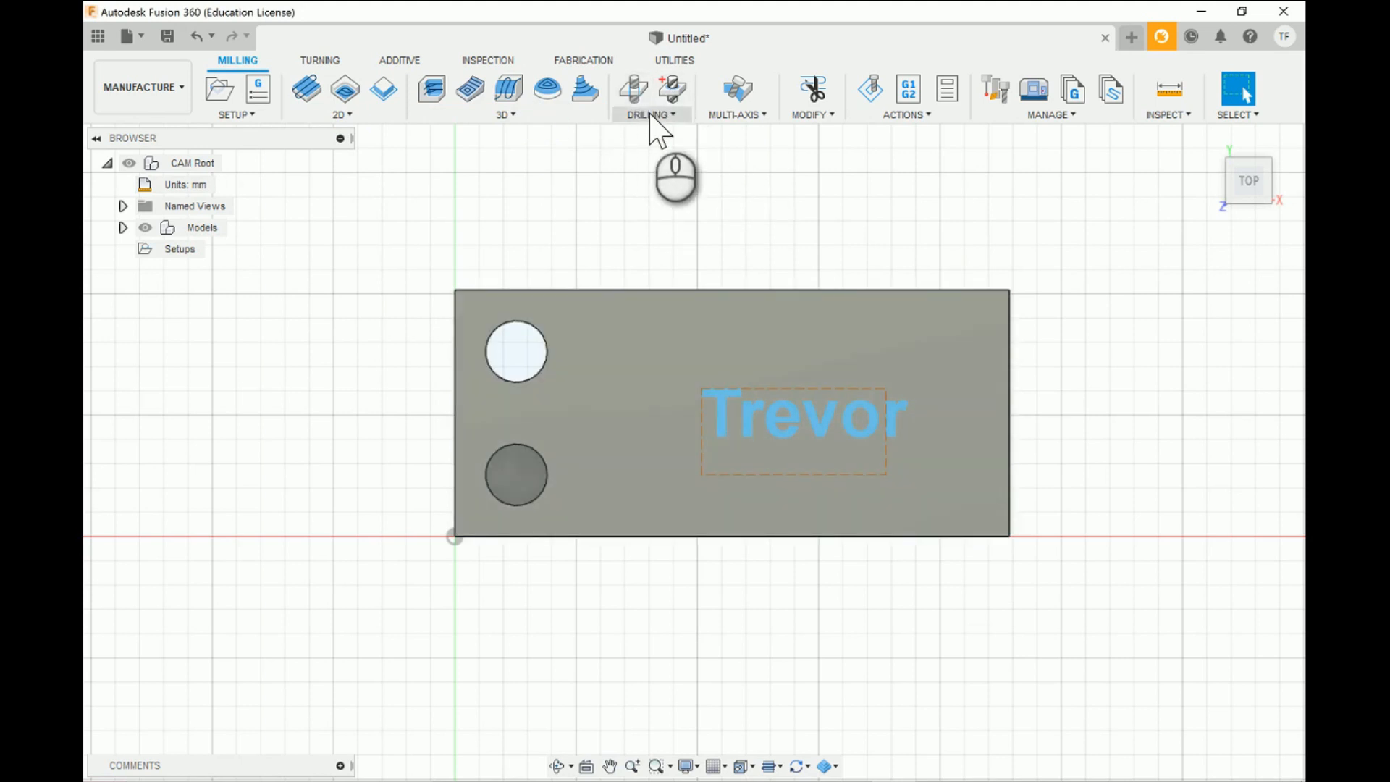
pyautogui.click(650, 116)
pyautogui.click(650, 115)
pyautogui.click(652, 116)
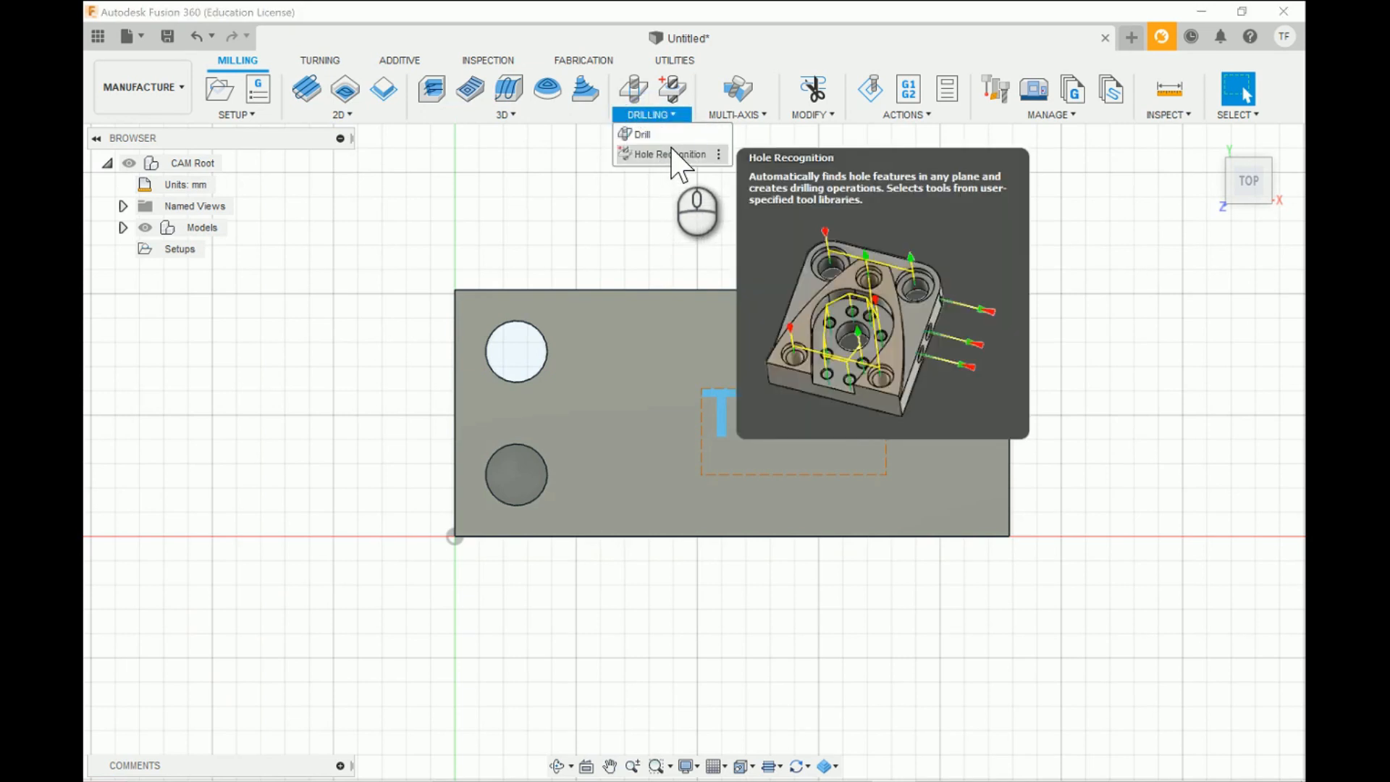
pyautogui.click(679, 115)
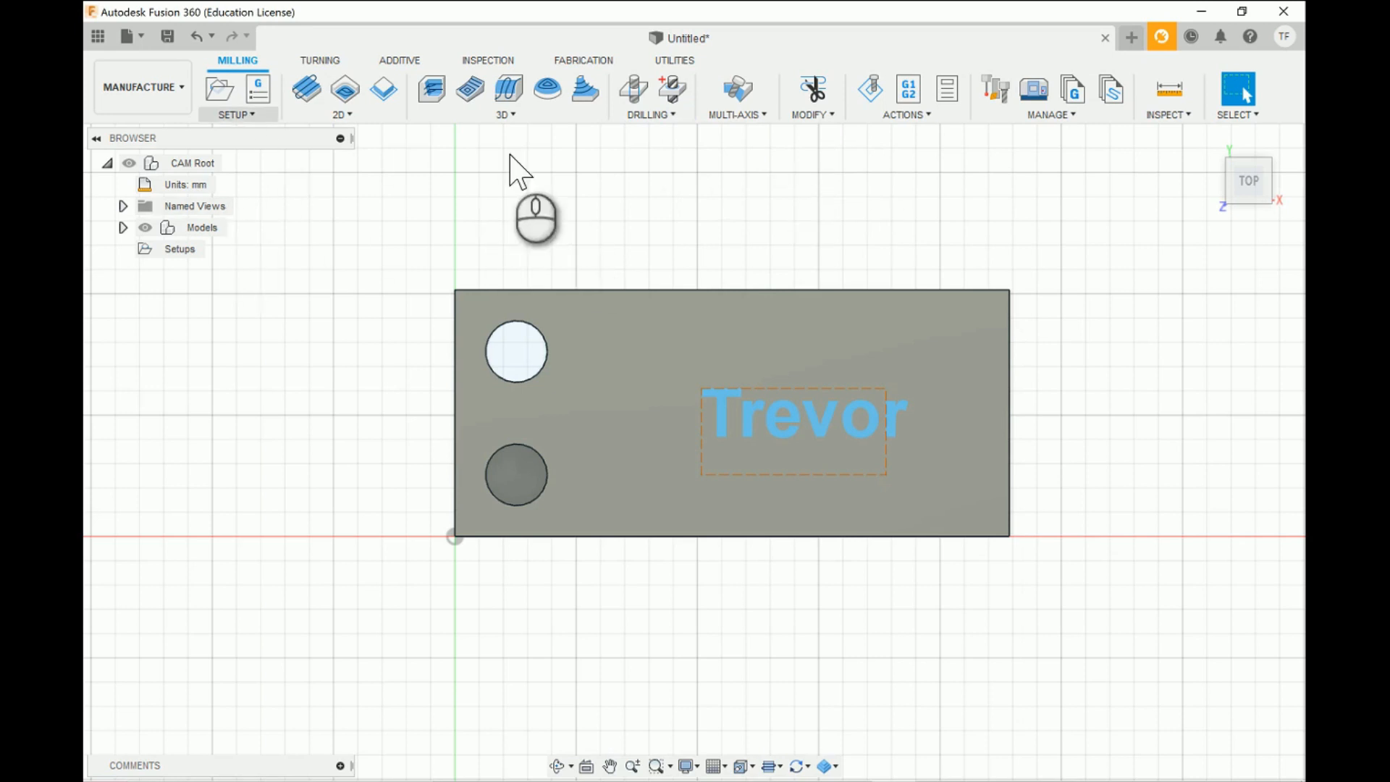
# - Start a 2D Engrave operation and create a new chamfer mill for it in the untitled document's tool library
pyautogui.click(360, 114)
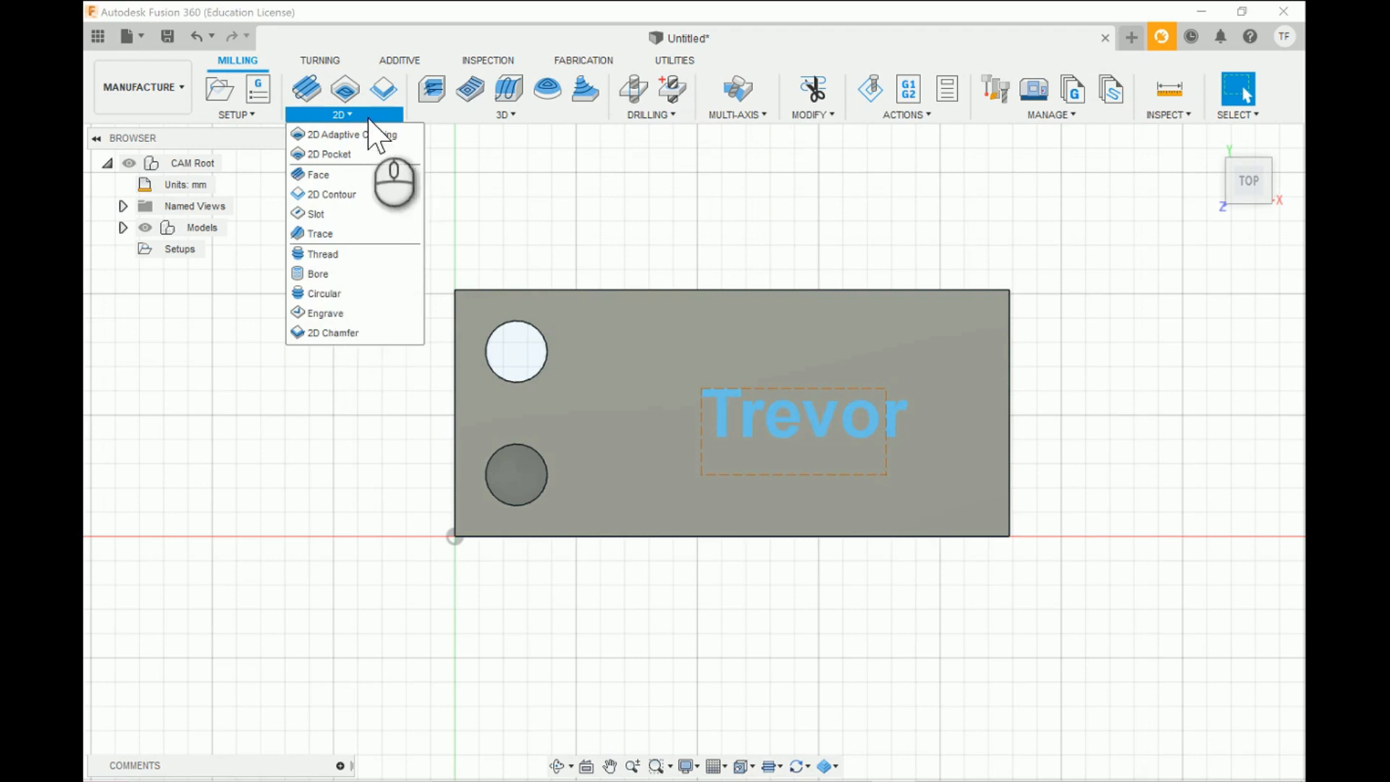
pyautogui.click(337, 313)
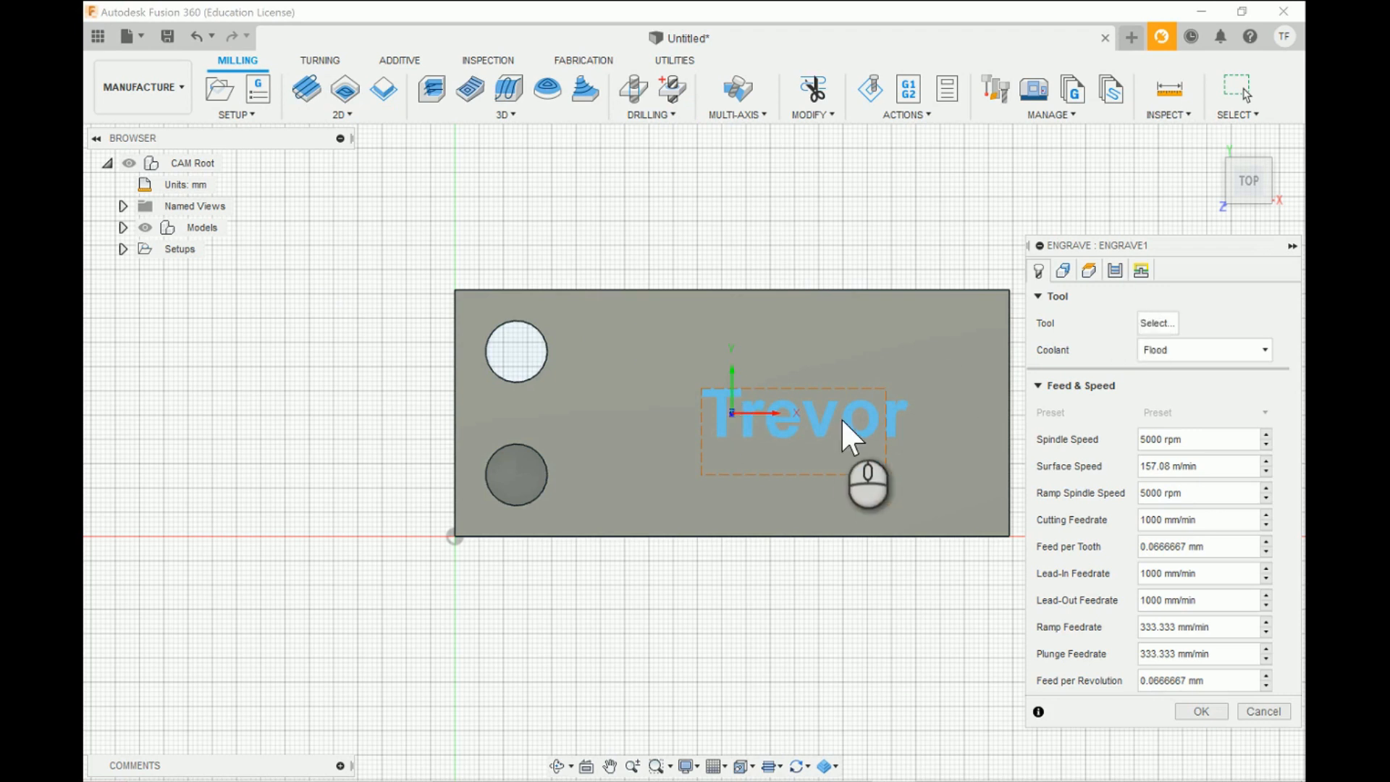
pyautogui.scroll(-1, 842, 422)
pyautogui.scroll(3, 840, 419)
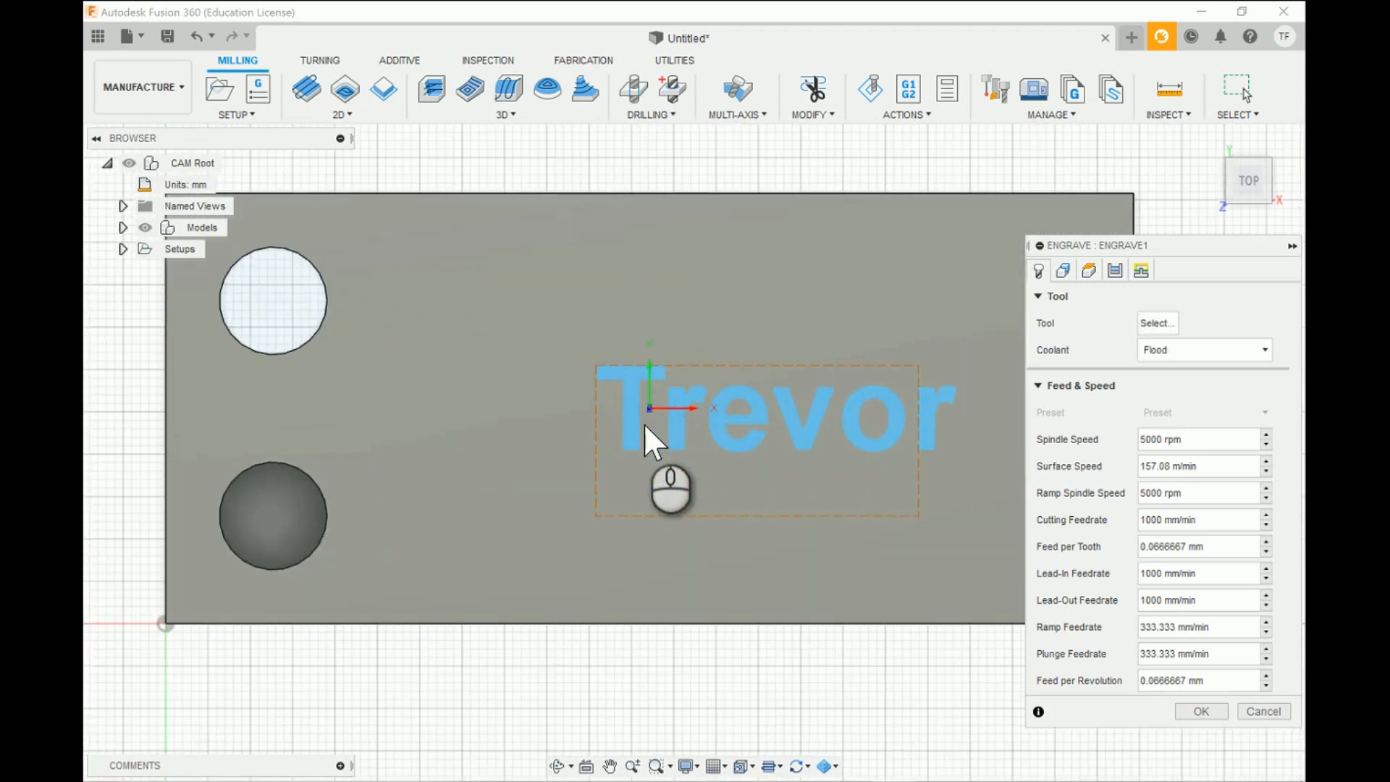
pyautogui.click(1156, 324)
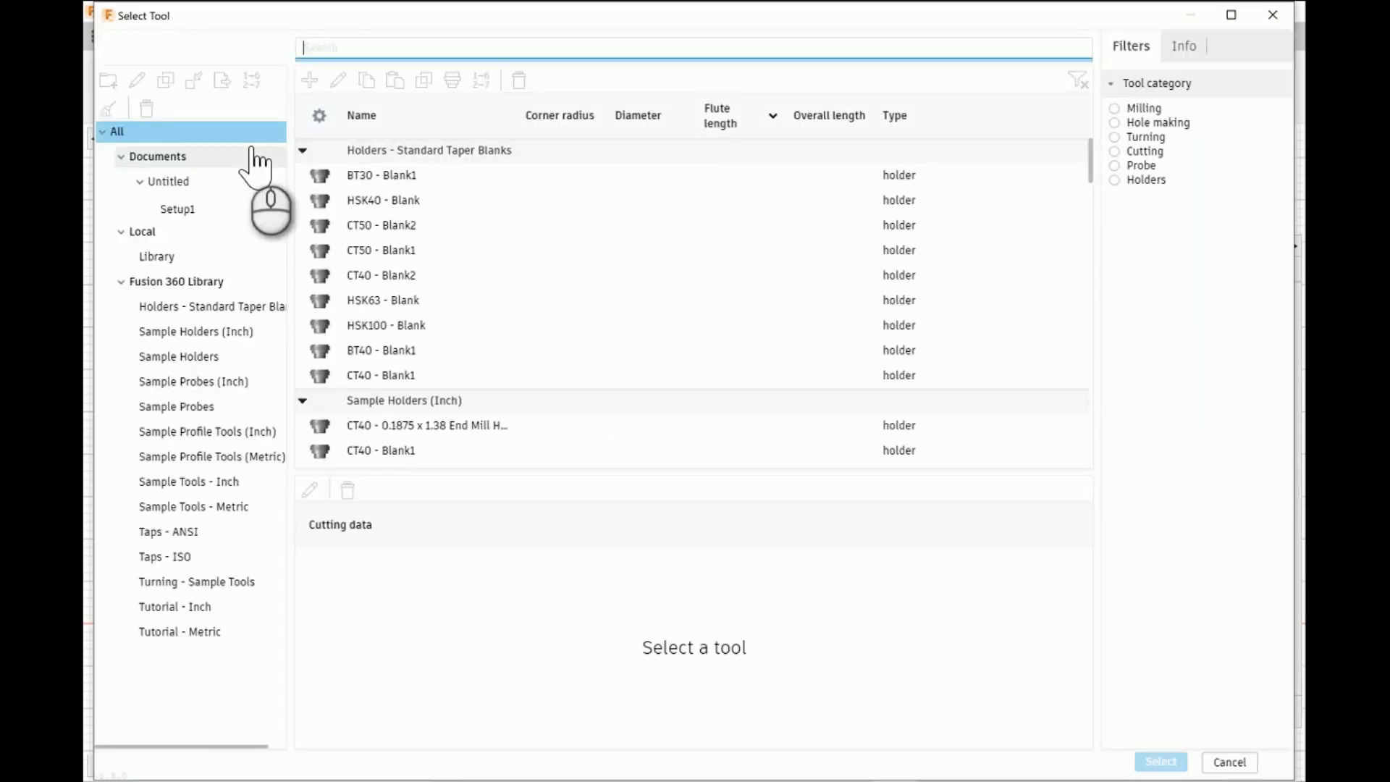
pyautogui.click(190, 181)
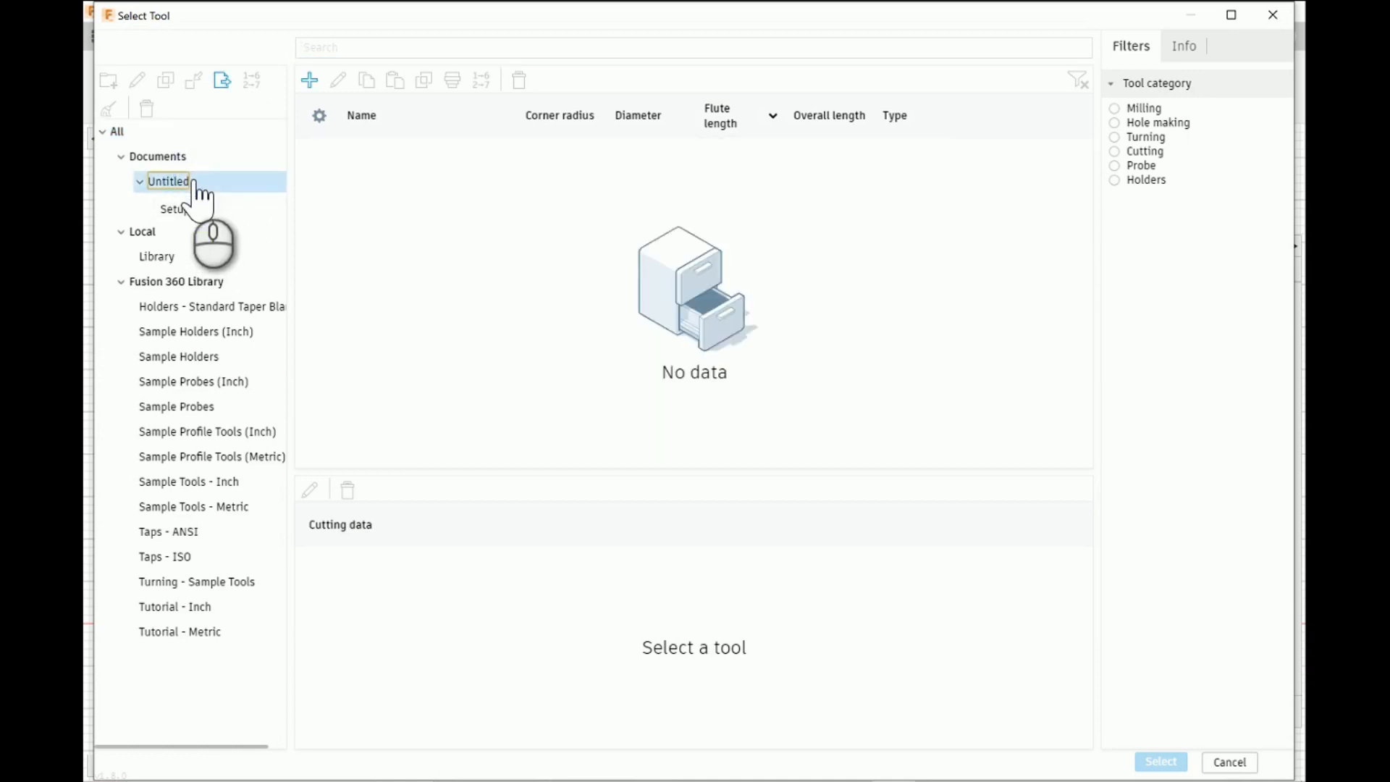
pyautogui.click(310, 80)
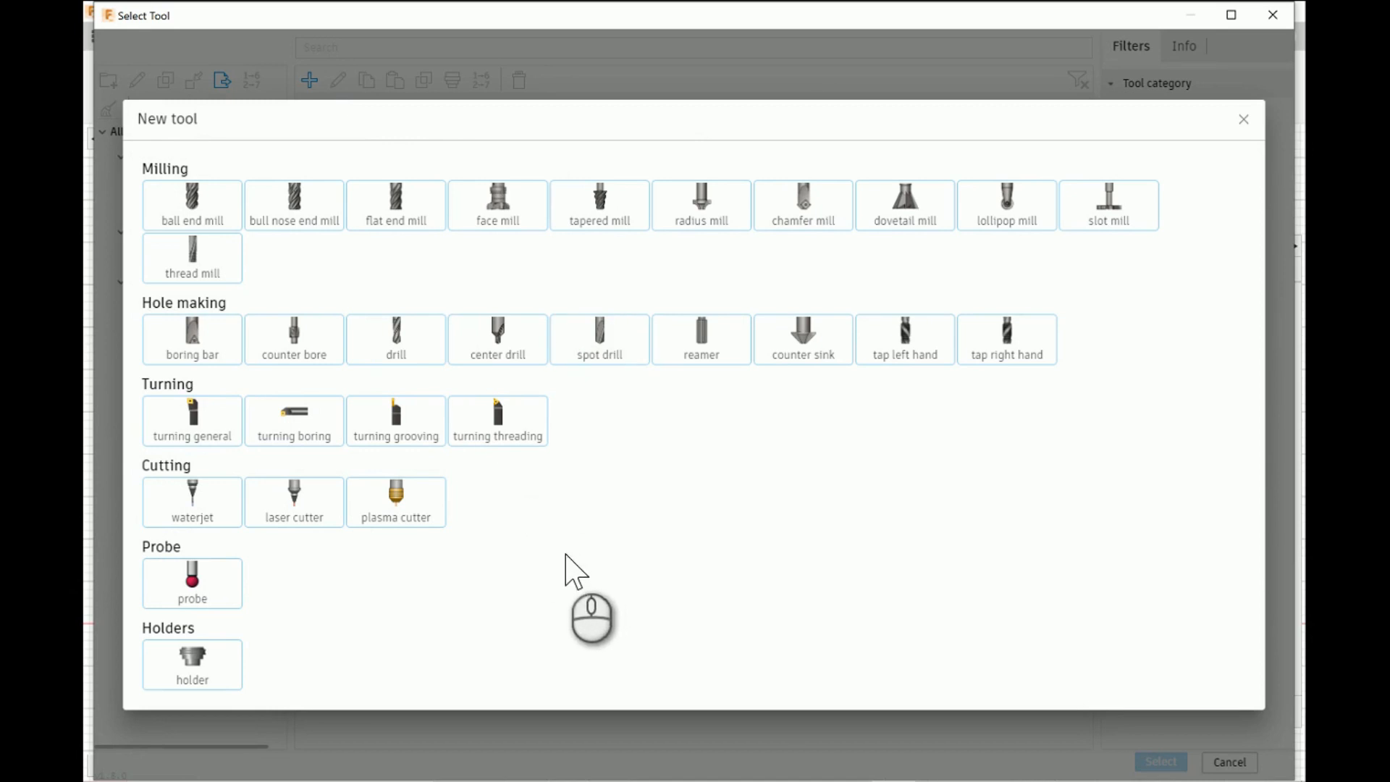
pyautogui.click(811, 219)
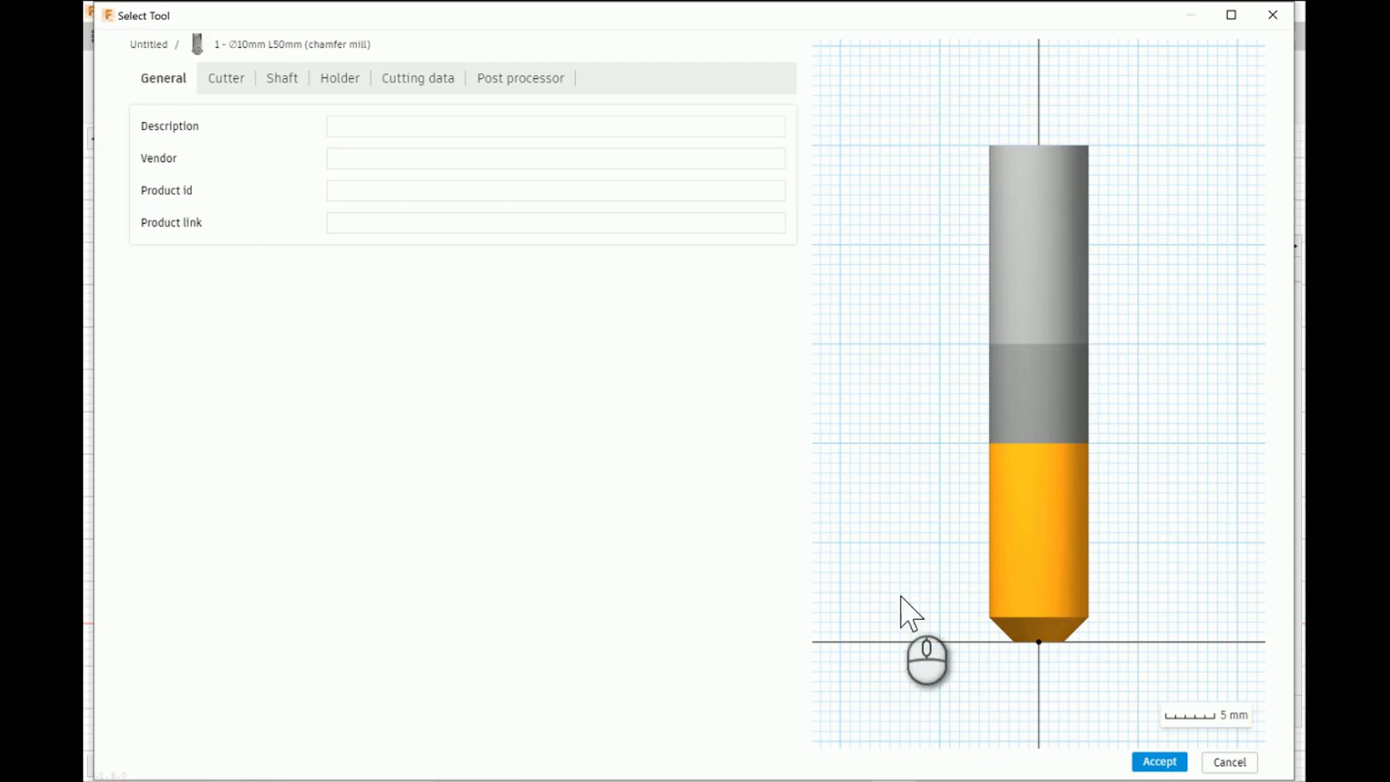
# - Set the chamfer mill's number of flutes to 1 and its material to Ti coated
pyautogui.click(244, 86)
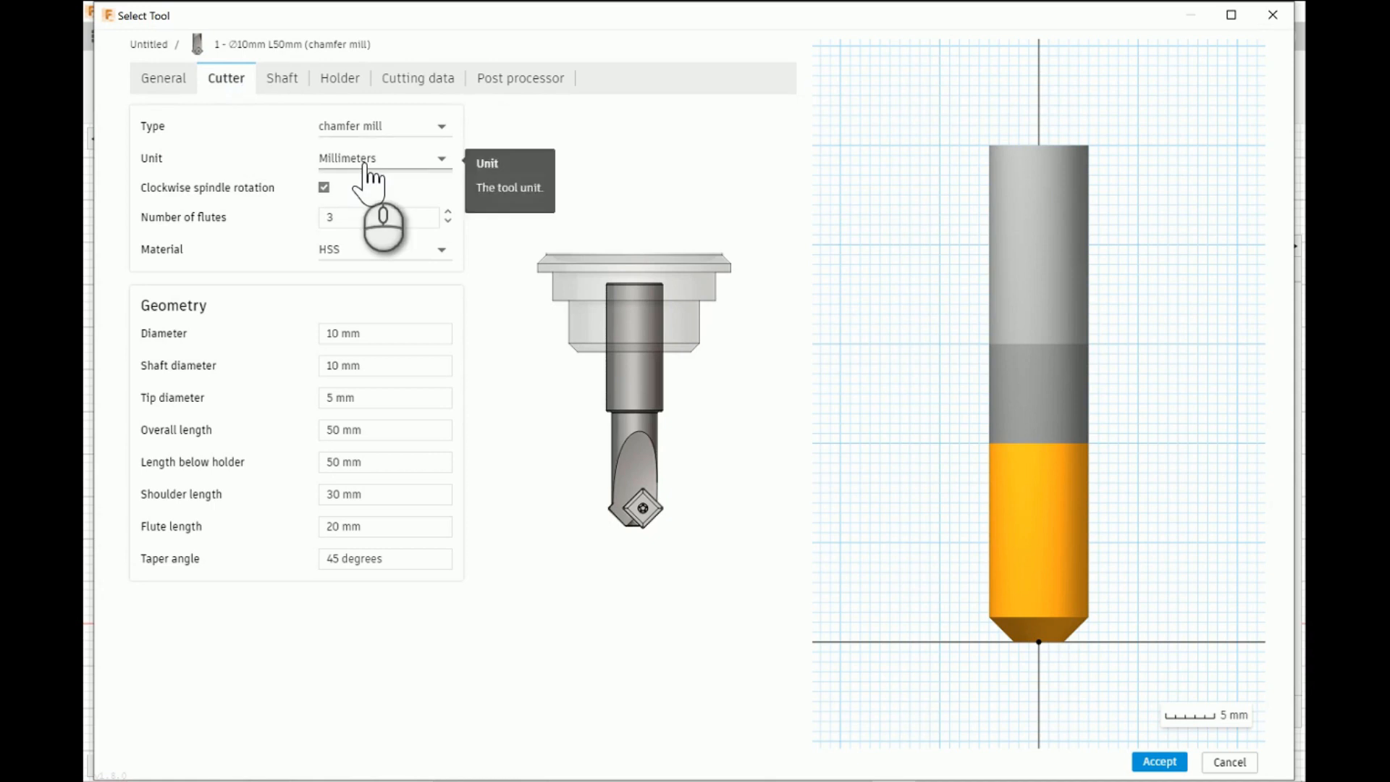
pyautogui.click(386, 231)
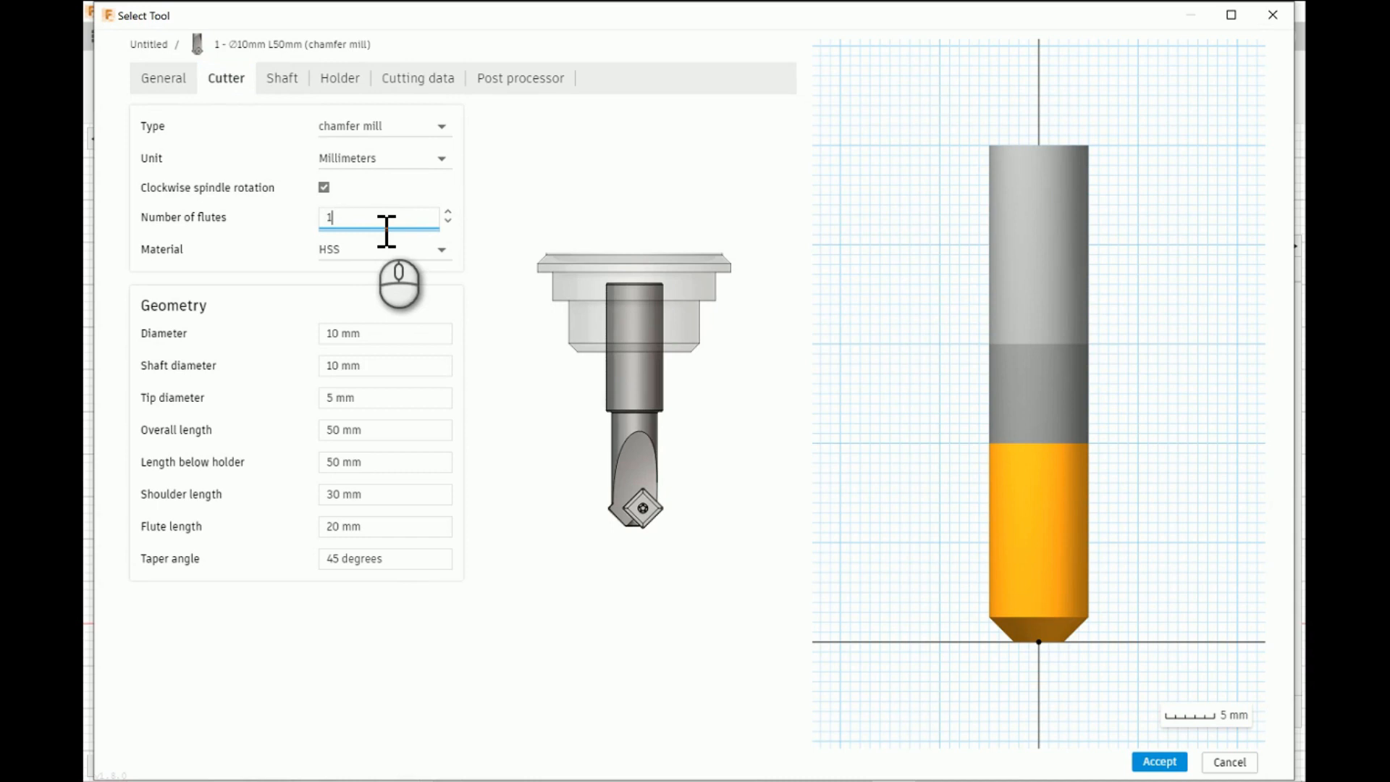
pyautogui.click(441, 249)
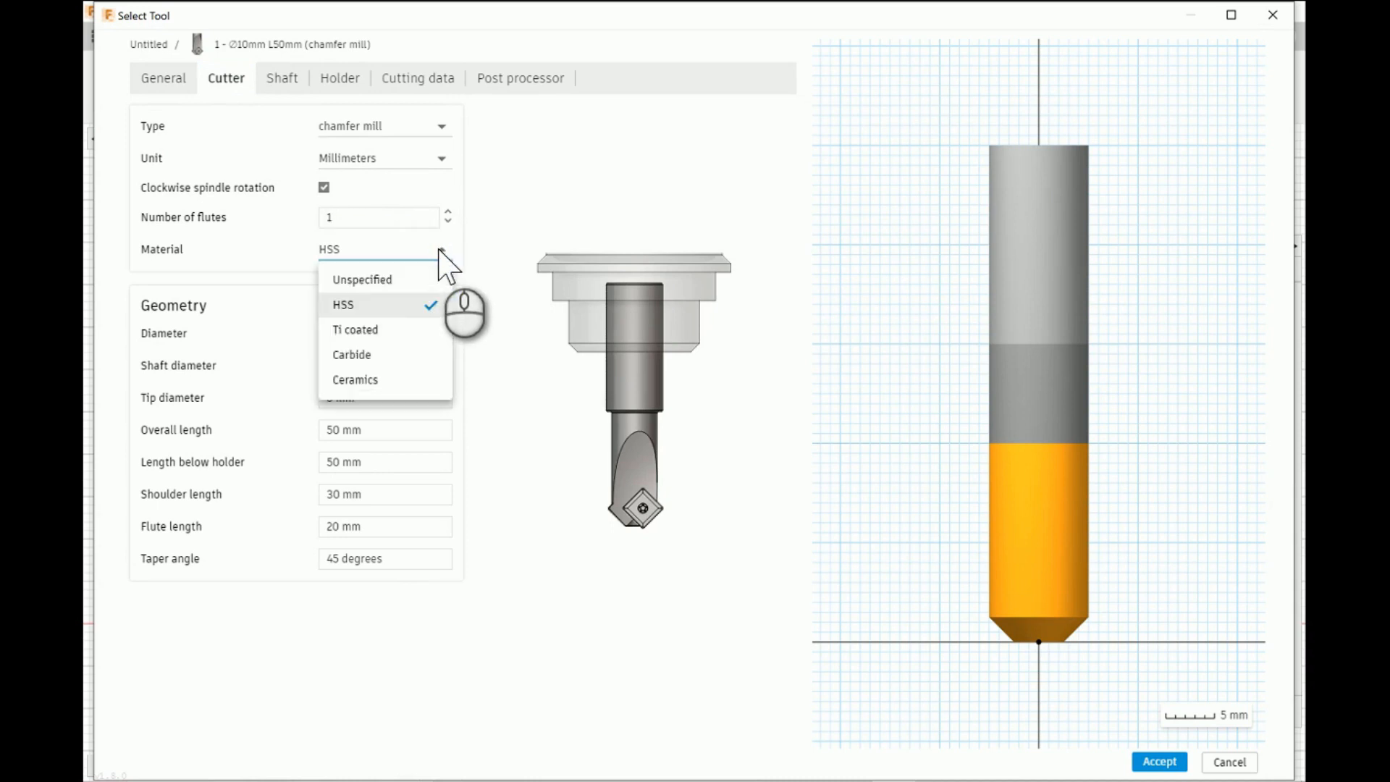
pyautogui.click(380, 330)
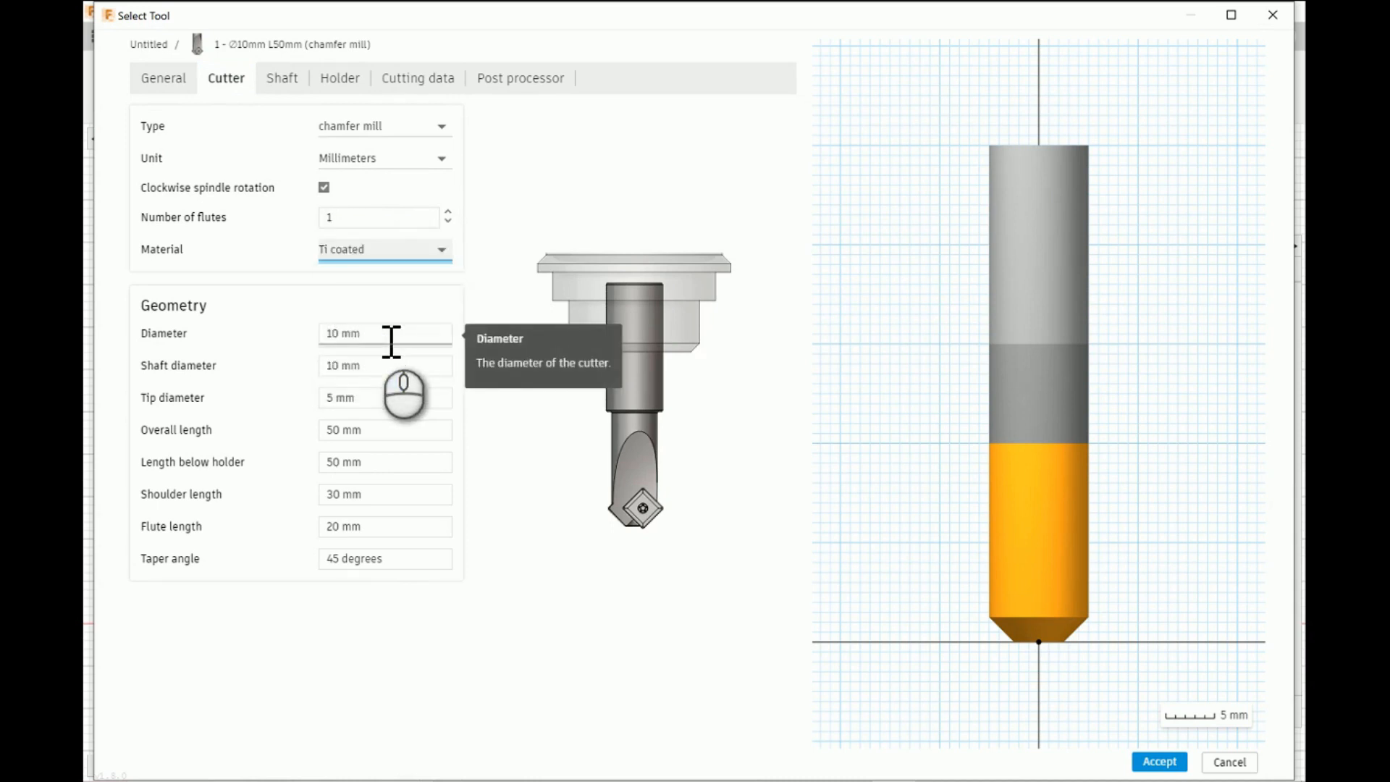
# - Set the chamfer mill's diameter and shaft diameter to 3 mm and its tip diameter to 0.01 mm
pyautogui.click(391, 336)
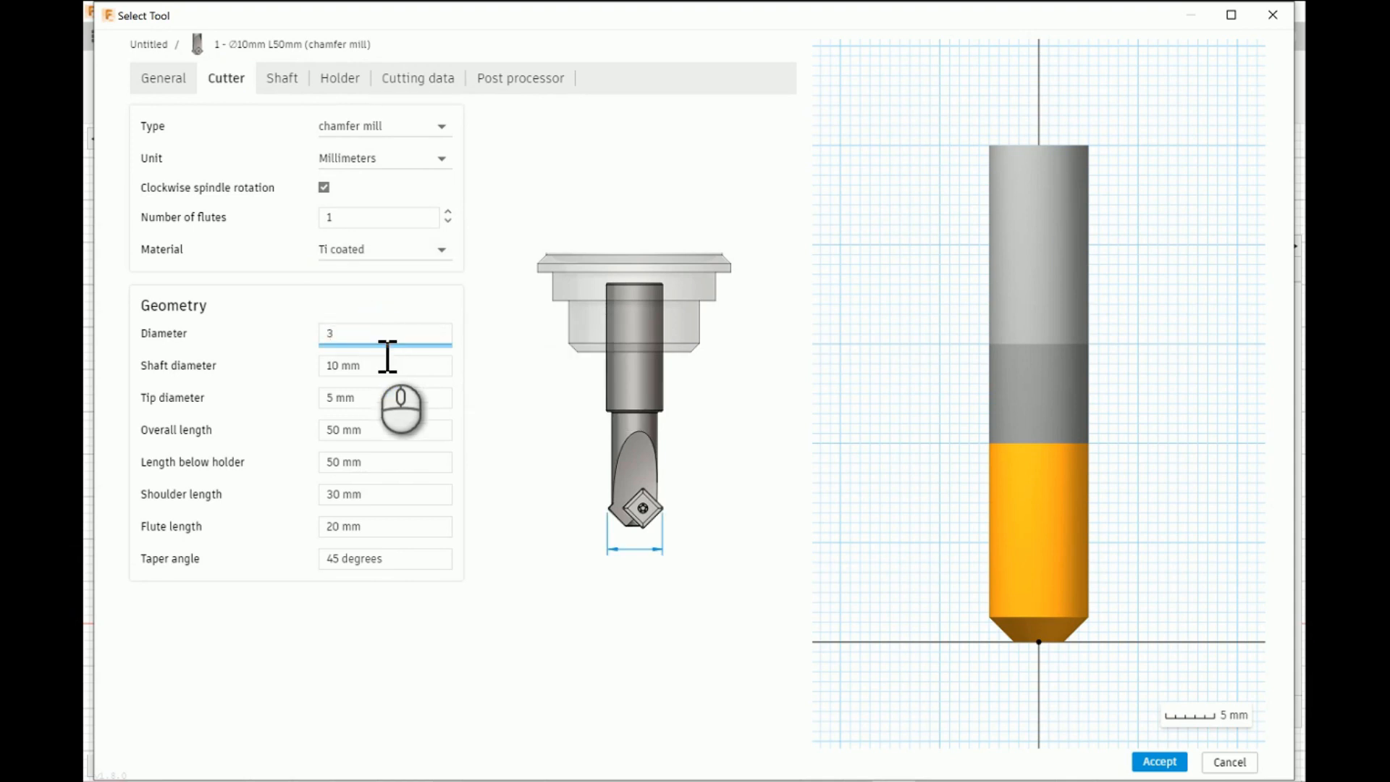
pyautogui.click(388, 371)
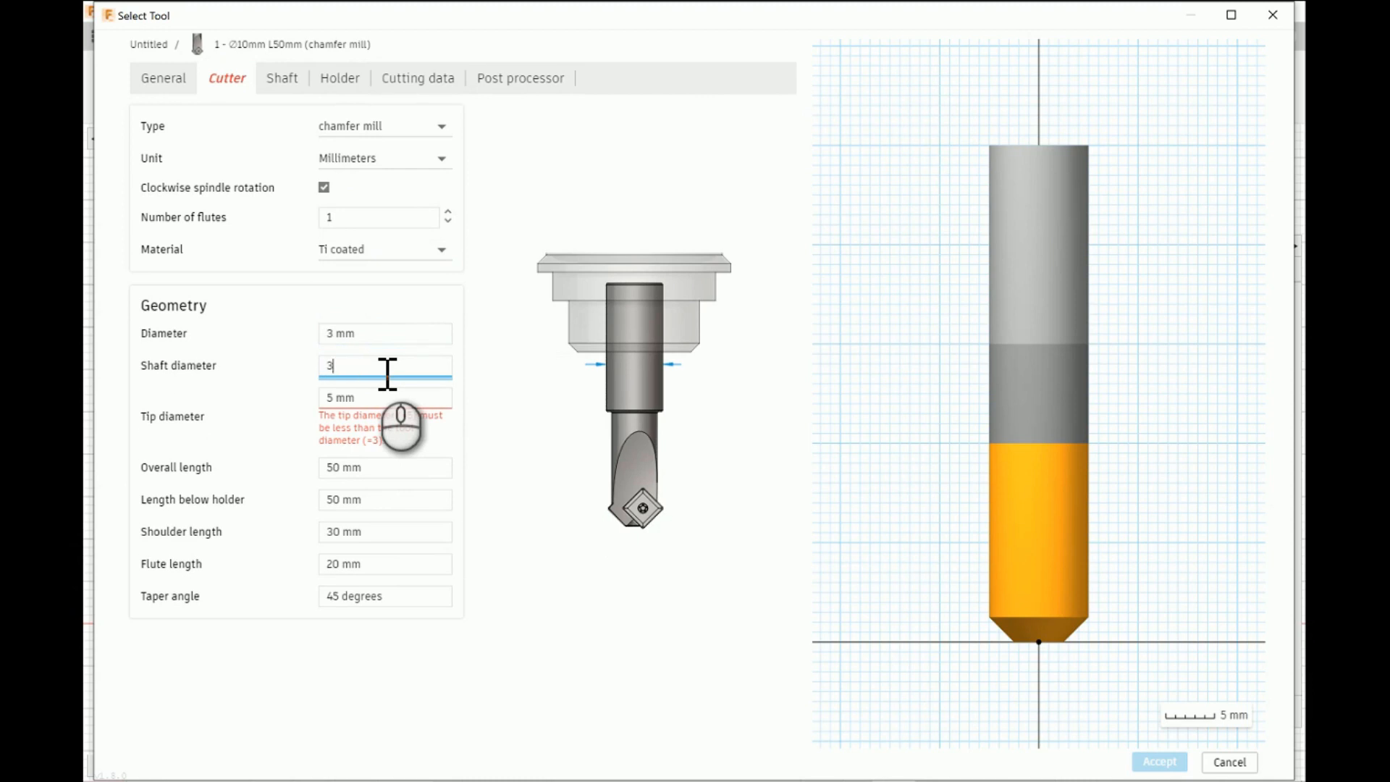
pyautogui.click(383, 404)
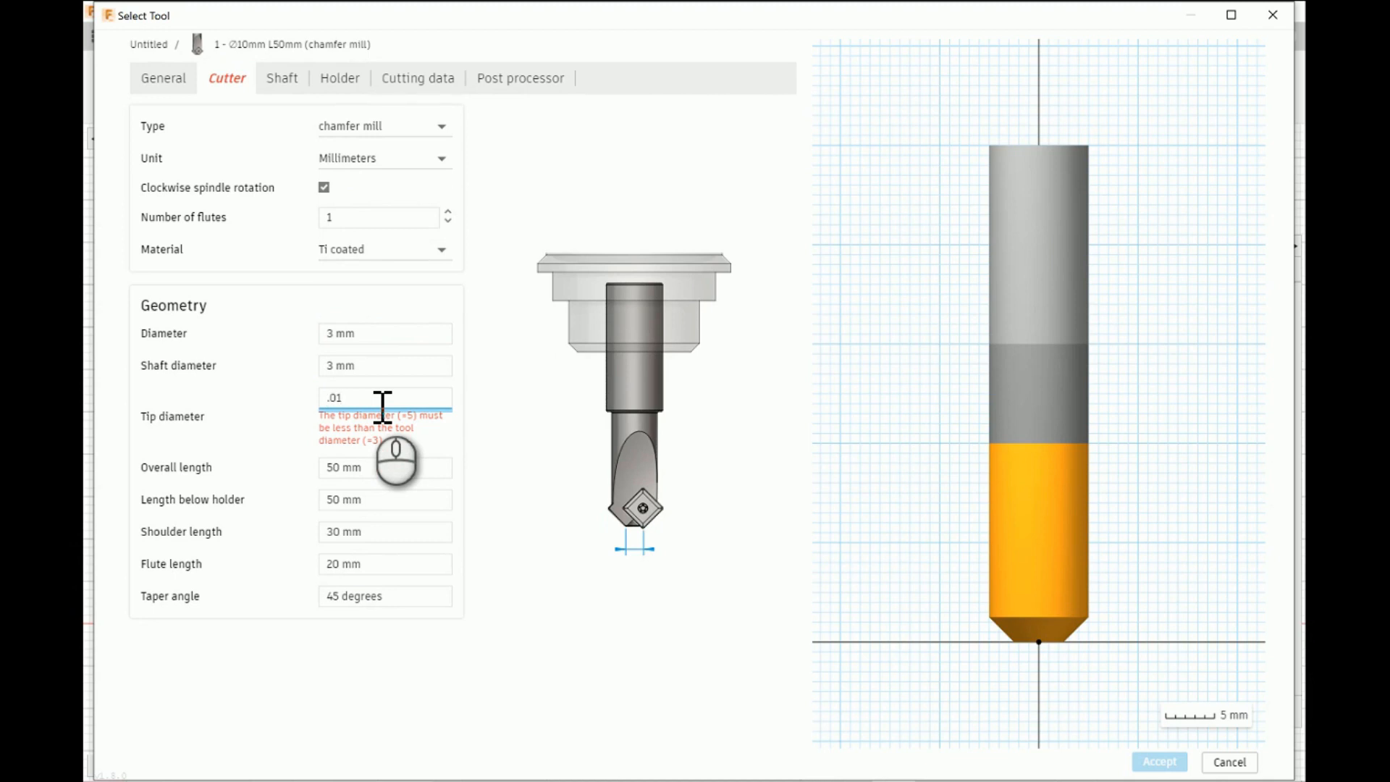
pyautogui.write('.01')
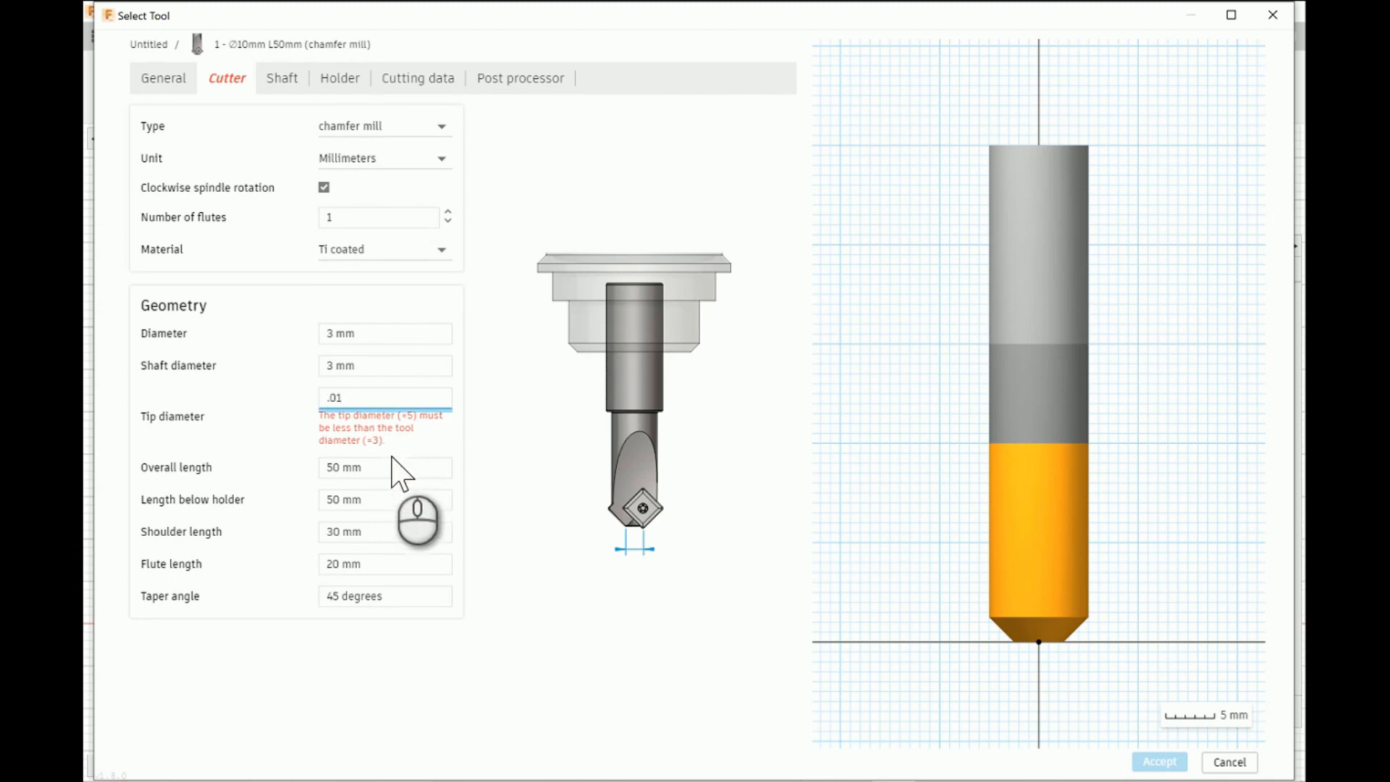
# - Set the chamfer mill's overall length to 30 mm and its length below holder to 15 mm
pyautogui.click(434, 471)
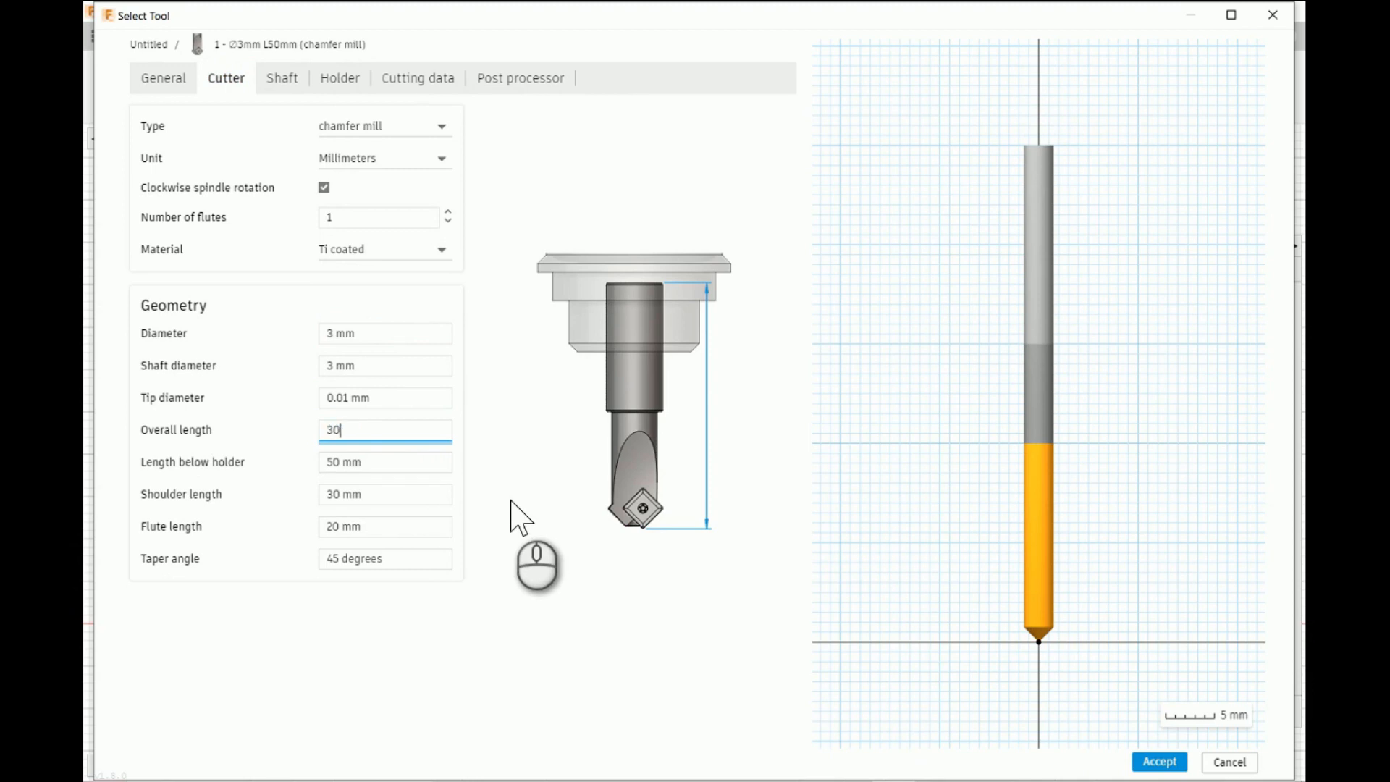
pyautogui.write('30')
pyautogui.click(419, 464)
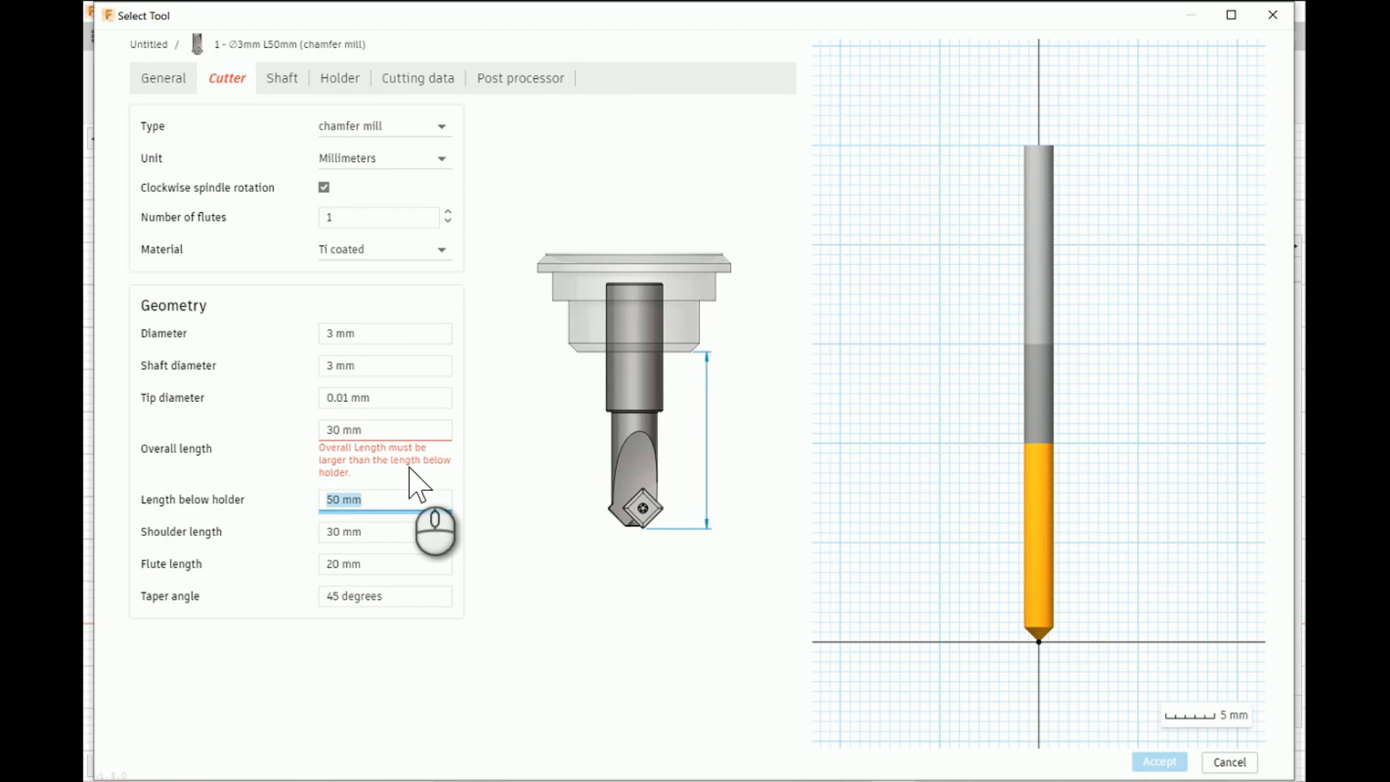
pyautogui.write('1')
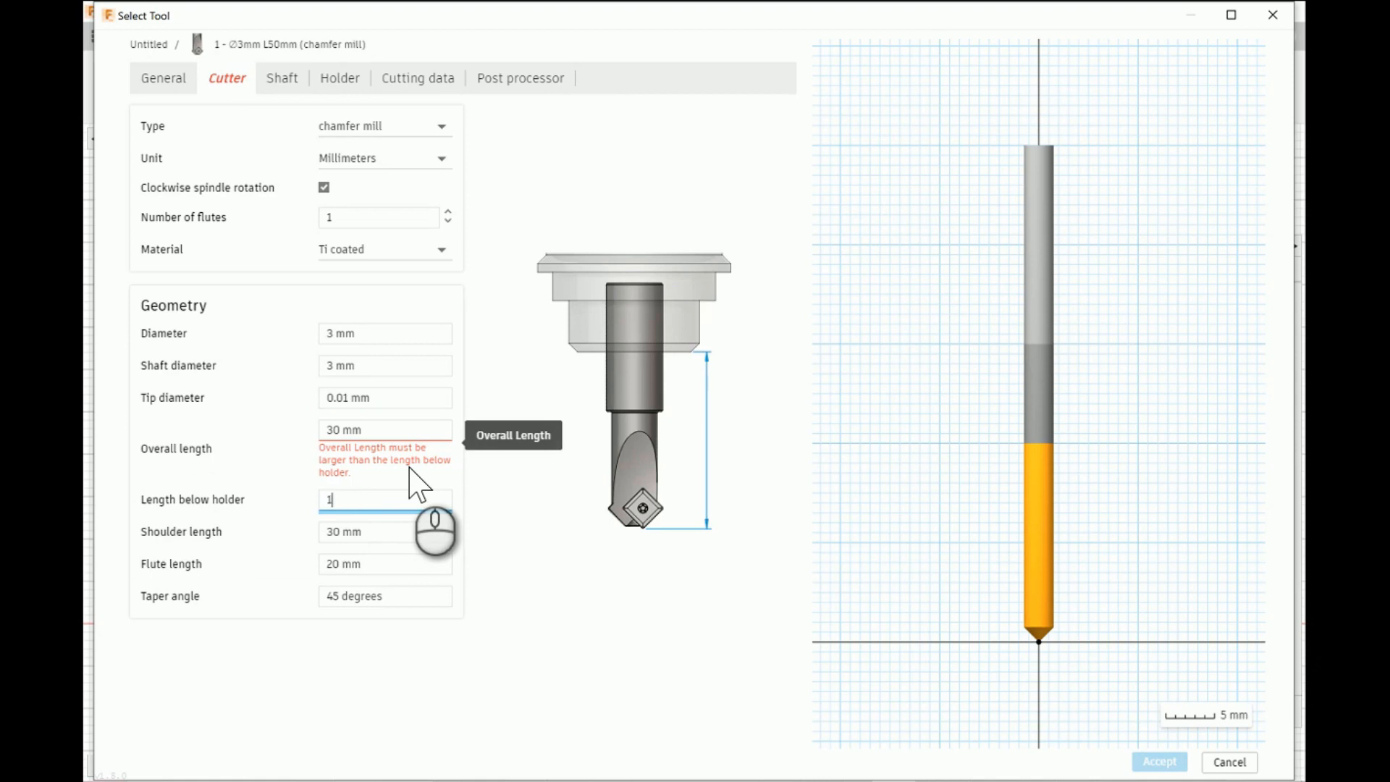
pyautogui.write('5')
# - Set the chamfer mill's shoulder length to 15 mm, flute length to 6 mm and taper angle to 30 degrees
pyautogui.click(401, 536)
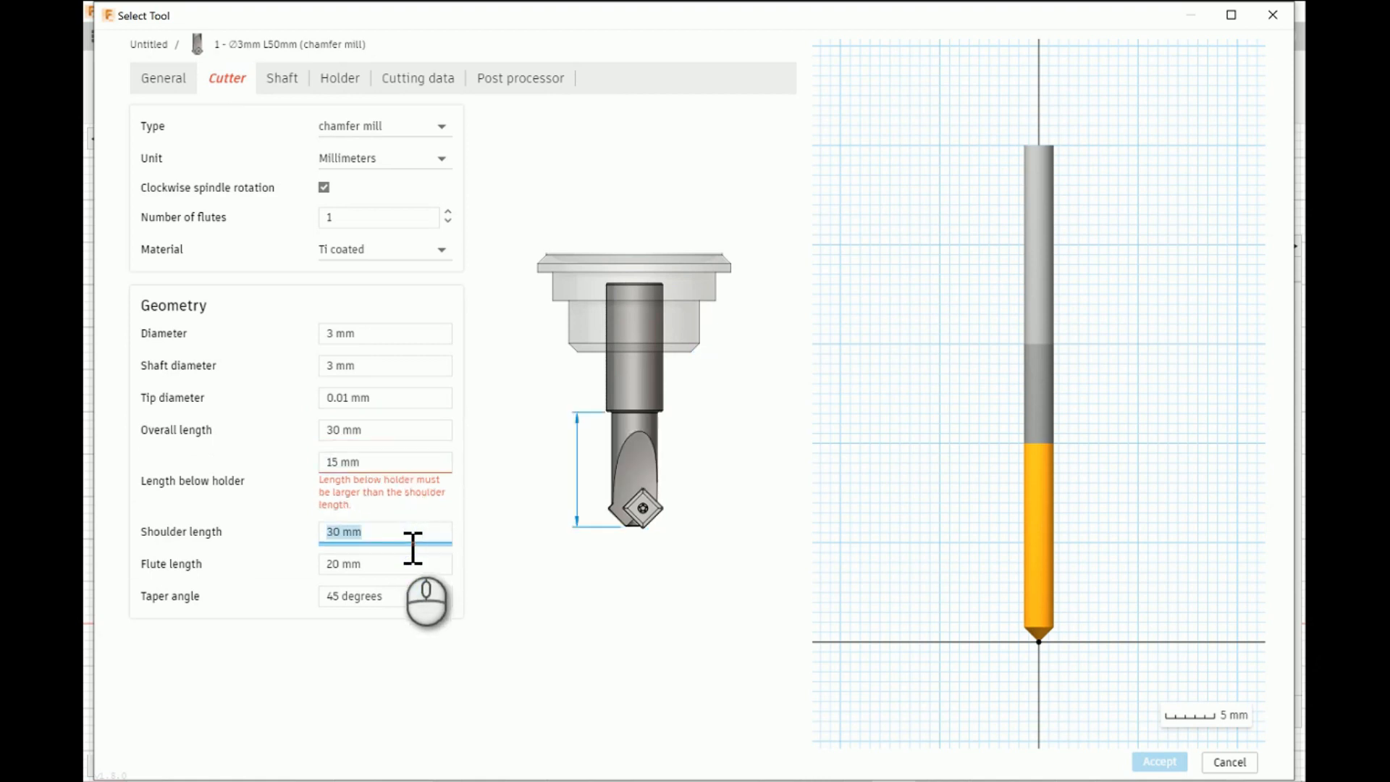
pyautogui.write('15')
pyautogui.click(404, 567)
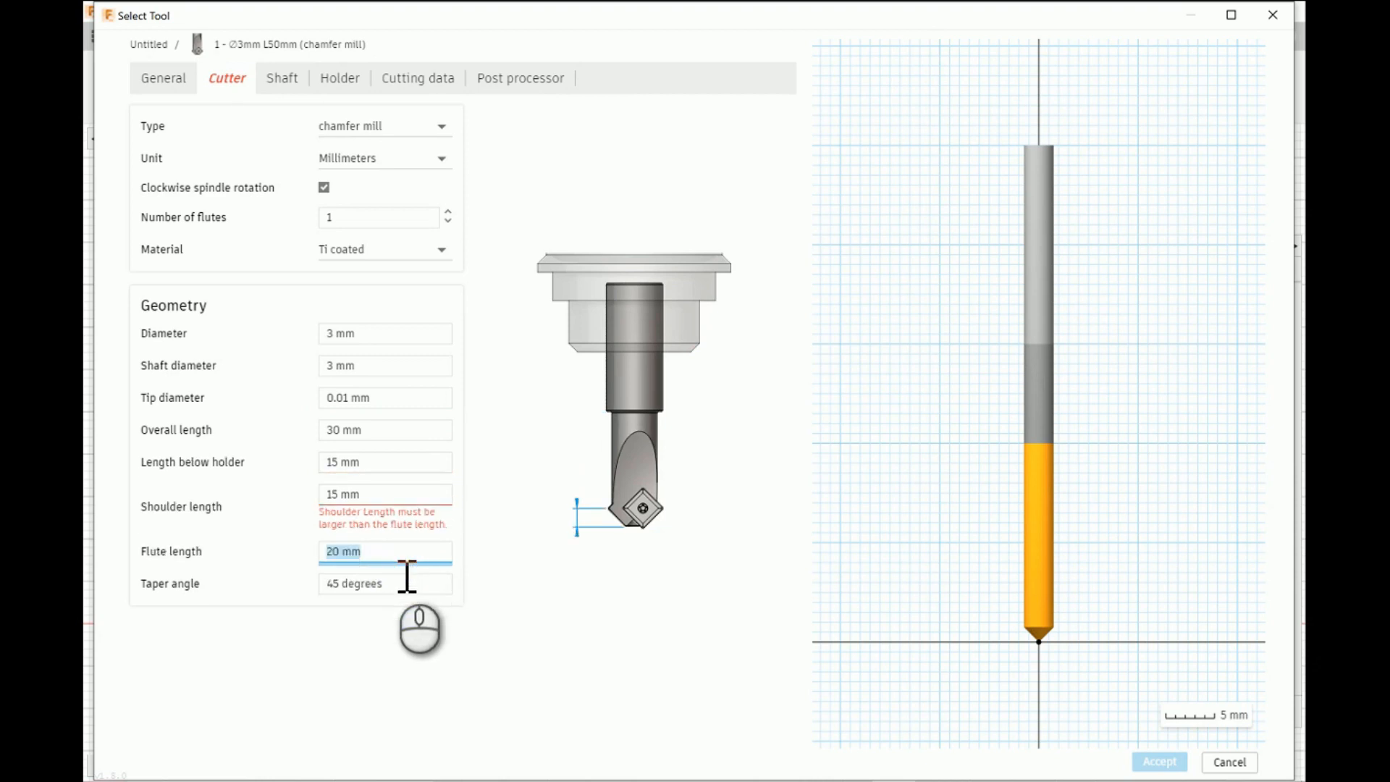
pyautogui.write('6')
pyautogui.click(395, 583)
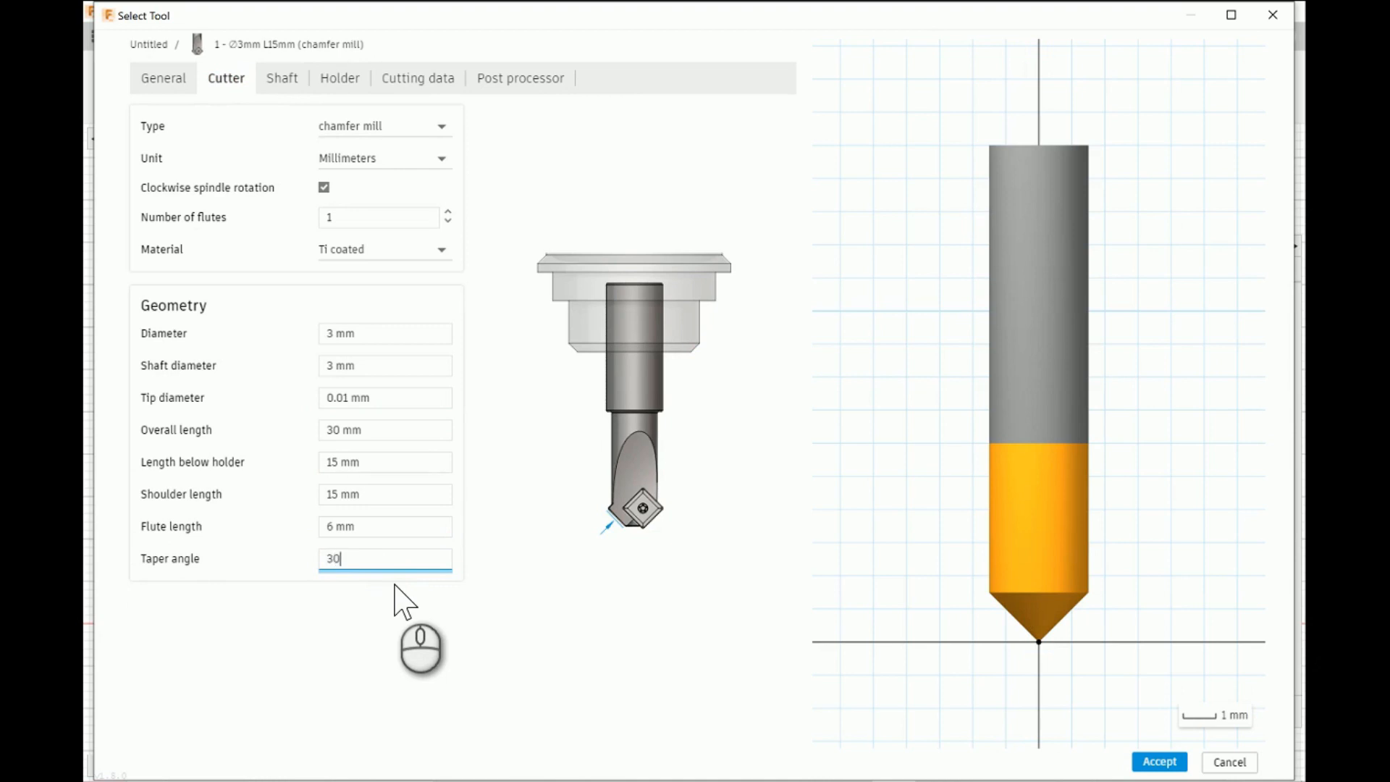
pyautogui.write('30')
pyautogui.press('Return')
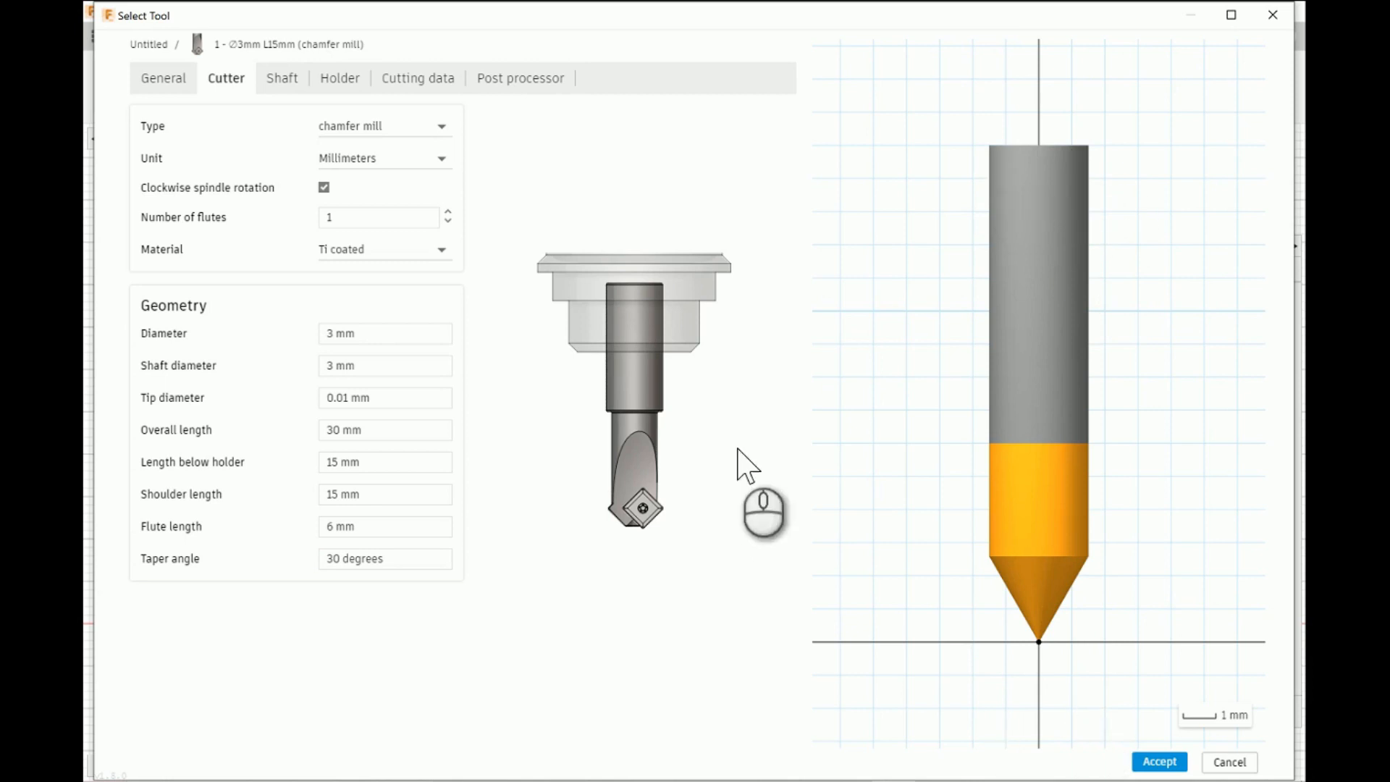
# - In the tool's cutting data, set the spindle speed to 10000 rpm and the ramp and plunge feedrates to 300 mm/min
pyautogui.click(284, 78)
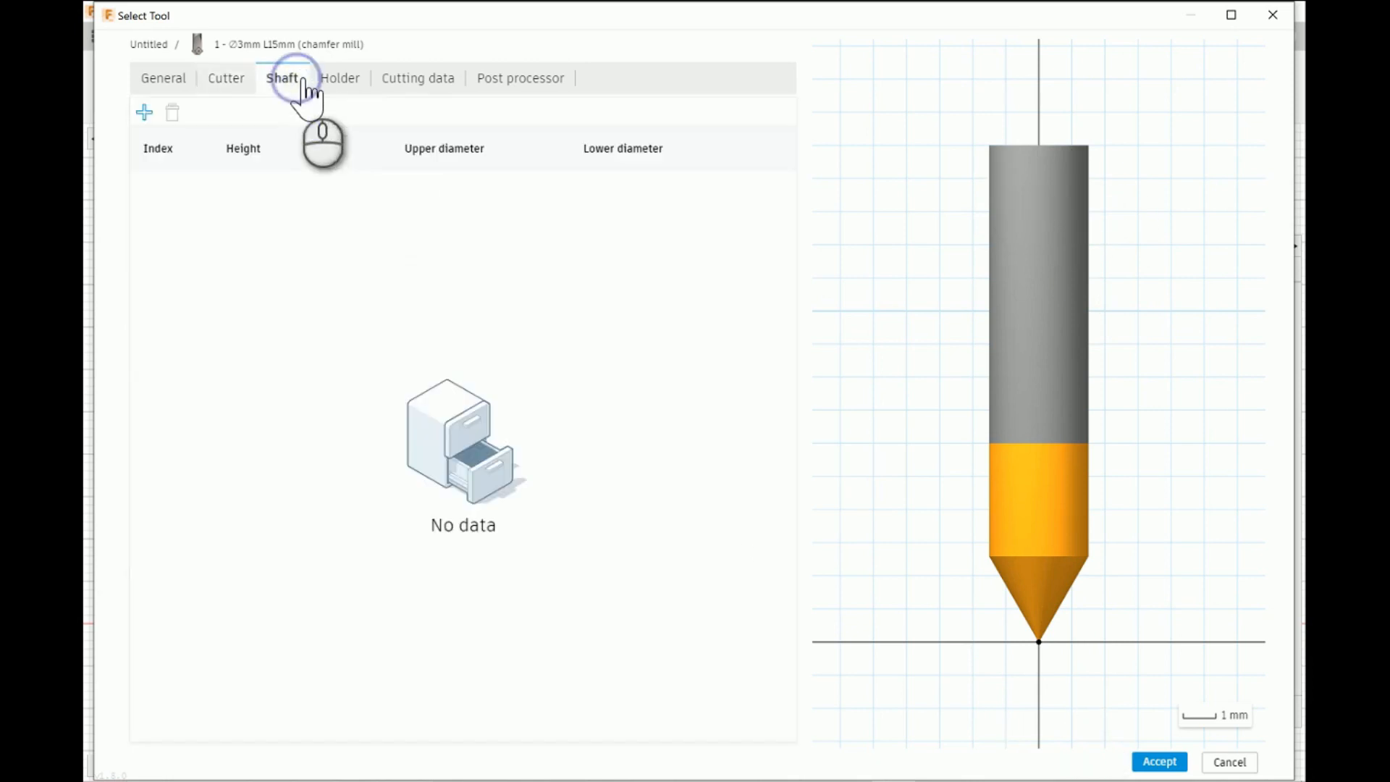
pyautogui.click(354, 84)
pyautogui.click(416, 80)
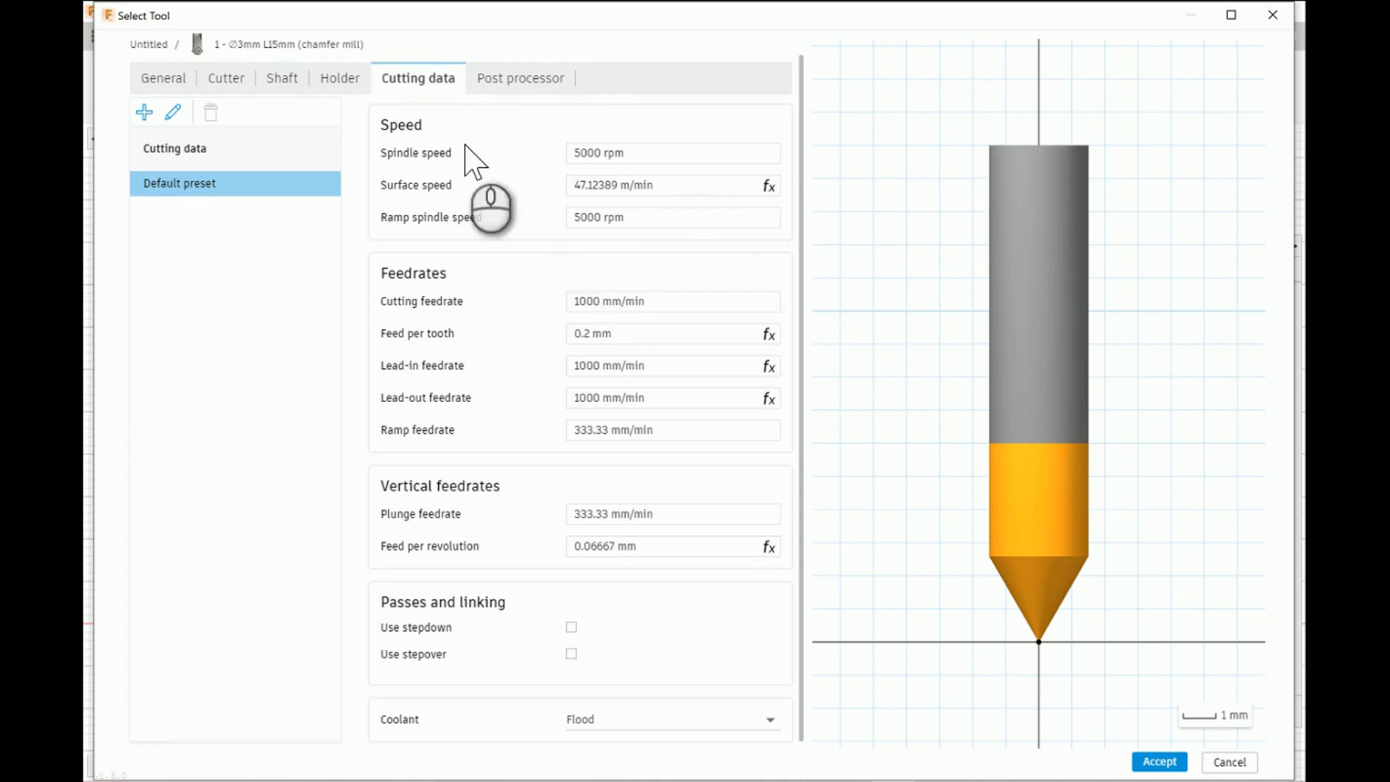
pyautogui.click(660, 164)
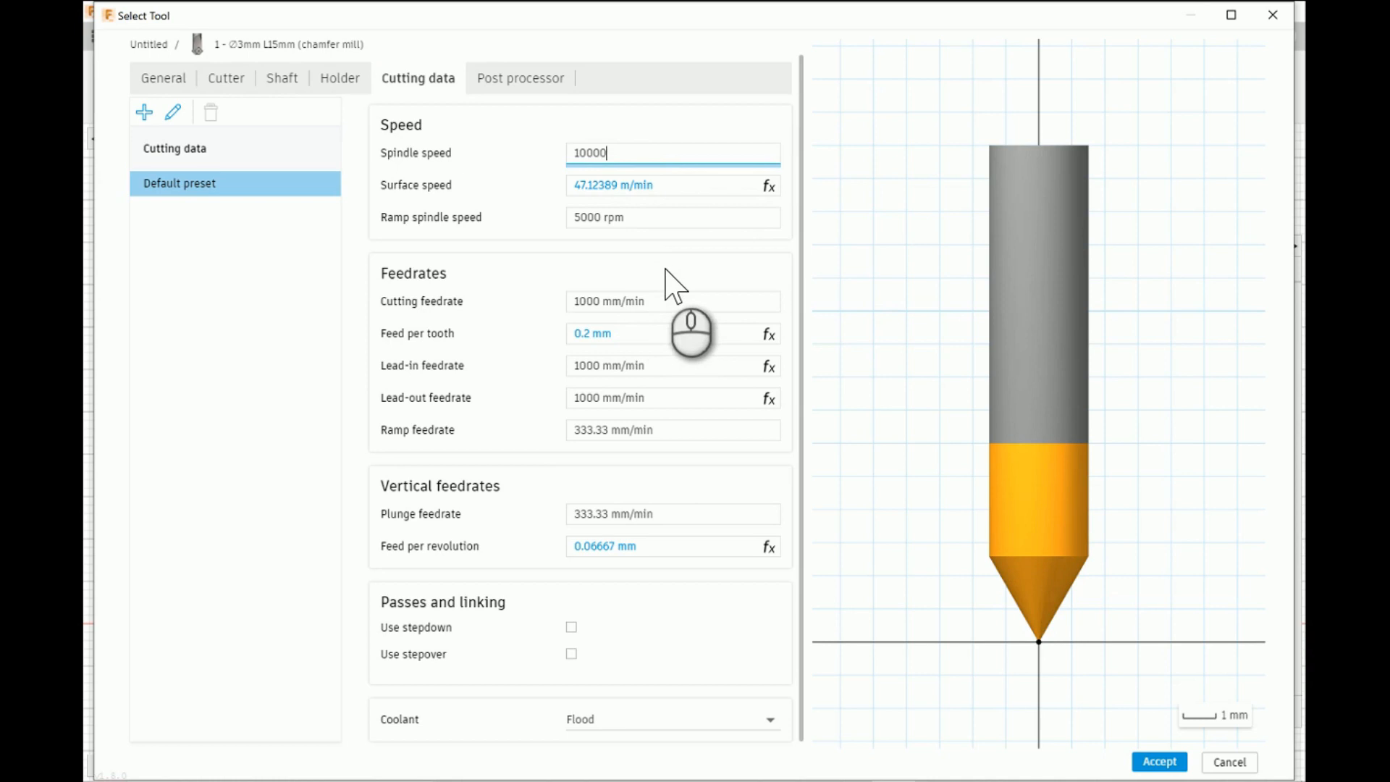
pyautogui.click(696, 304)
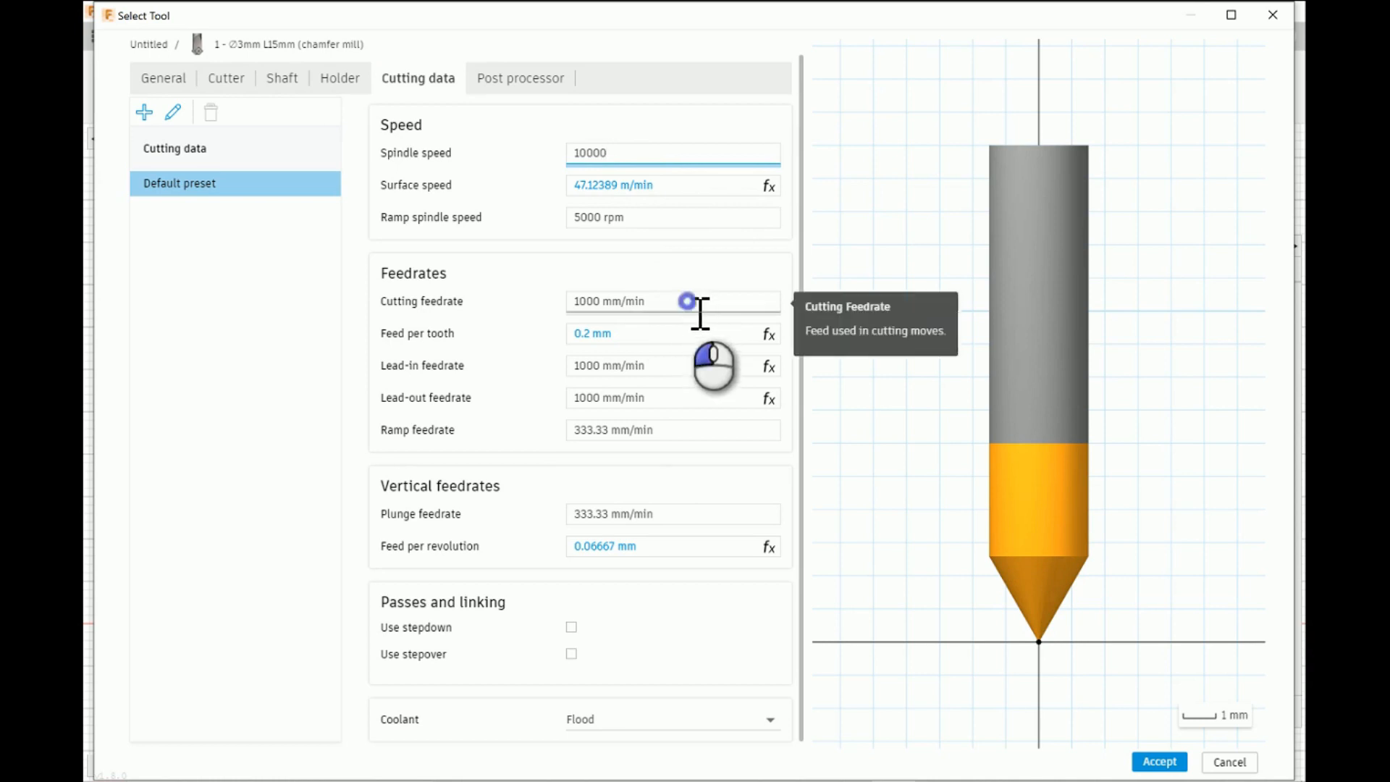
pyautogui.click(684, 266)
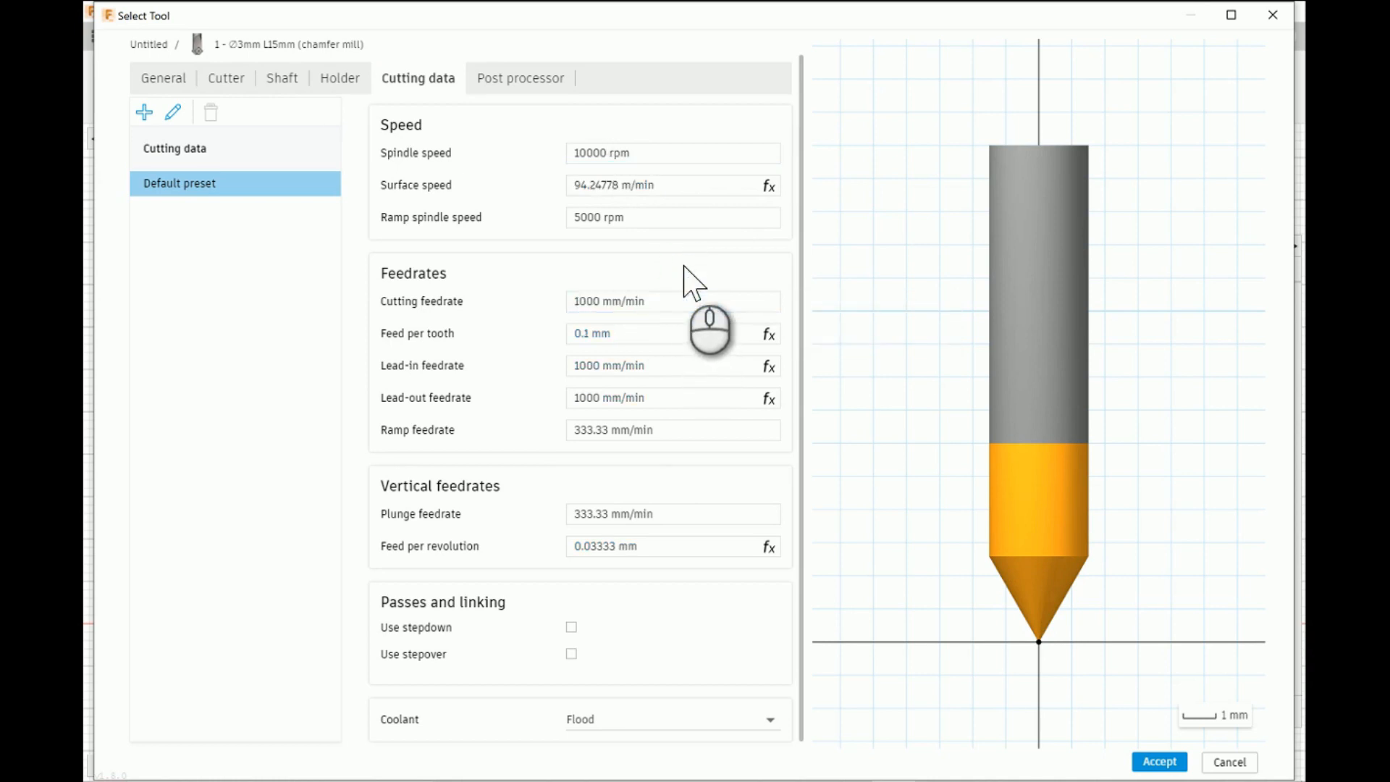
pyautogui.click(677, 432)
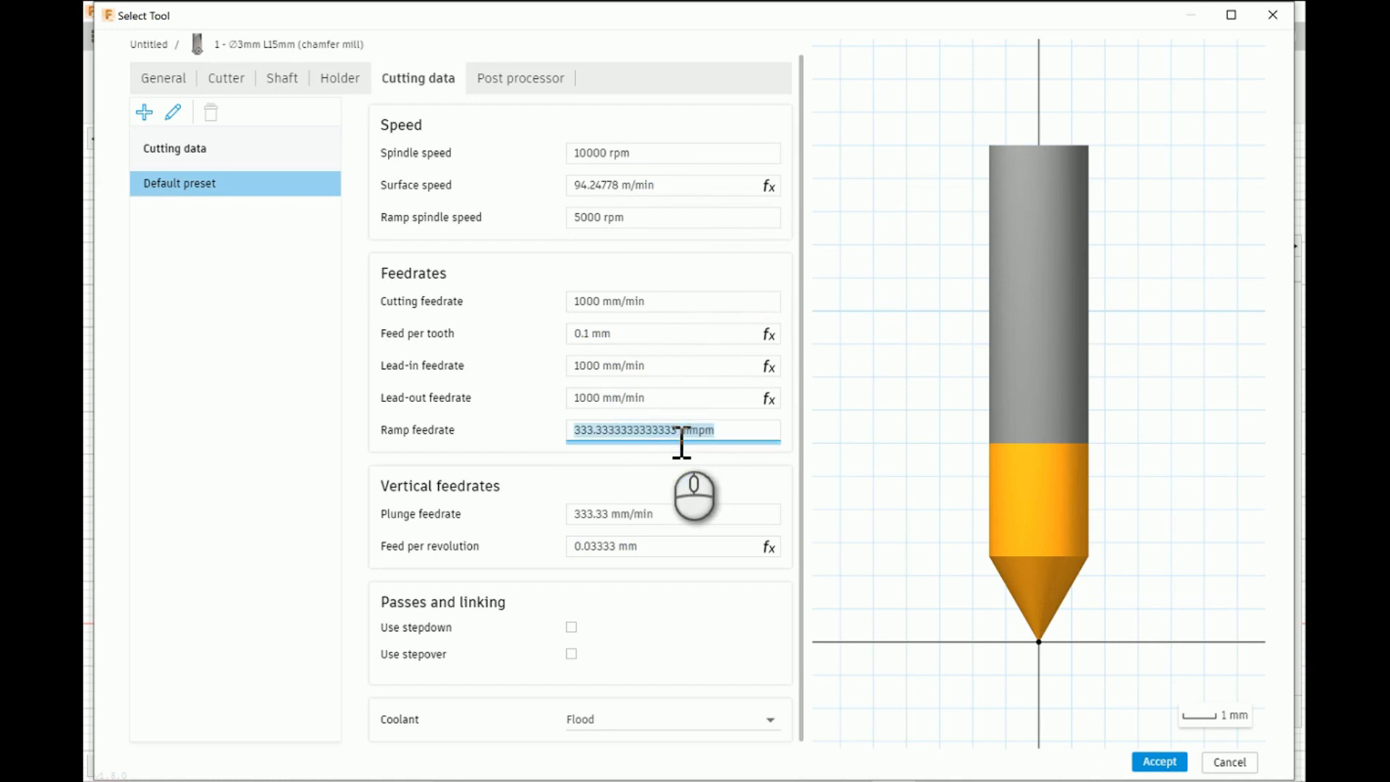
pyautogui.click(695, 515)
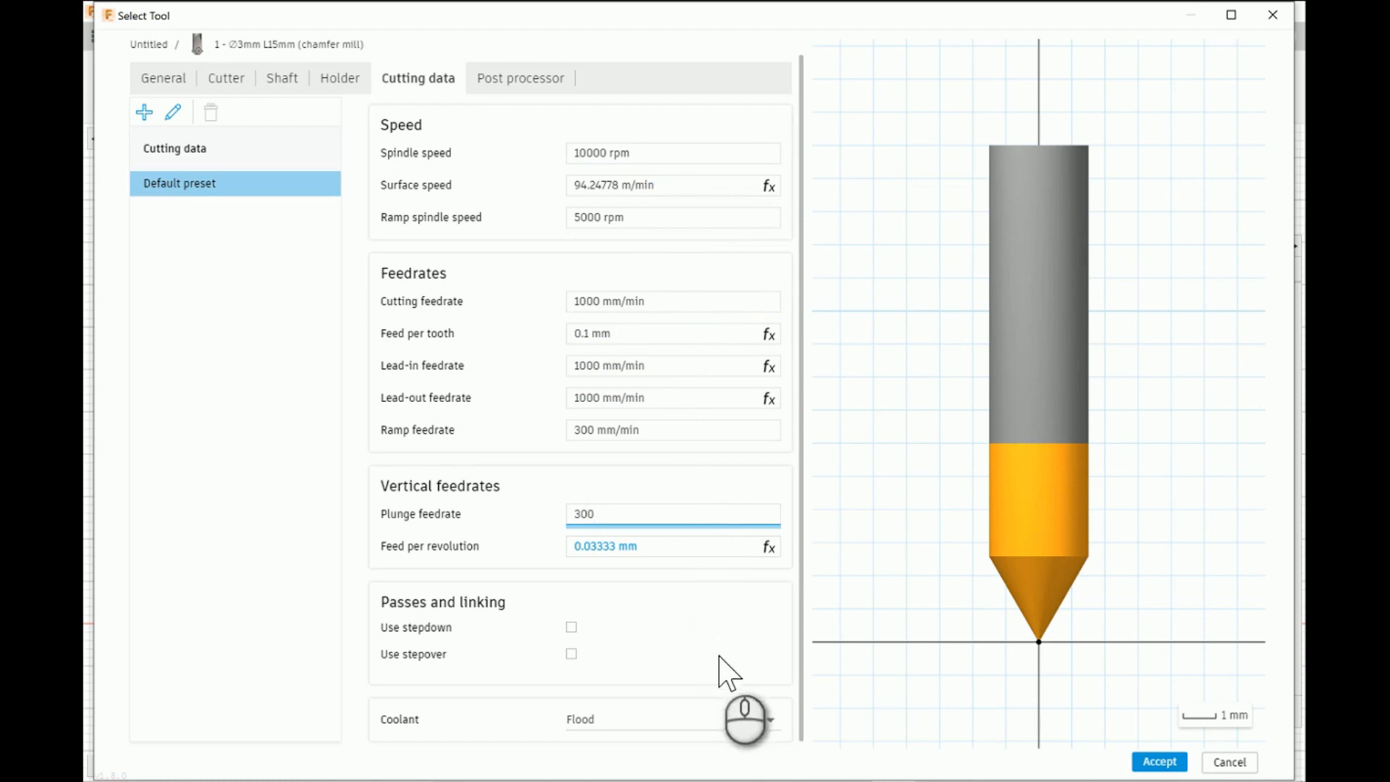
# - Disable coolant for the new 3 mm chamfer mill and select the tool for the Engrave operation
pyautogui.click(769, 720)
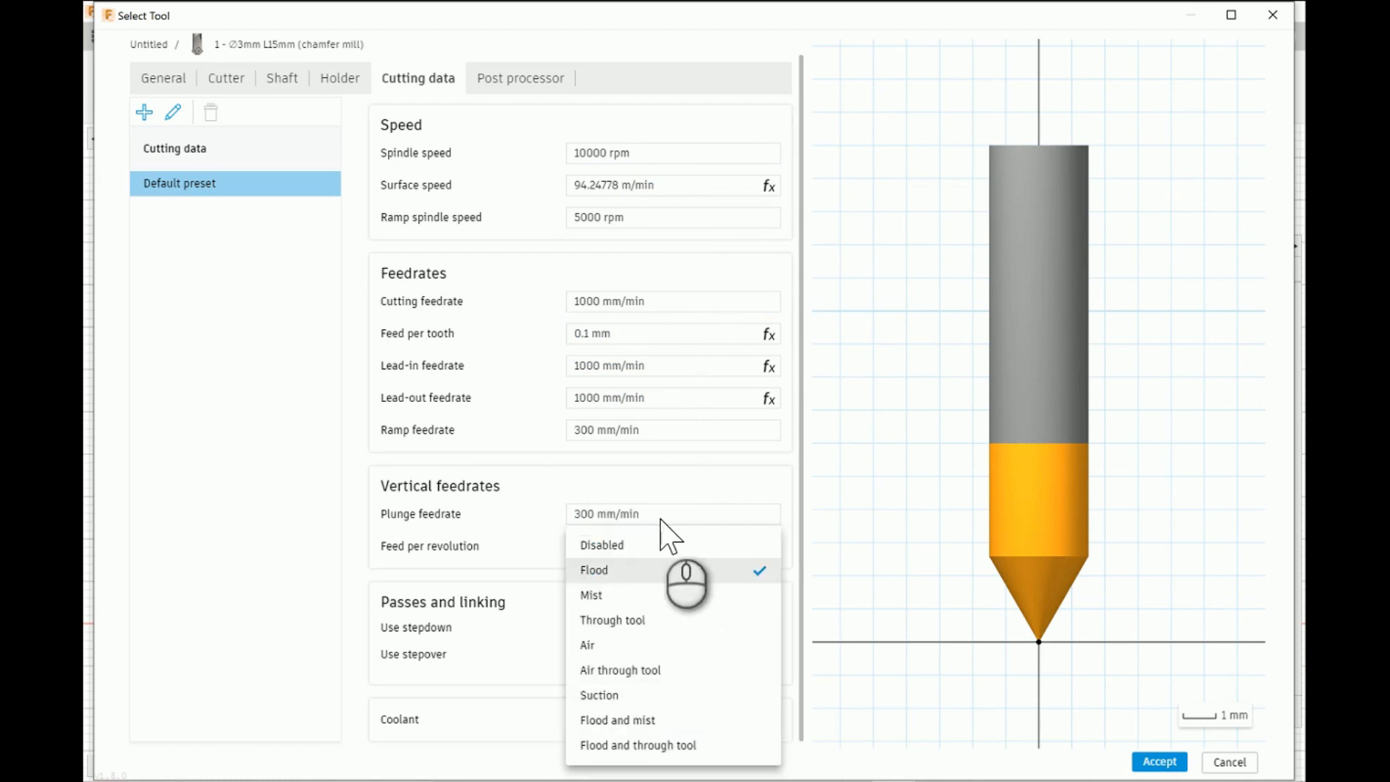
pyautogui.click(624, 545)
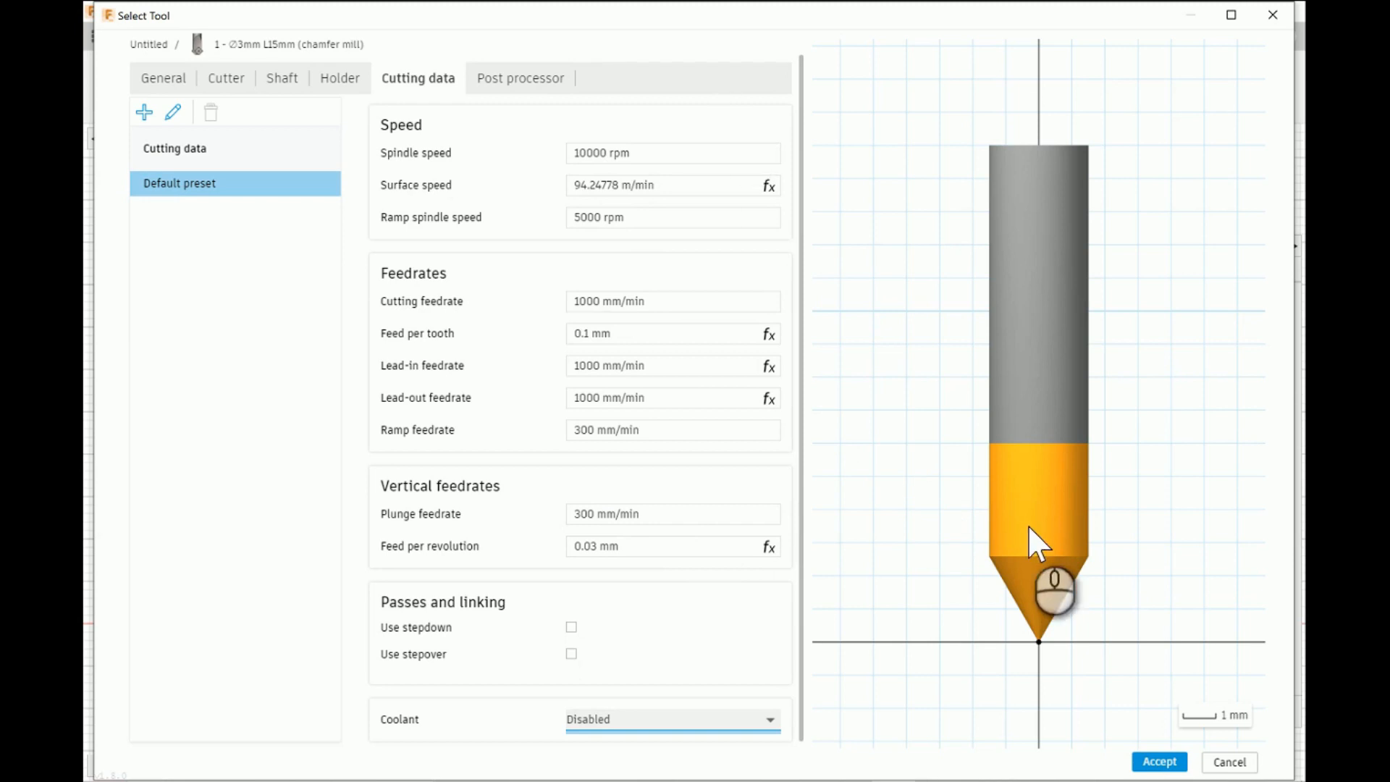
pyautogui.click(1159, 761)
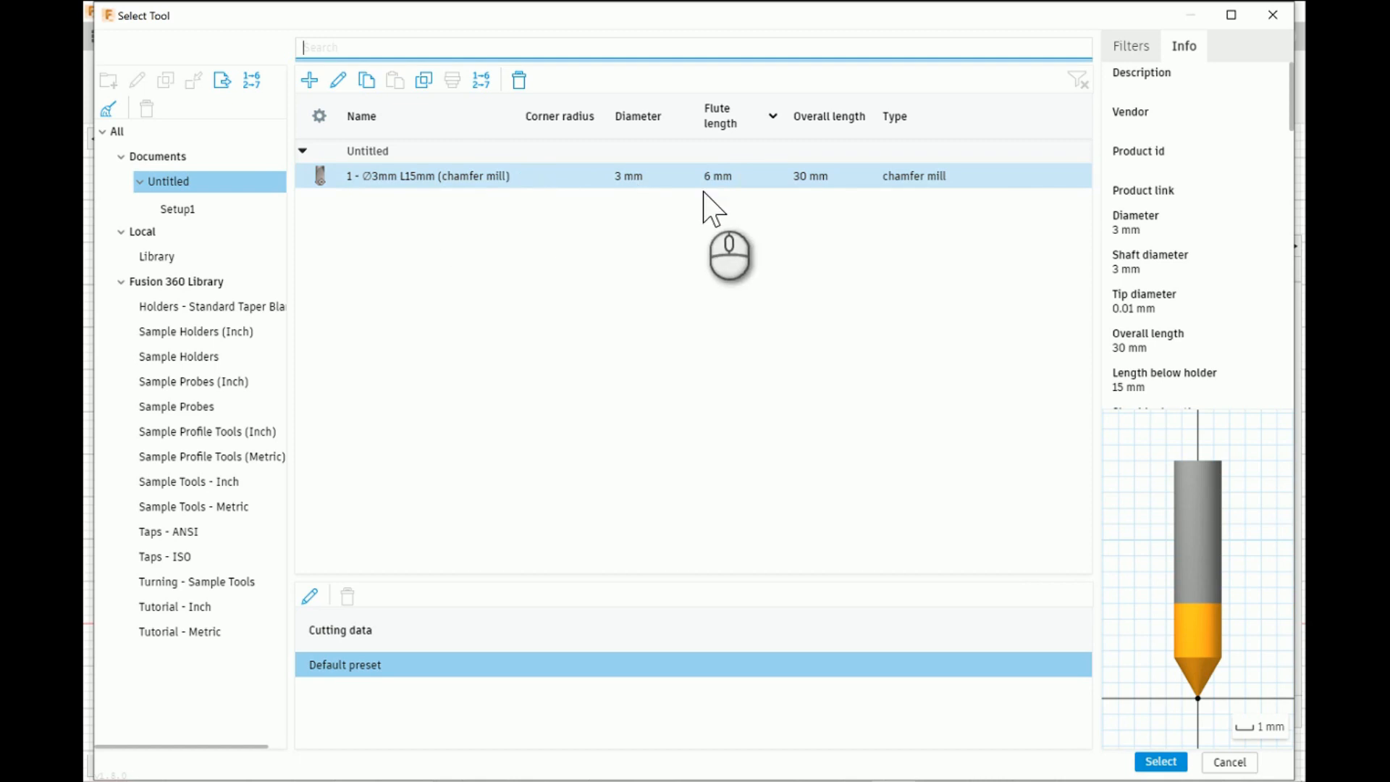
pyautogui.click(1165, 762)
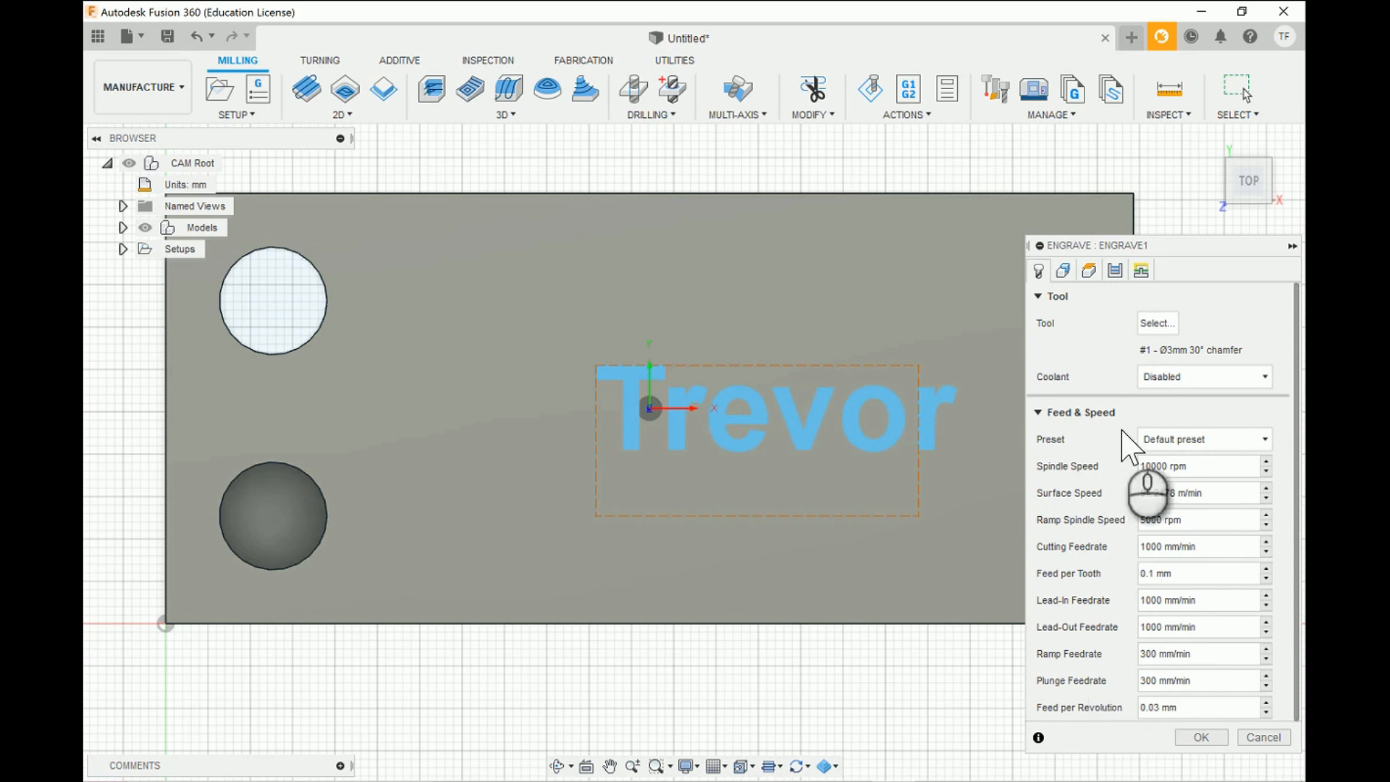
# - Select the sketch text on the block's top face as the contour geometry to engrave
pyautogui.click(1066, 271)
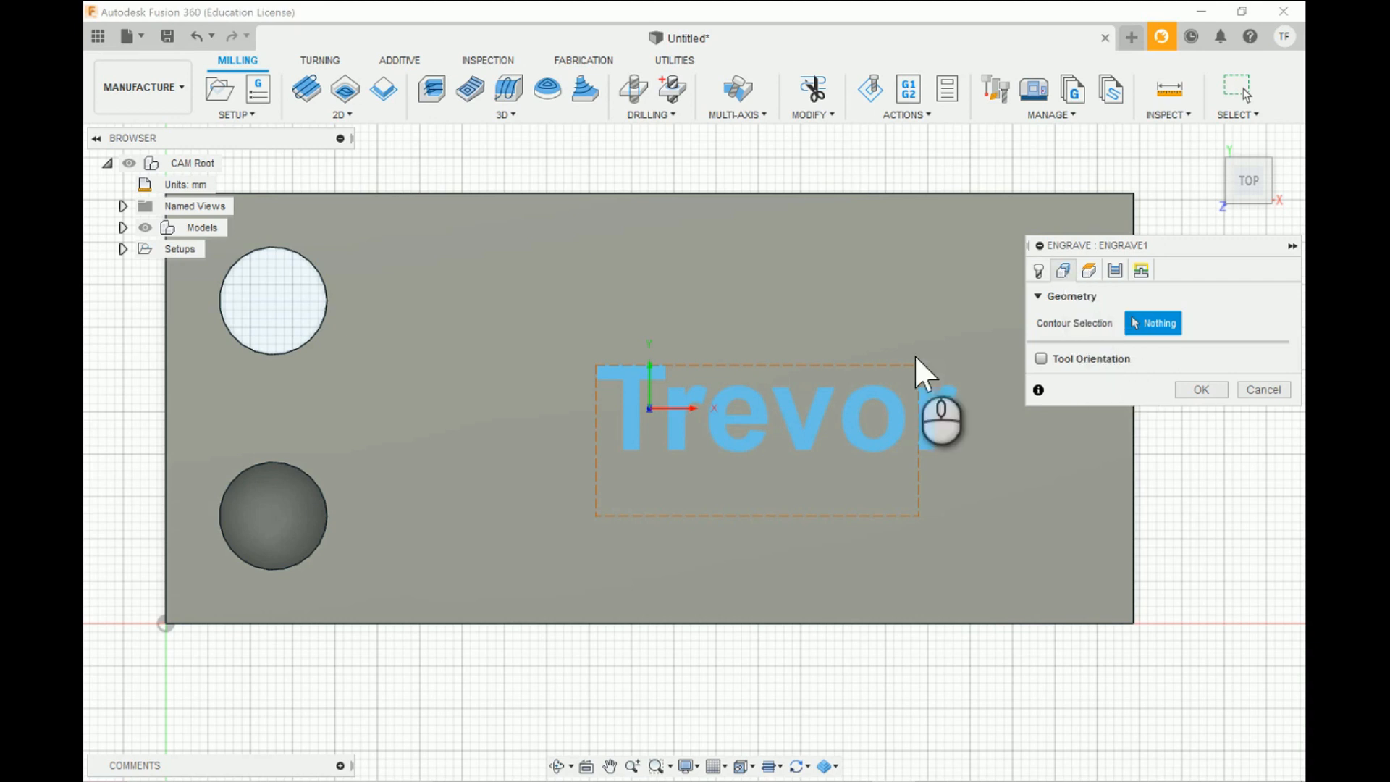
pyautogui.click(677, 429)
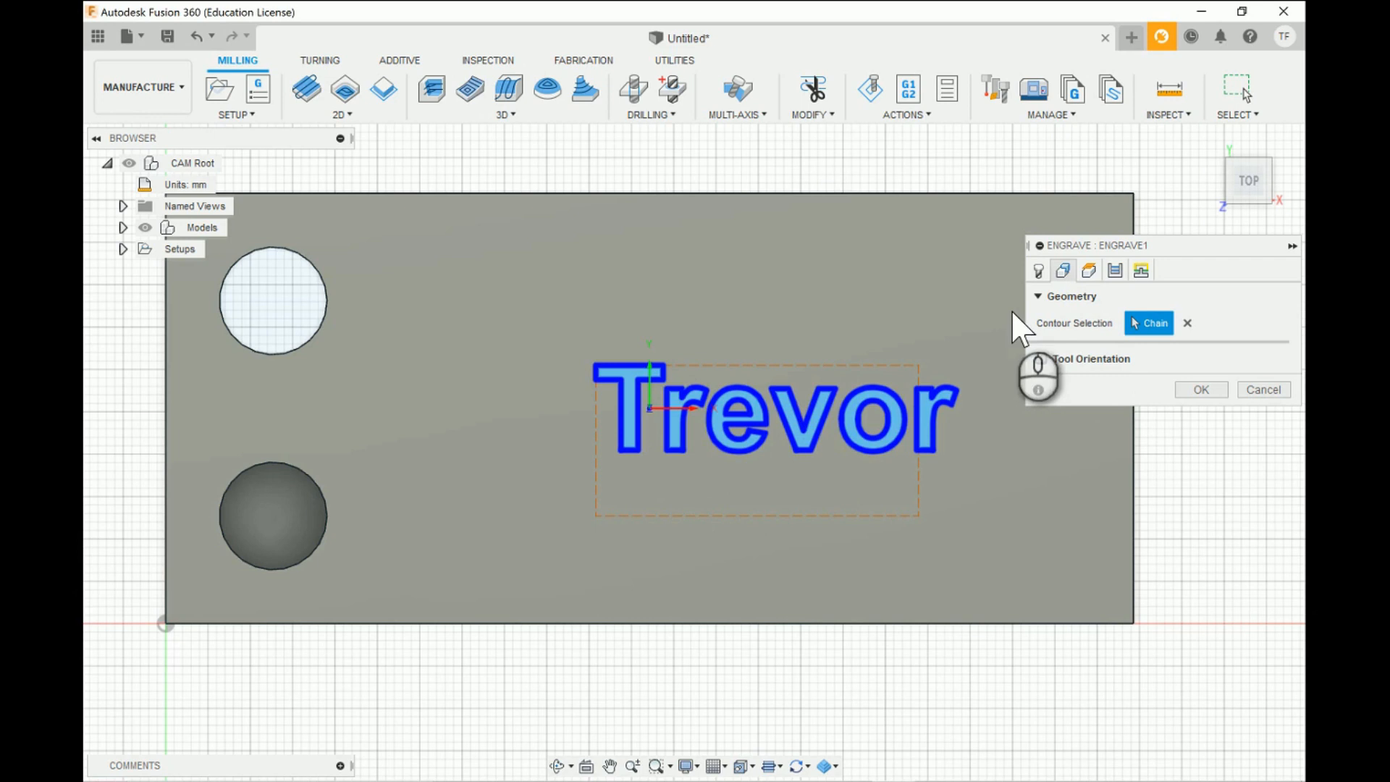
# - Examine the Engrave operation's clearance, retract, feed, top and bottom heights against the block
pyautogui.click(1088, 270)
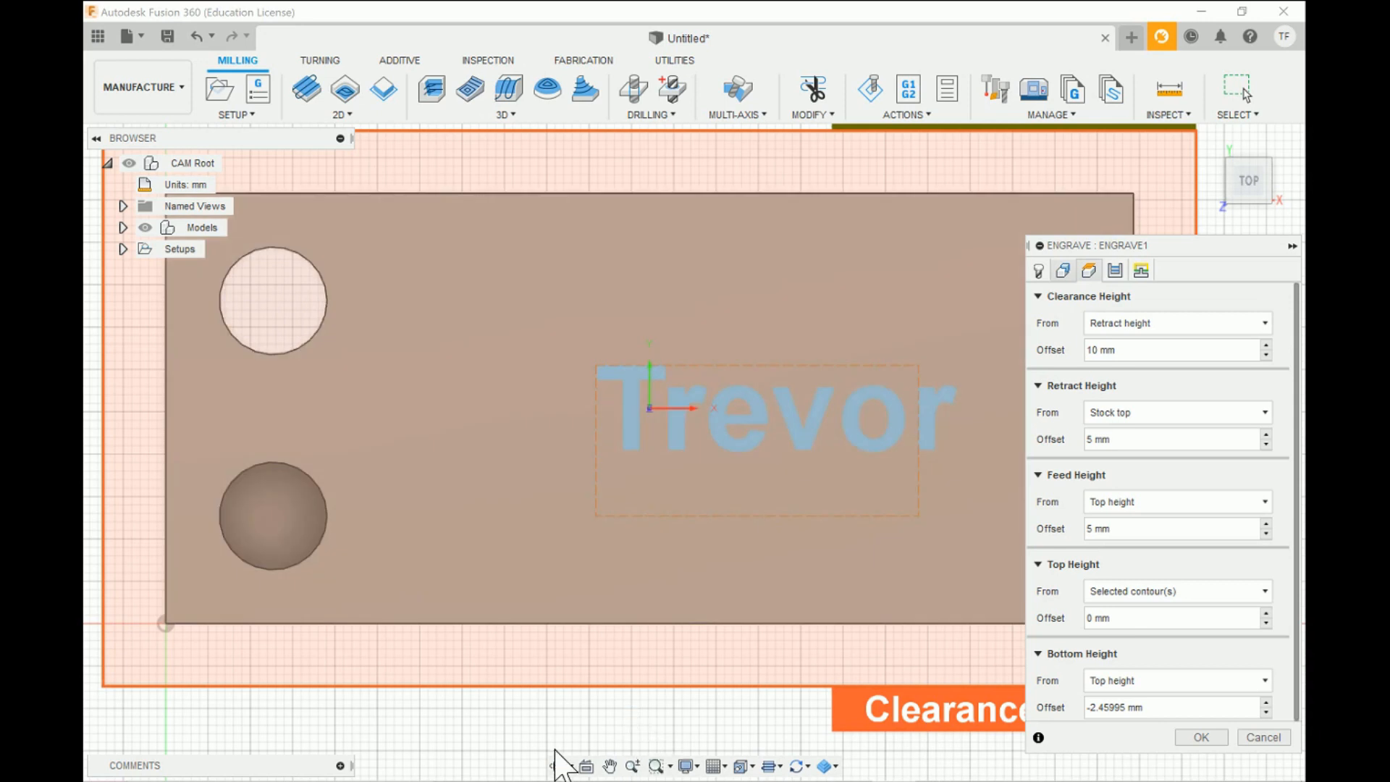
pyautogui.click(556, 766)
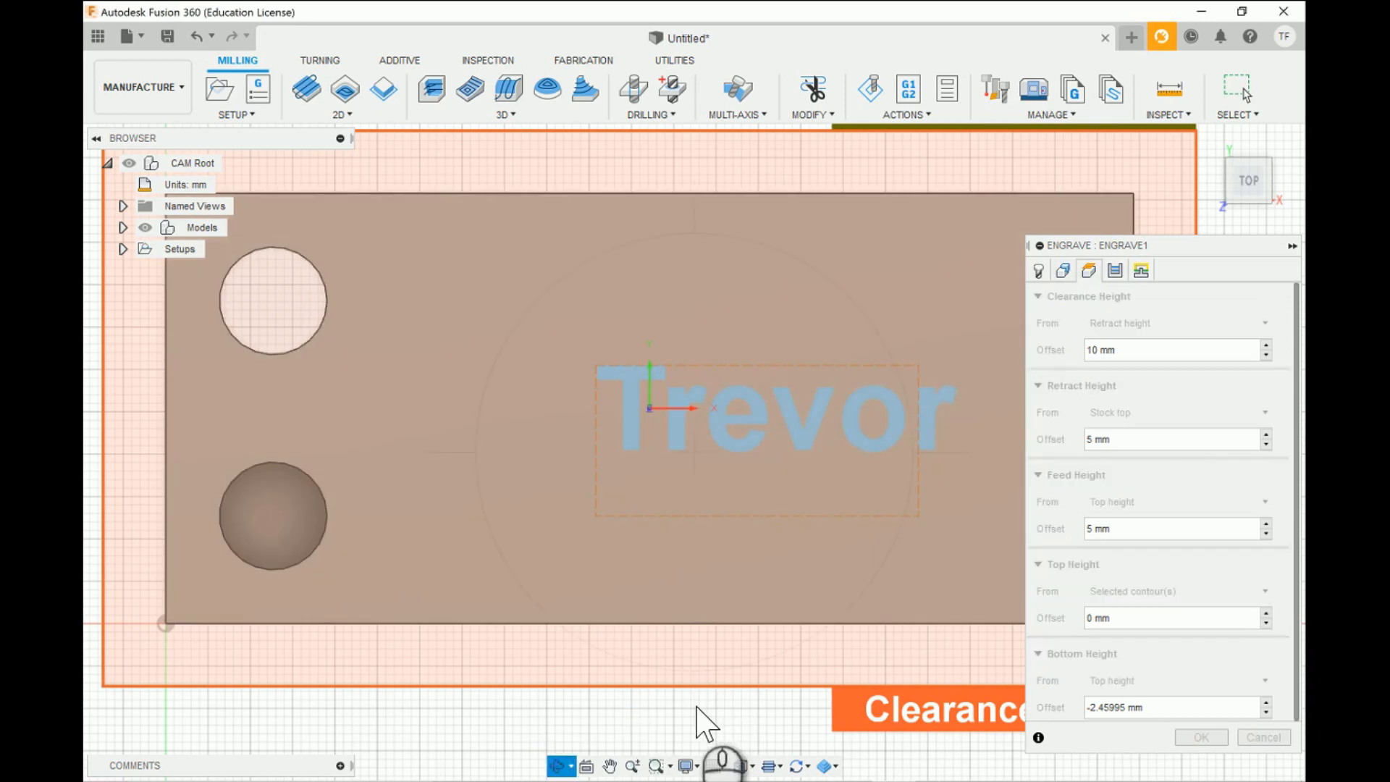
pyautogui.moveTo(696, 706); pyautogui.dragTo(669, 691)
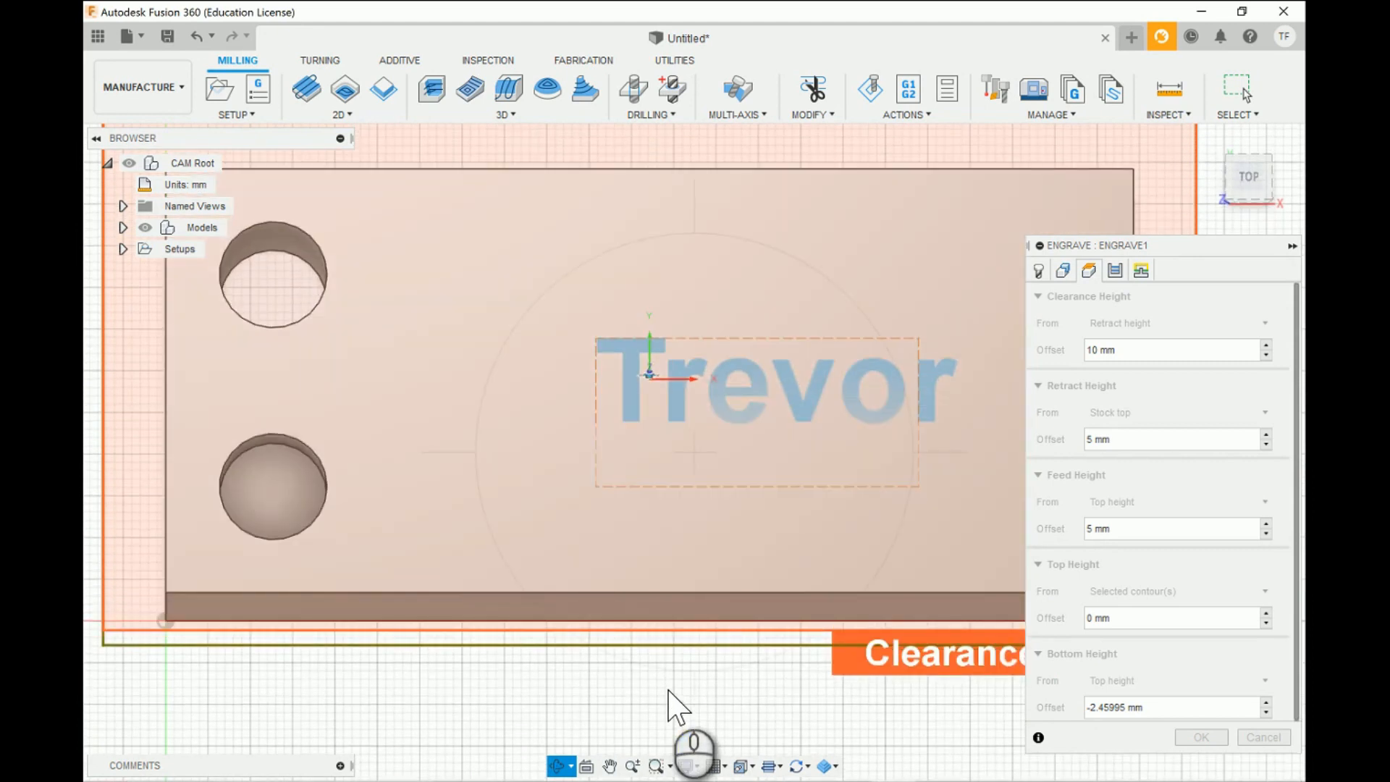
pyautogui.press('Escape')
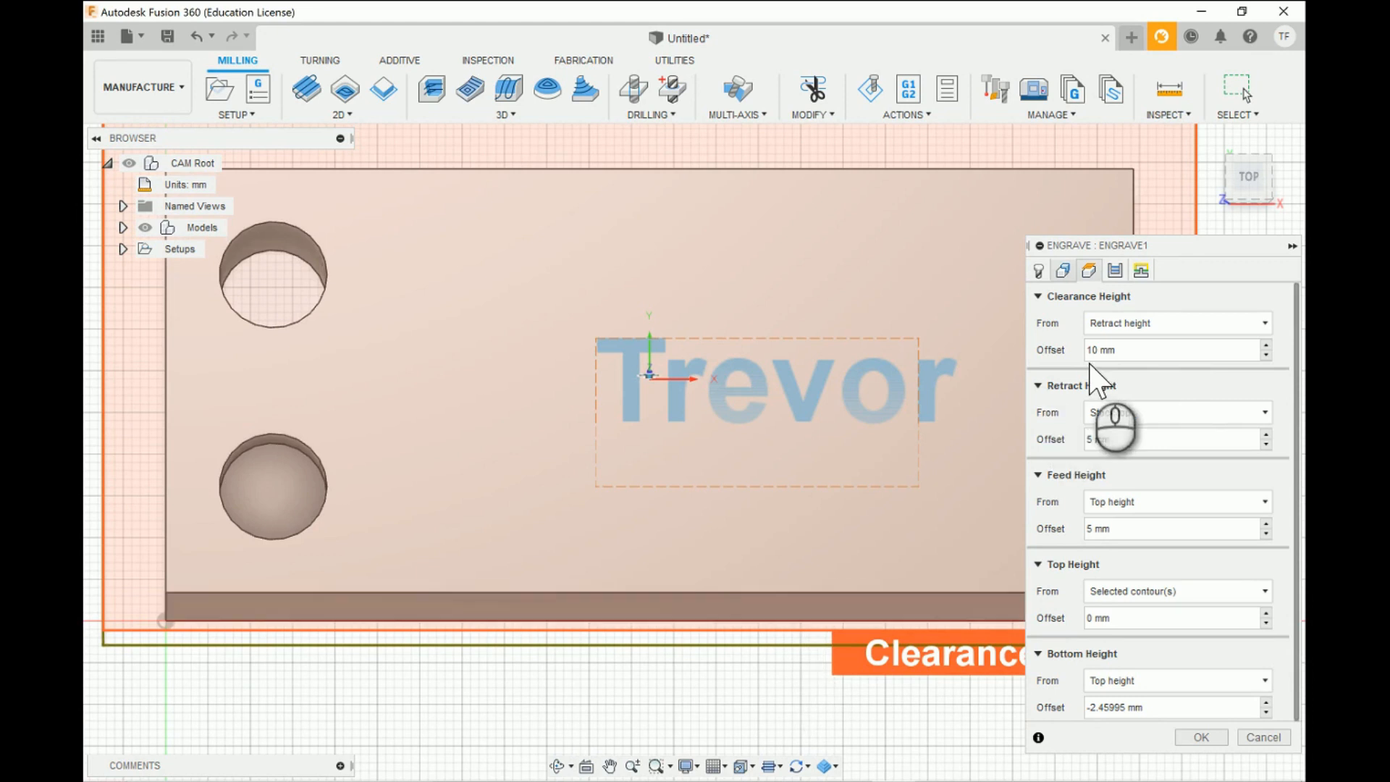
# - Review the Engrave operation's passes, linking and tool settings, and accept them to generate the toolpath
pyautogui.click(1115, 271)
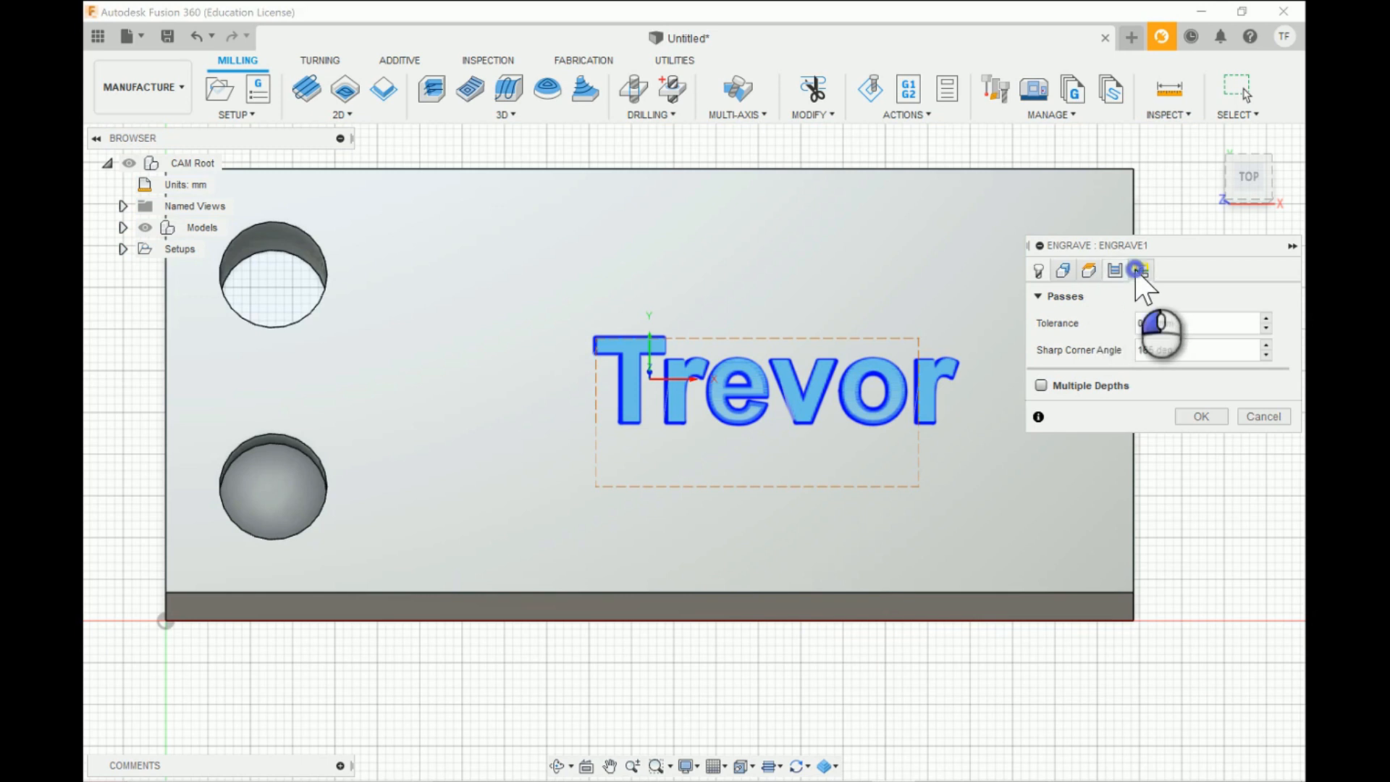
pyautogui.click(1137, 271)
pyautogui.click(1115, 271)
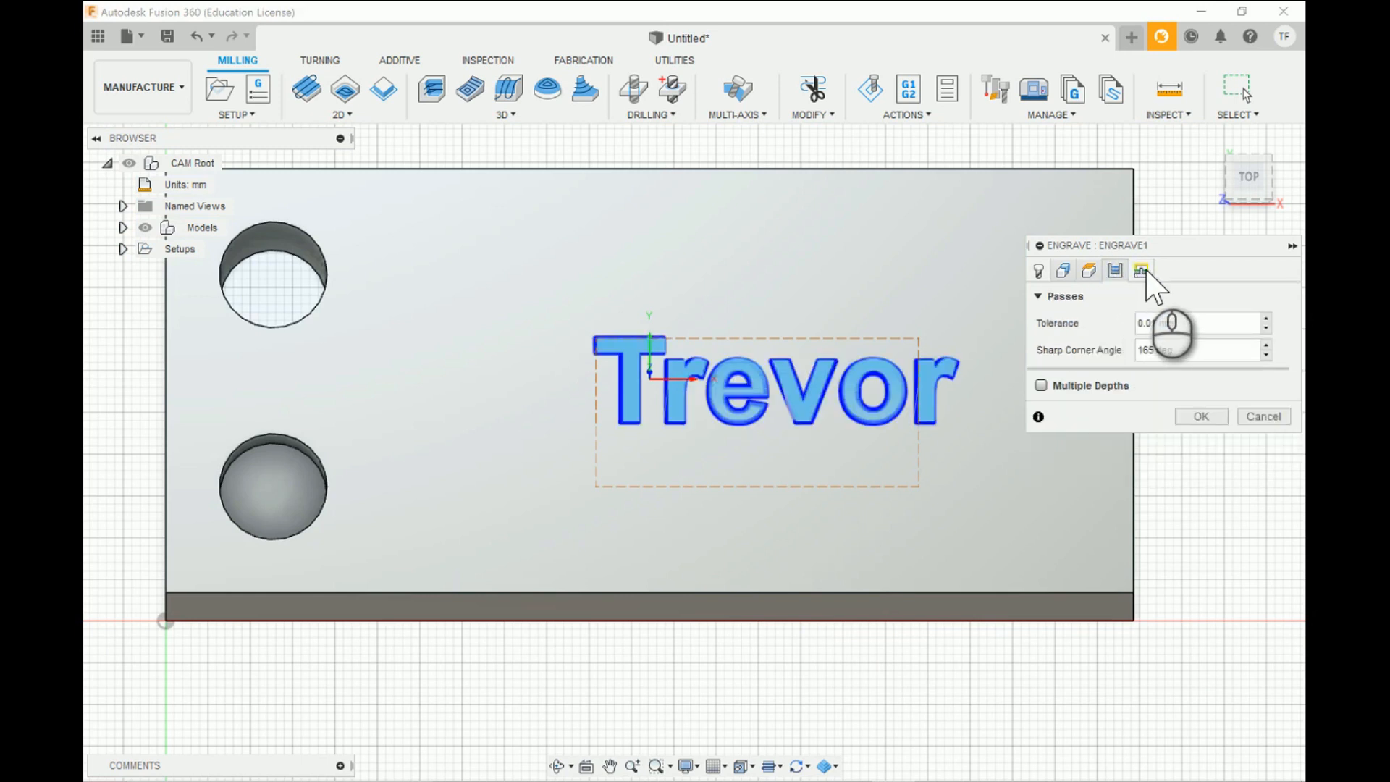
pyautogui.click(1143, 272)
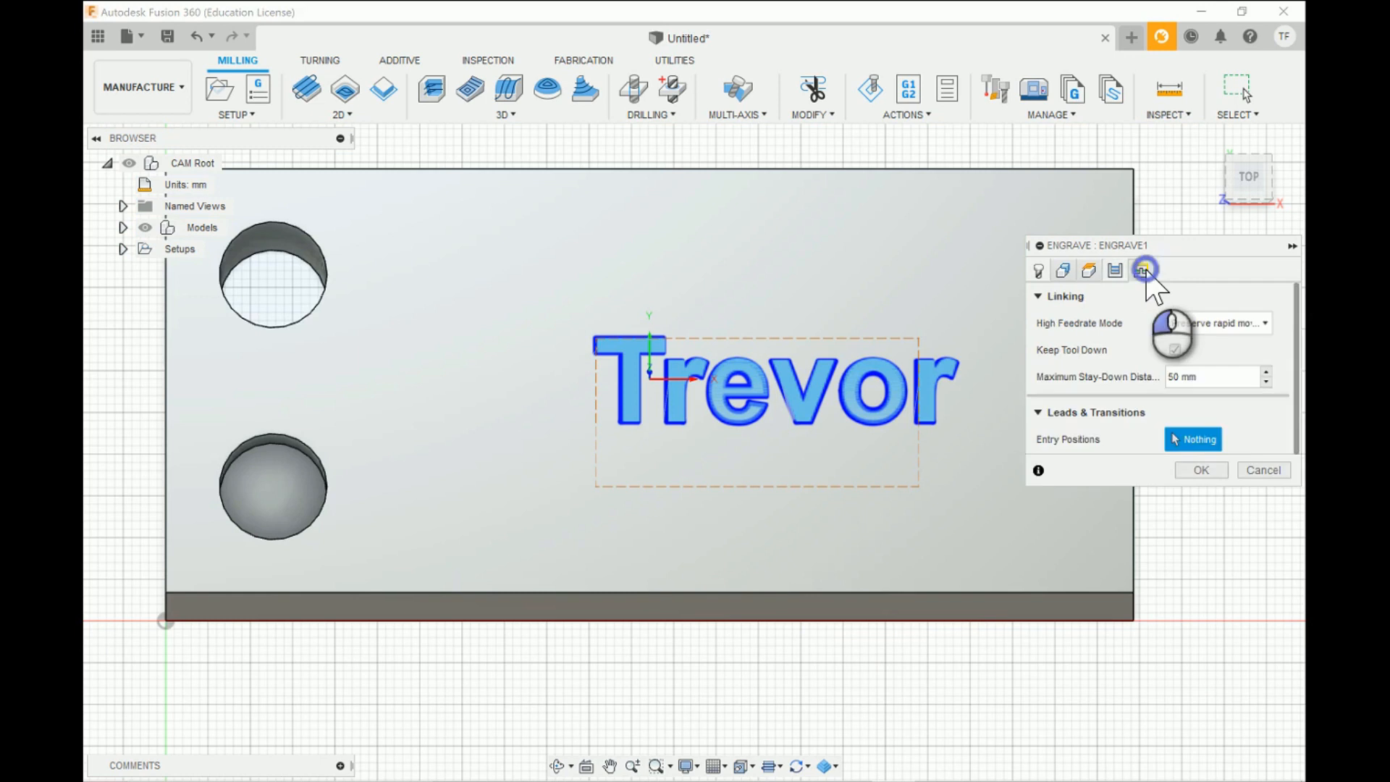
pyautogui.click(1115, 271)
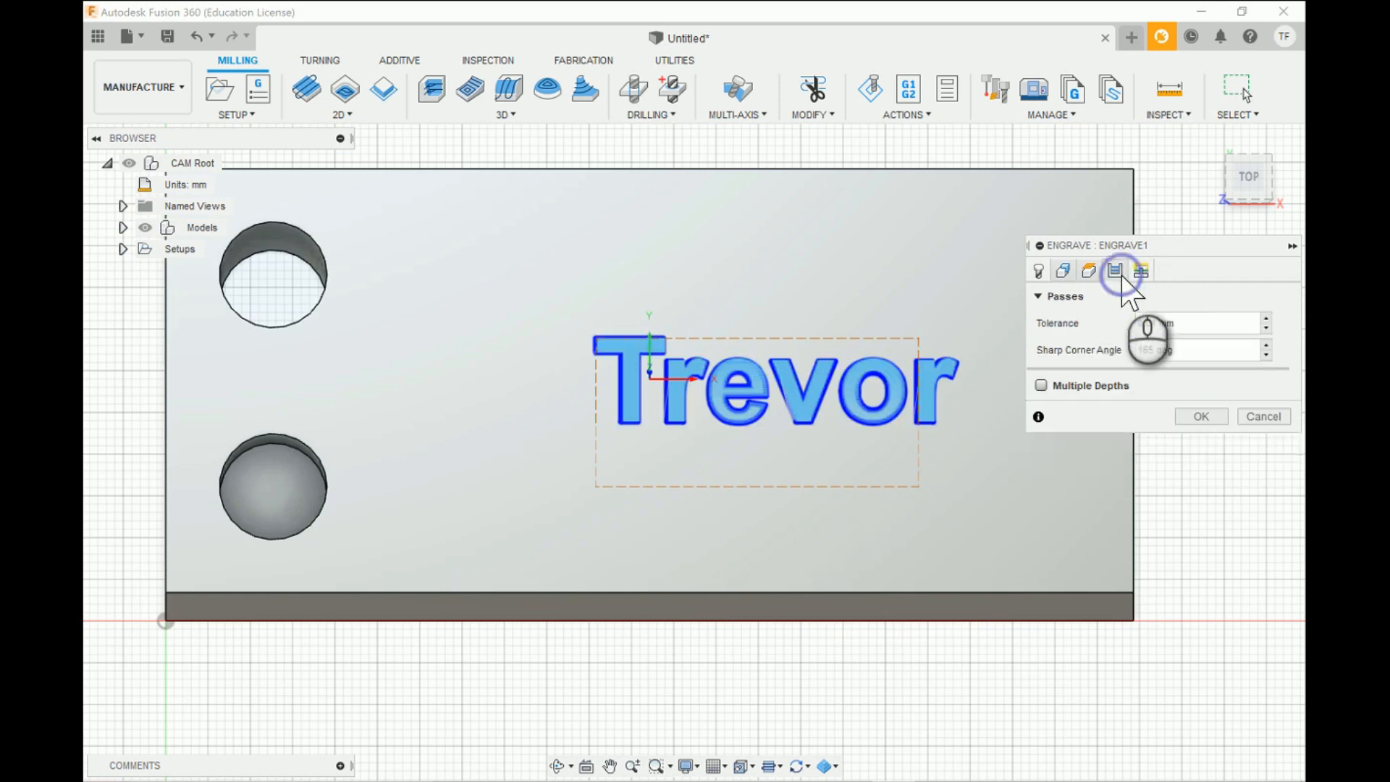
pyautogui.click(1040, 271)
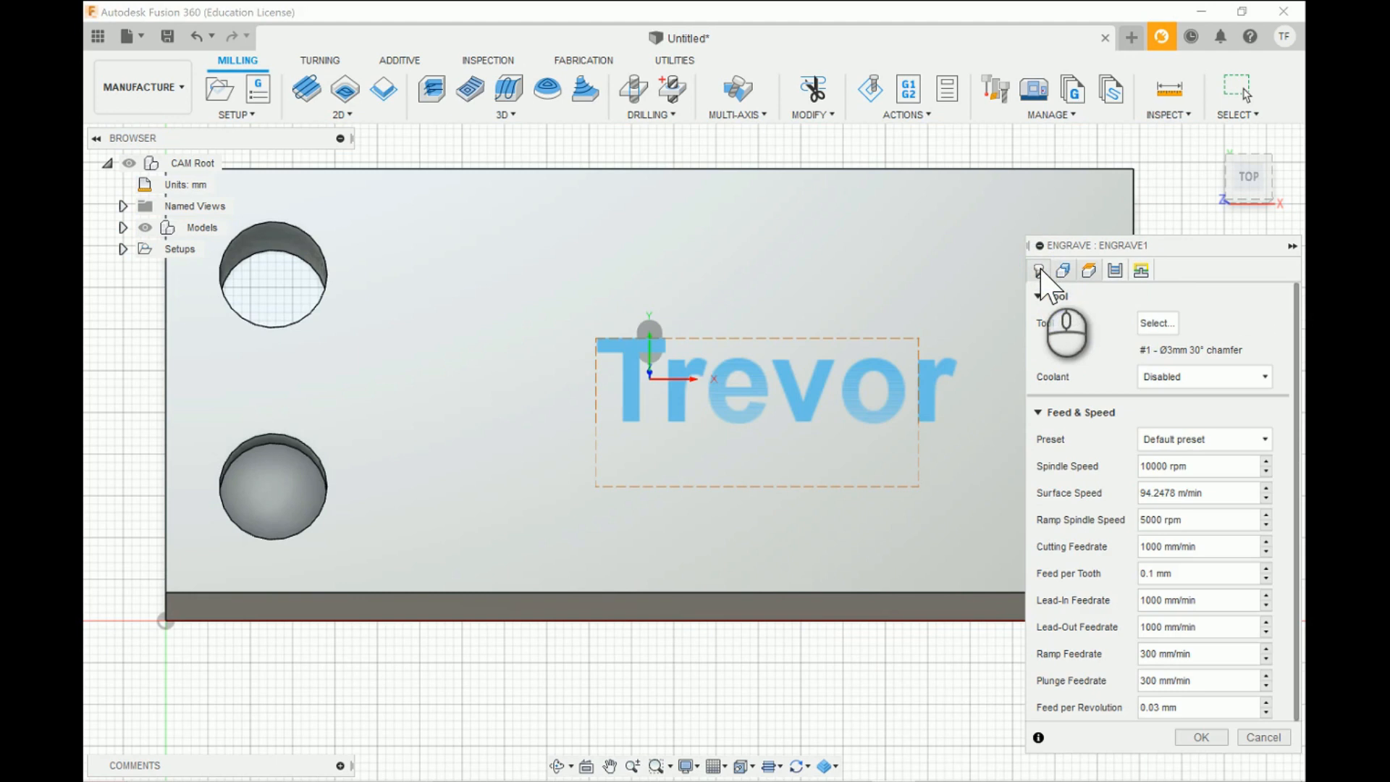
pyautogui.click(1114, 270)
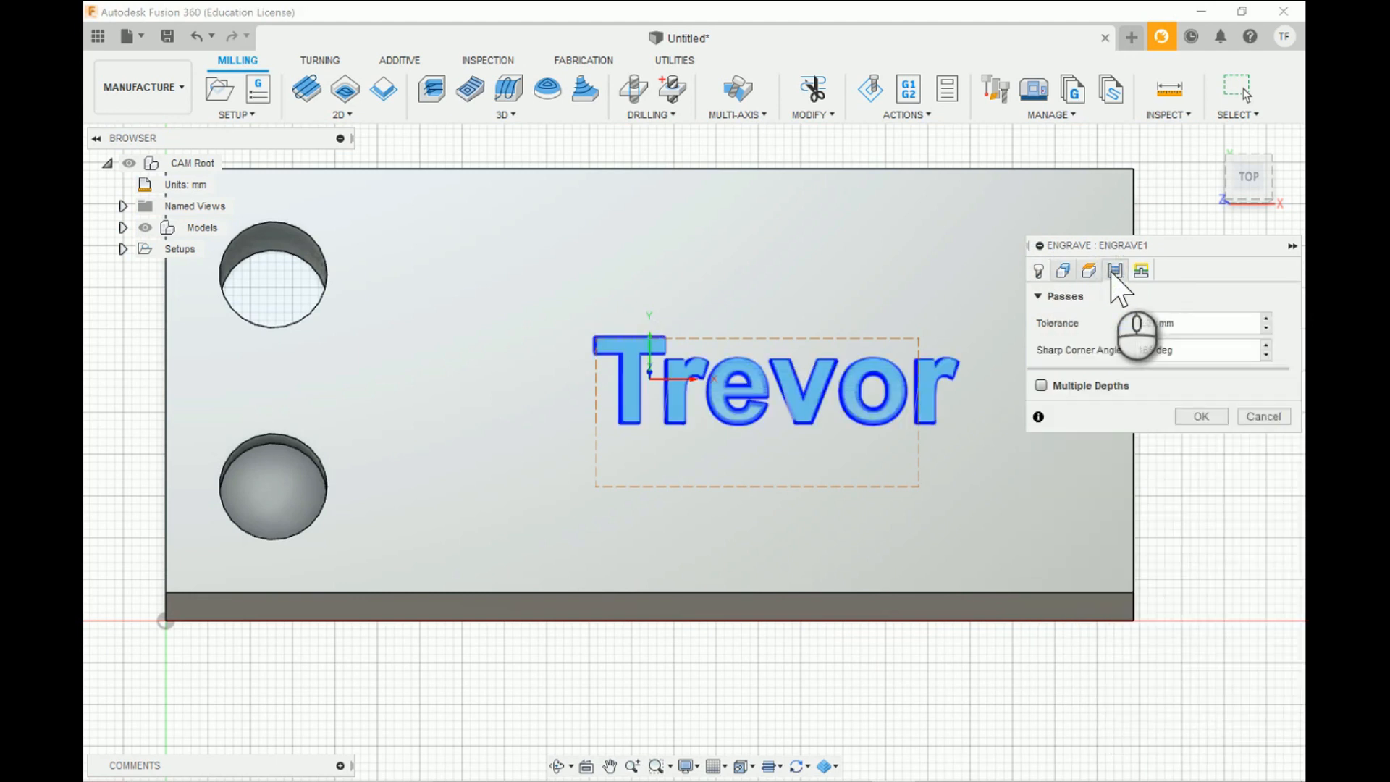
pyautogui.click(1041, 271)
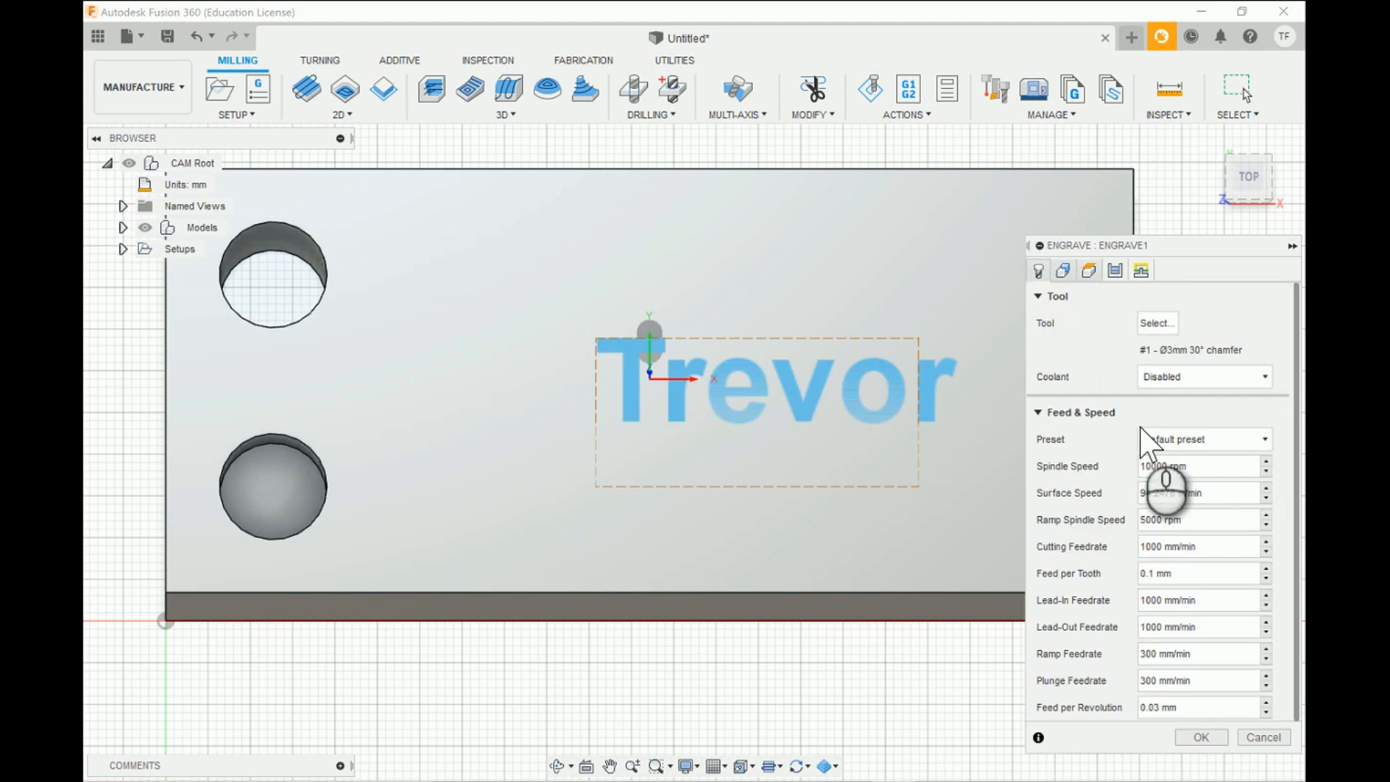
pyautogui.click(1200, 738)
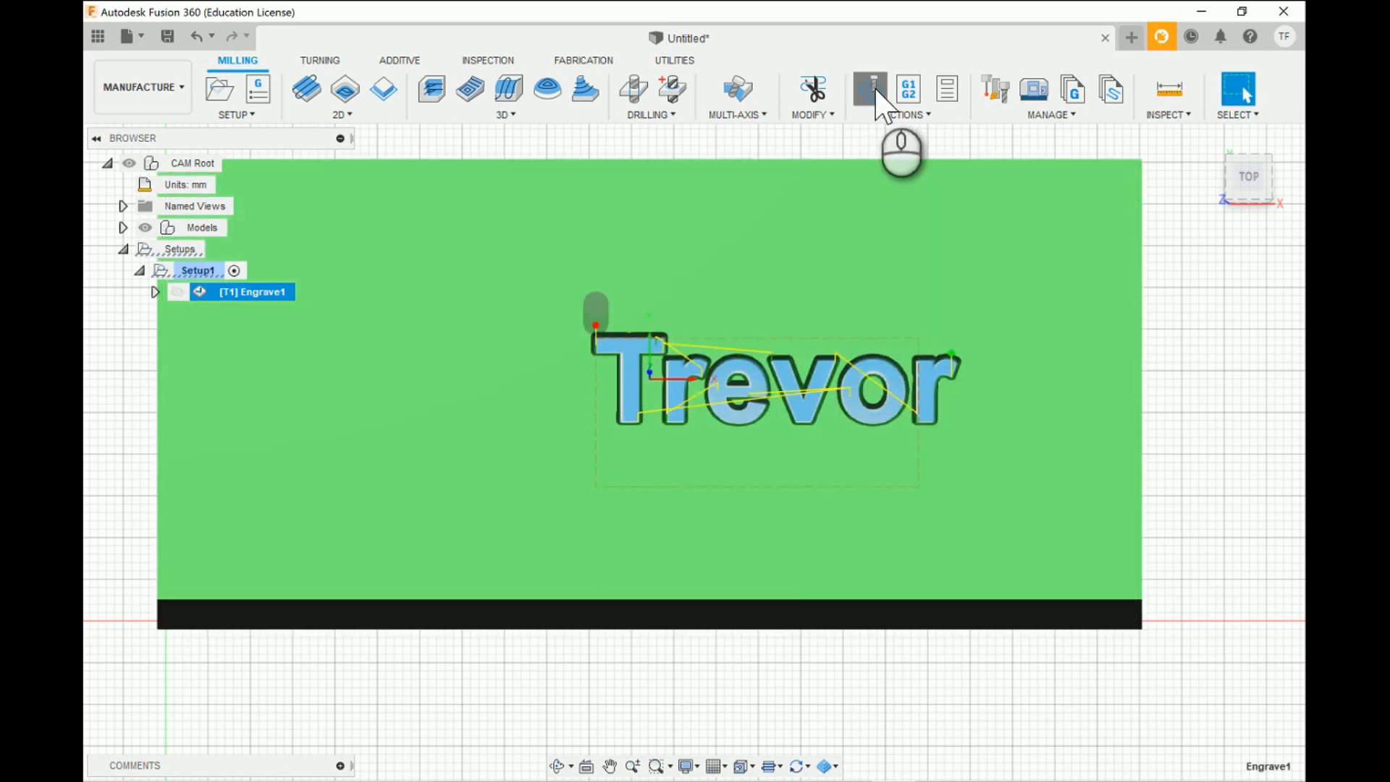
# - Simulate the Engrave toolpath on the block, inspect it from an angled view, and exit the simulation
pyautogui.click(871, 89)
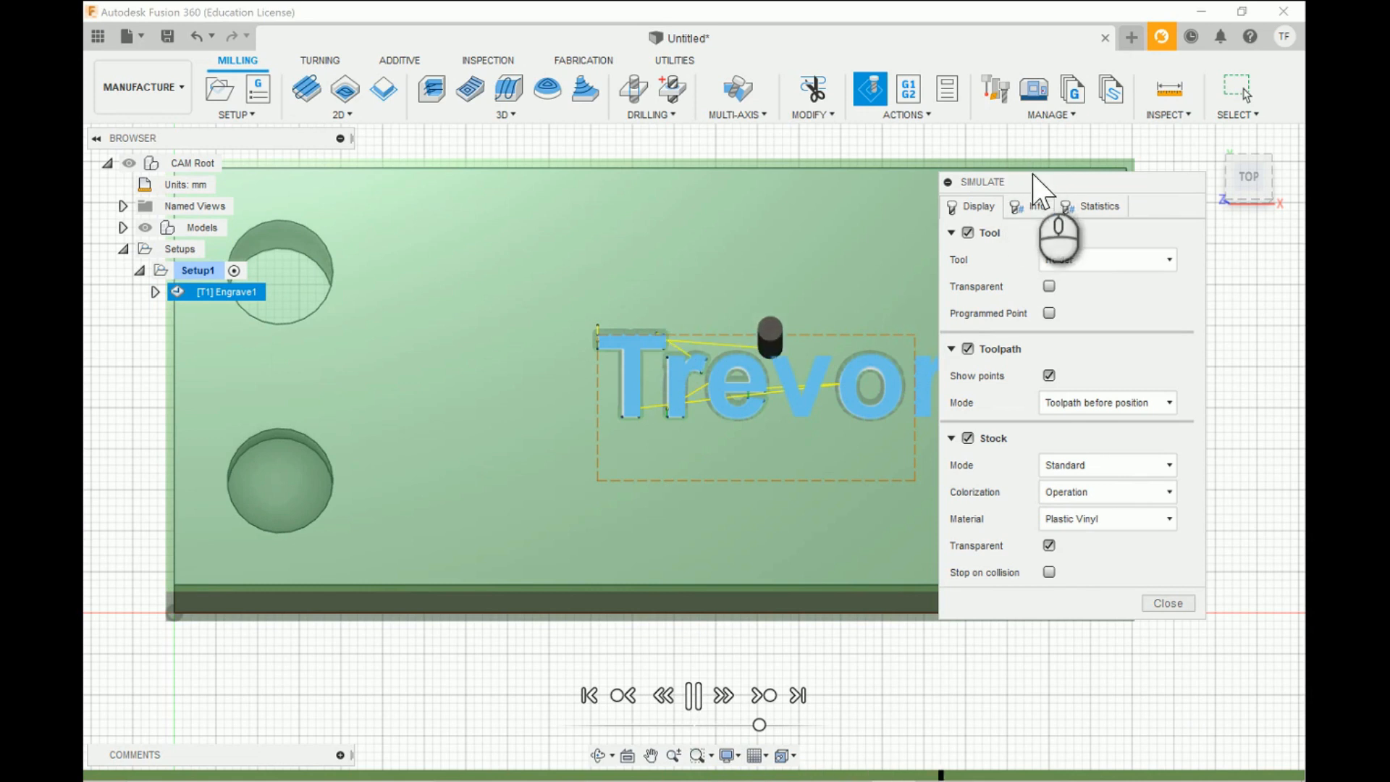
pyautogui.moveTo(1033, 176); pyautogui.dragTo(1102, 185)
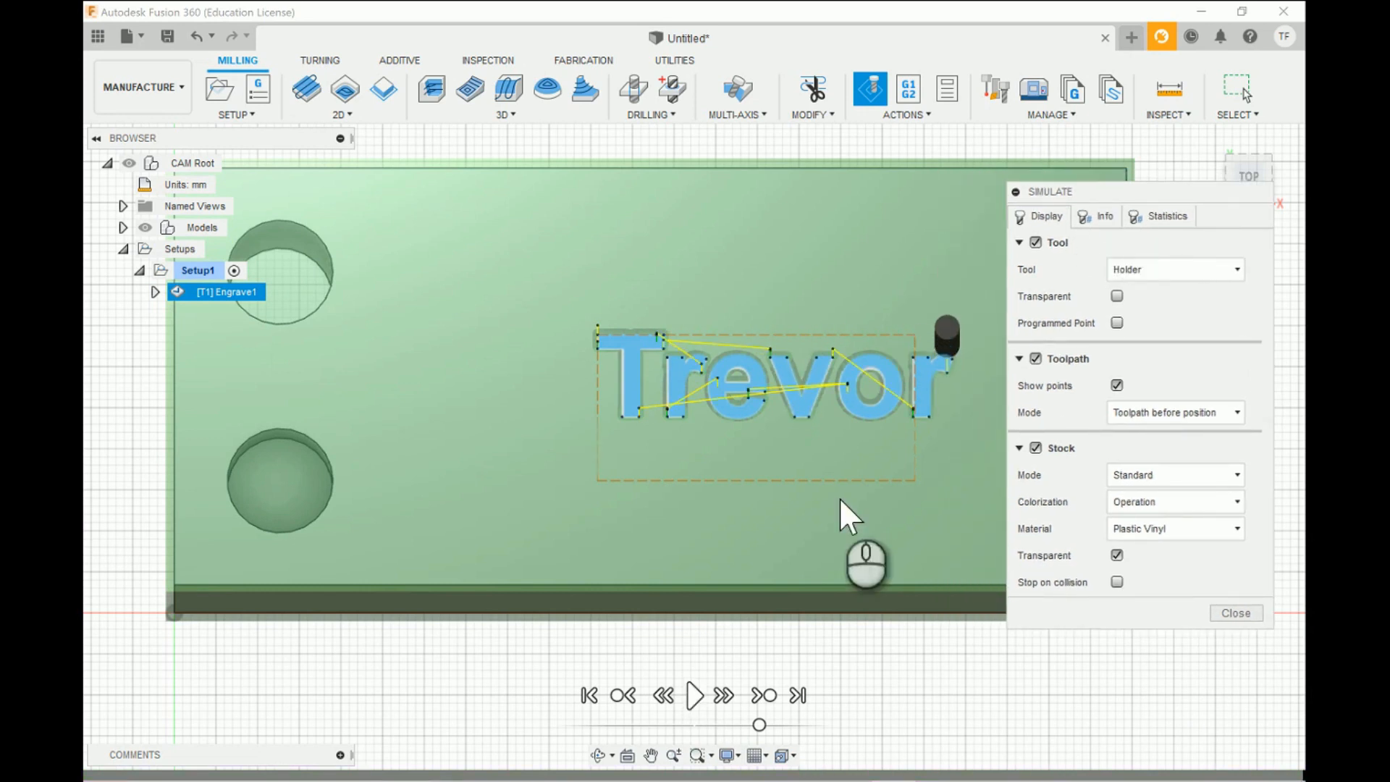
pyautogui.click(599, 755)
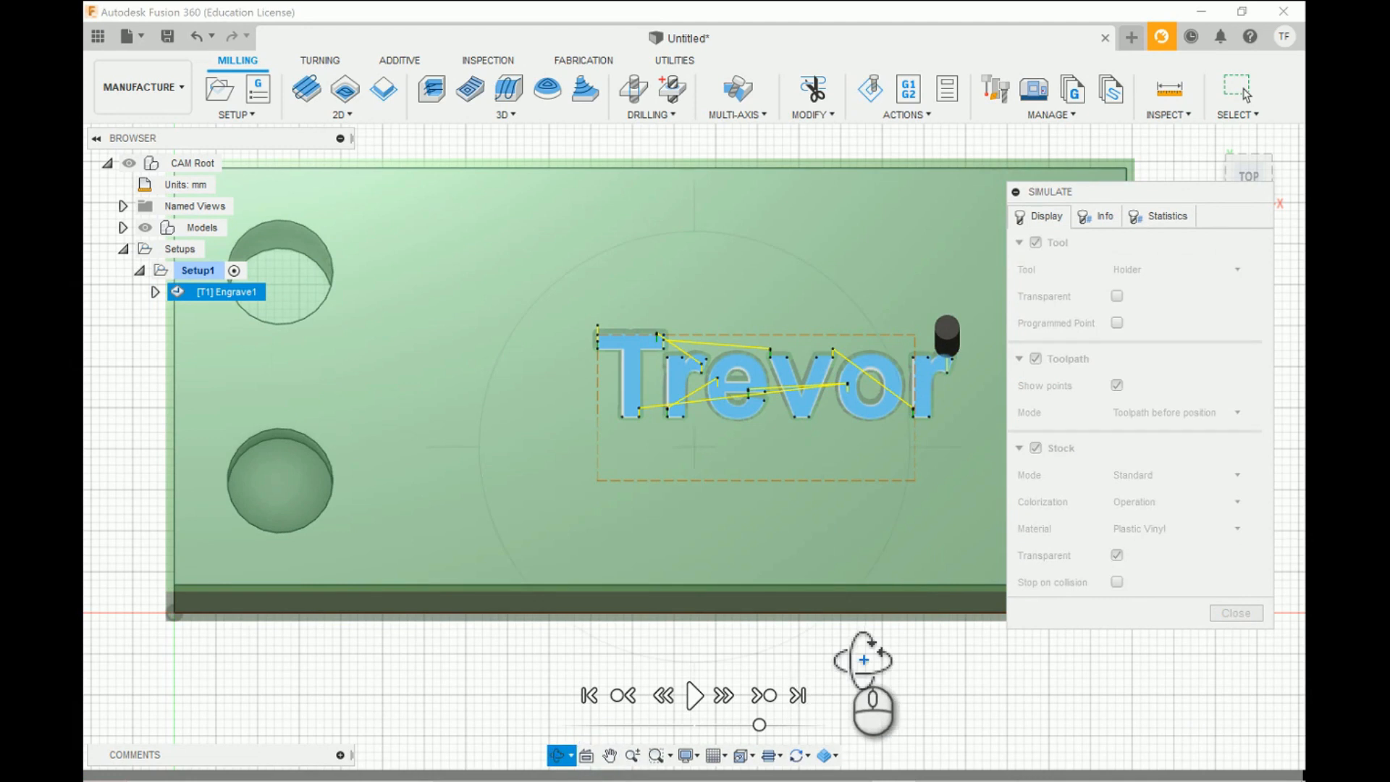
pyautogui.moveTo(869, 645); pyautogui.dragTo(879, 613)
pyautogui.press('Escape')
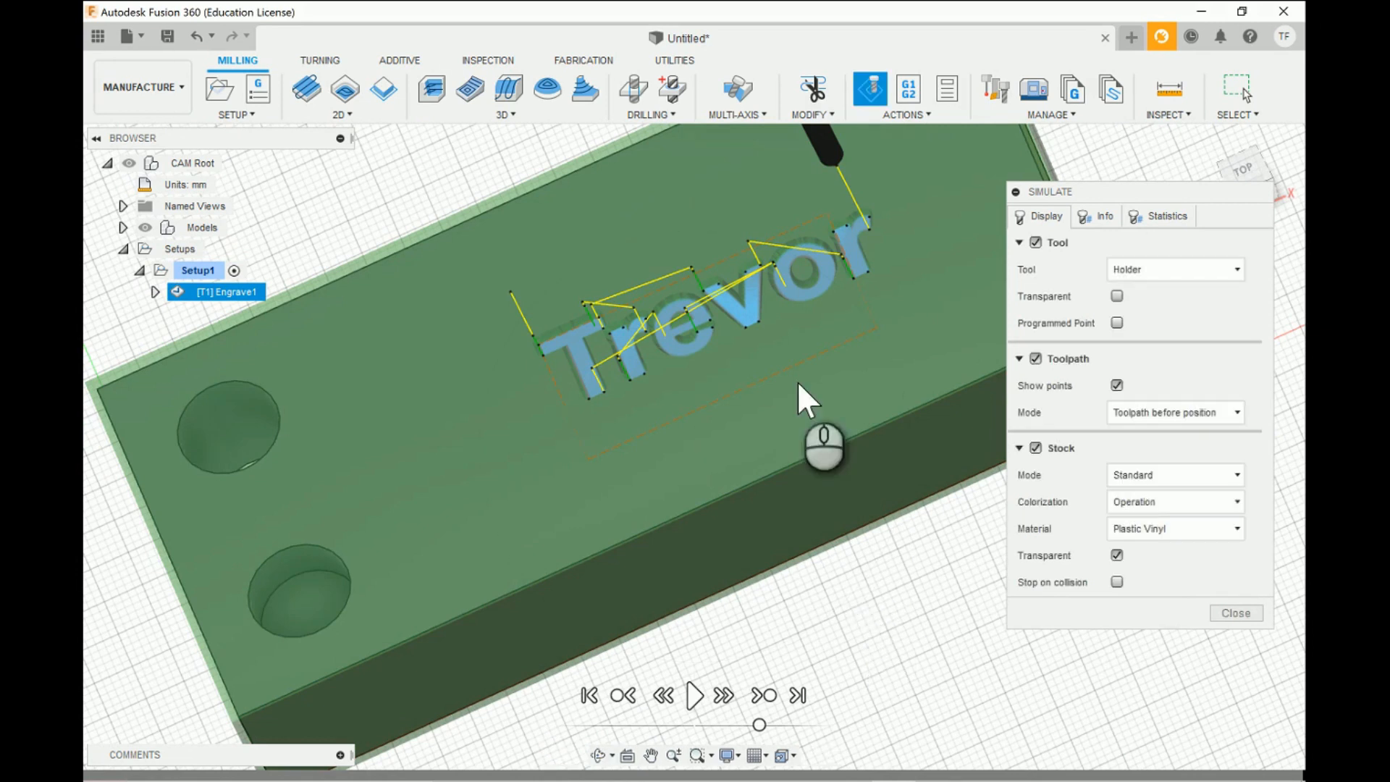
pyautogui.press('Escape')
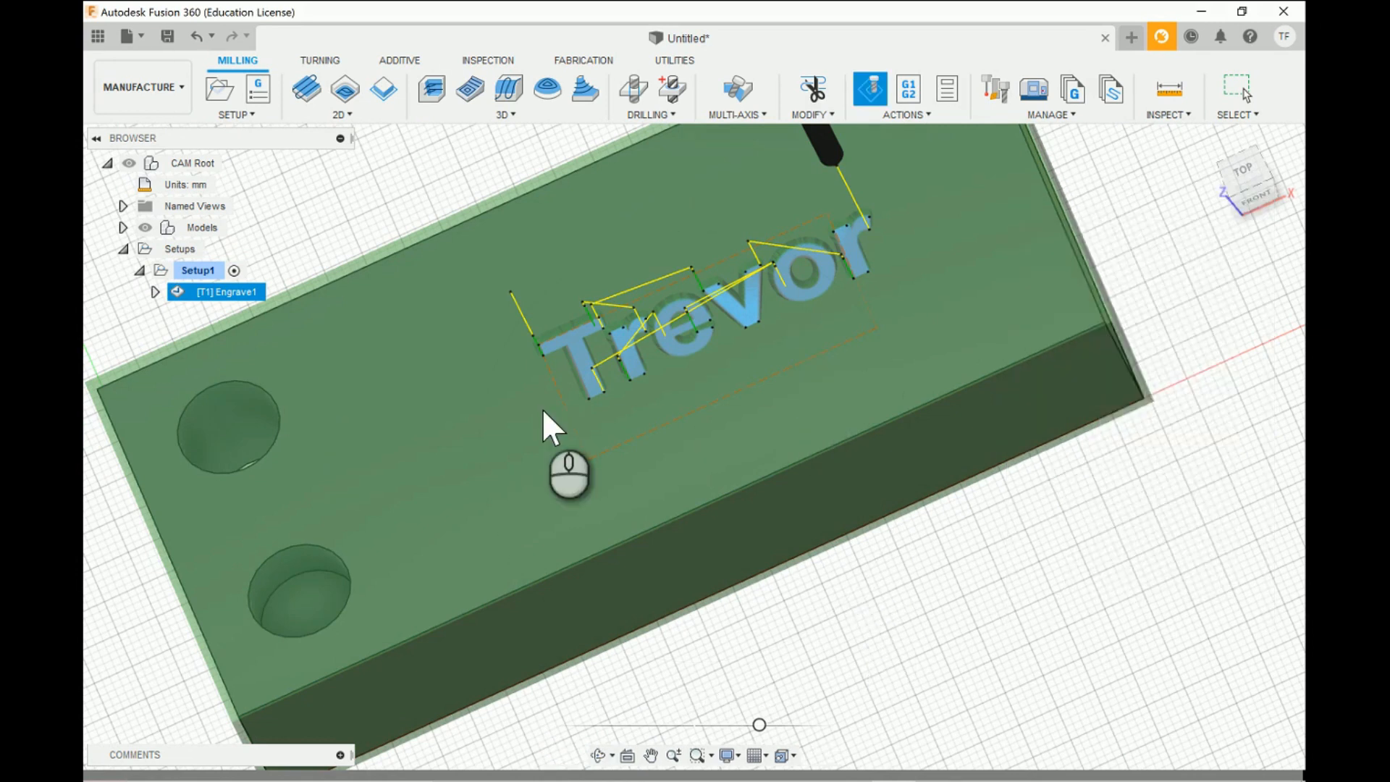
pyautogui.click(543, 410)
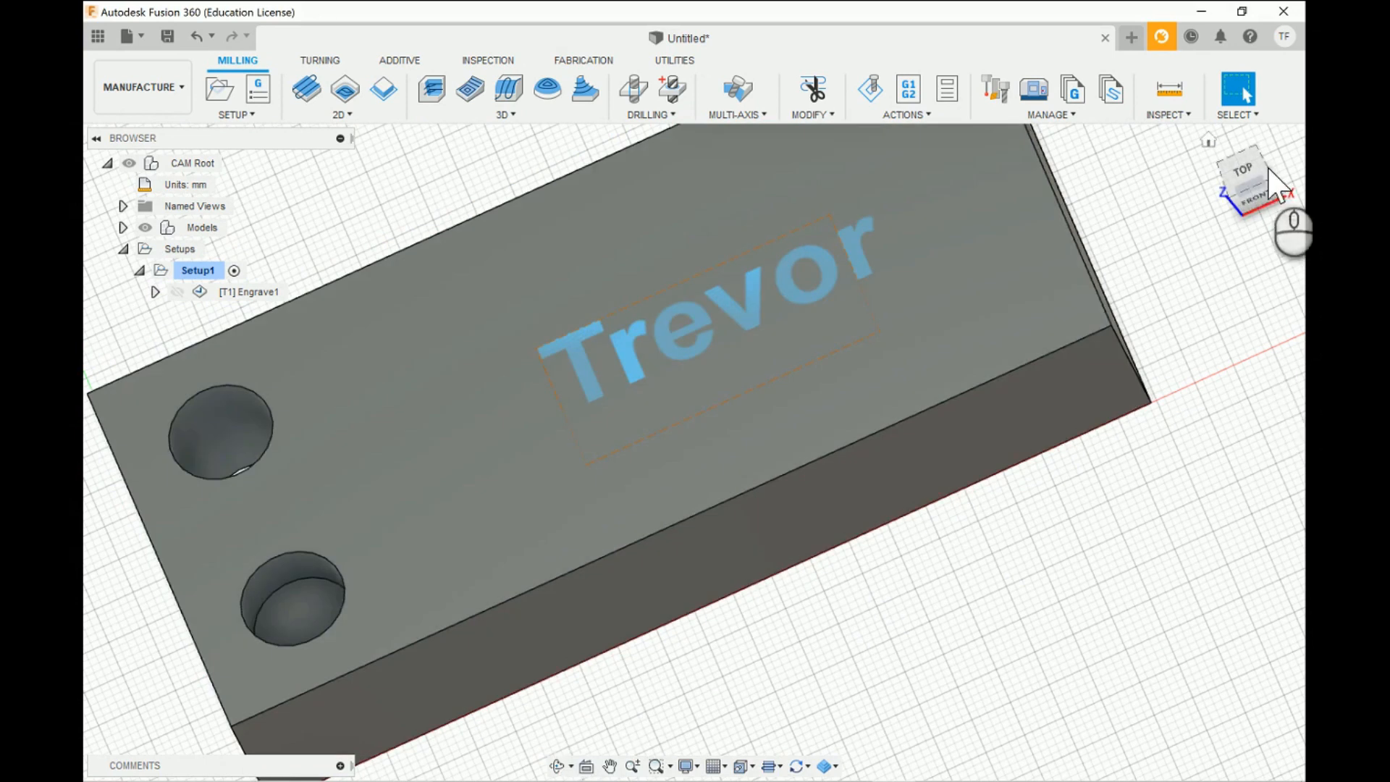
pyautogui.click(1245, 170)
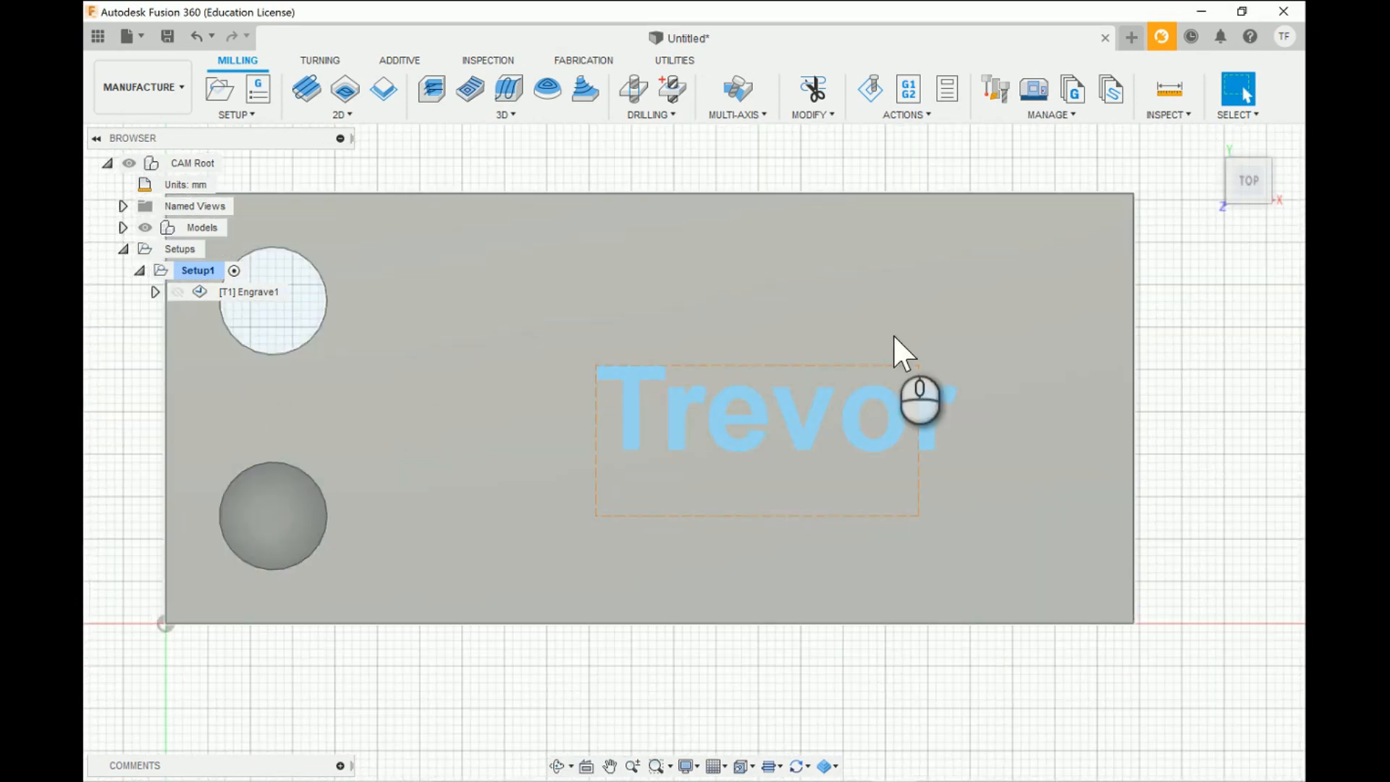
pyautogui.scroll(2, 894, 336)
pyautogui.scroll(-3, 894, 336)
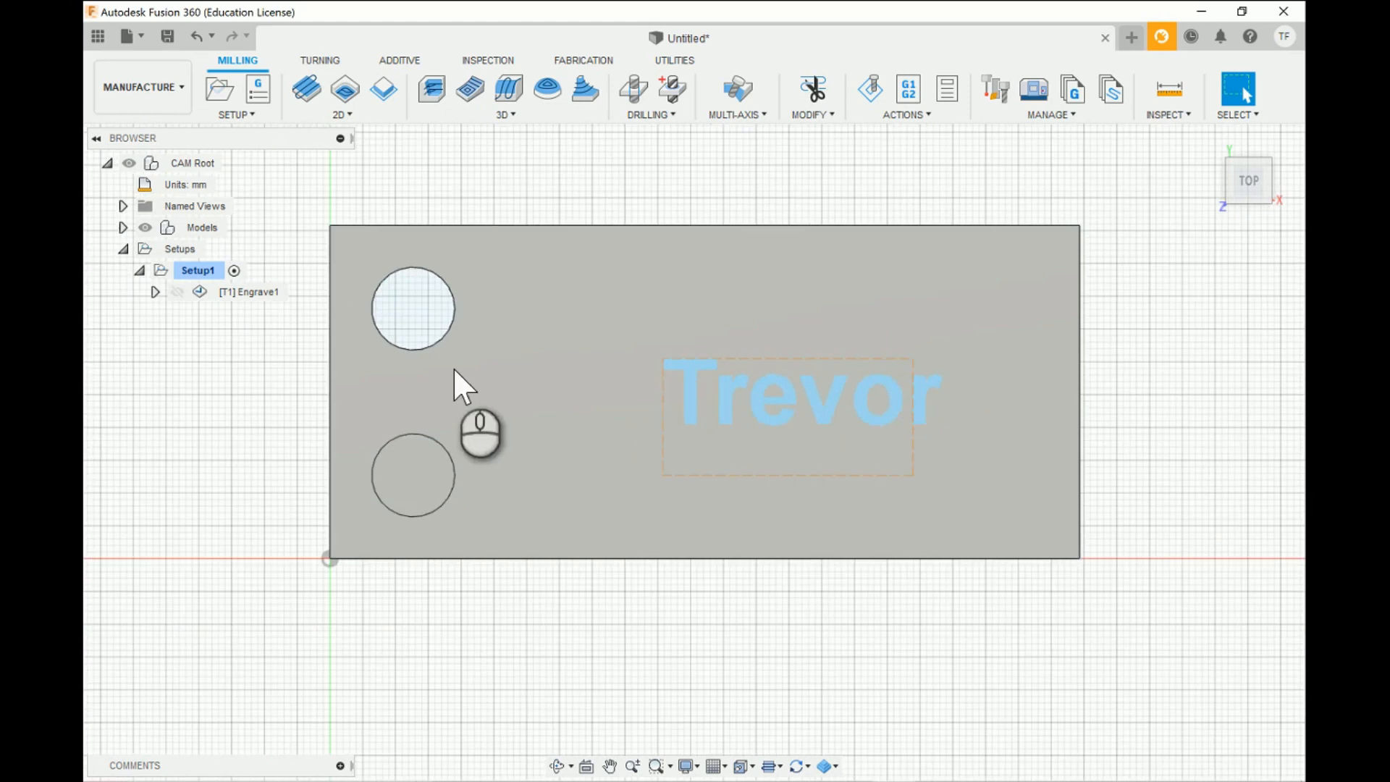
pyautogui.scroll(3, 398, 362)
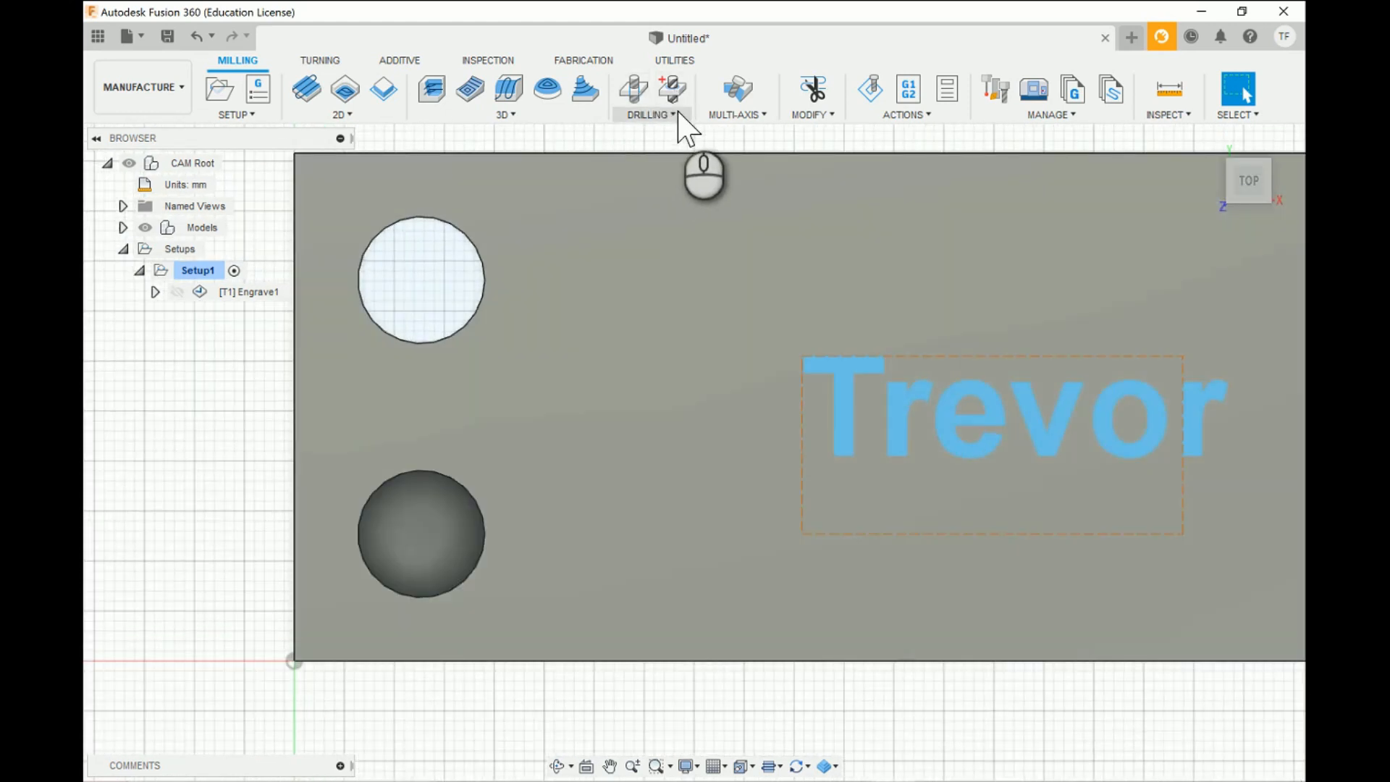
pyautogui.click(675, 116)
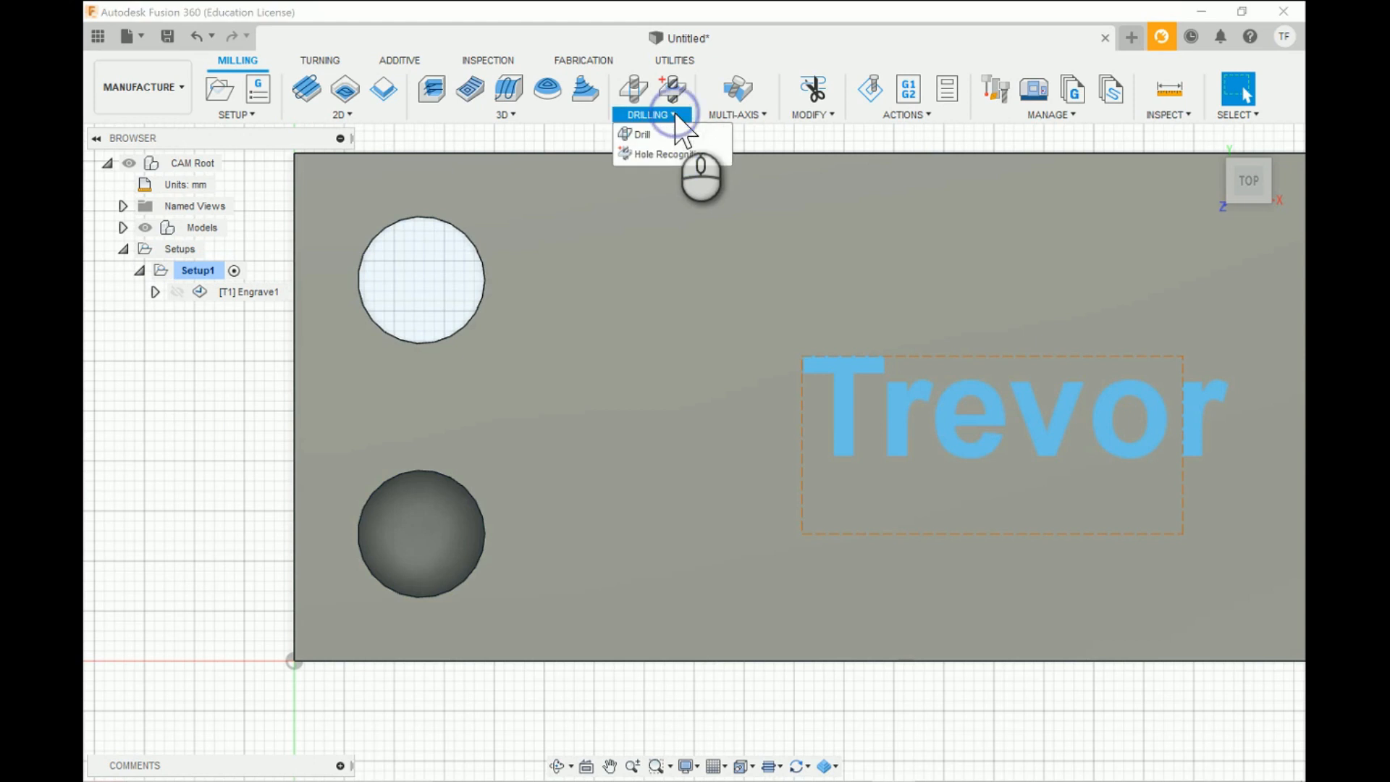
pyautogui.click(653, 154)
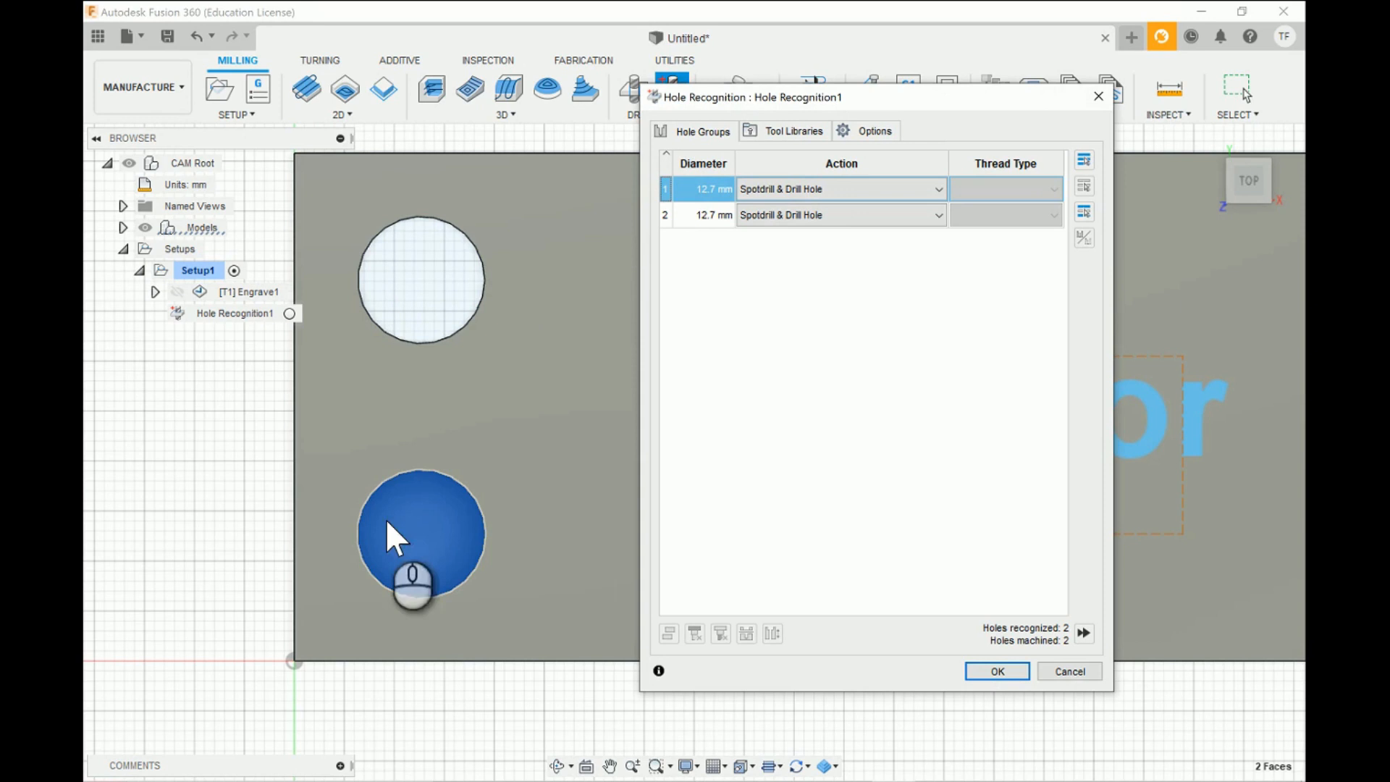
pyautogui.click(1068, 670)
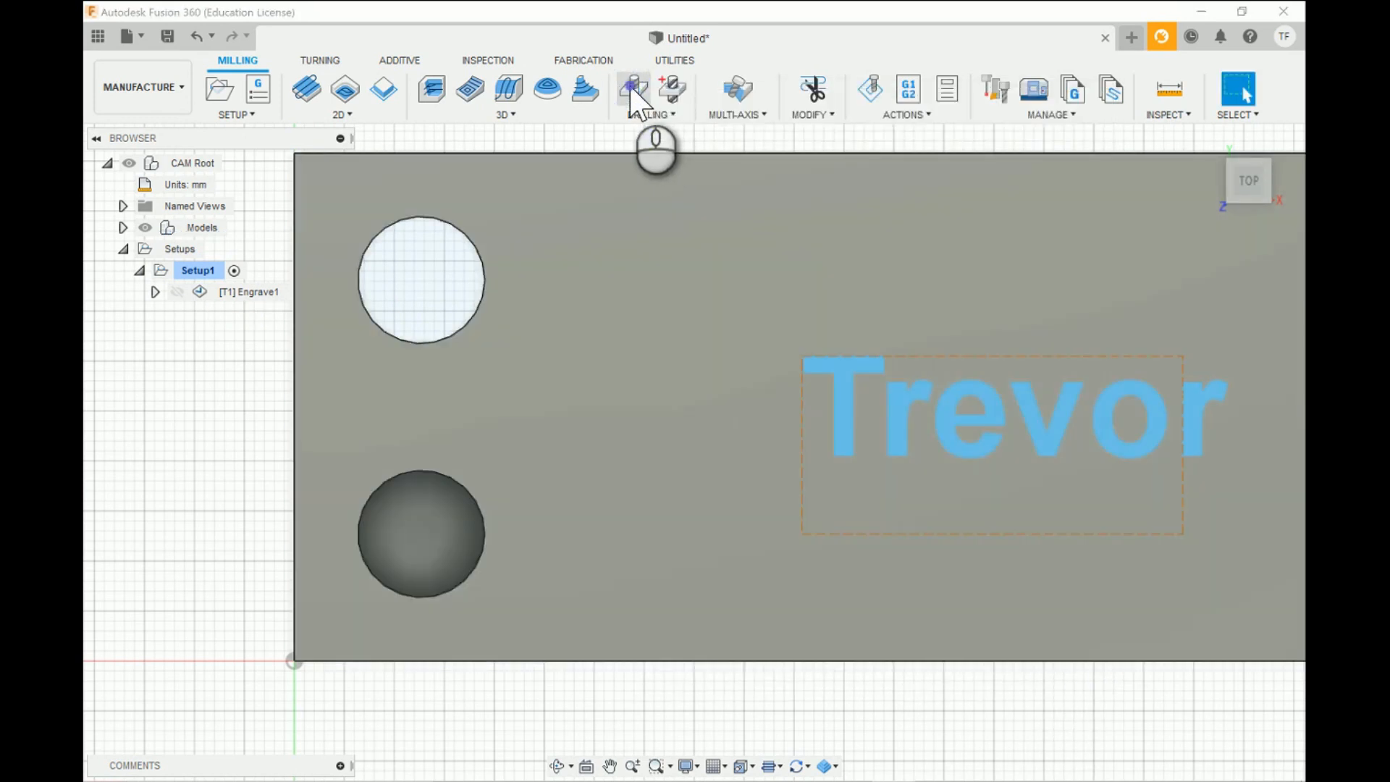
# - Start a Drill operation and create a new flat end mill in the Untitled document's tool library
pyautogui.click(631, 94)
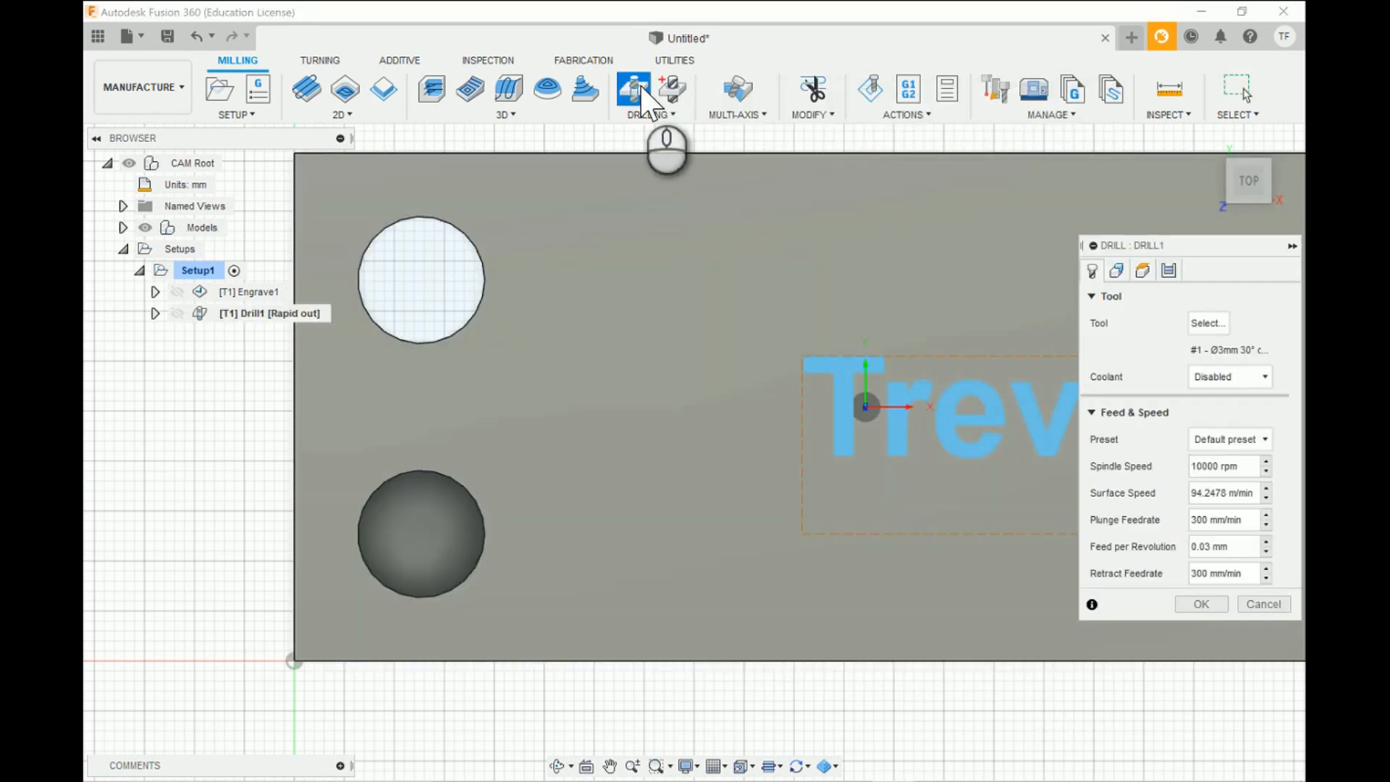
pyautogui.click(1205, 323)
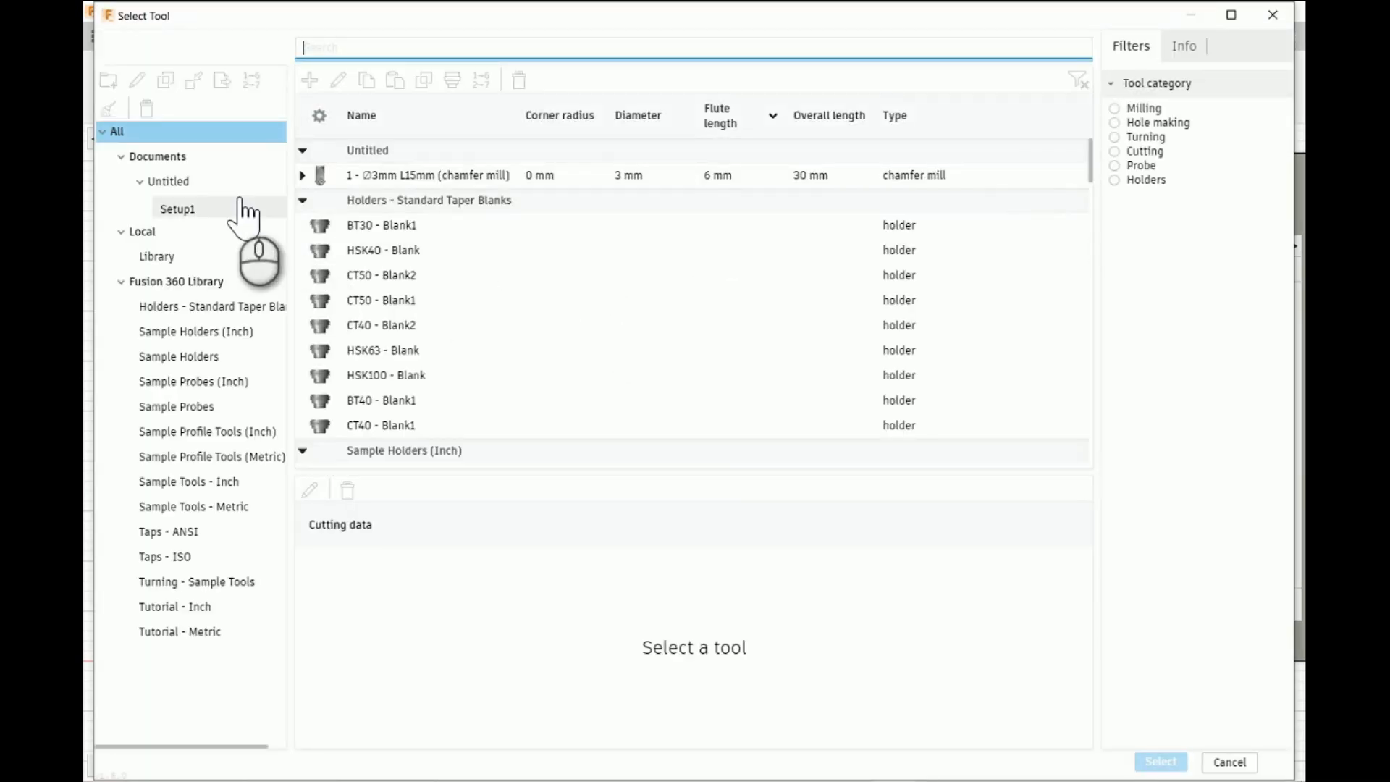
pyautogui.click(202, 187)
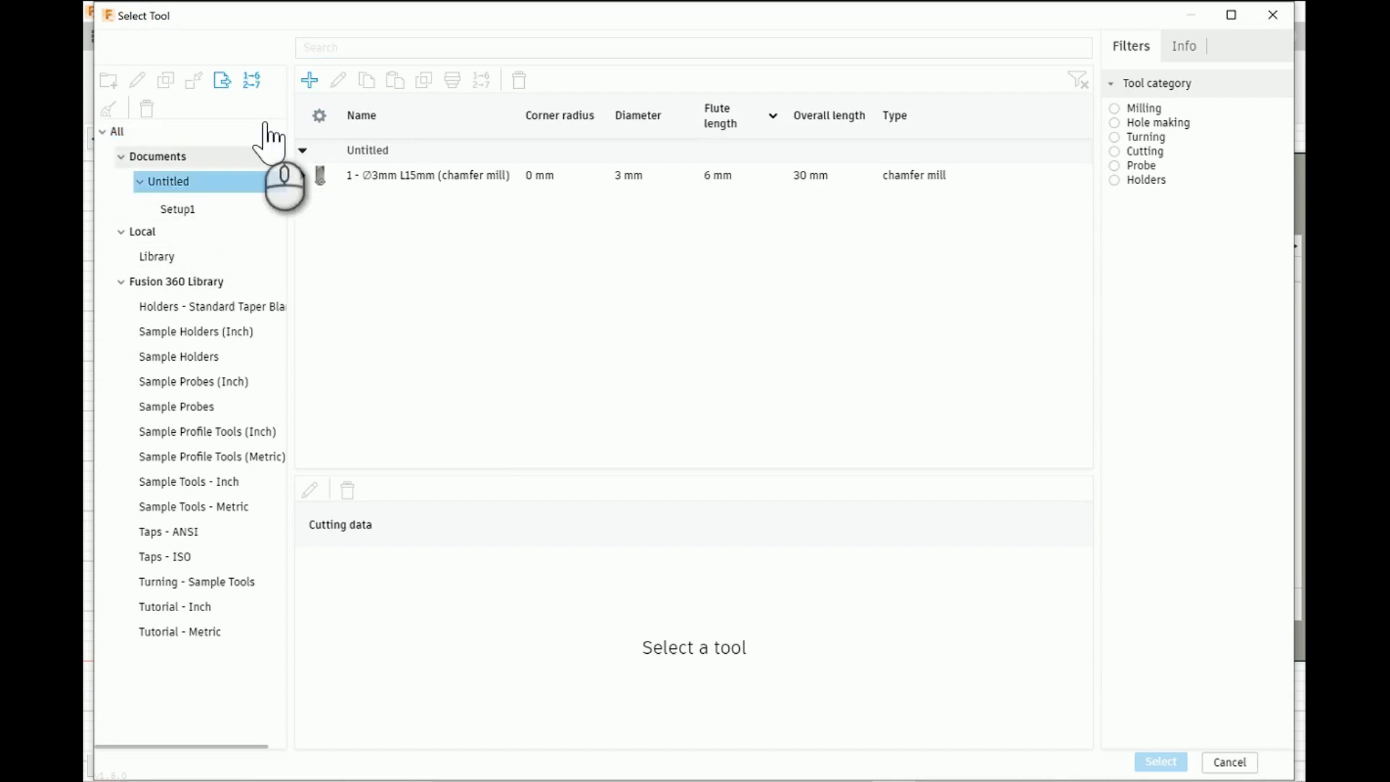
pyautogui.click(311, 84)
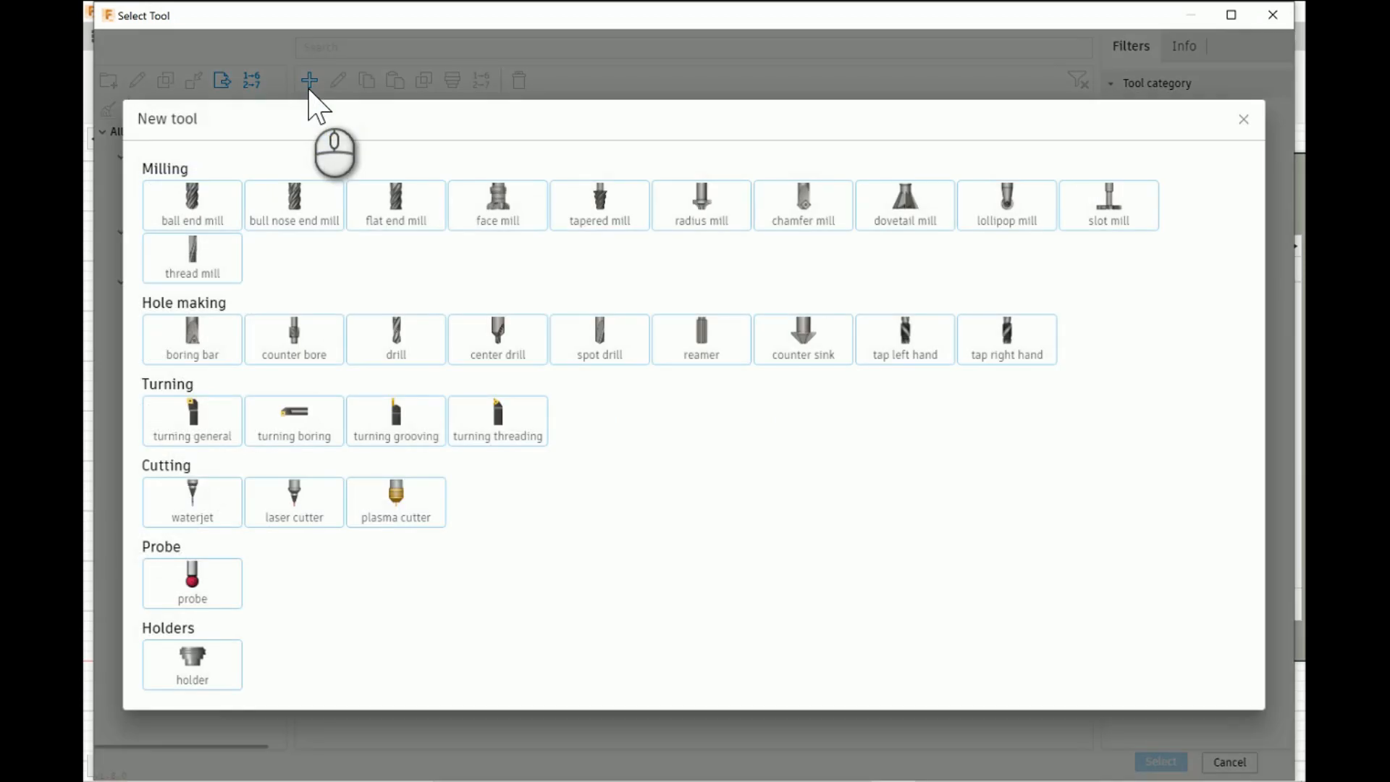
pyautogui.click(409, 217)
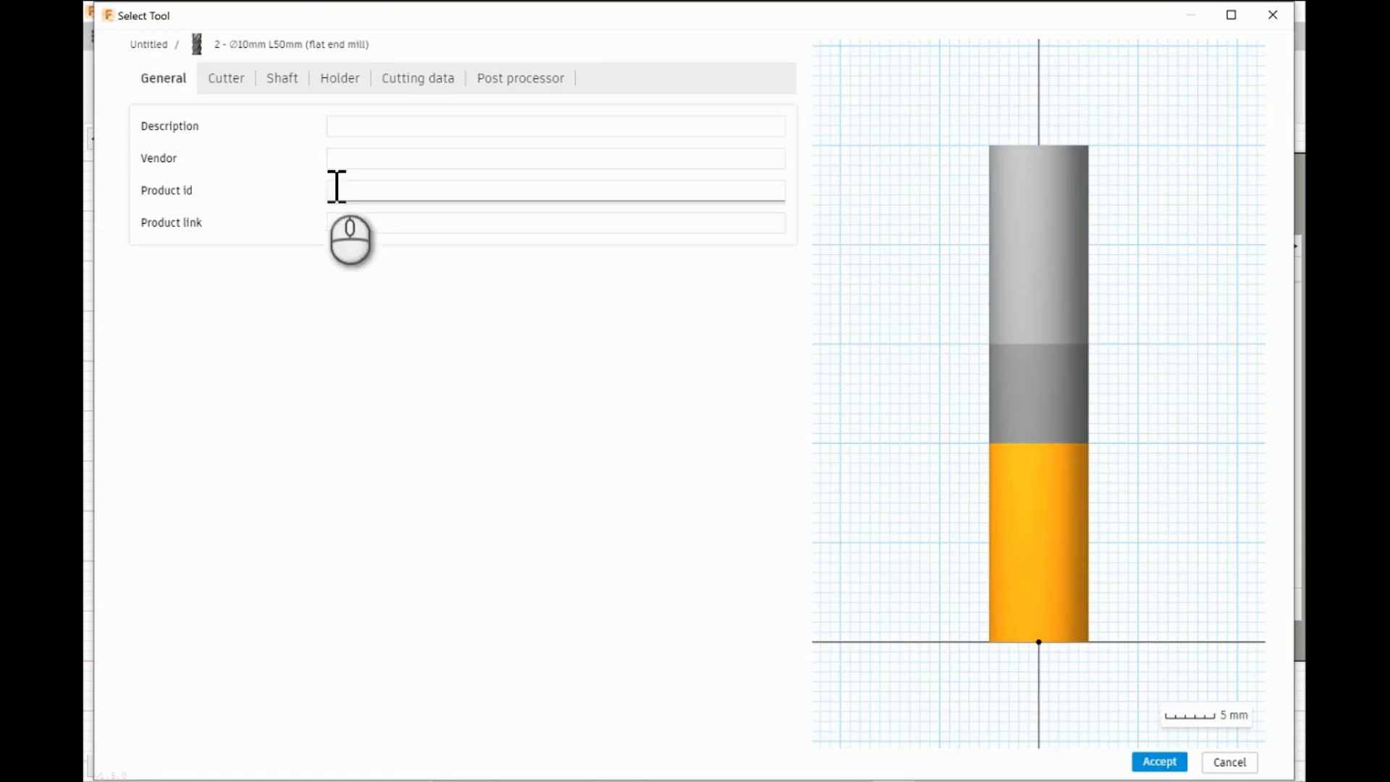
# - Set the new flat end mill to 2 flutes and carbide material
pyautogui.click(229, 78)
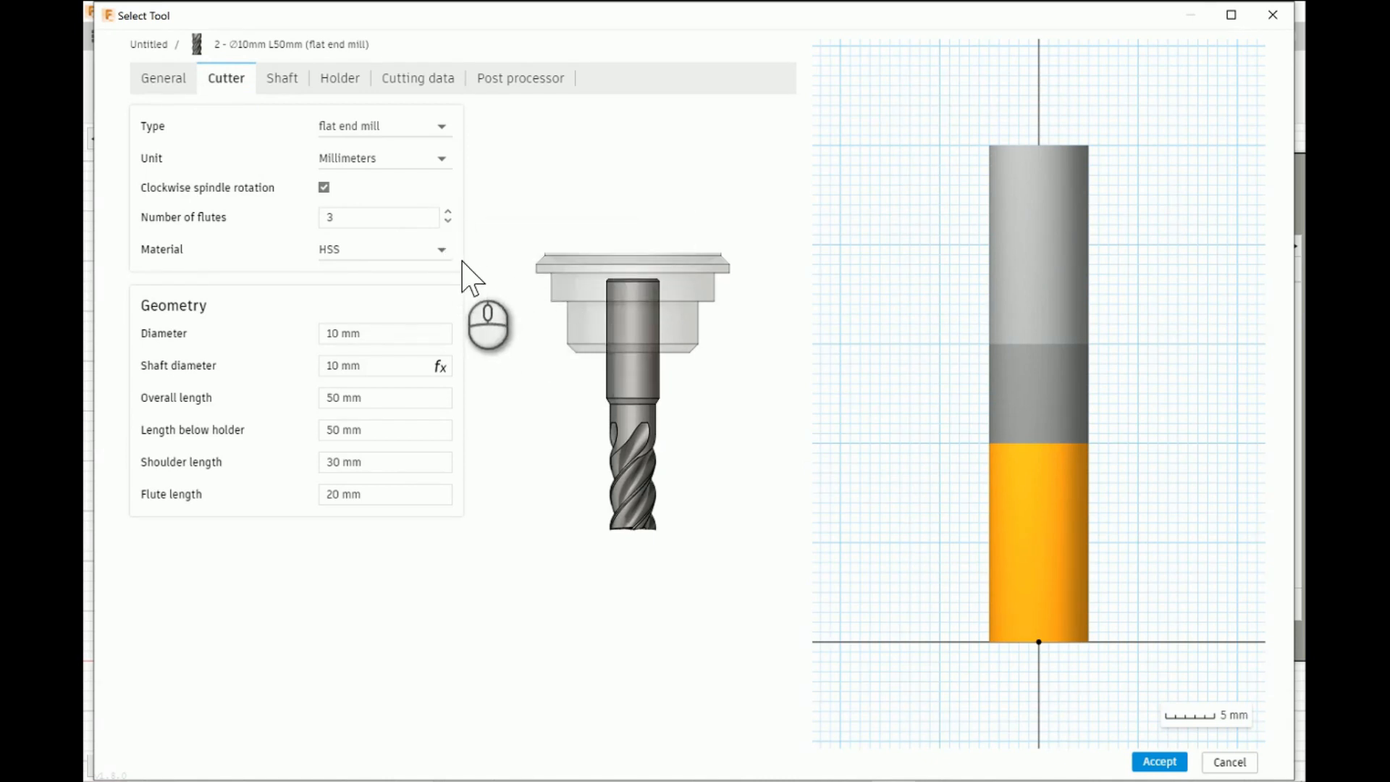
pyautogui.click(448, 220)
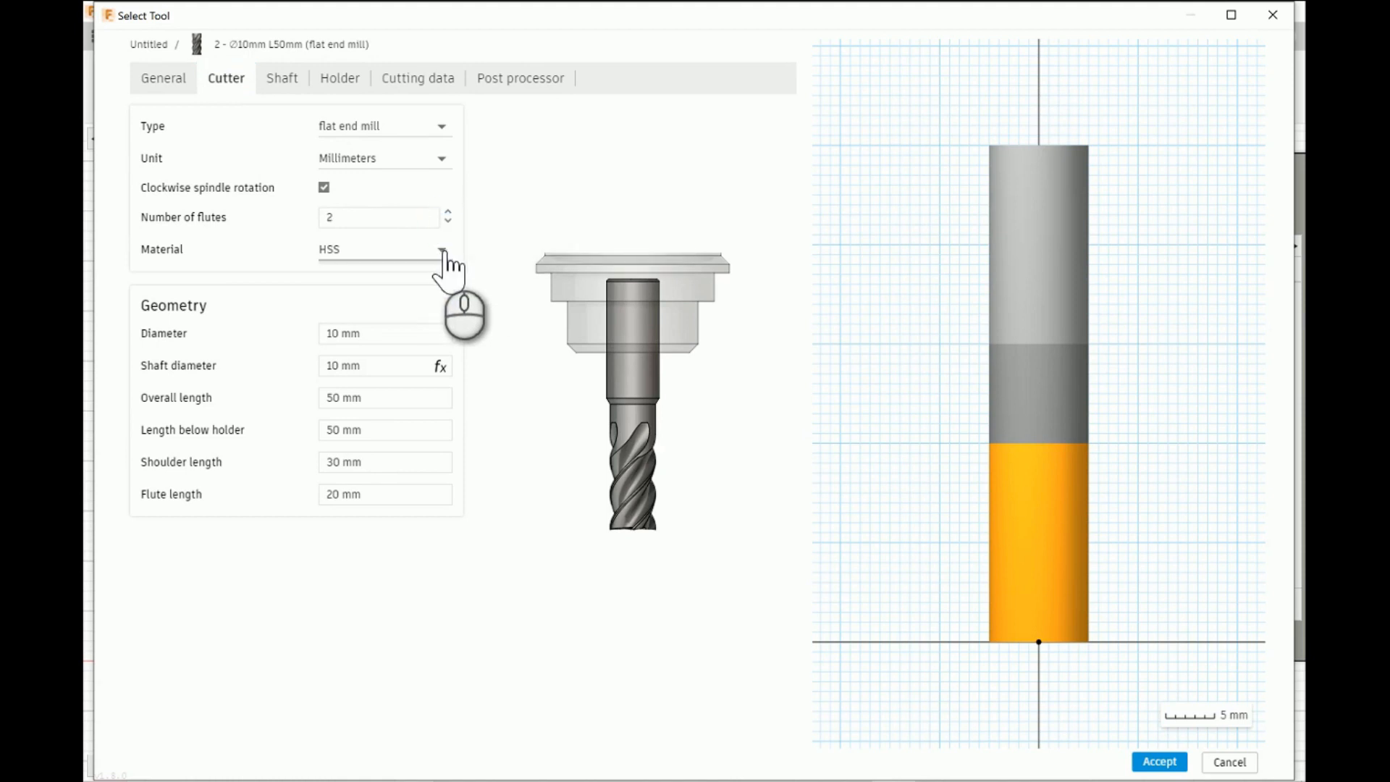
pyautogui.click(443, 250)
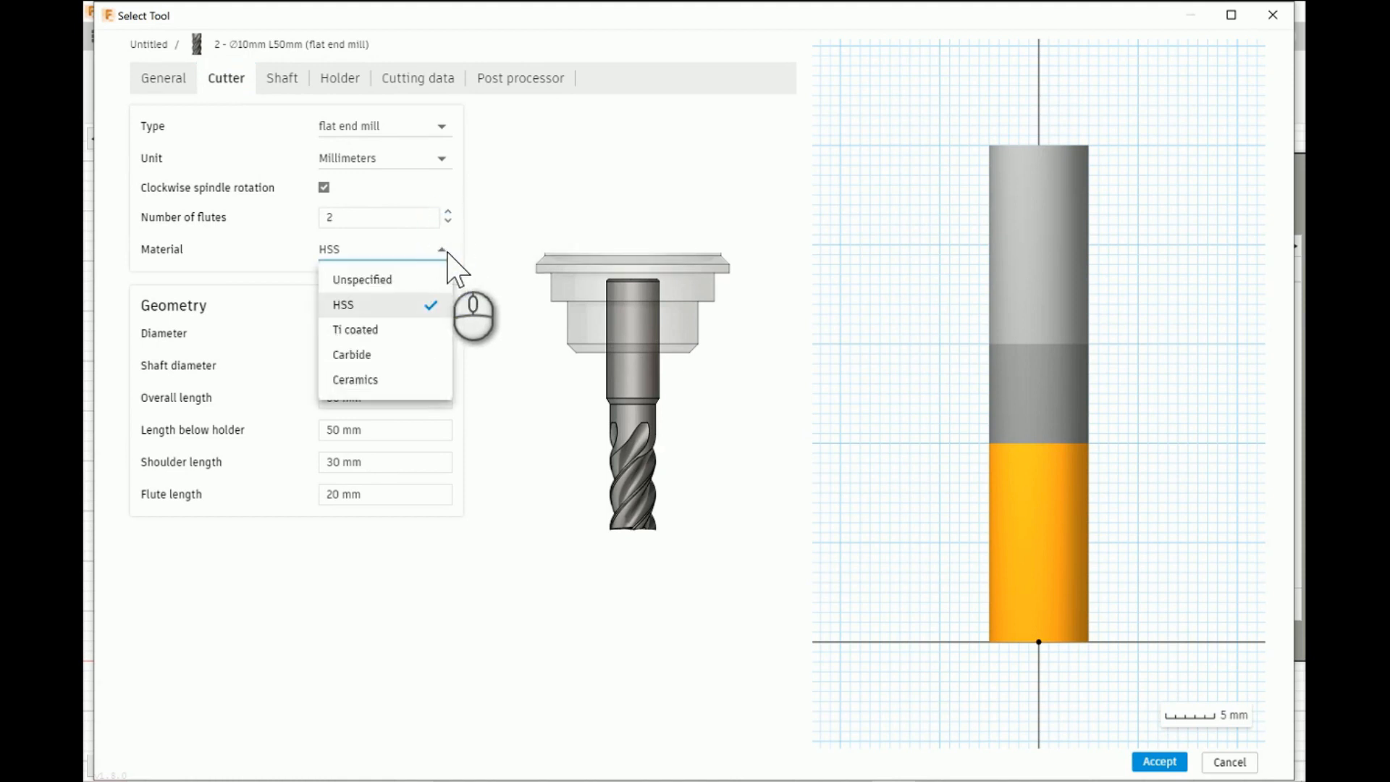
pyautogui.click(375, 354)
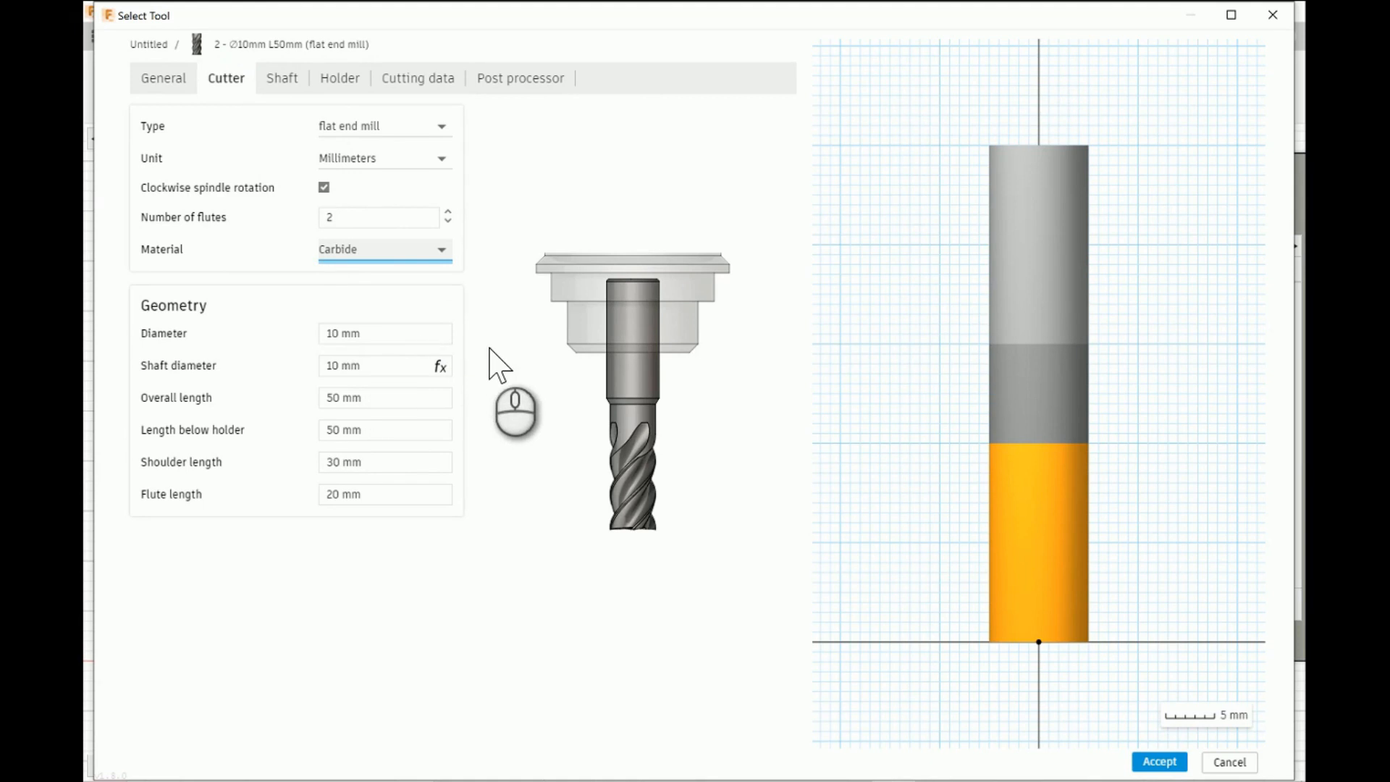
pyautogui.click(396, 344)
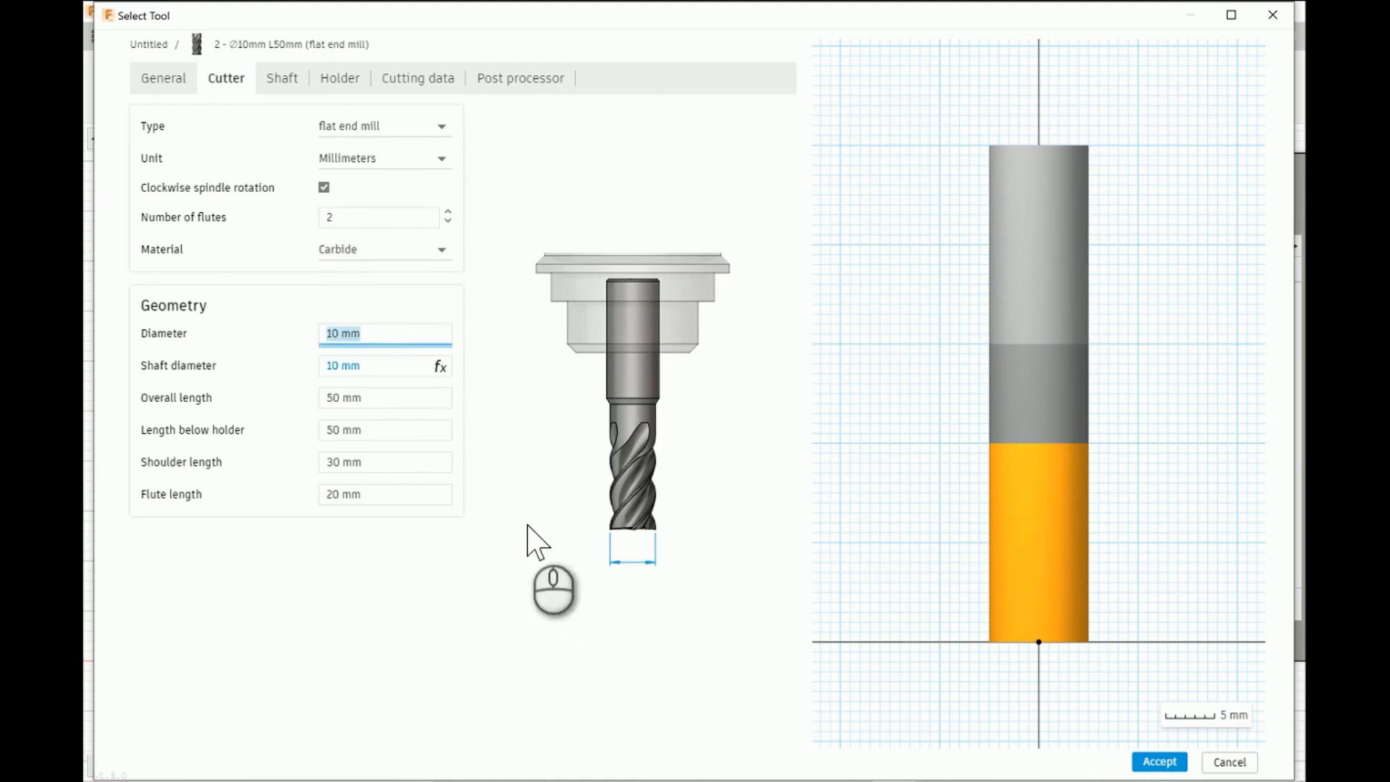
pyautogui.click(188, 76)
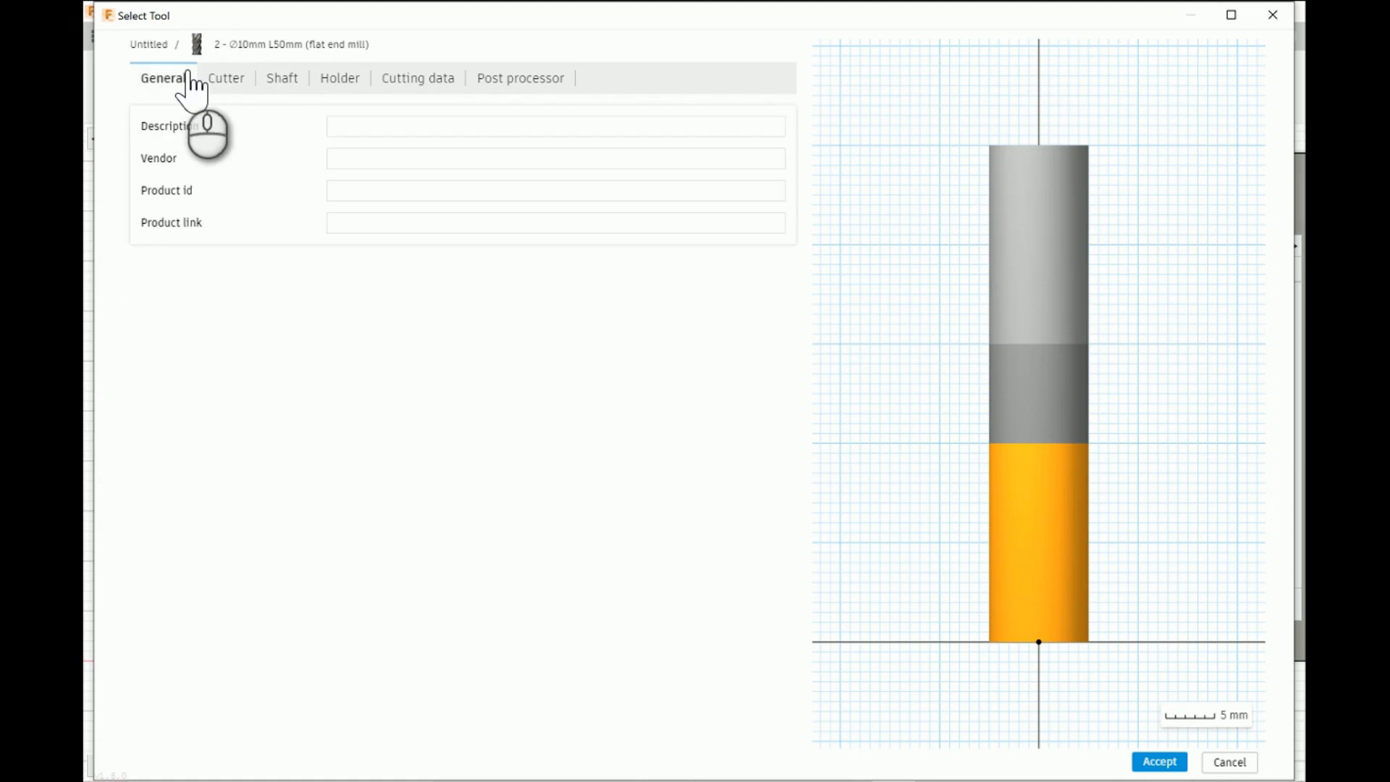
# - Discard the new millimetre tool, leave tool selection, and change the CAM document's active units to inch
pyautogui.click(1231, 761)
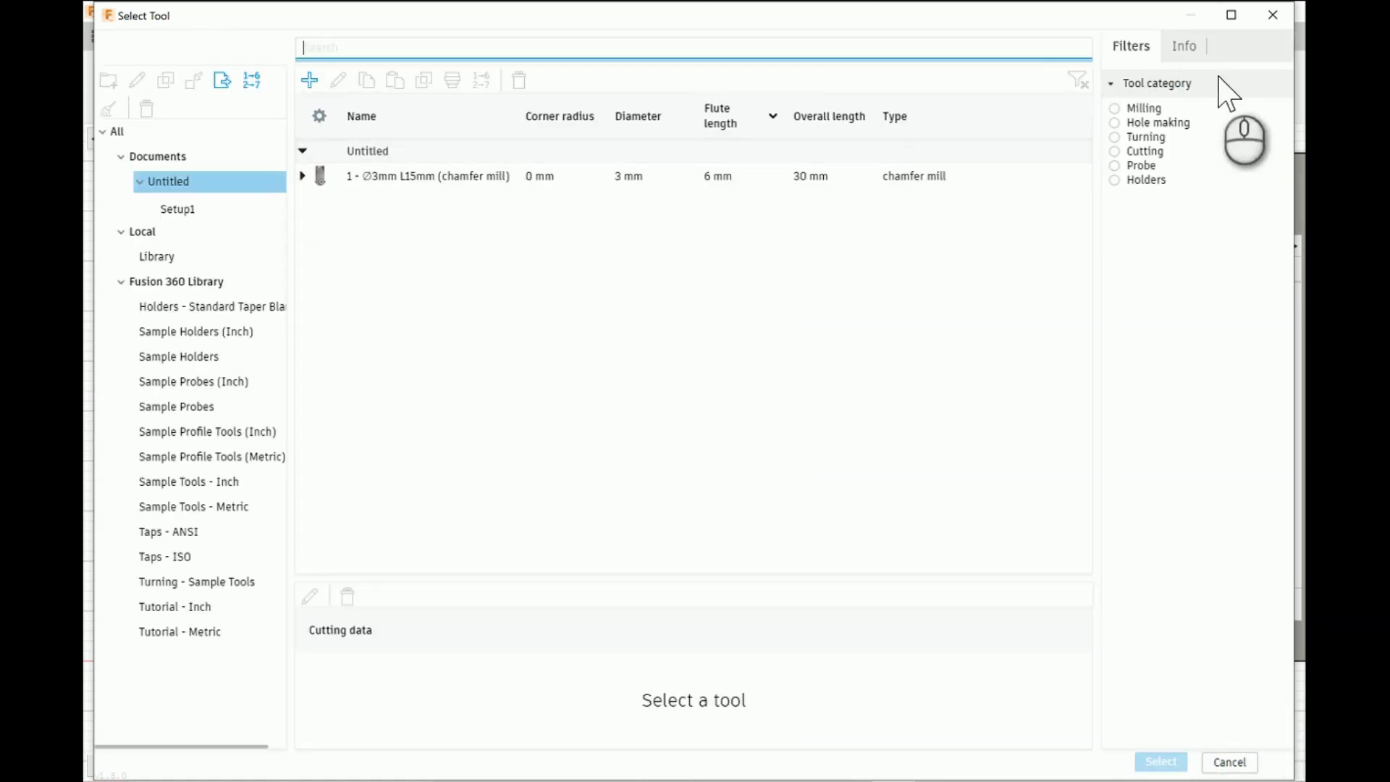
pyautogui.click(1272, 16)
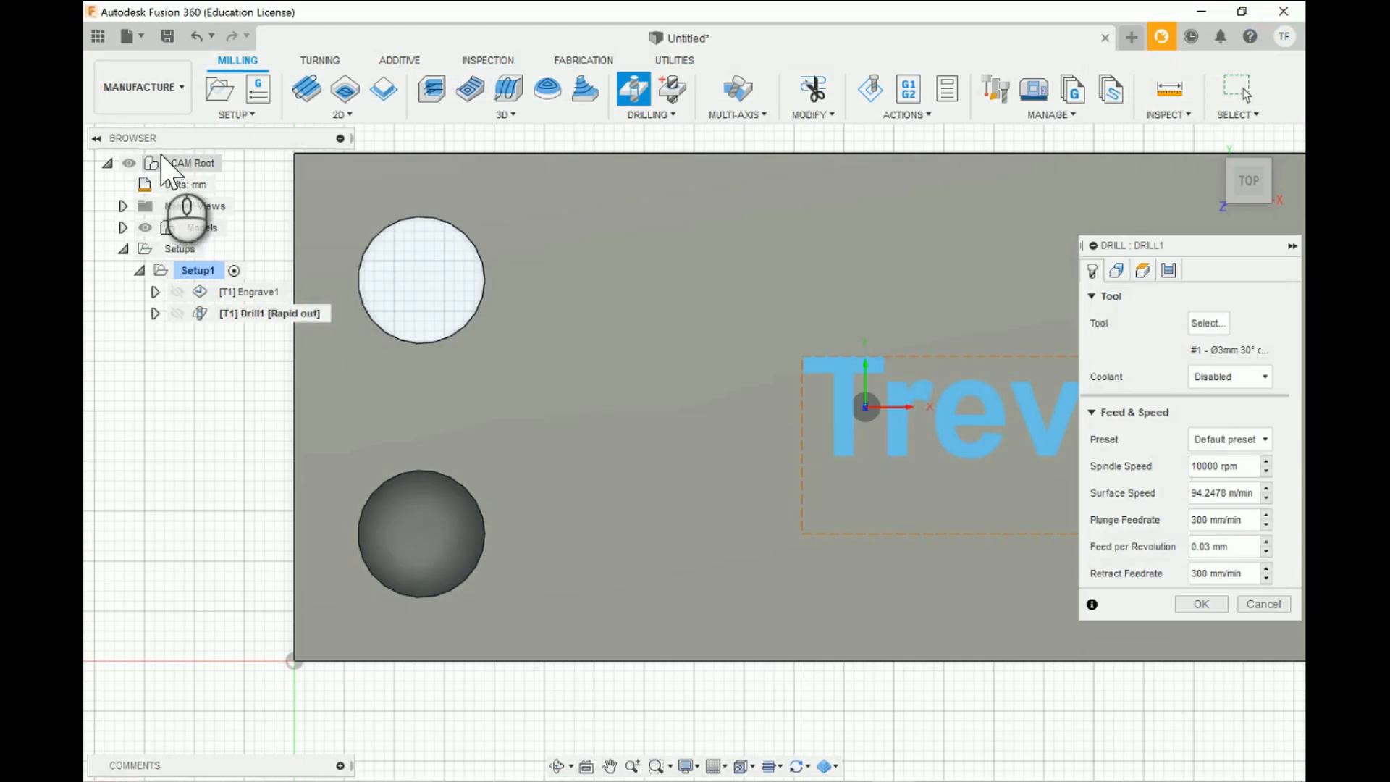
pyautogui.click(220, 185)
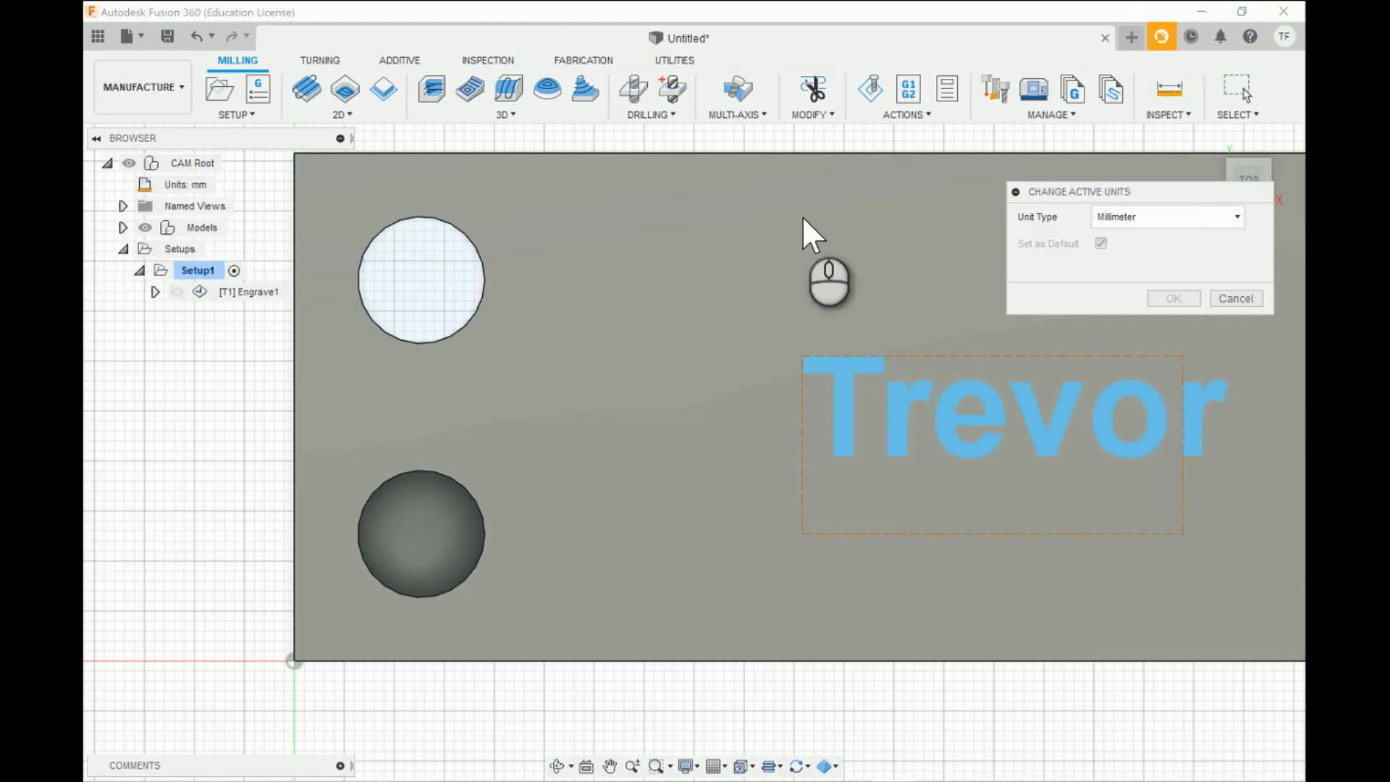
pyautogui.click(1231, 217)
pyautogui.click(1144, 259)
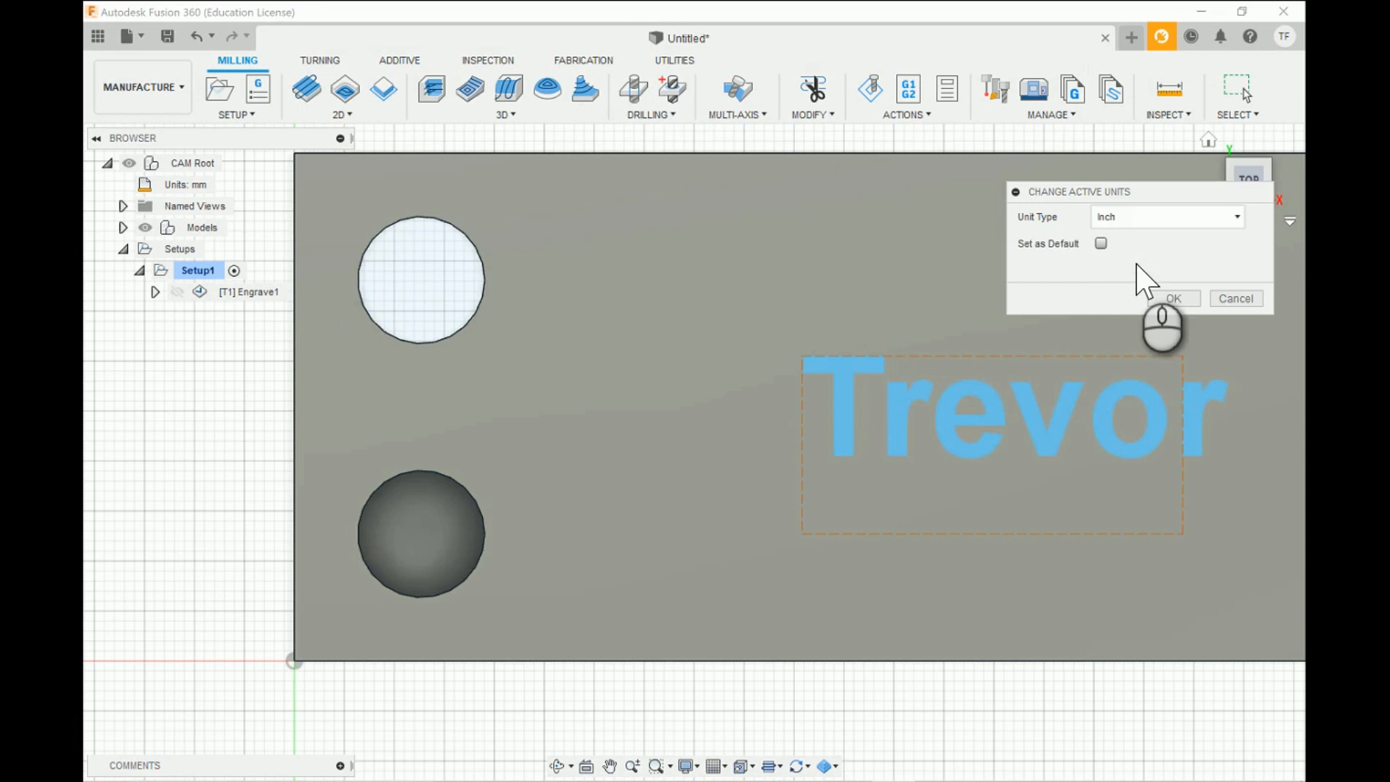
pyautogui.click(1174, 298)
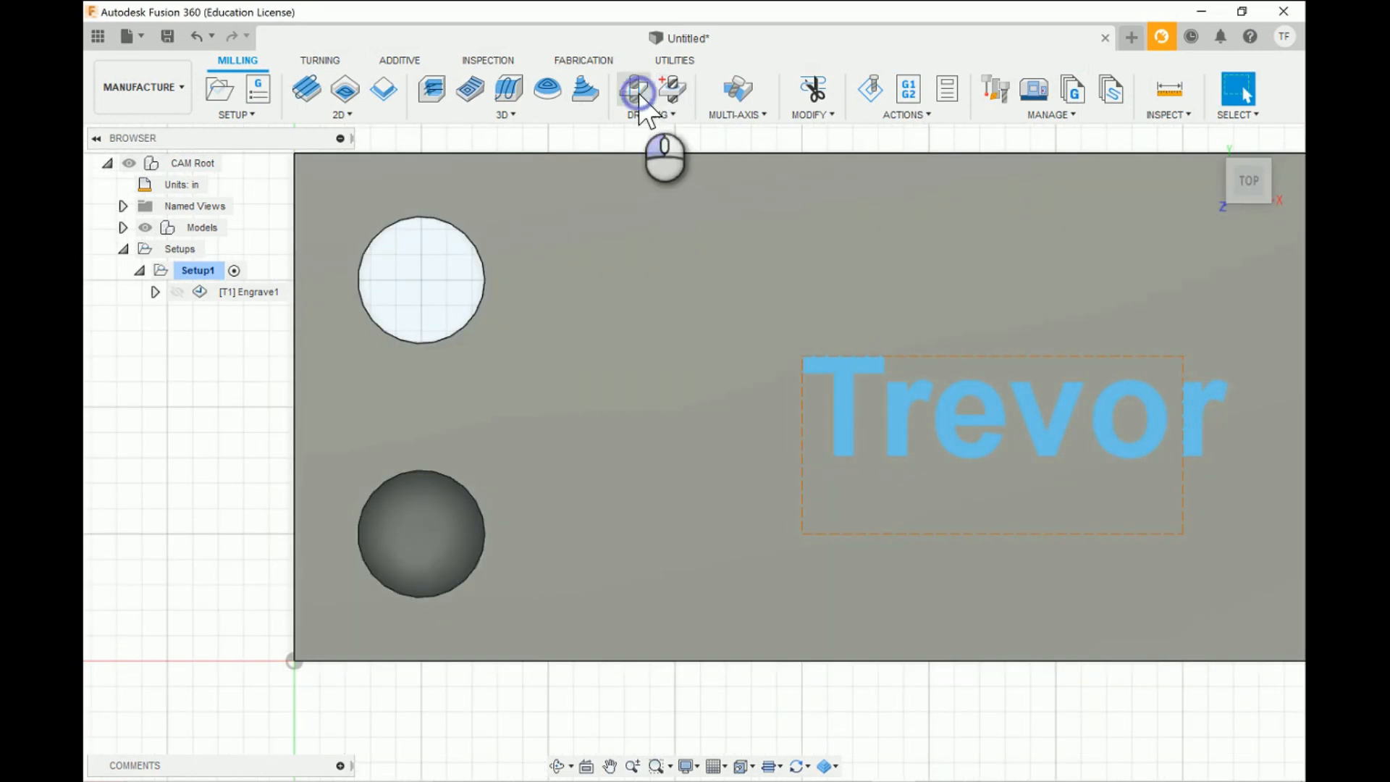
# - Start a new Drill operation and create a flat end mill in the Untitled document's tool library
pyautogui.click(636, 93)
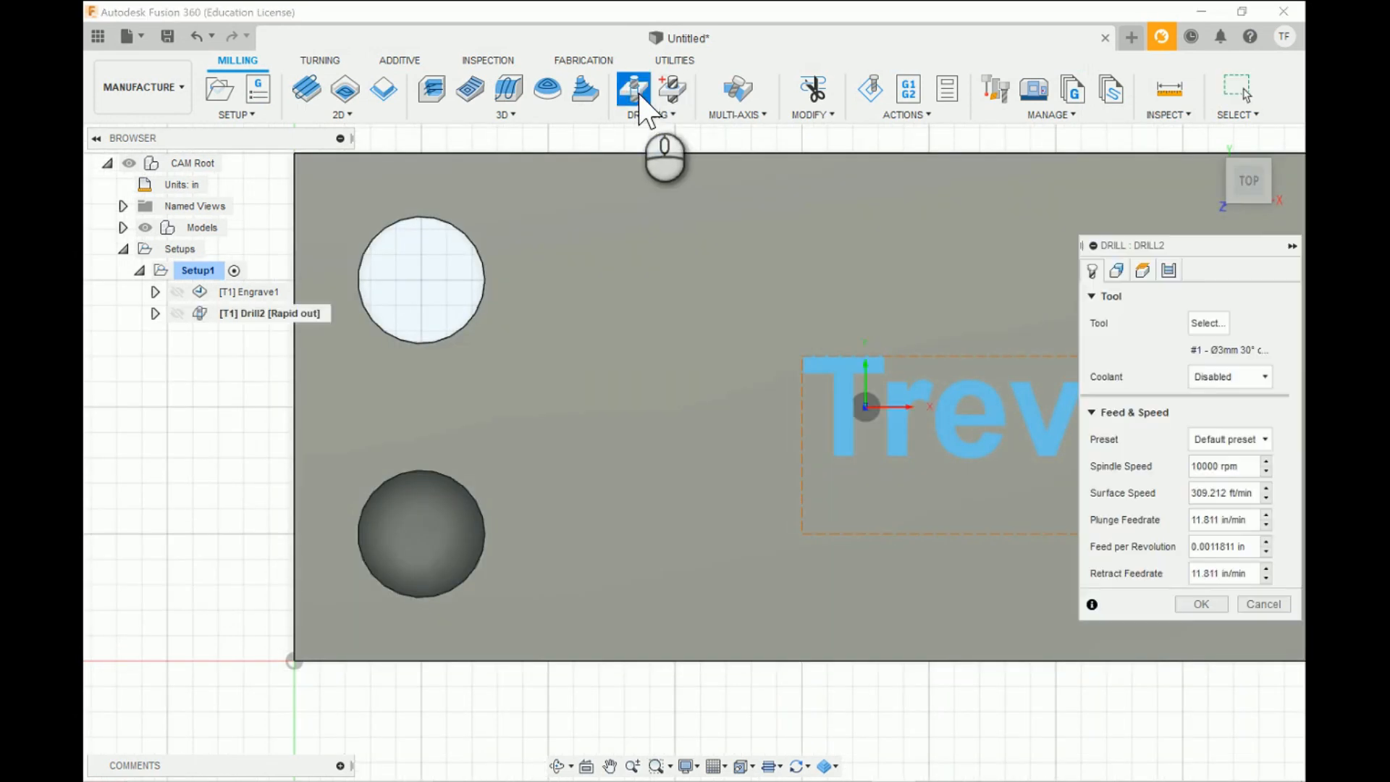
pyautogui.click(1208, 323)
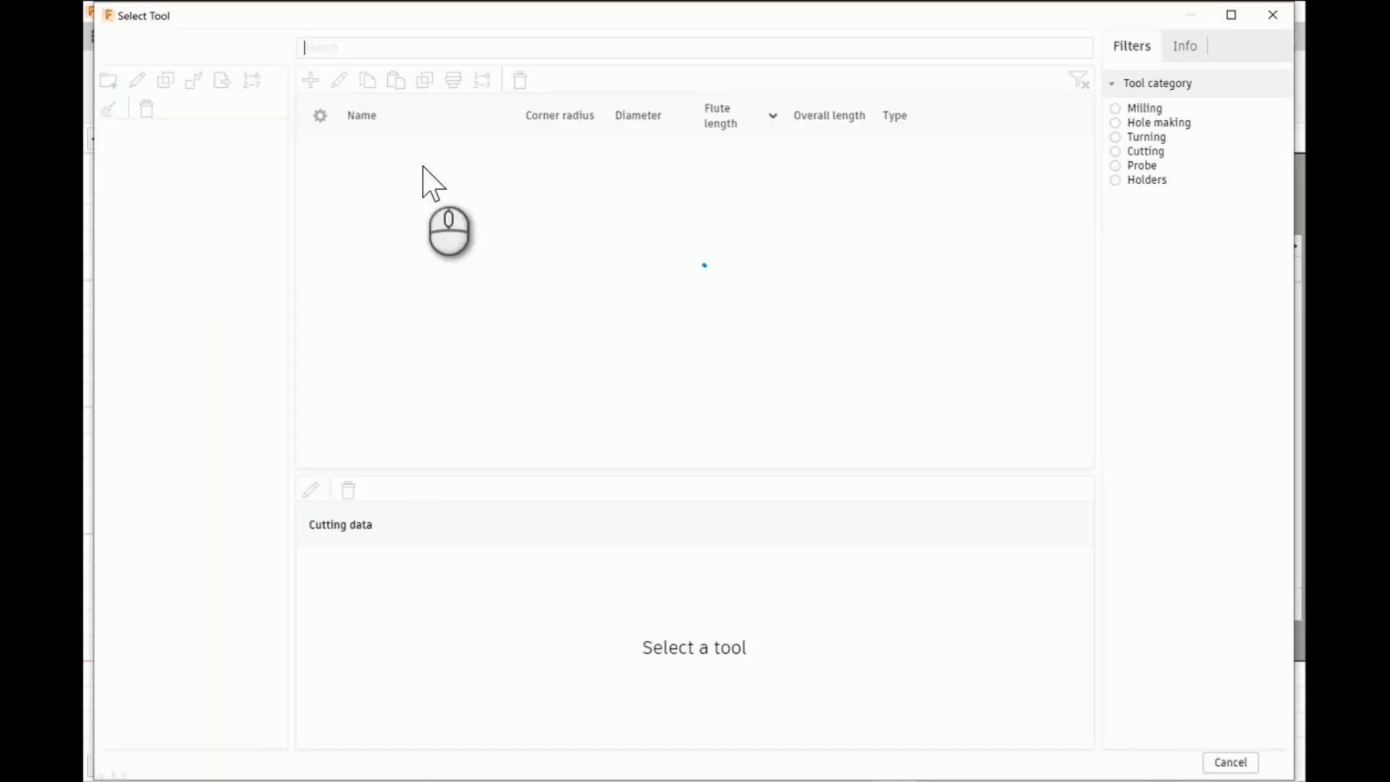
pyautogui.click(172, 181)
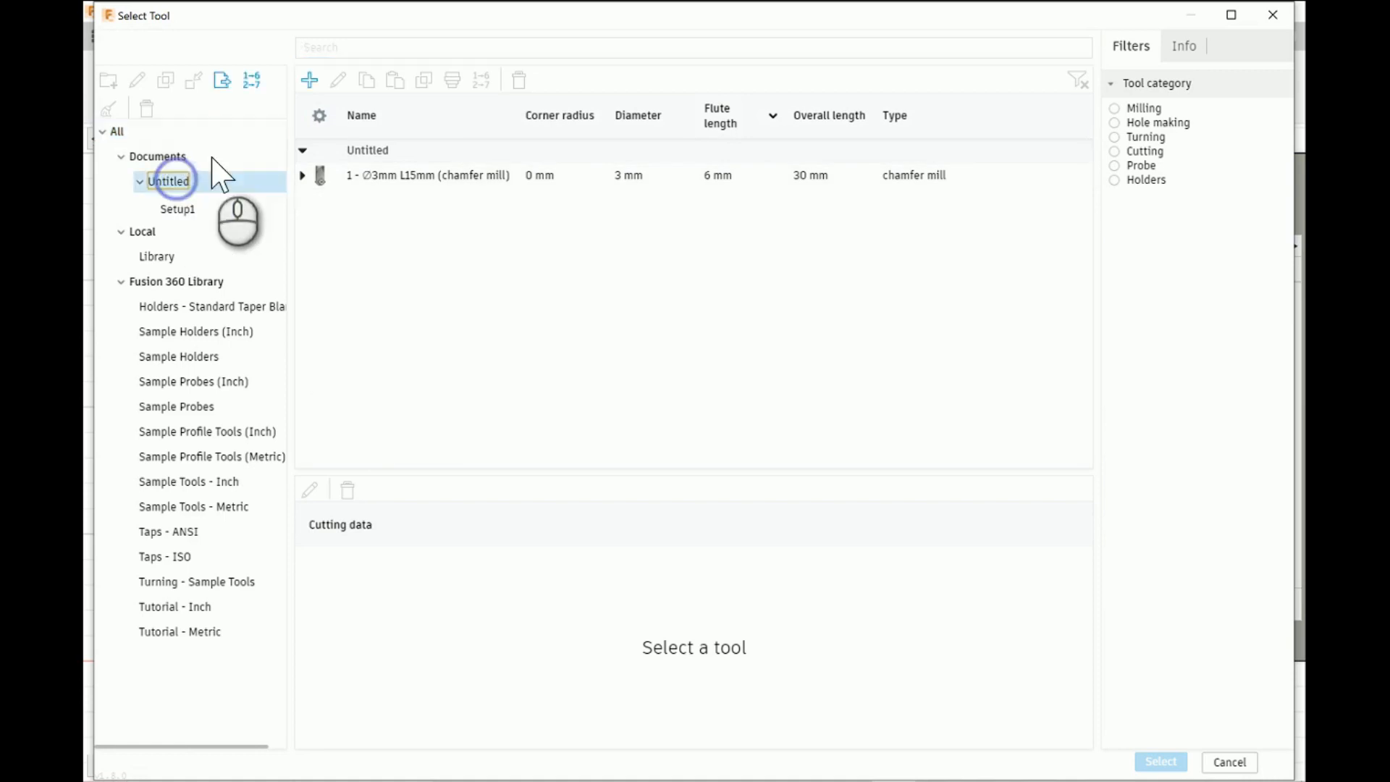
pyautogui.click(320, 81)
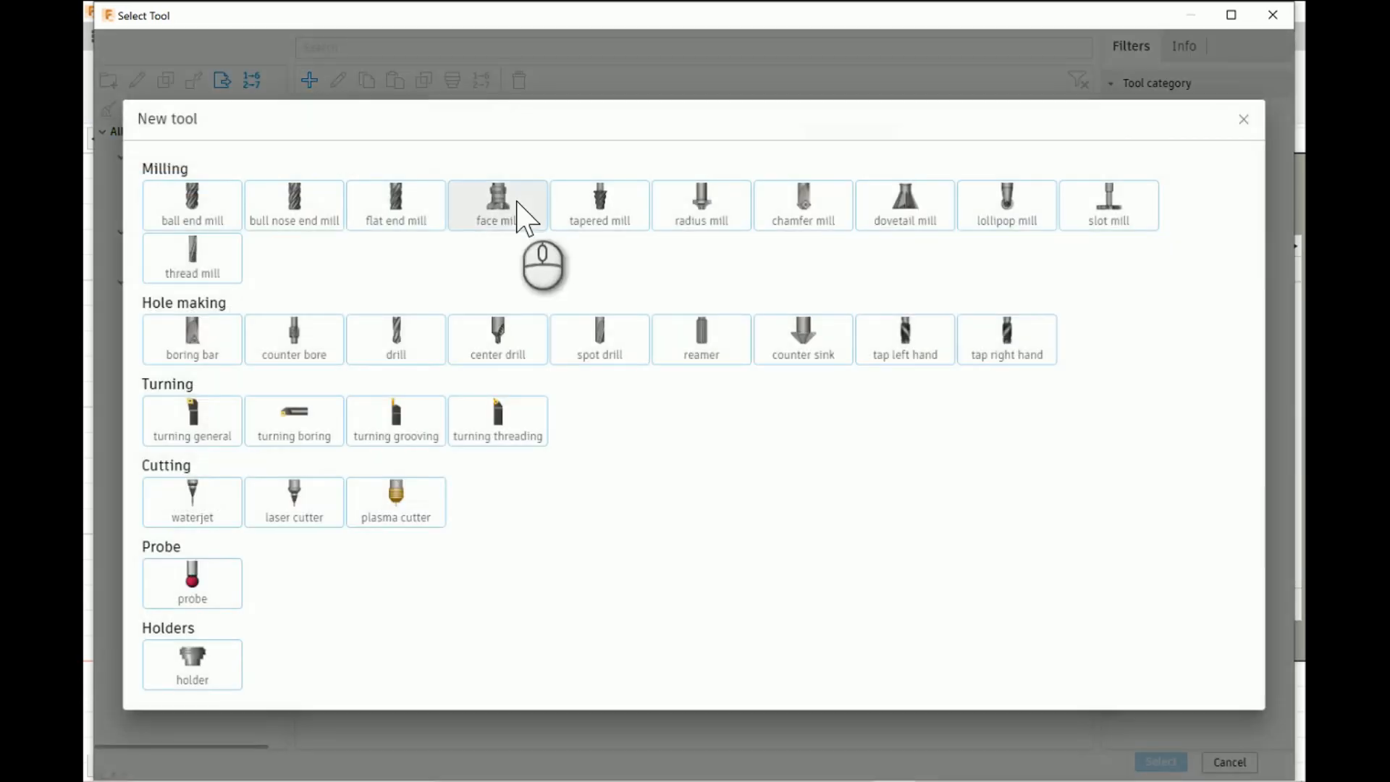
pyautogui.click(389, 217)
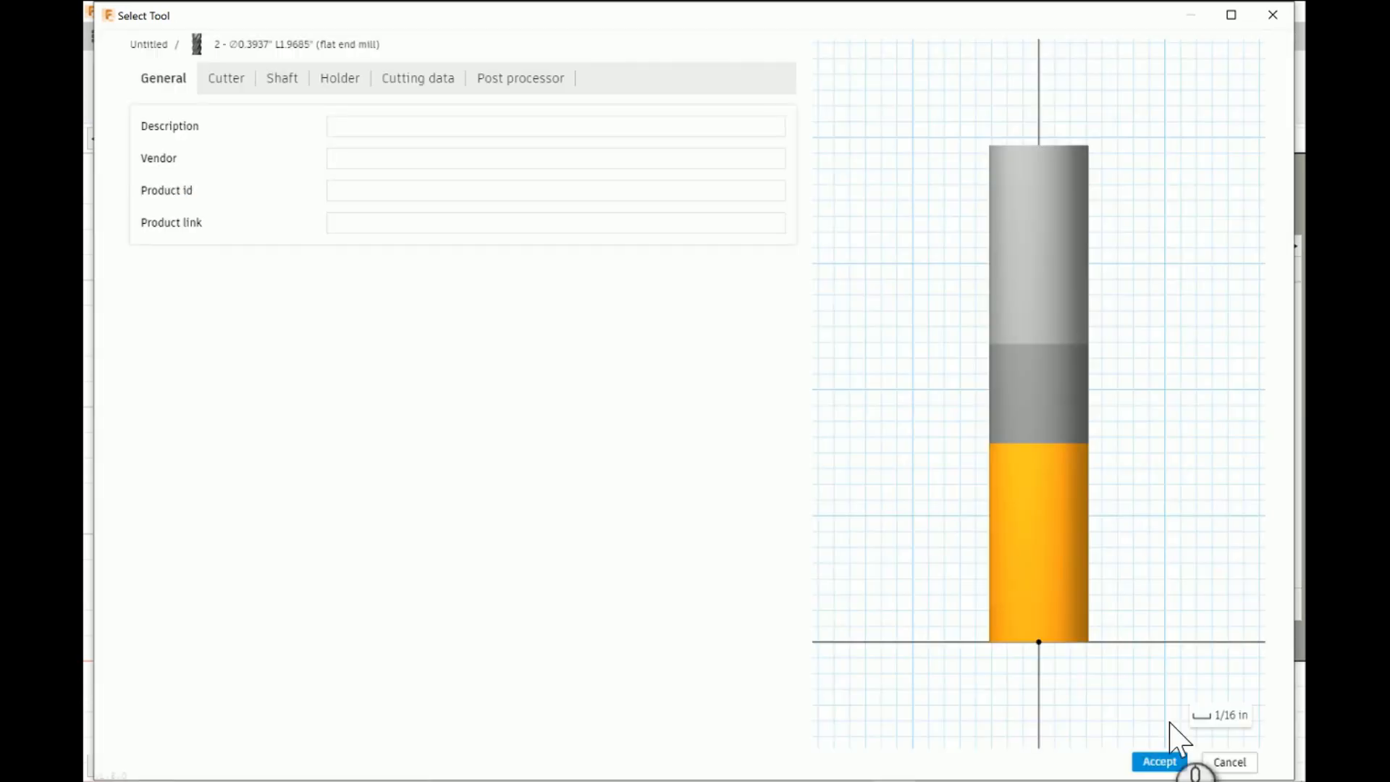
# - Set the inch-based flat end mill's cutter to 2 flutes and carbide material
pyautogui.click(232, 81)
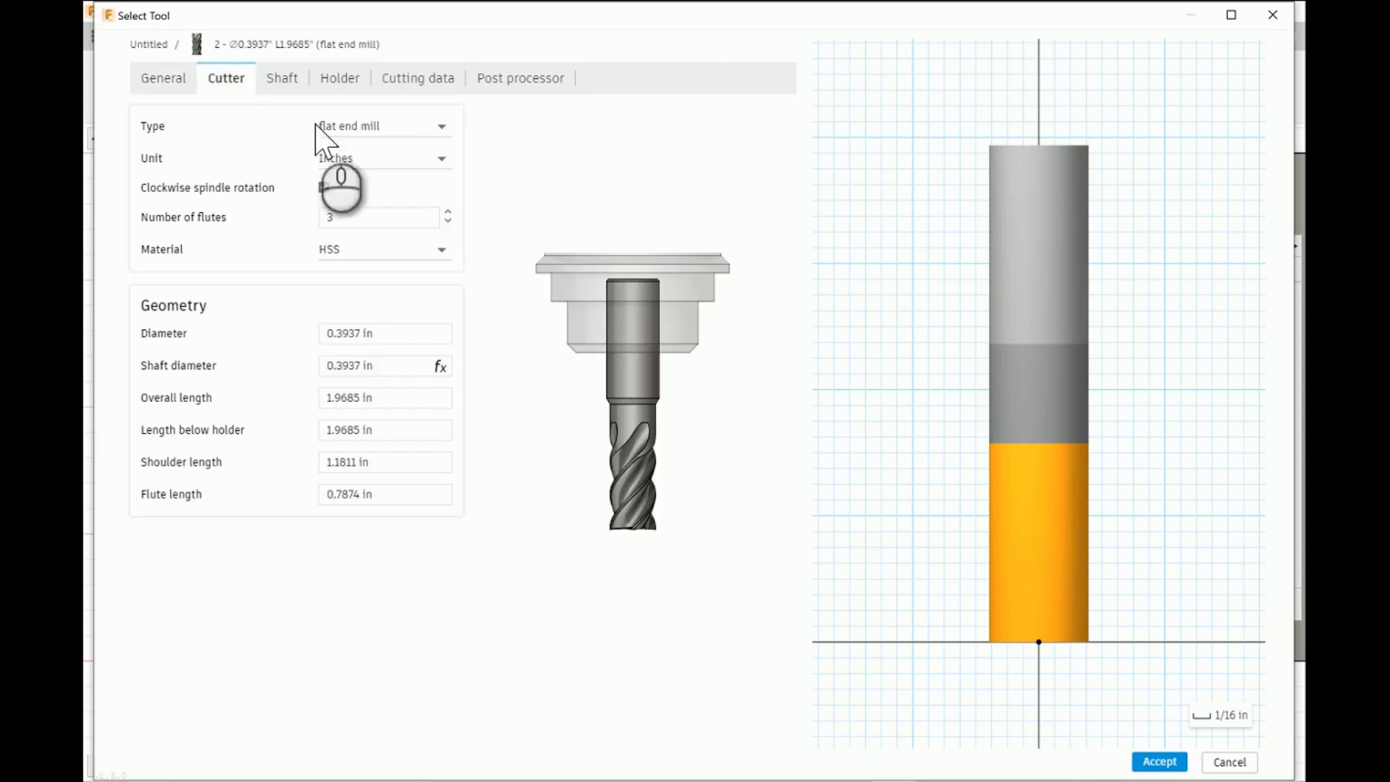
pyautogui.click(448, 220)
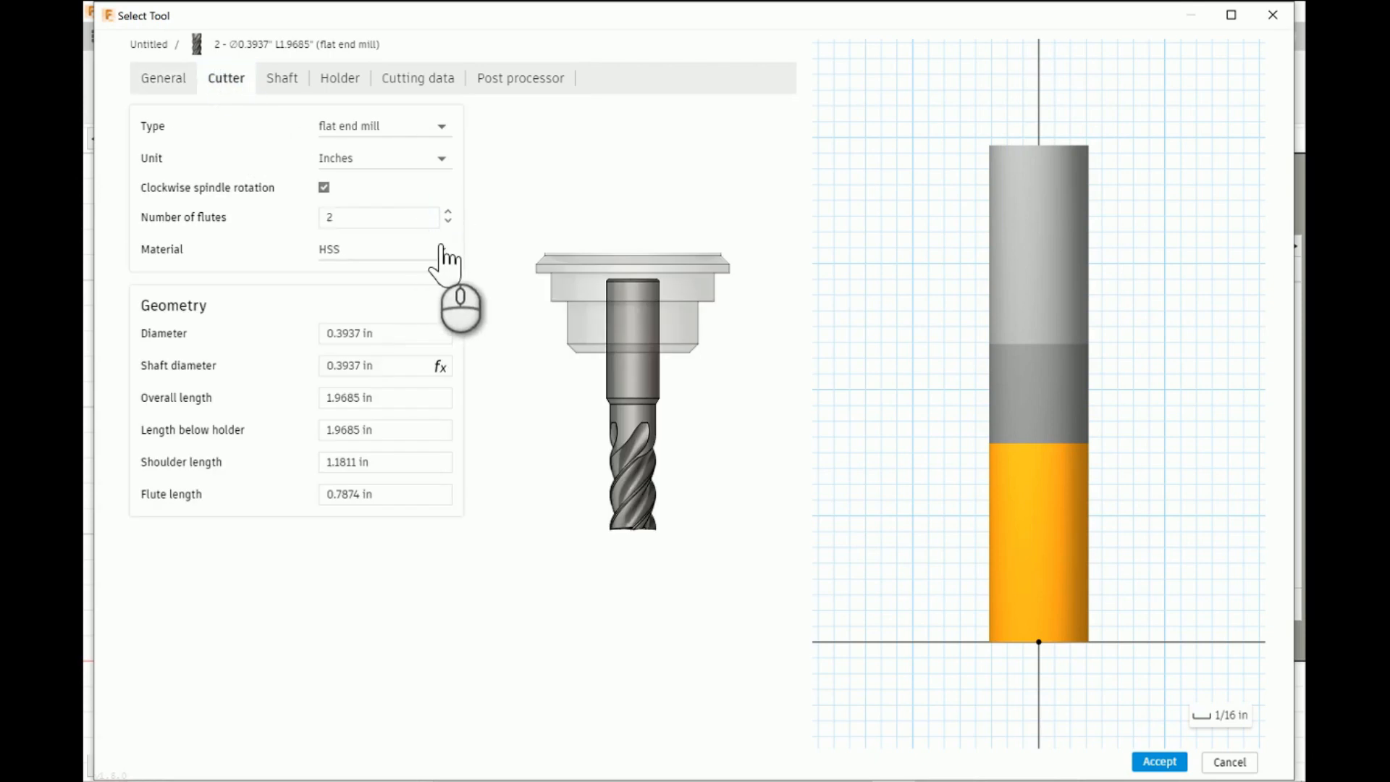
pyautogui.click(441, 250)
pyautogui.click(398, 354)
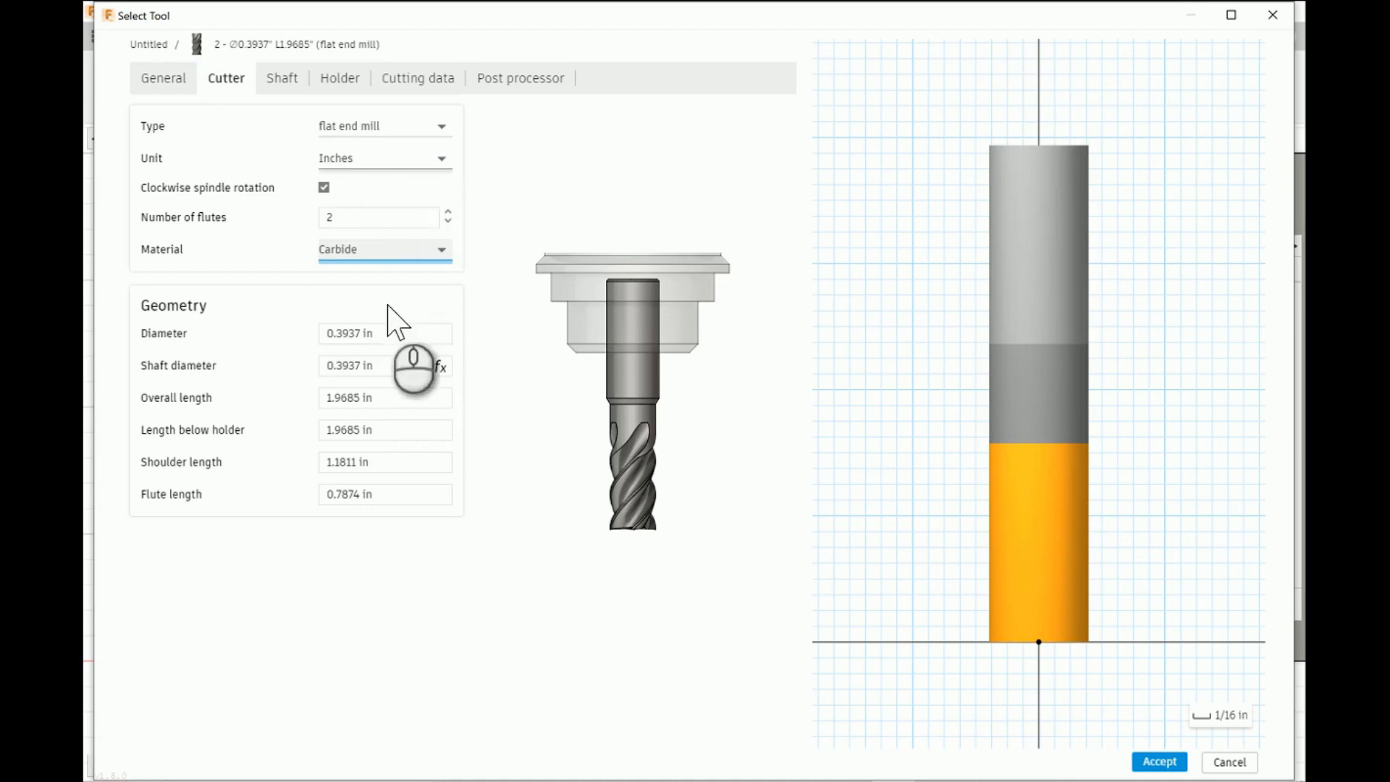
# - Set the end mill's diameter and shaft diameter to 0.25 in and its overall length to 3 in
pyautogui.click(418, 340)
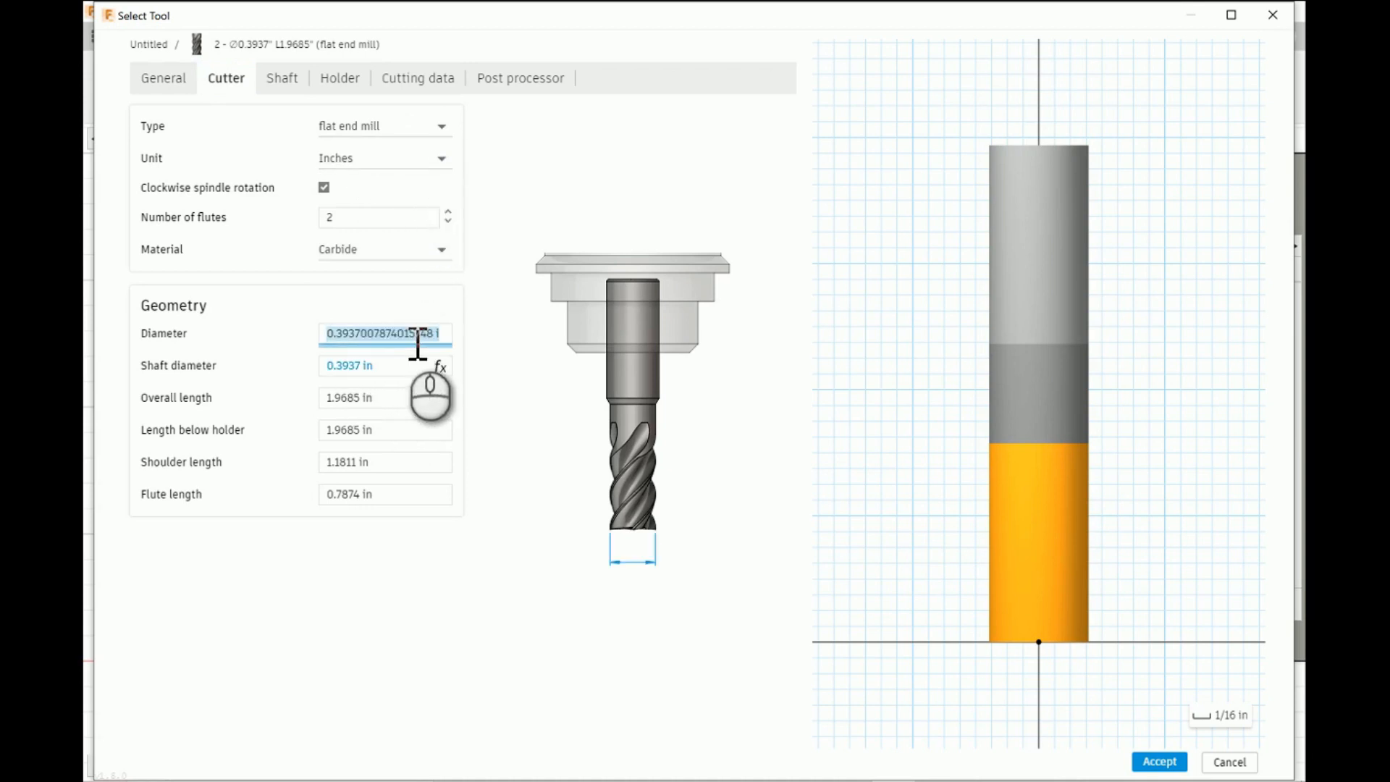
pyautogui.write('.25')
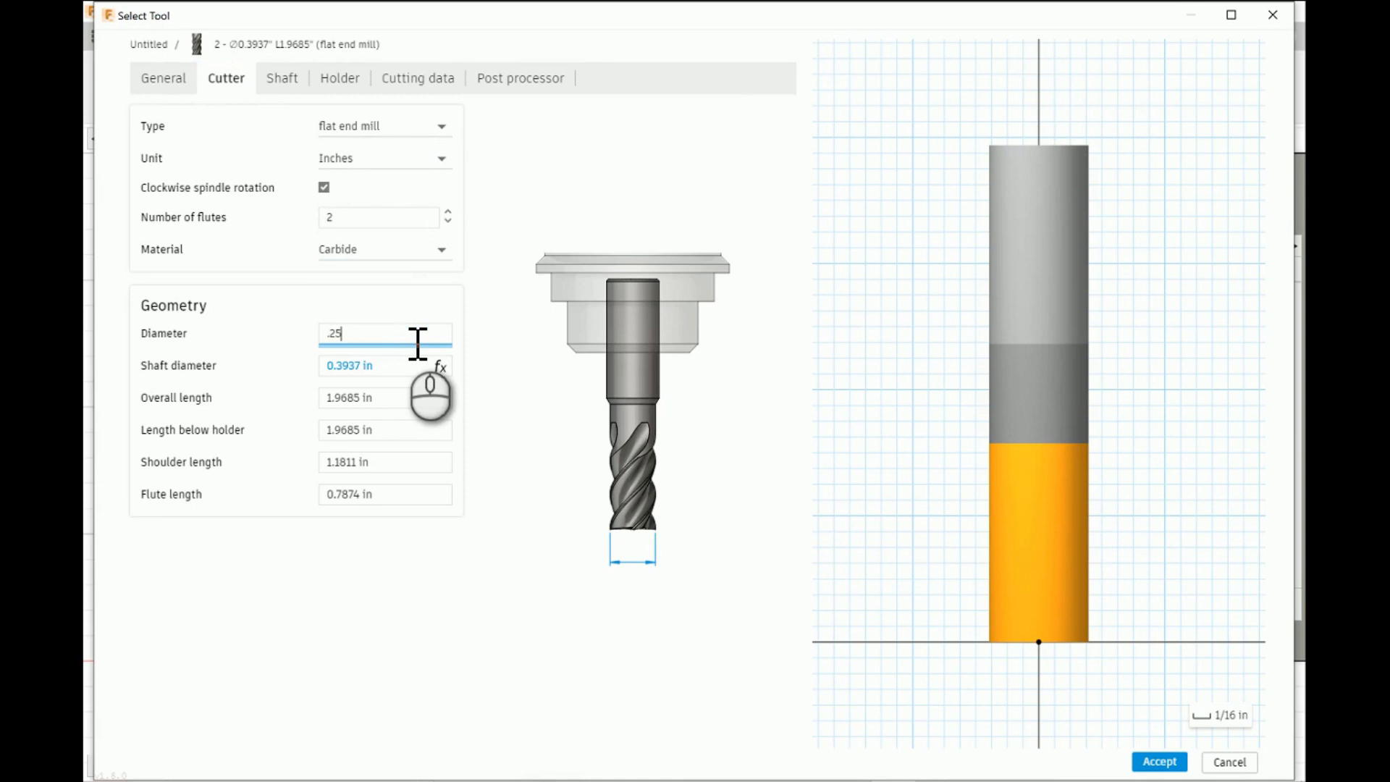
pyautogui.click(399, 368)
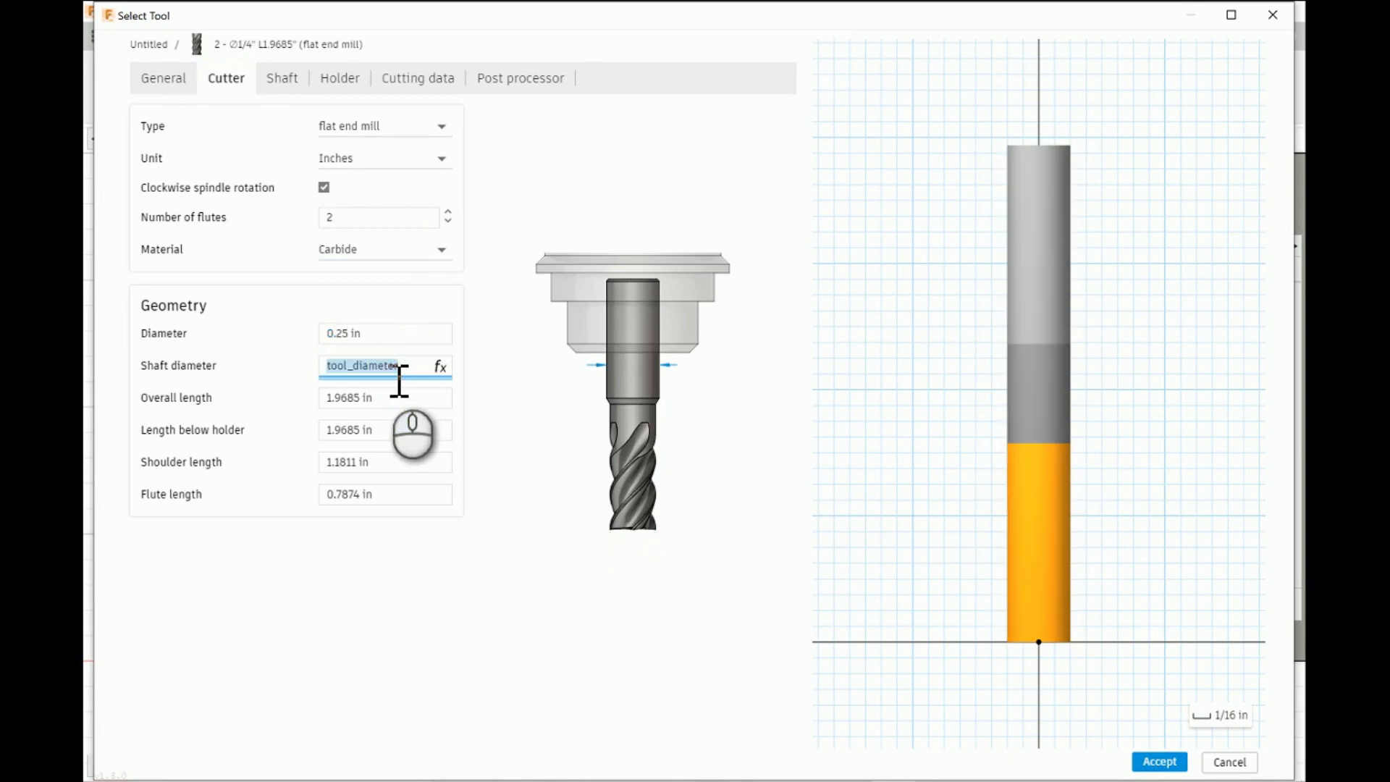
pyautogui.press('BackSpace')
pyautogui.click(404, 403)
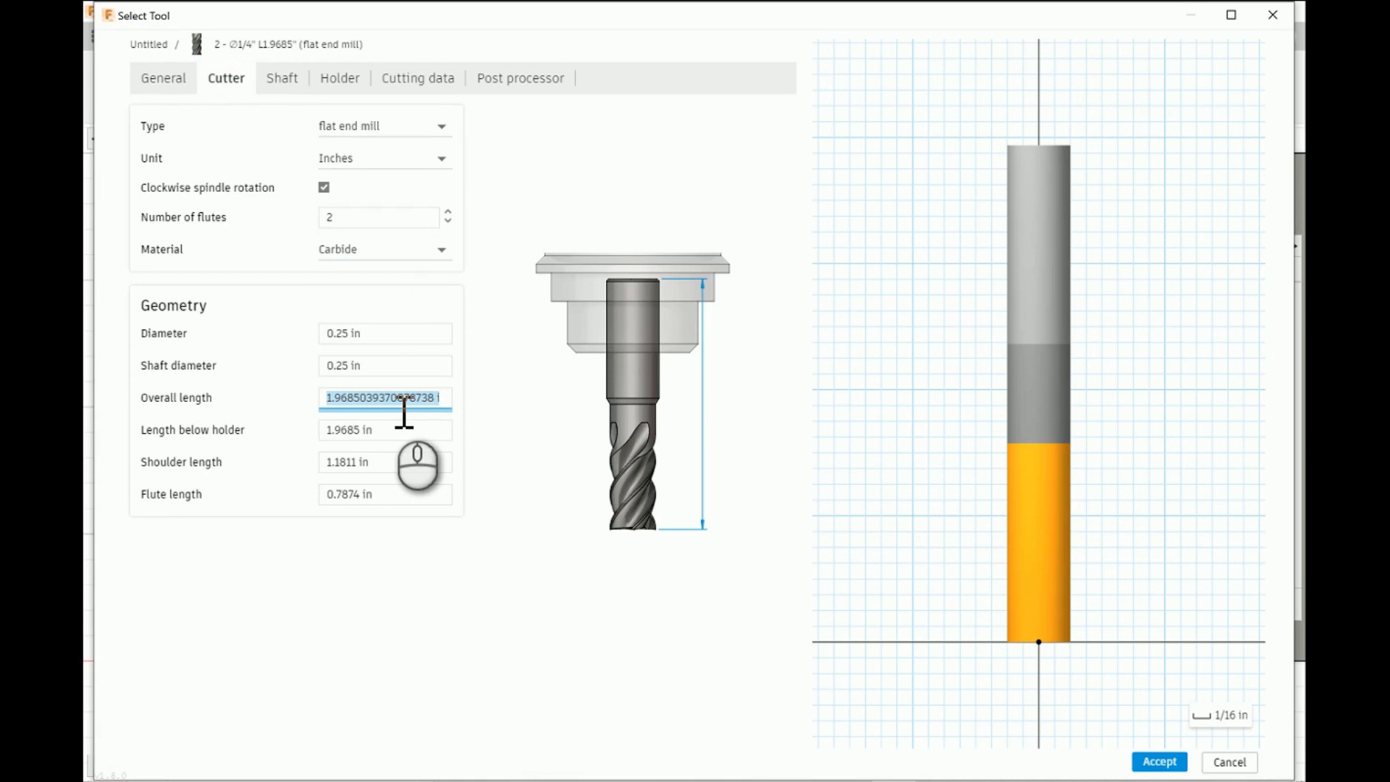
pyautogui.write('3')
# - Set the end mill's length below holder to 1.5 in, shoulder length to 1 in, and flute length to 0.75 in
pyautogui.click(405, 431)
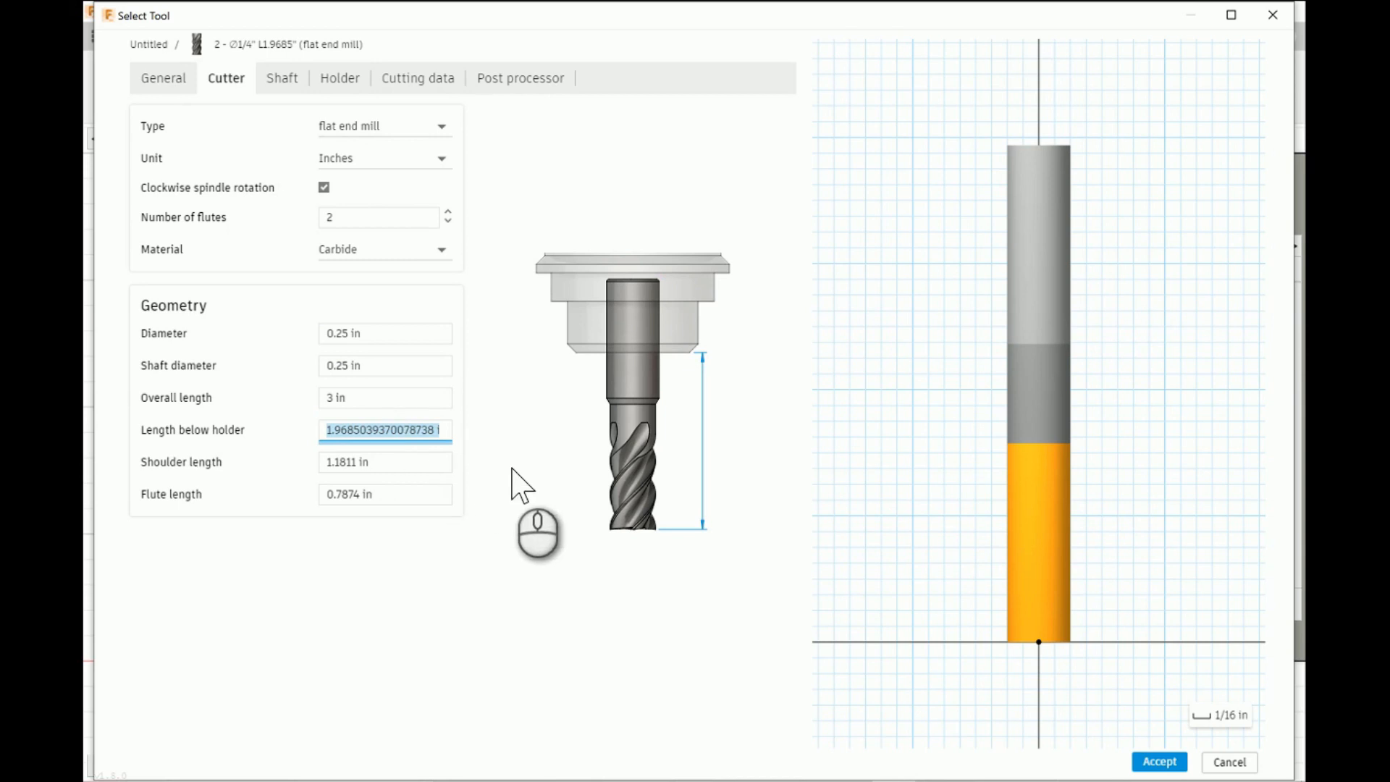
pyautogui.write('1.5')
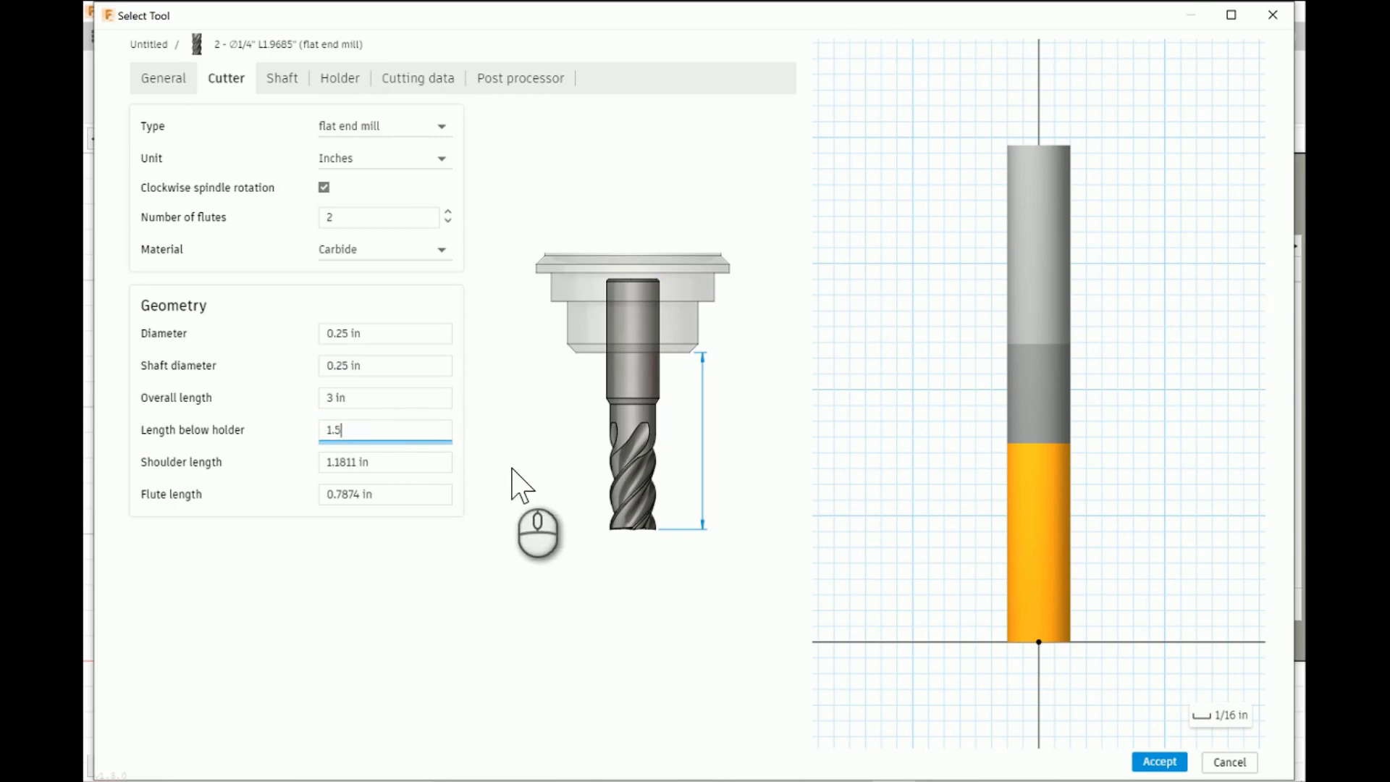
pyautogui.click(414, 471)
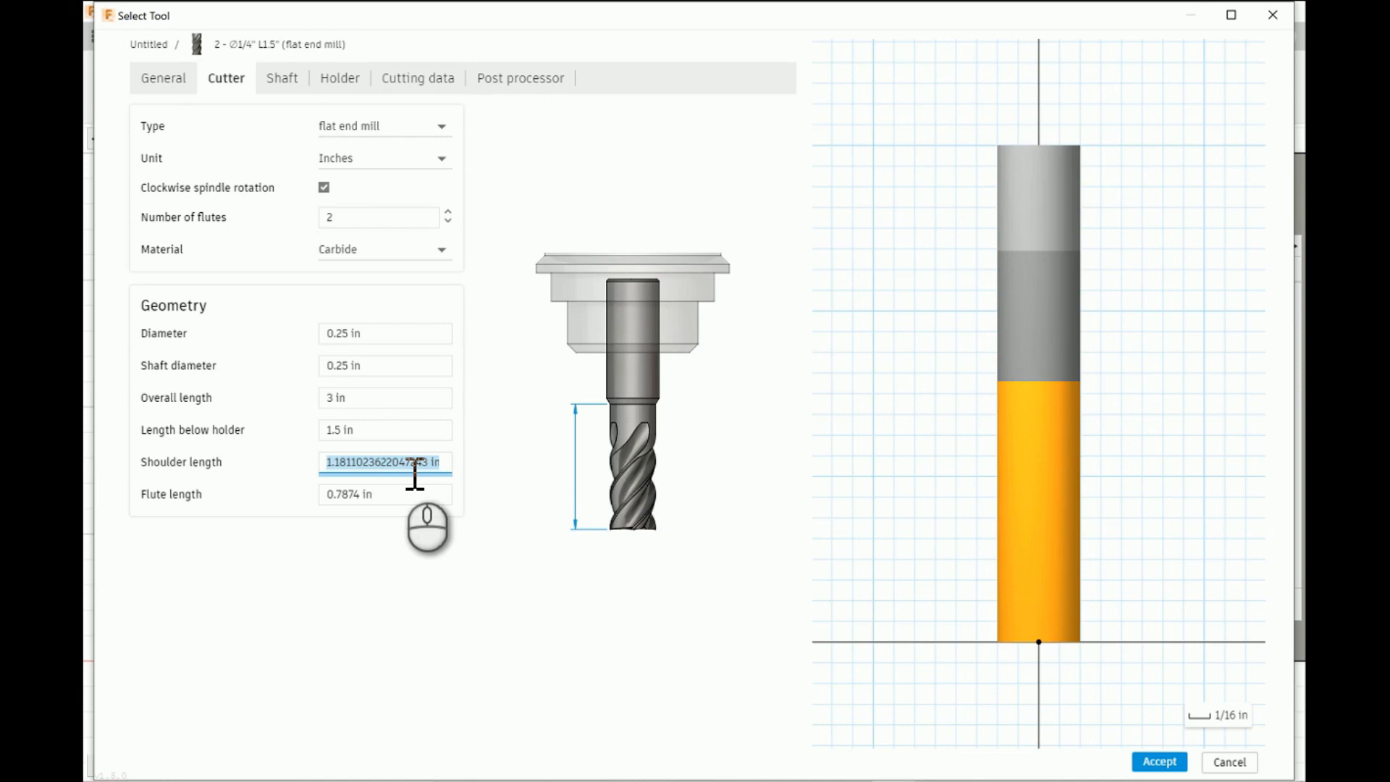
pyautogui.write('1')
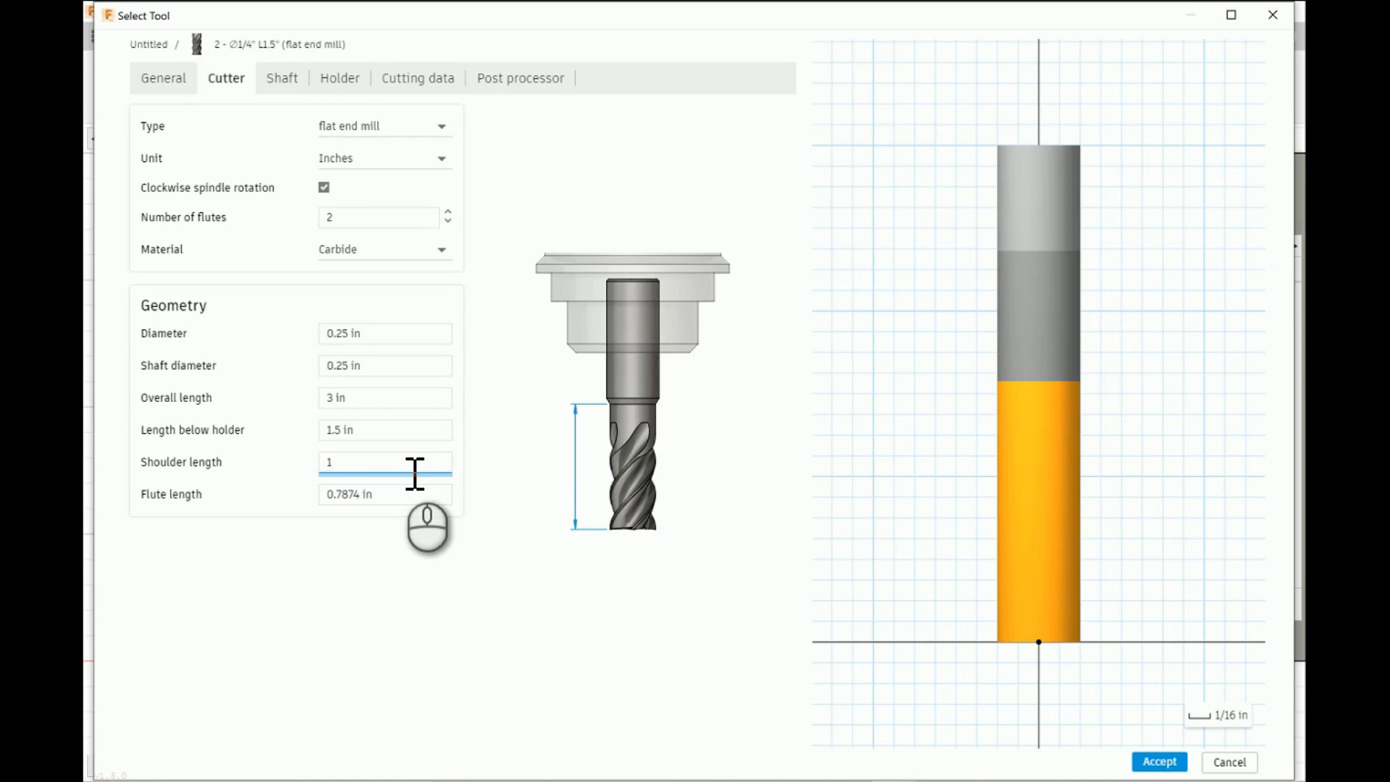
pyautogui.click(415, 498)
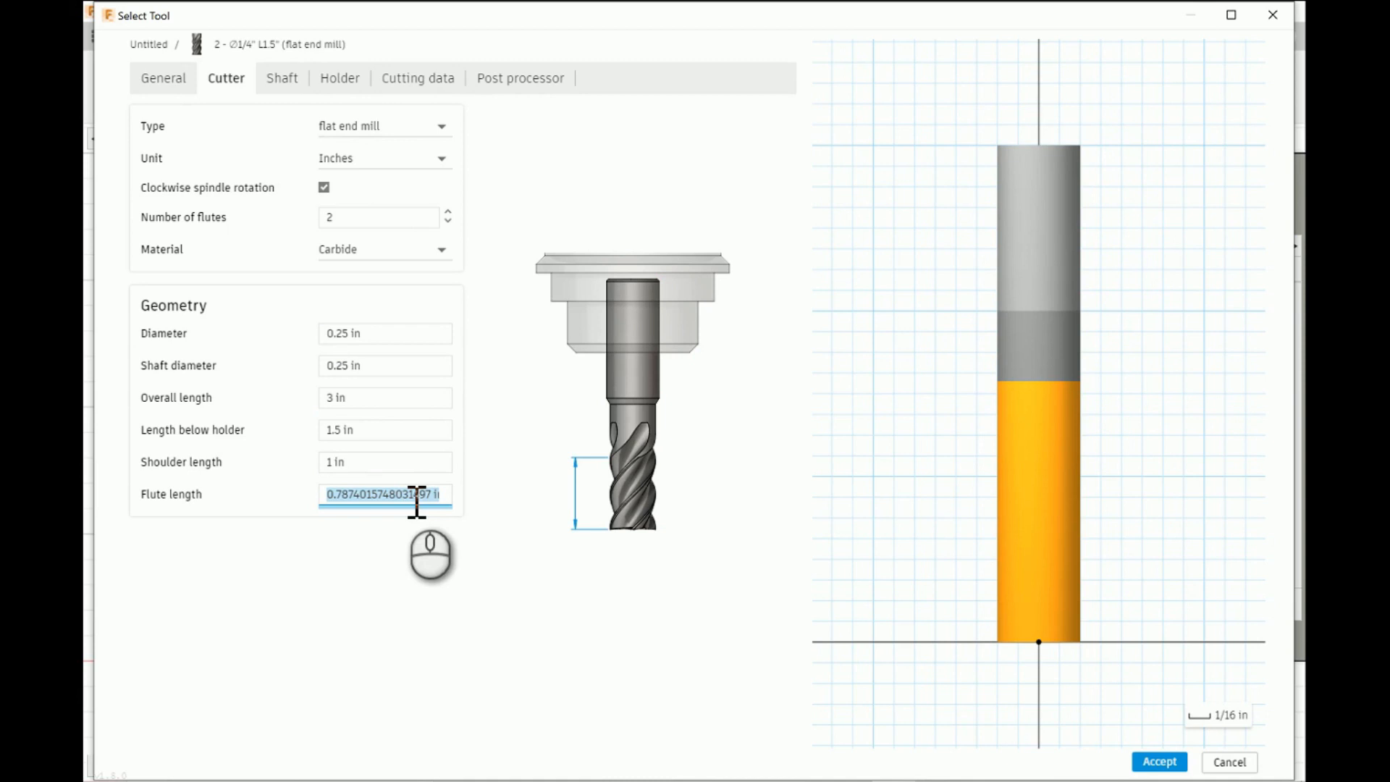
pyautogui.write('.75')
pyautogui.click(487, 577)
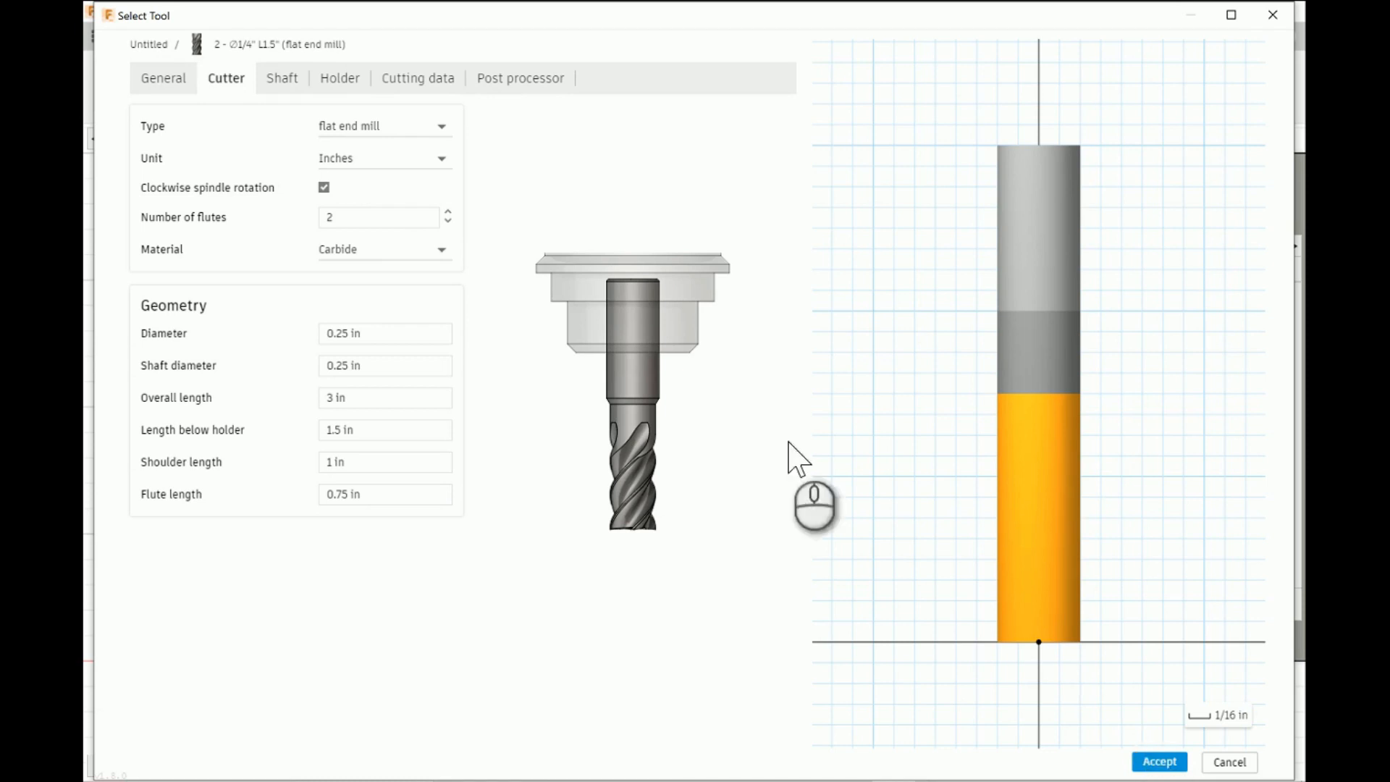
# - Set the spindle speed to 10000 rpm in the end mill's cutting data and review its feedrate parameters
pyautogui.click(427, 80)
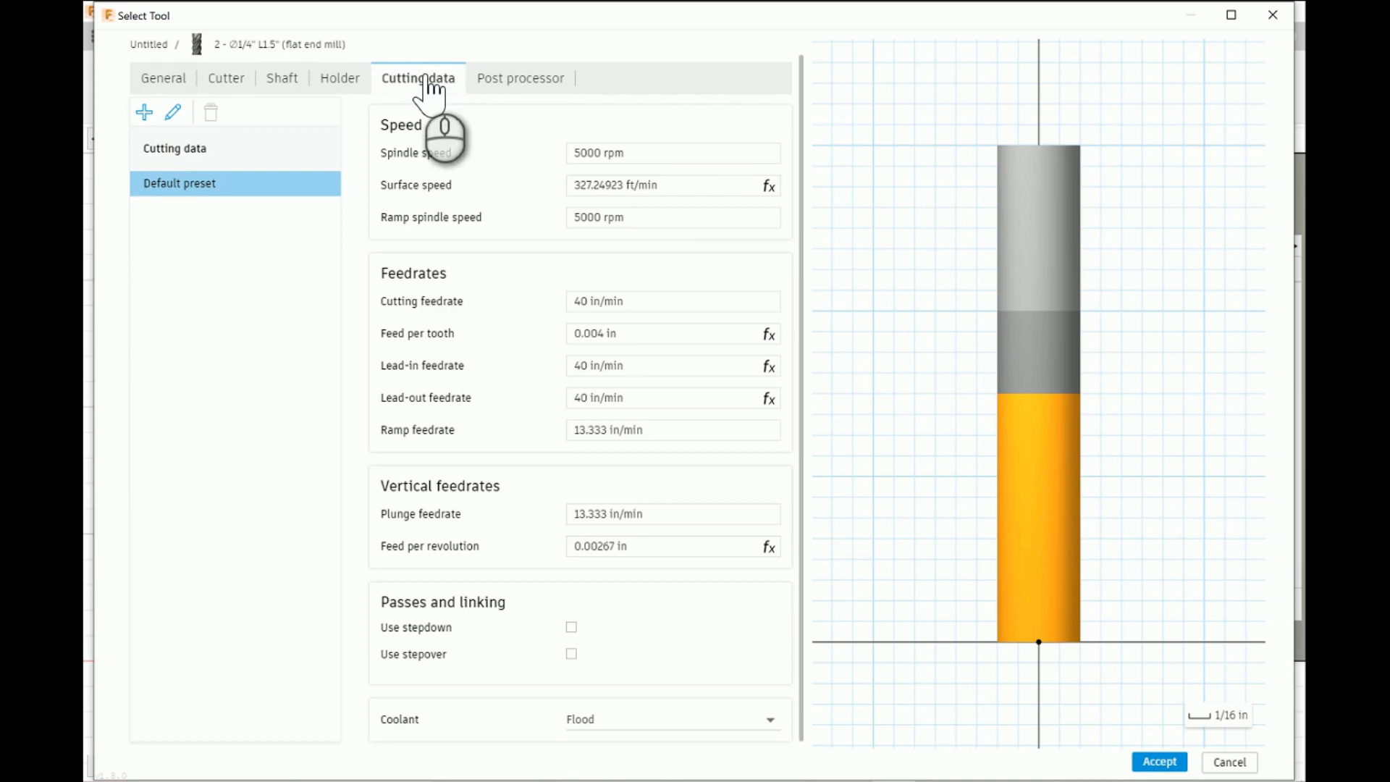
pyautogui.click(653, 151)
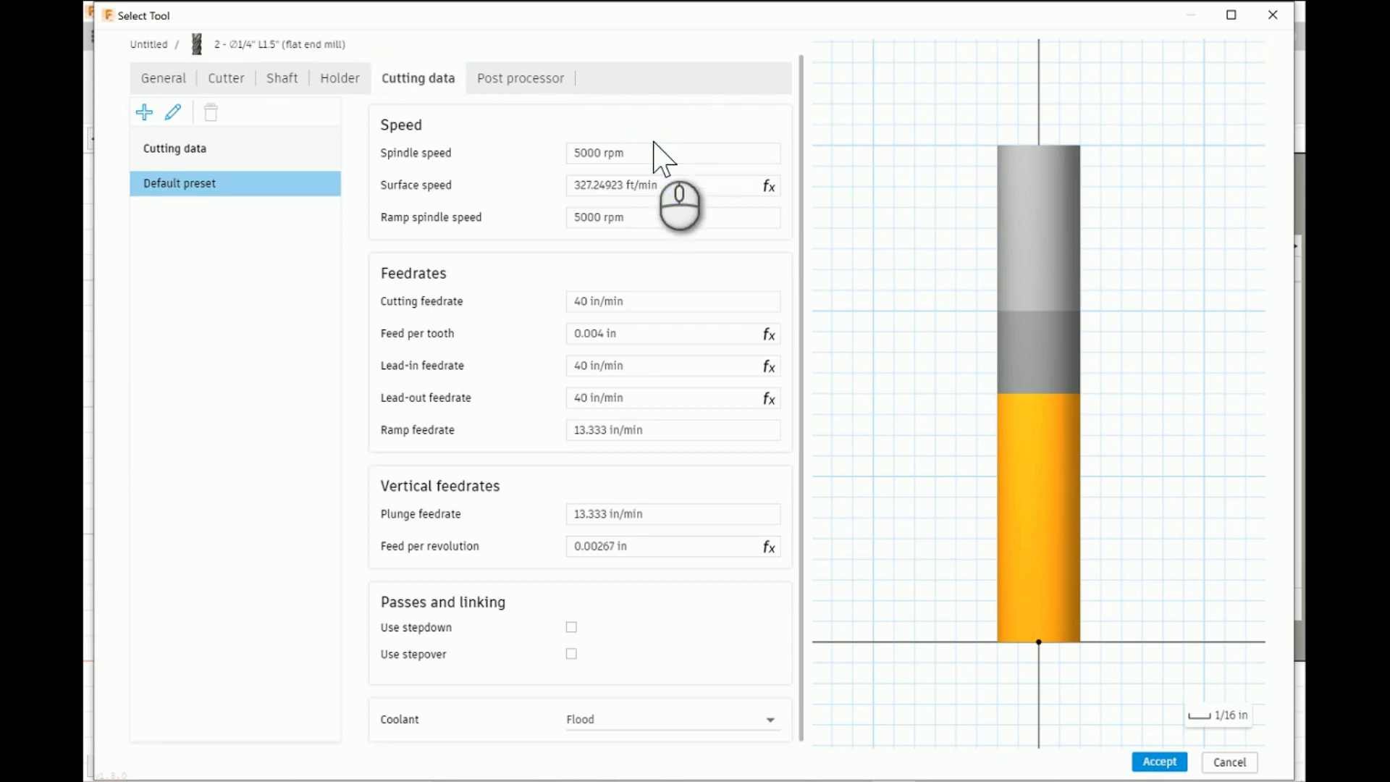
pyautogui.press('BackSpace')
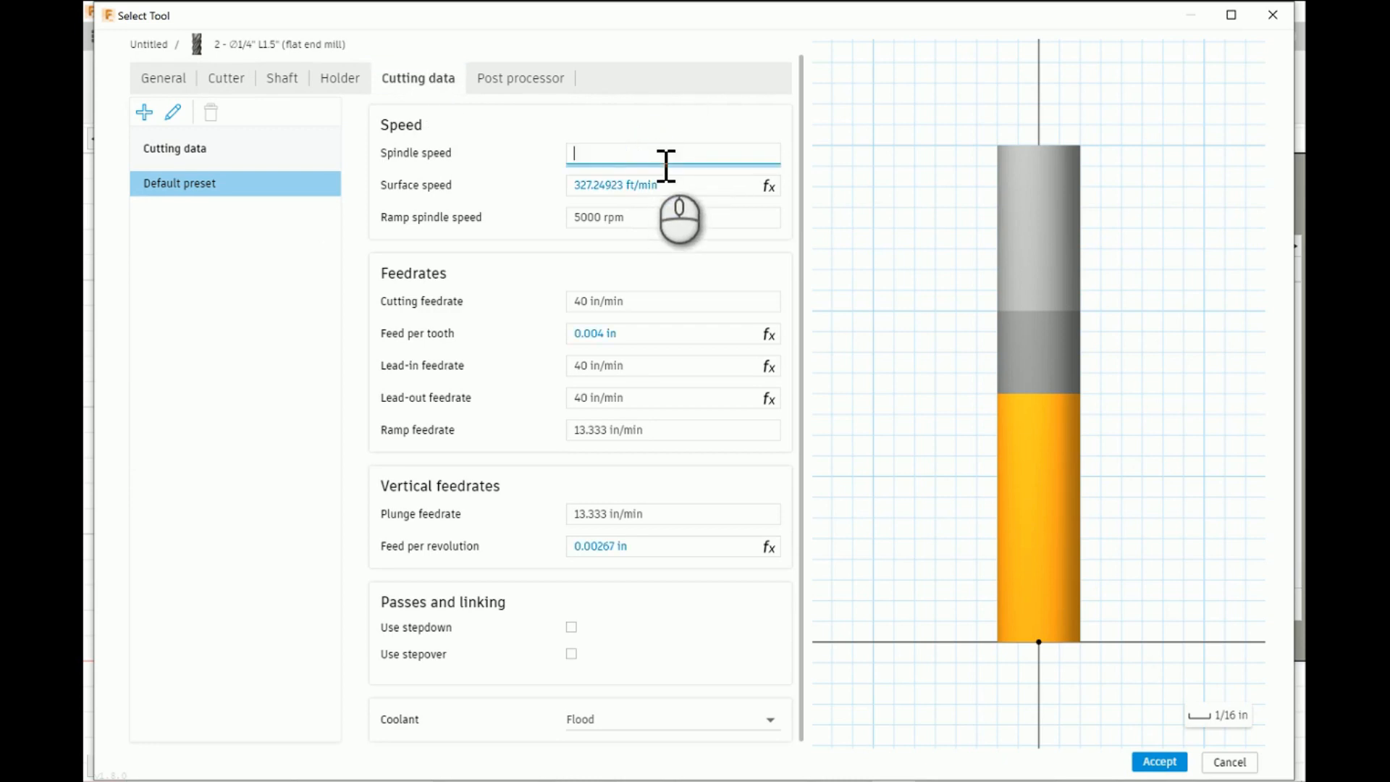
pyautogui.write('10000')
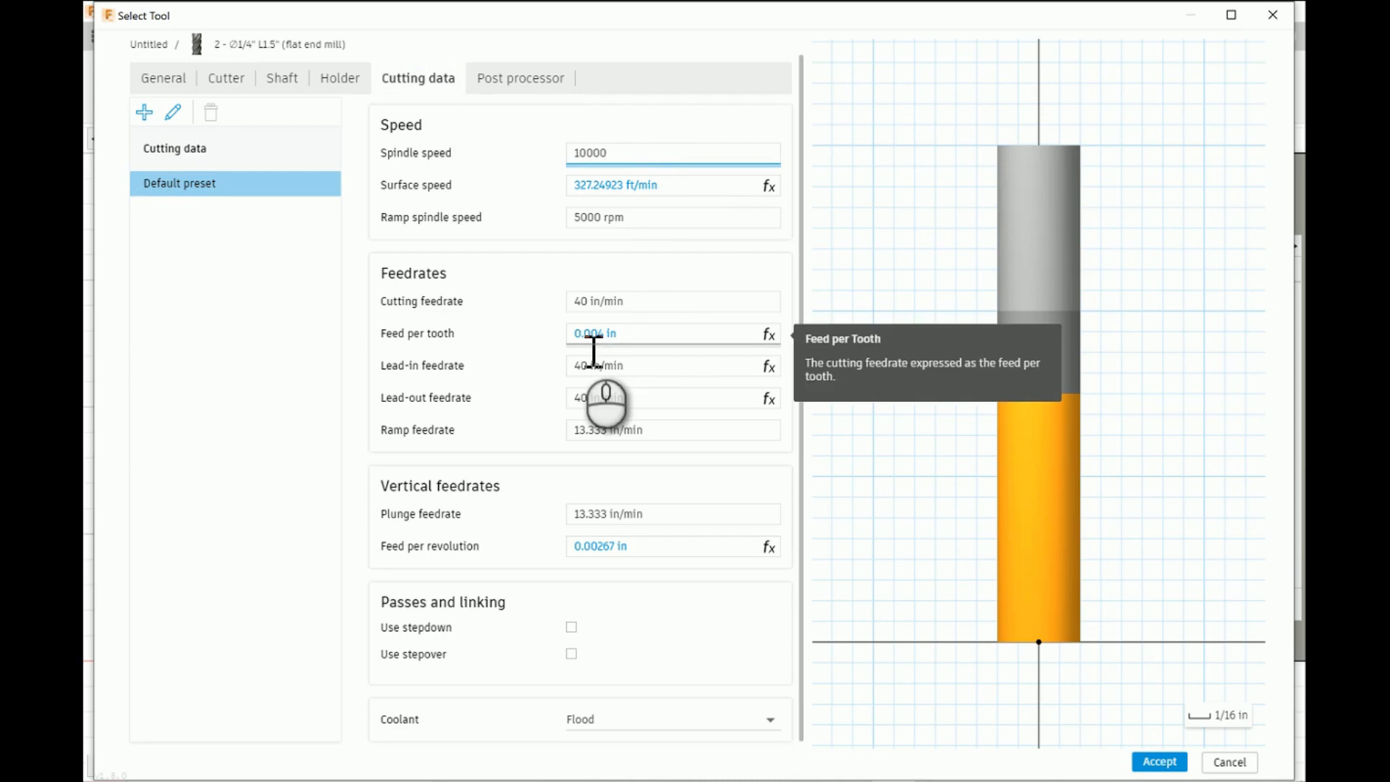
pyautogui.moveTo(651, 316)
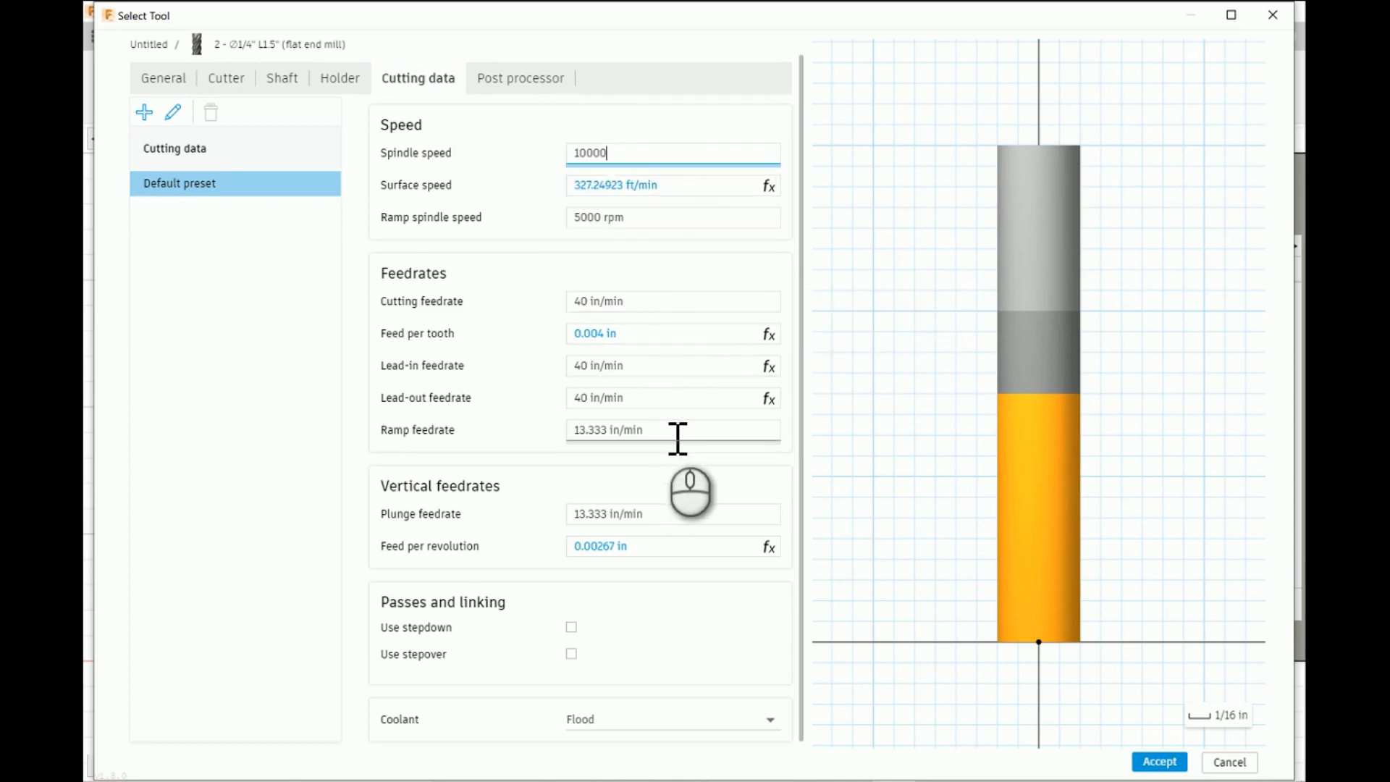
pyautogui.moveTo(678, 438)
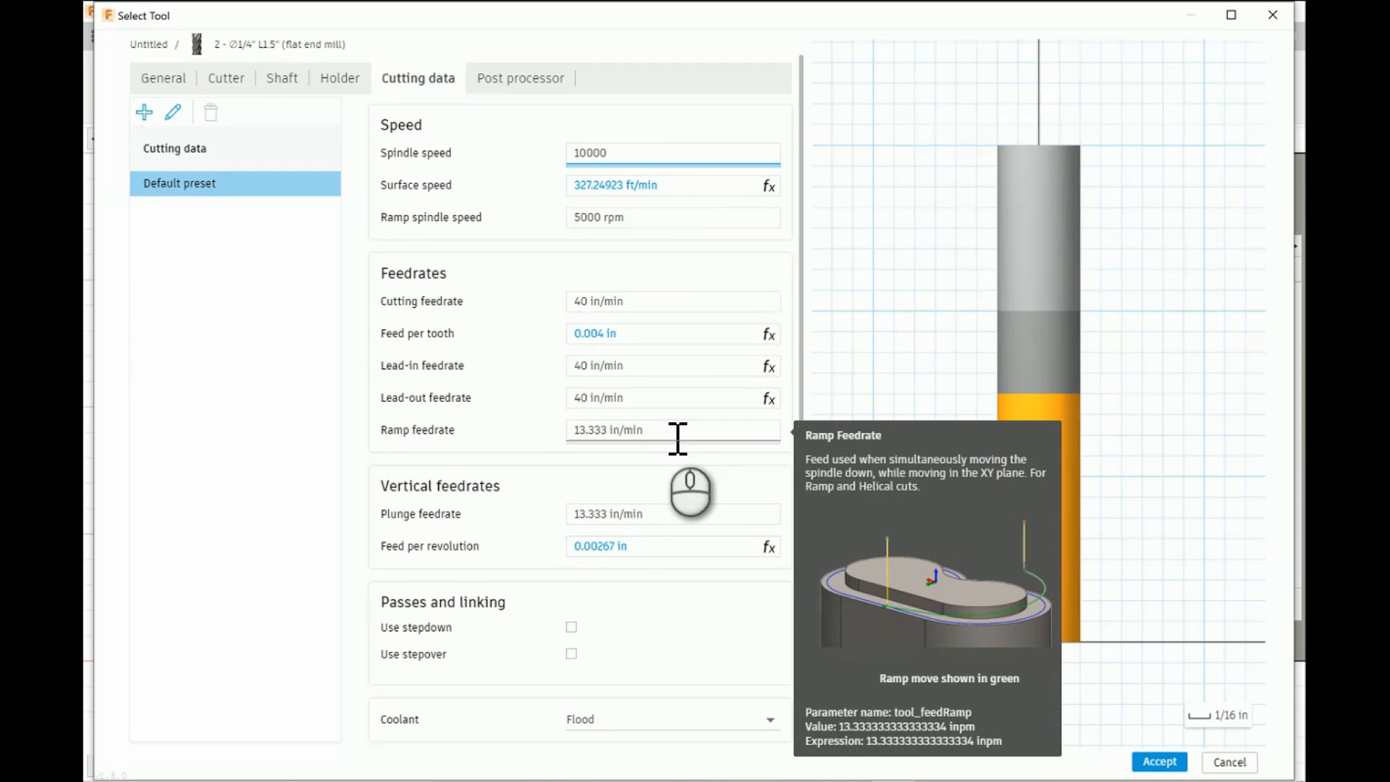
# - Switch the end mill's unit from inches to millimeters
pyautogui.click(170, 79)
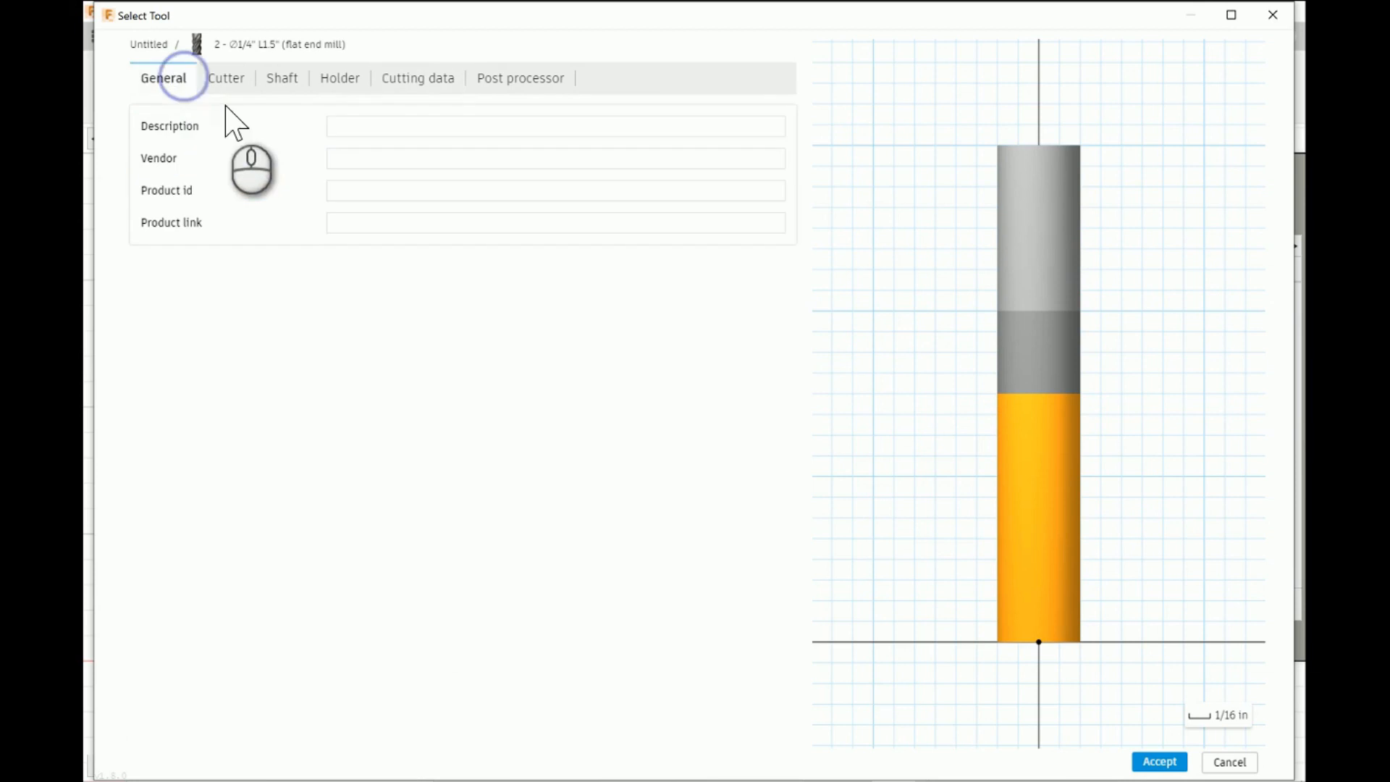
pyautogui.click(226, 80)
pyautogui.click(435, 161)
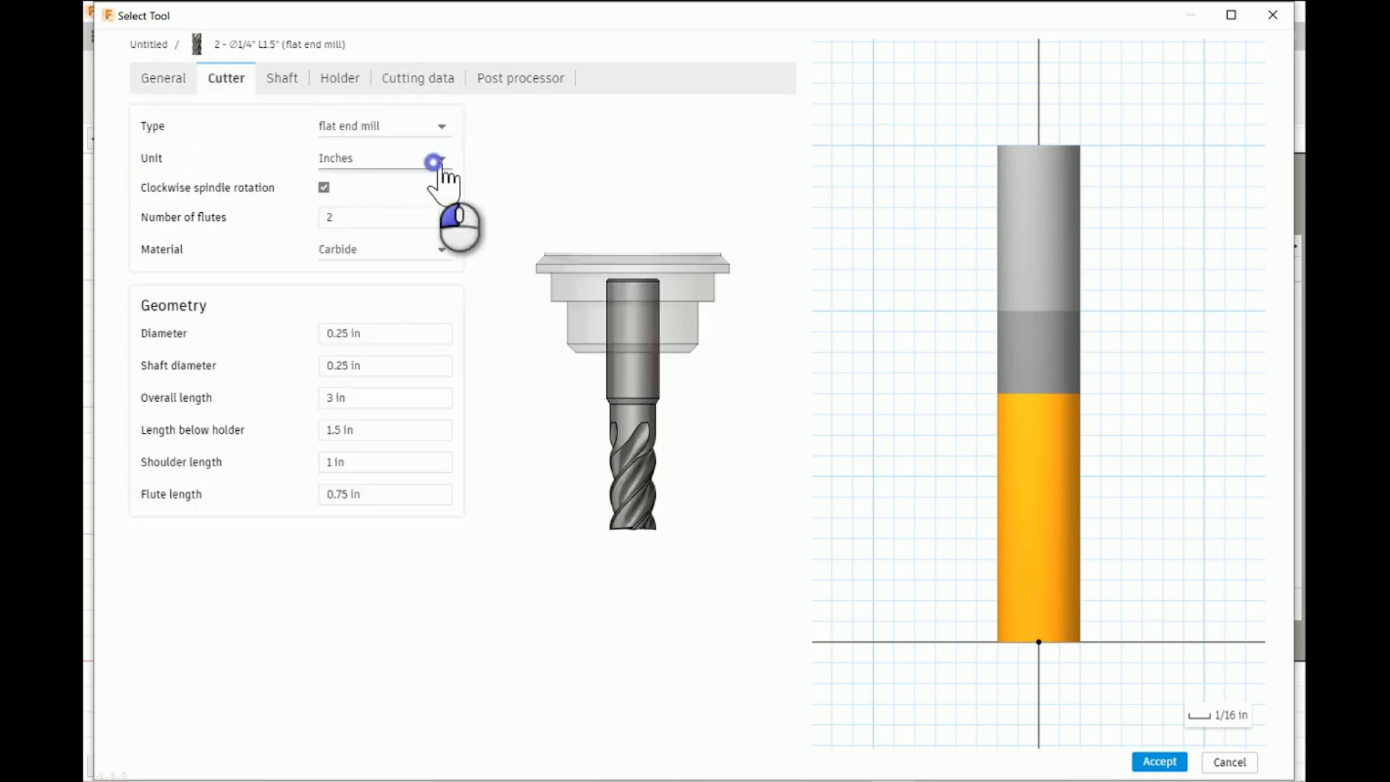
pyautogui.click(361, 189)
# - Set the end mill's cutting feedrate to 1000 mm/min and its ramp feedrate to 300 mm/min
pyautogui.click(418, 78)
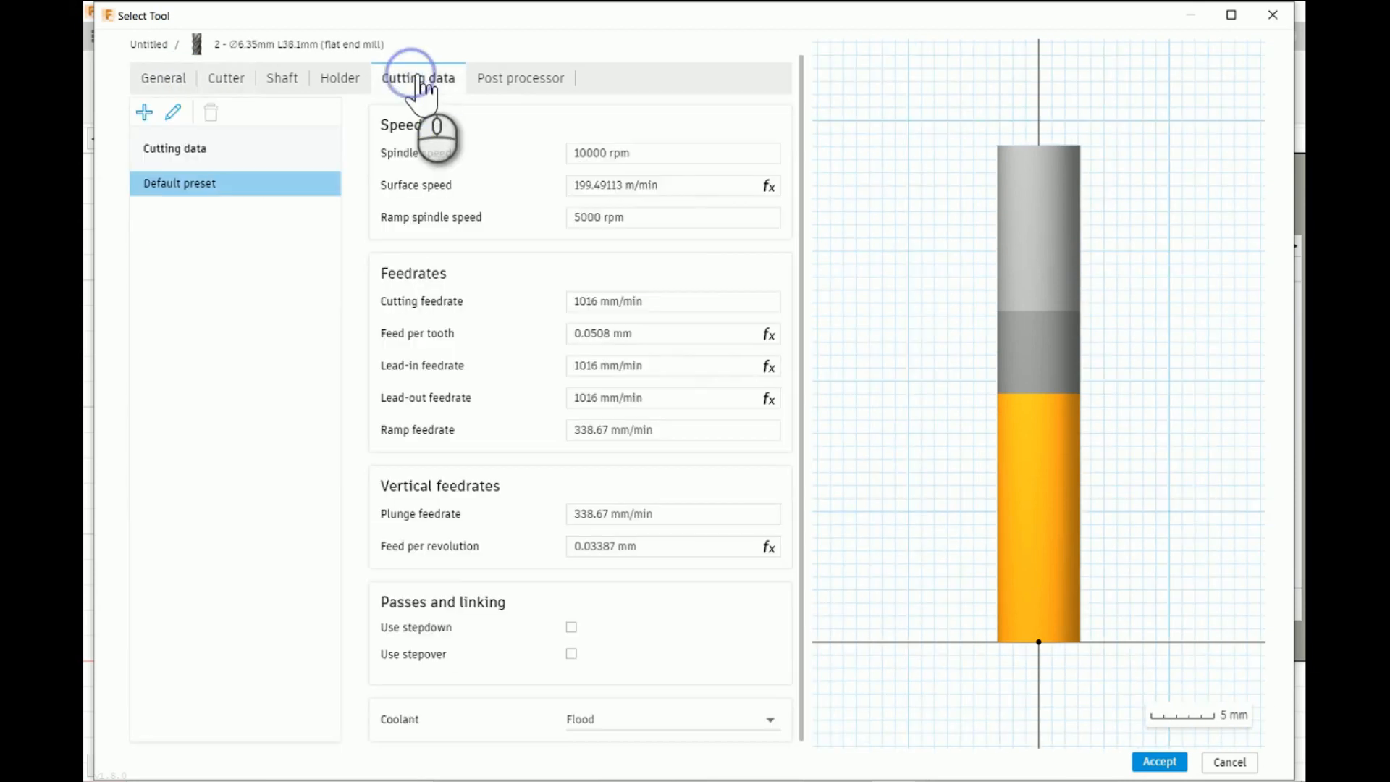
pyautogui.click(675, 306)
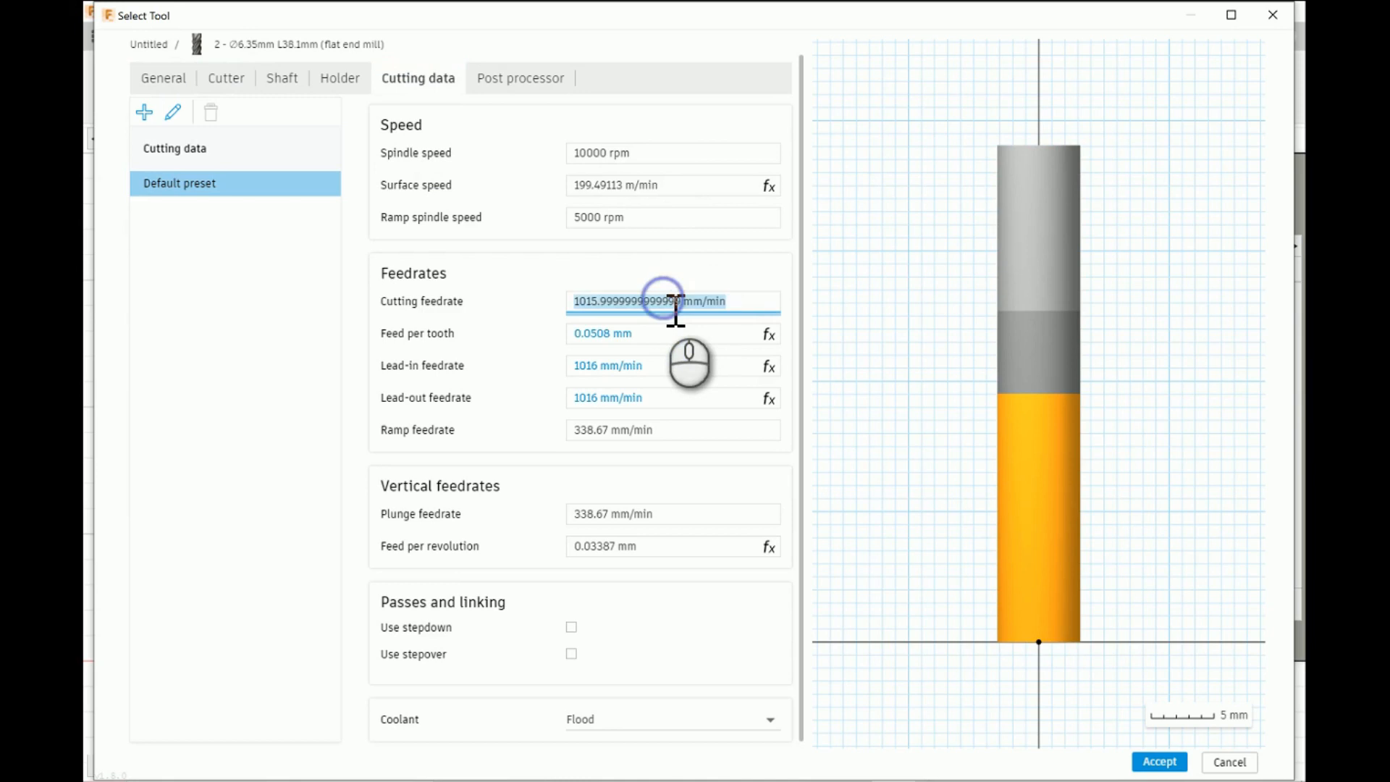
pyautogui.press('BackSpace')
pyautogui.write('10000')
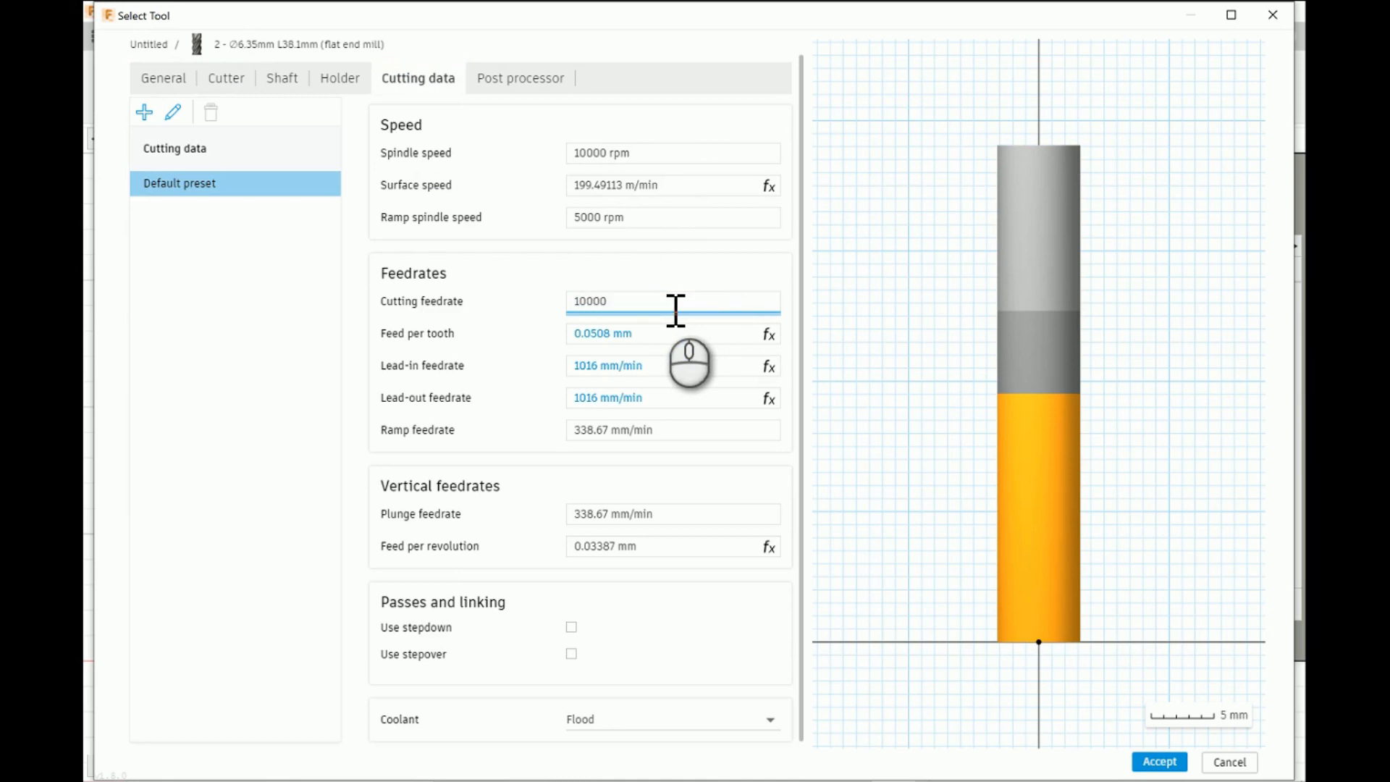
pyautogui.click(694, 434)
pyautogui.write('300')
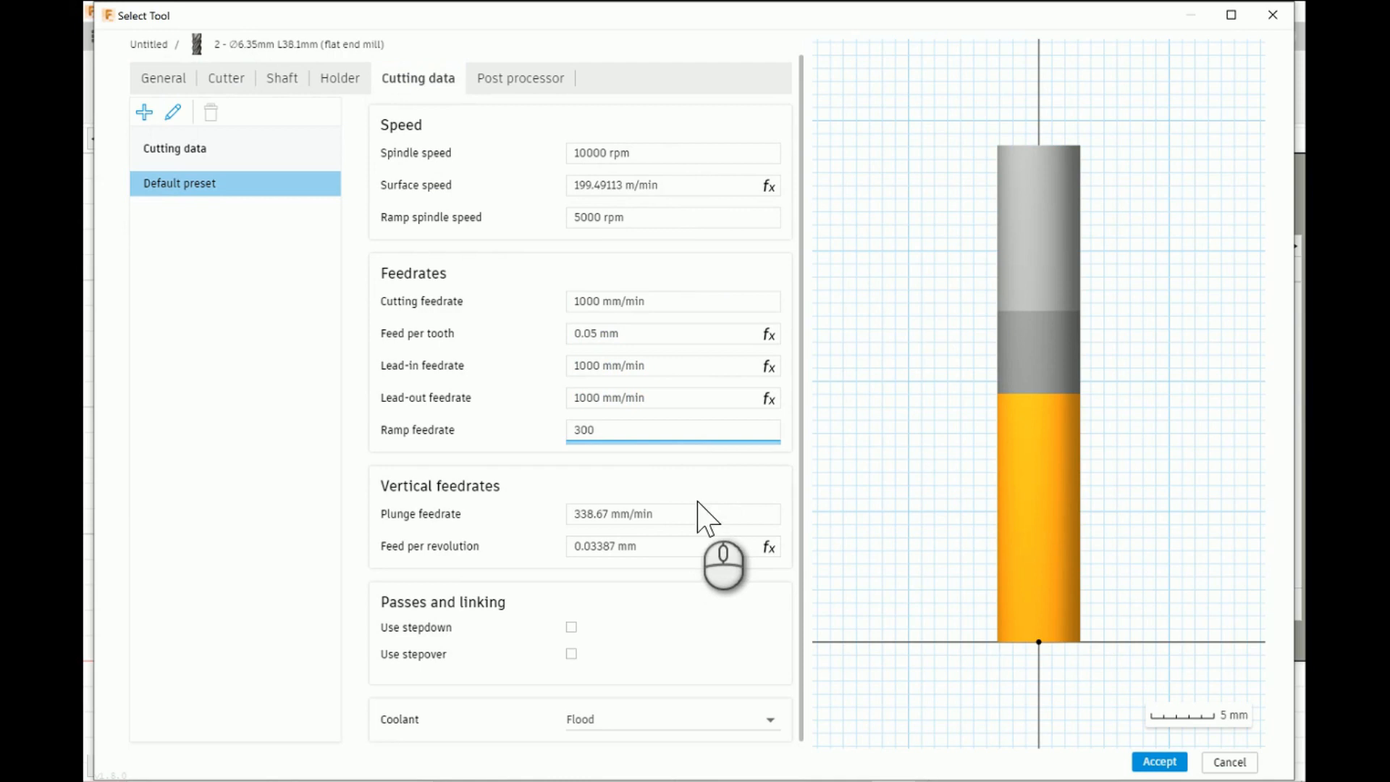
# - Set the end mill's plunge feedrate to 300 mm/min
pyautogui.click(695, 516)
pyautogui.write('300')
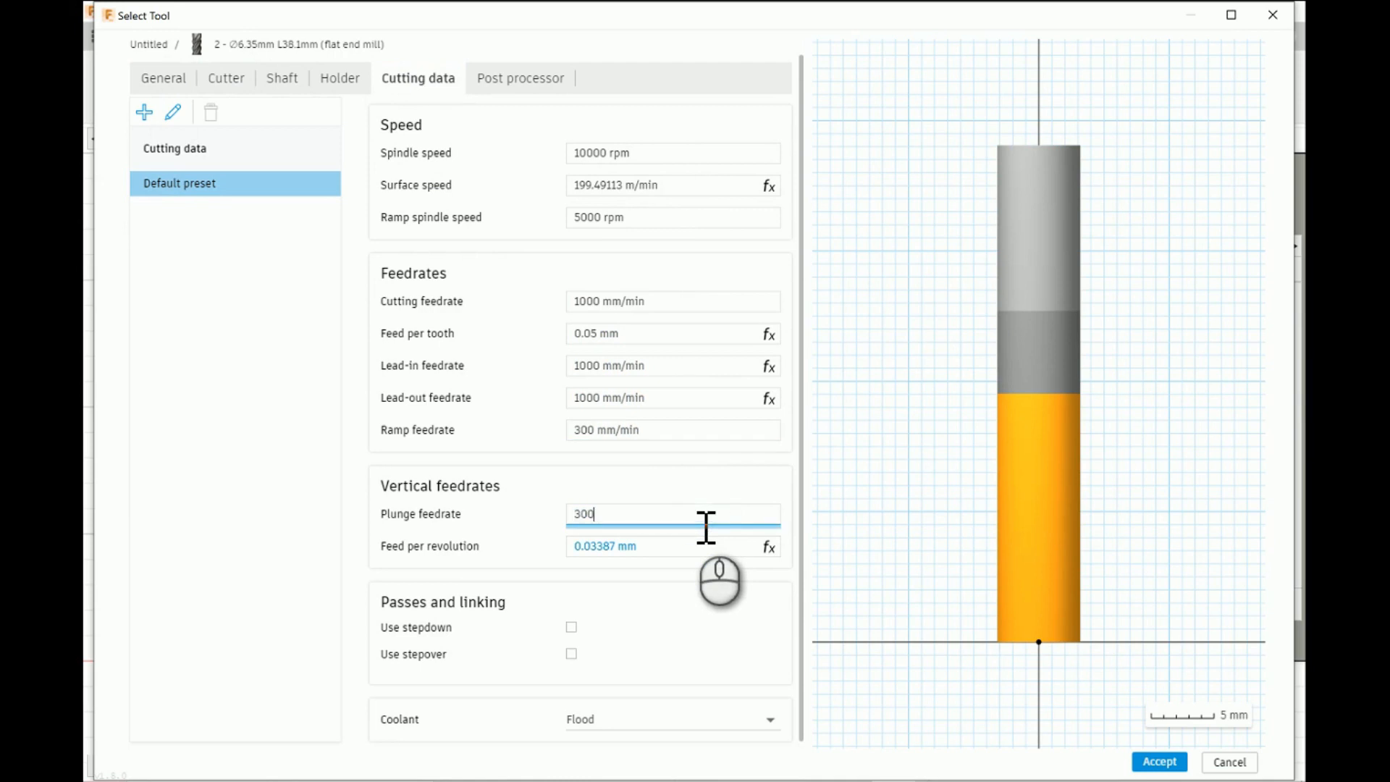
pyautogui.click(622, 486)
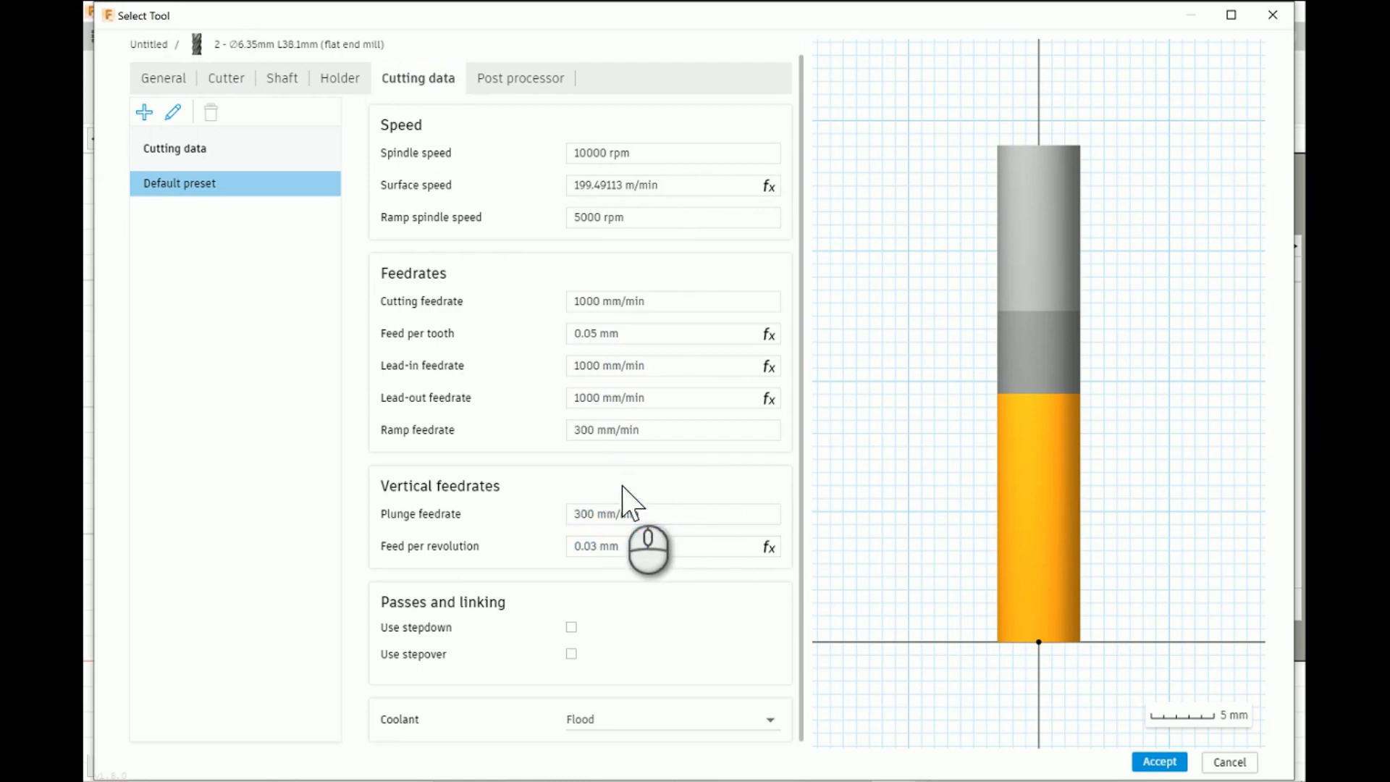
# - Set the end mill's coolant to Disabled and choose the finished tool for the drilling operation
pyautogui.click(767, 724)
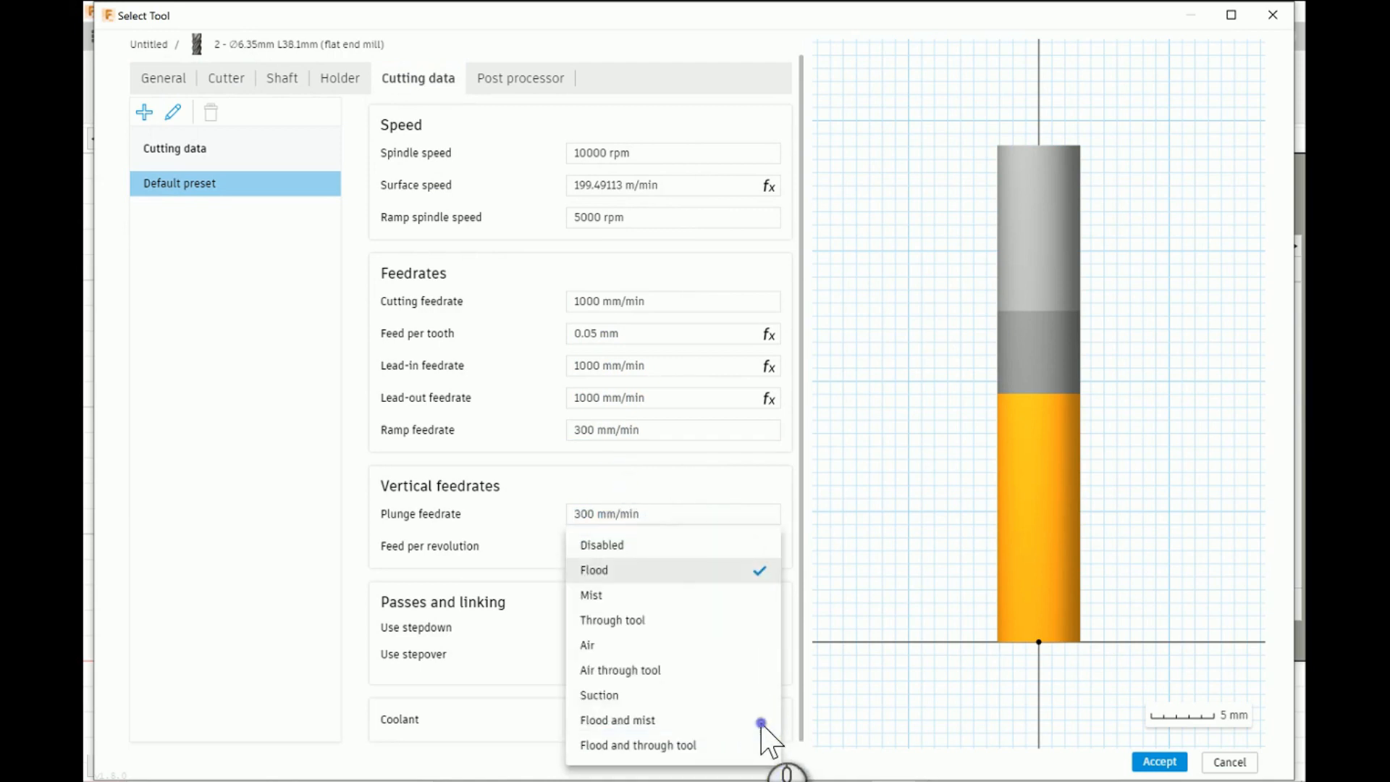
pyautogui.click(636, 547)
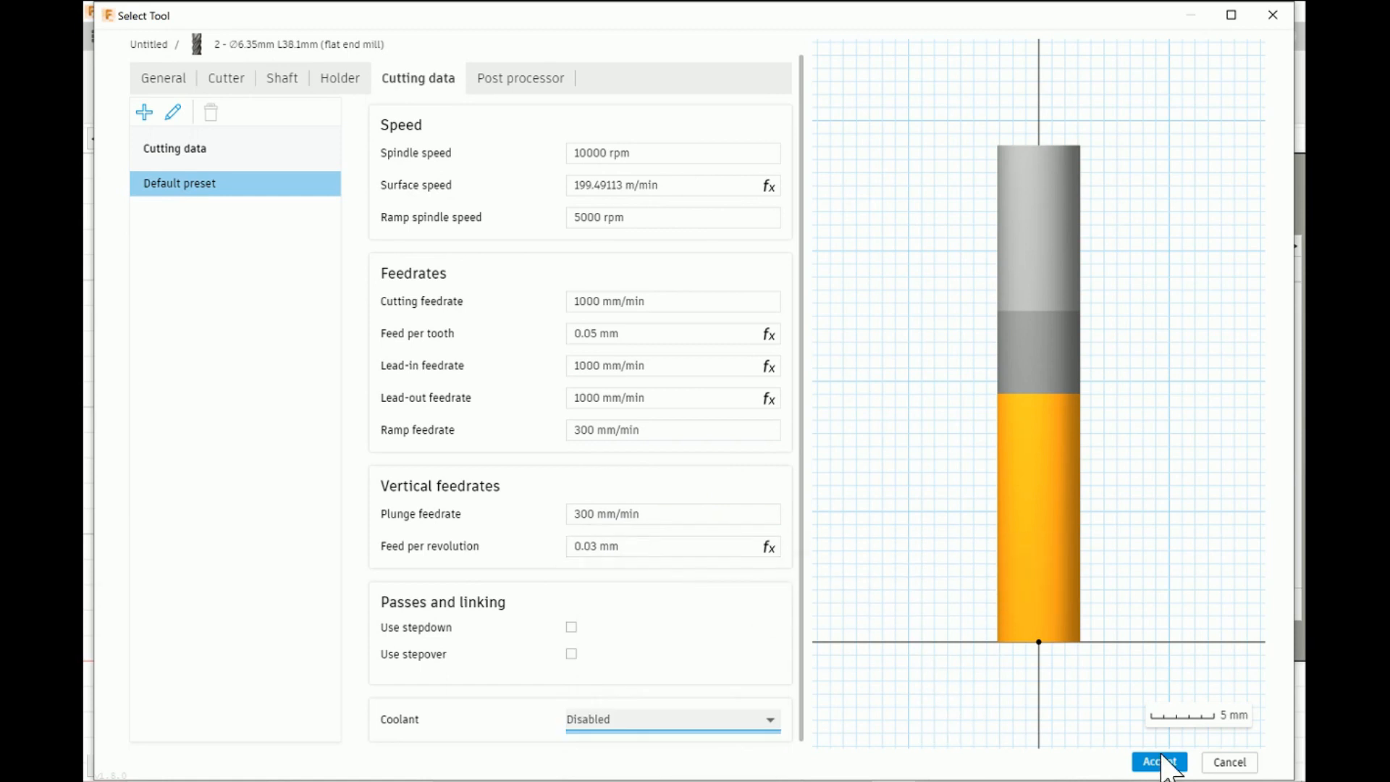
pyautogui.click(1159, 761)
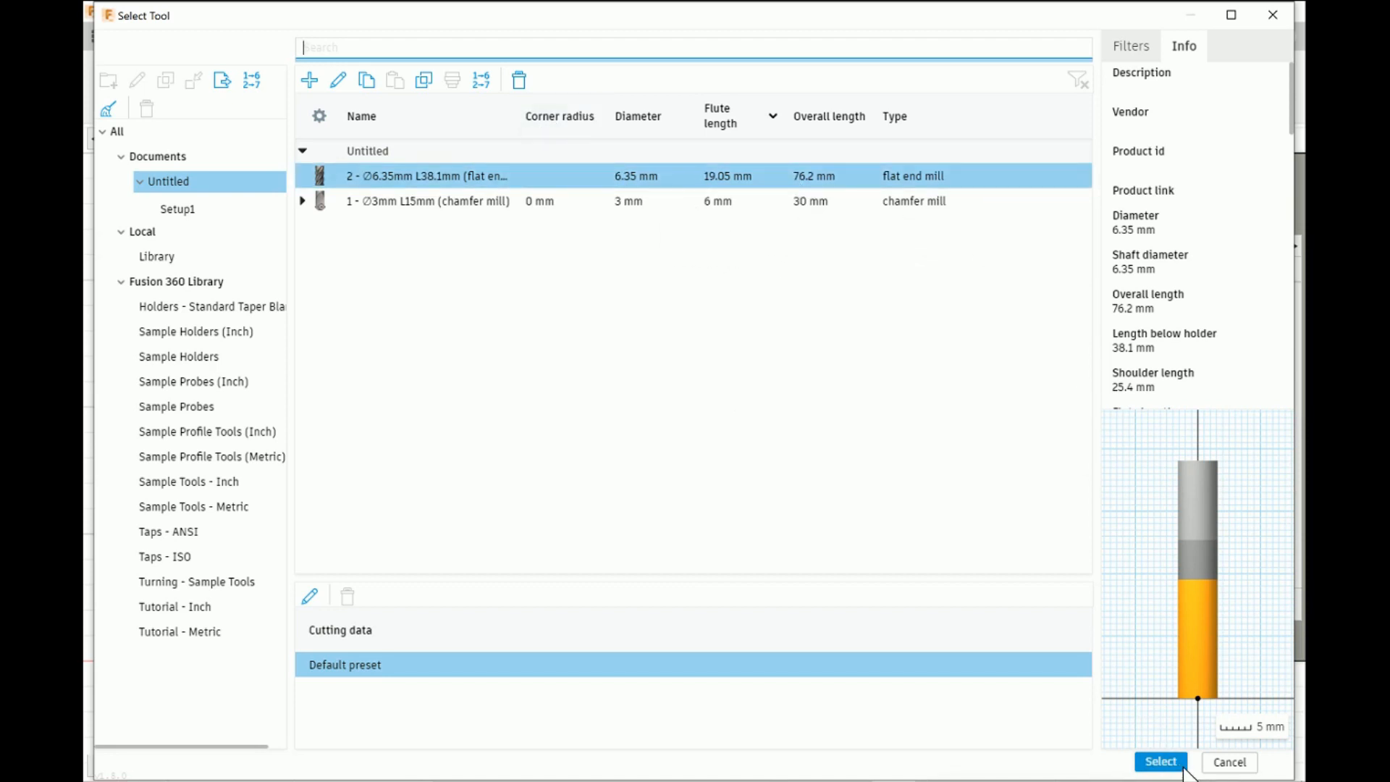
pyautogui.click(1161, 761)
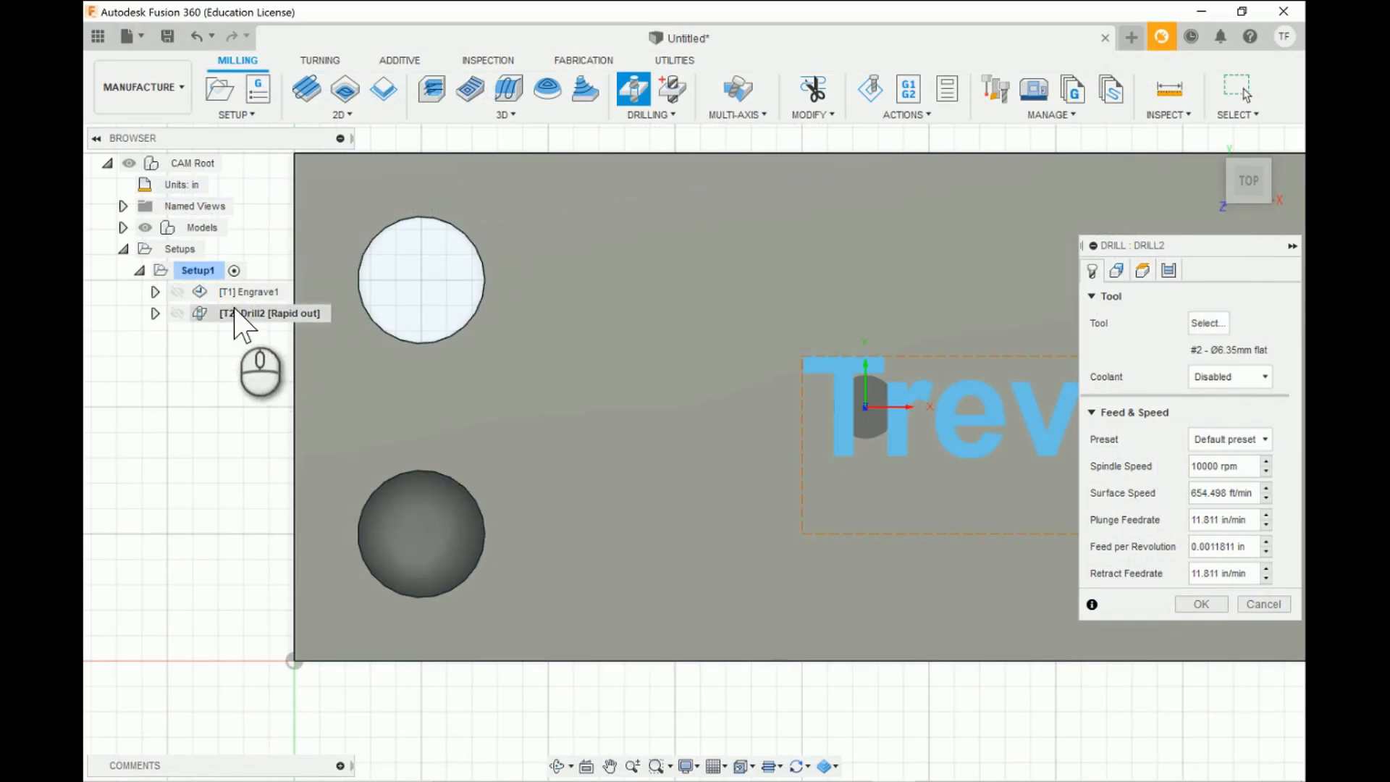
# - Review the new drilling operation's tool, hole geometry and height settings, and examine the available cycle types
pyautogui.click(1115, 270)
pyautogui.click(1093, 271)
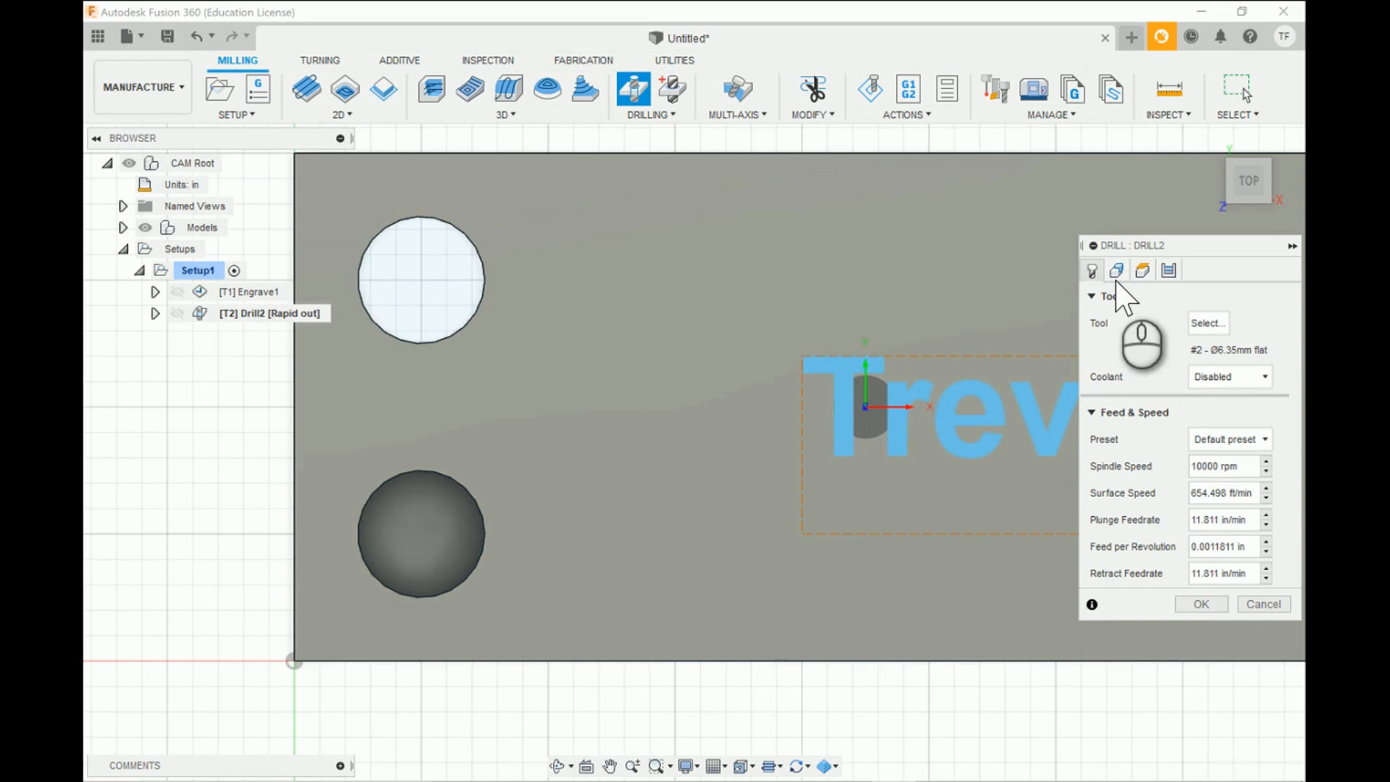
pyautogui.click(1117, 275)
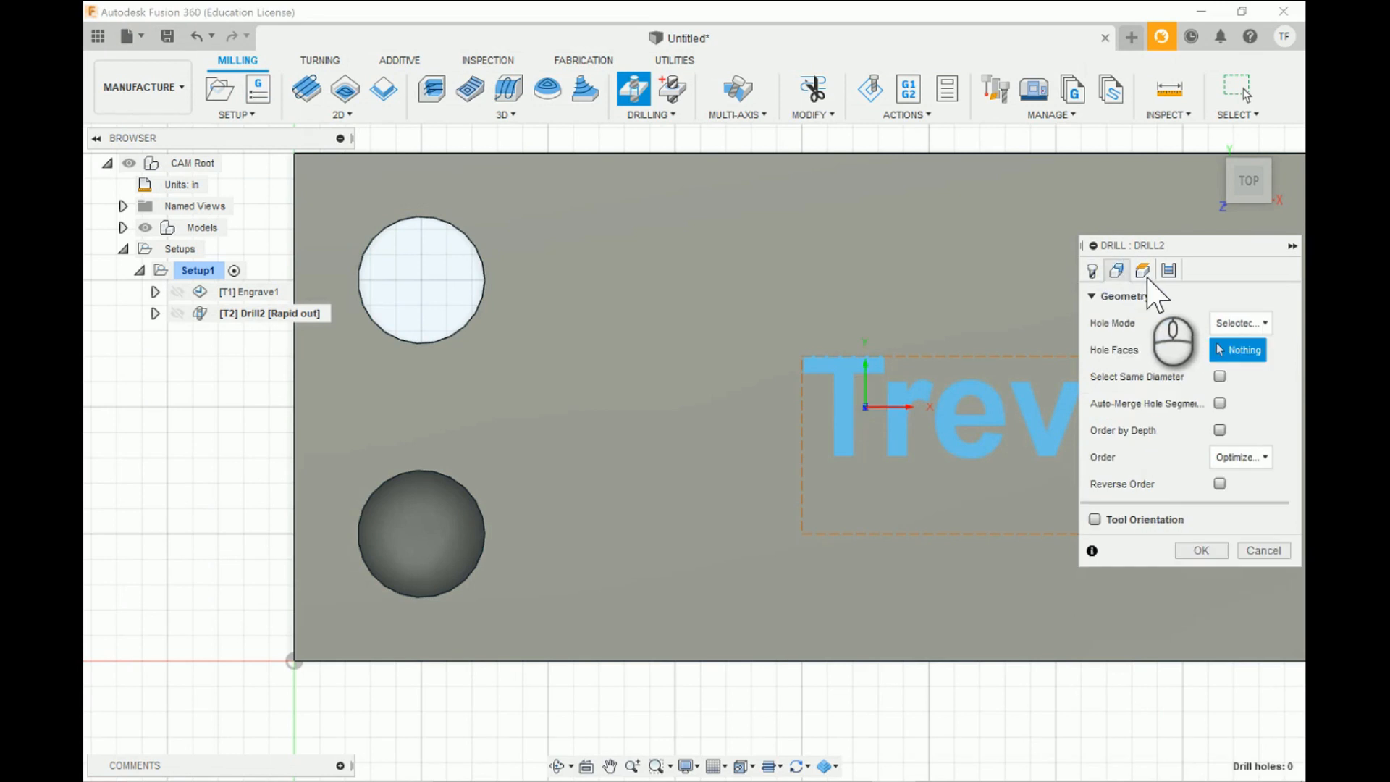
pyautogui.click(1144, 274)
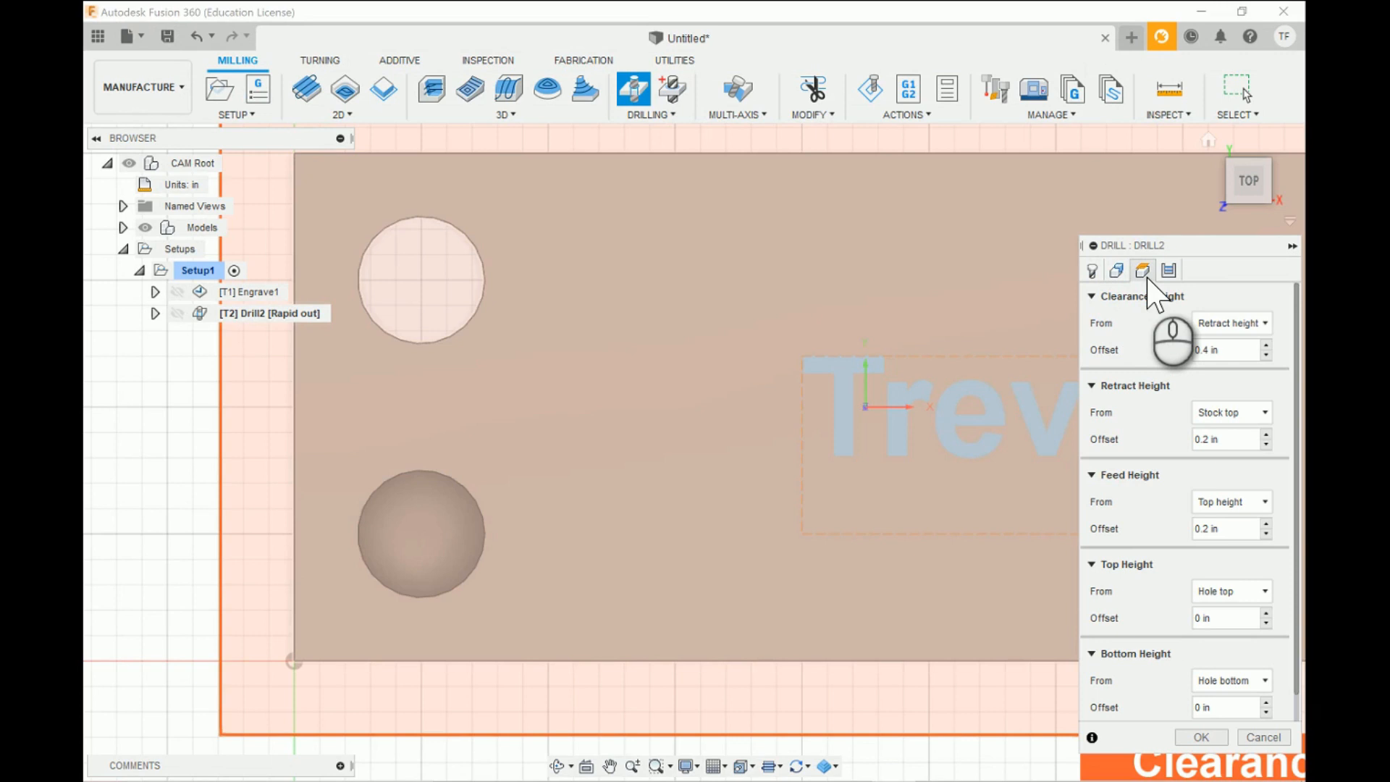
pyautogui.click(1169, 270)
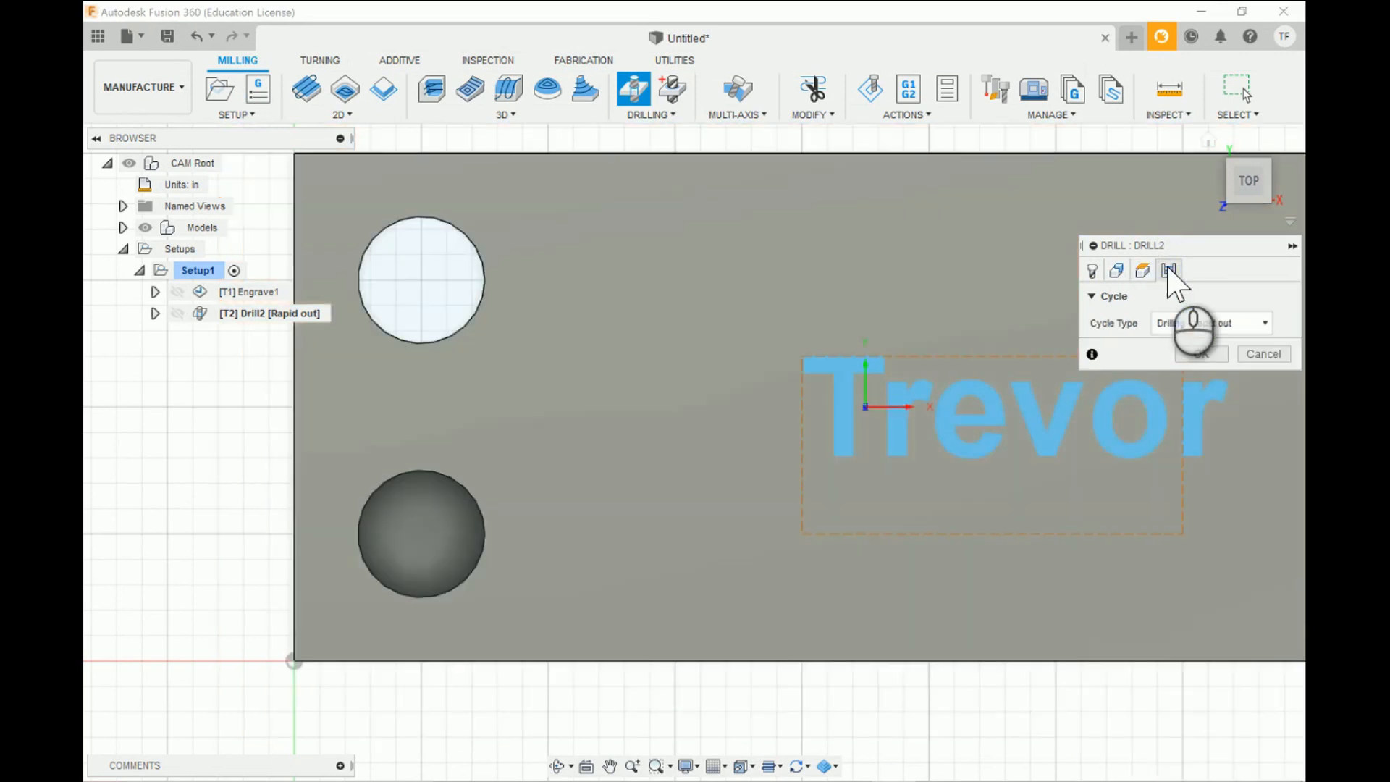
pyautogui.click(1265, 324)
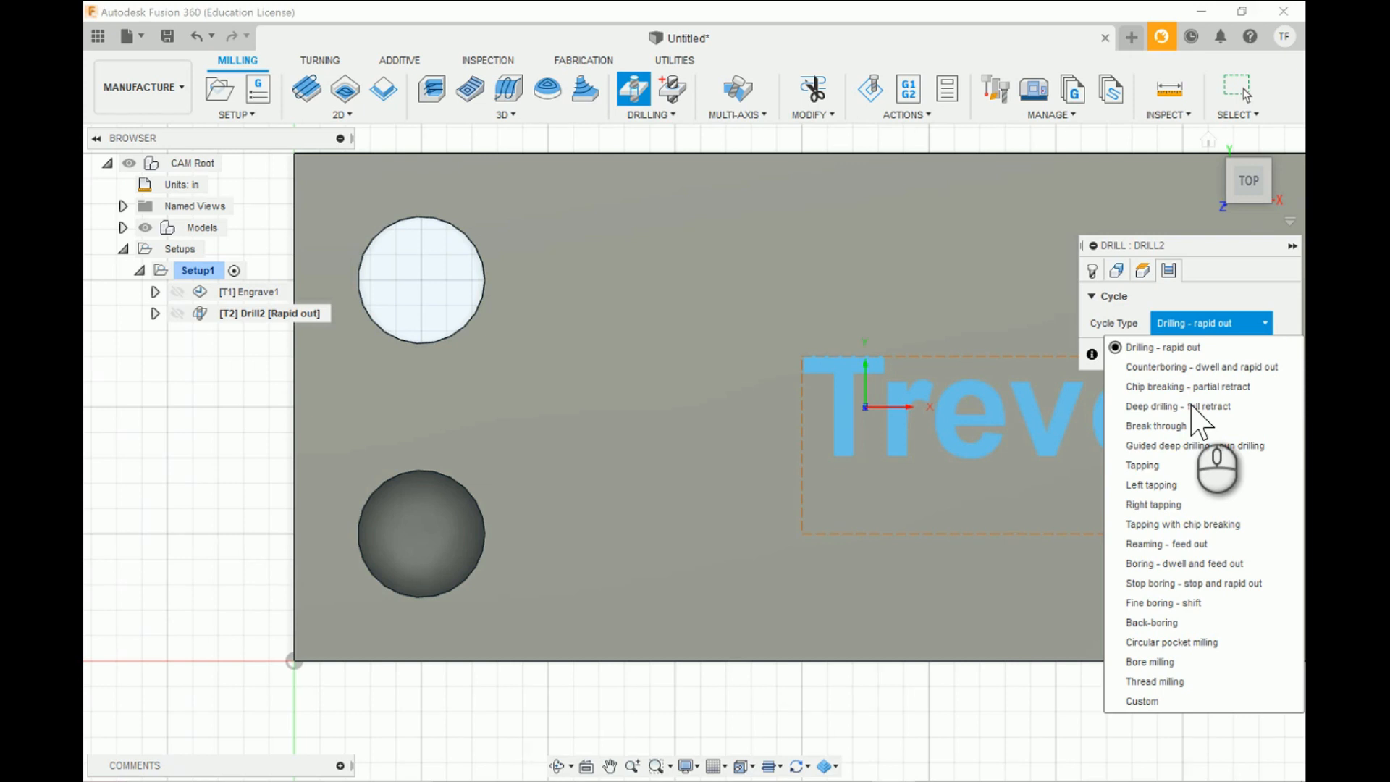
pyautogui.click(1263, 322)
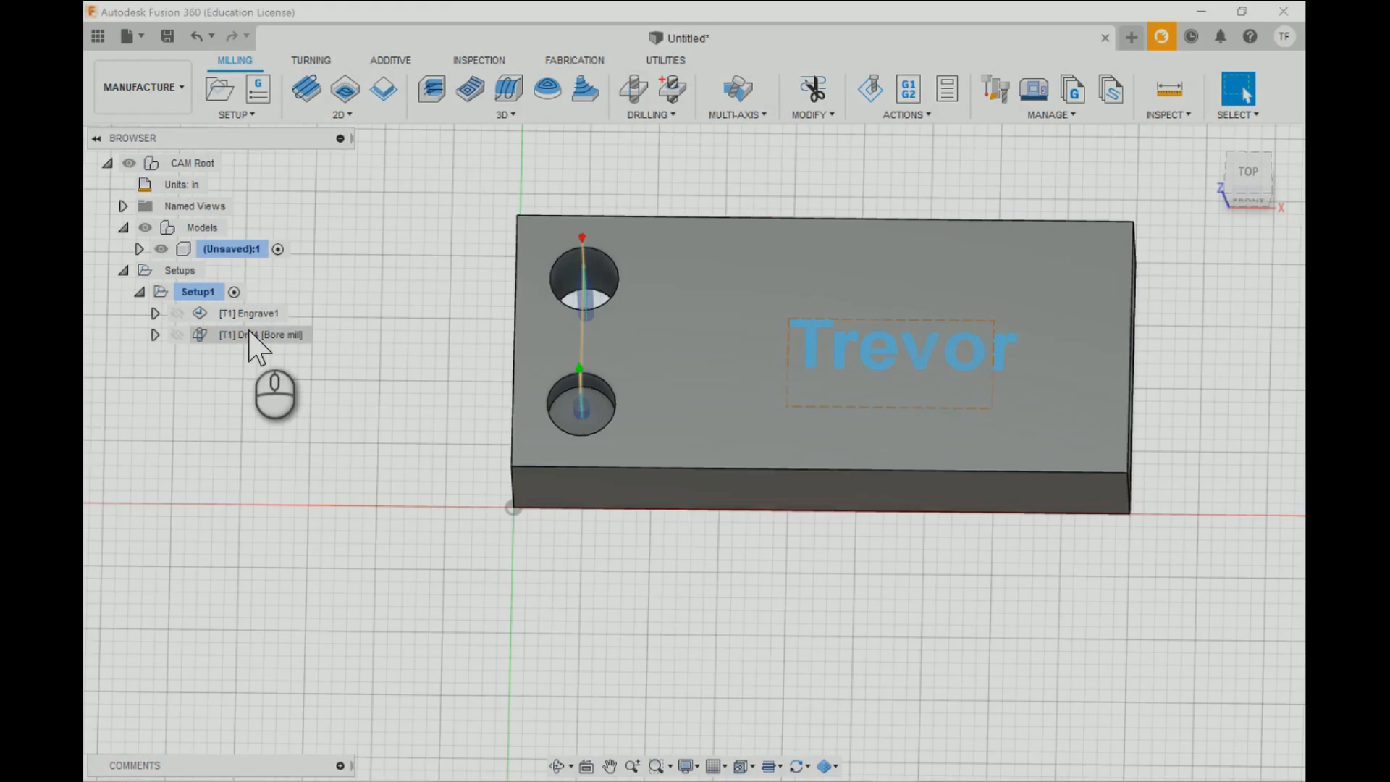
# - Open the existing bore milling operation for editing and review its tool, feeds, selected hole faces and heights
pyautogui.click(250, 335)
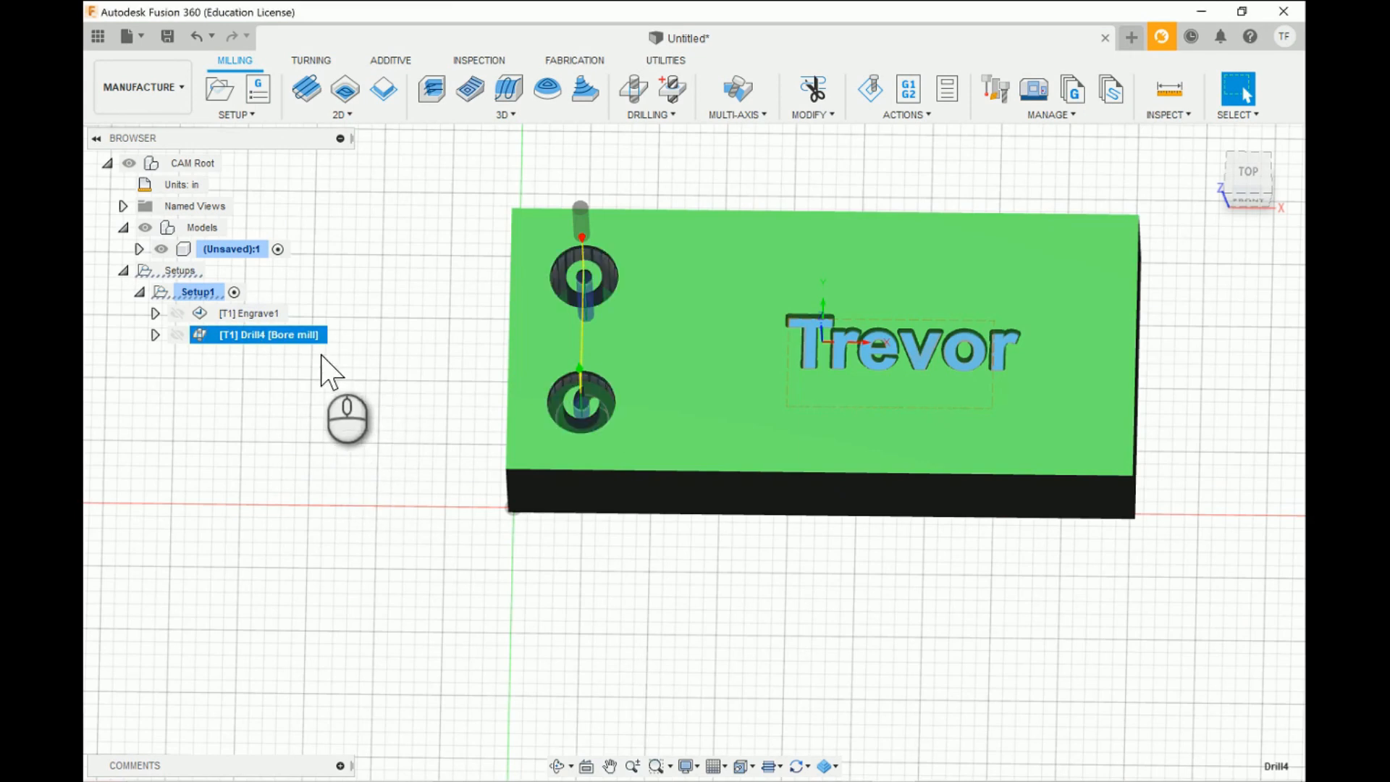
pyautogui.click(343, 369)
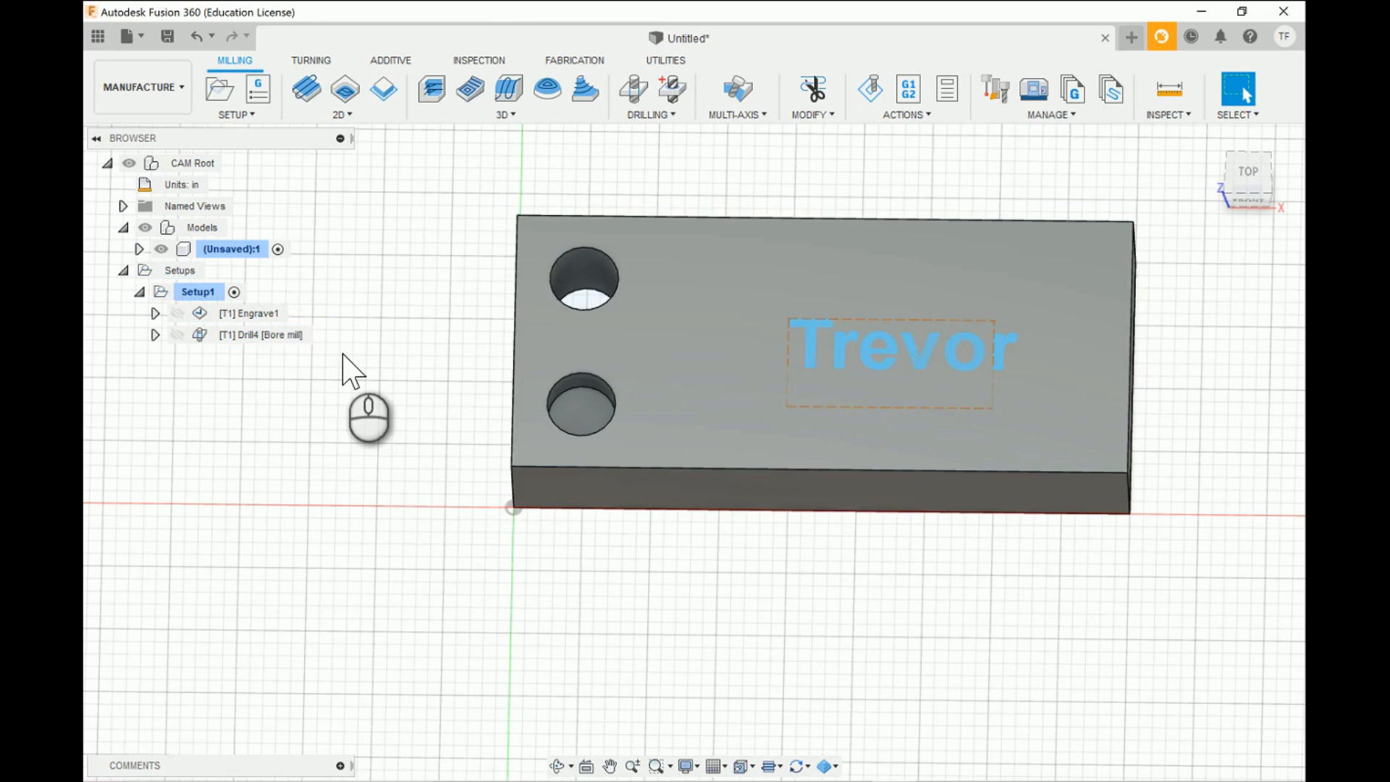
pyautogui.click(261, 338)
pyautogui.rightClick(254, 336)
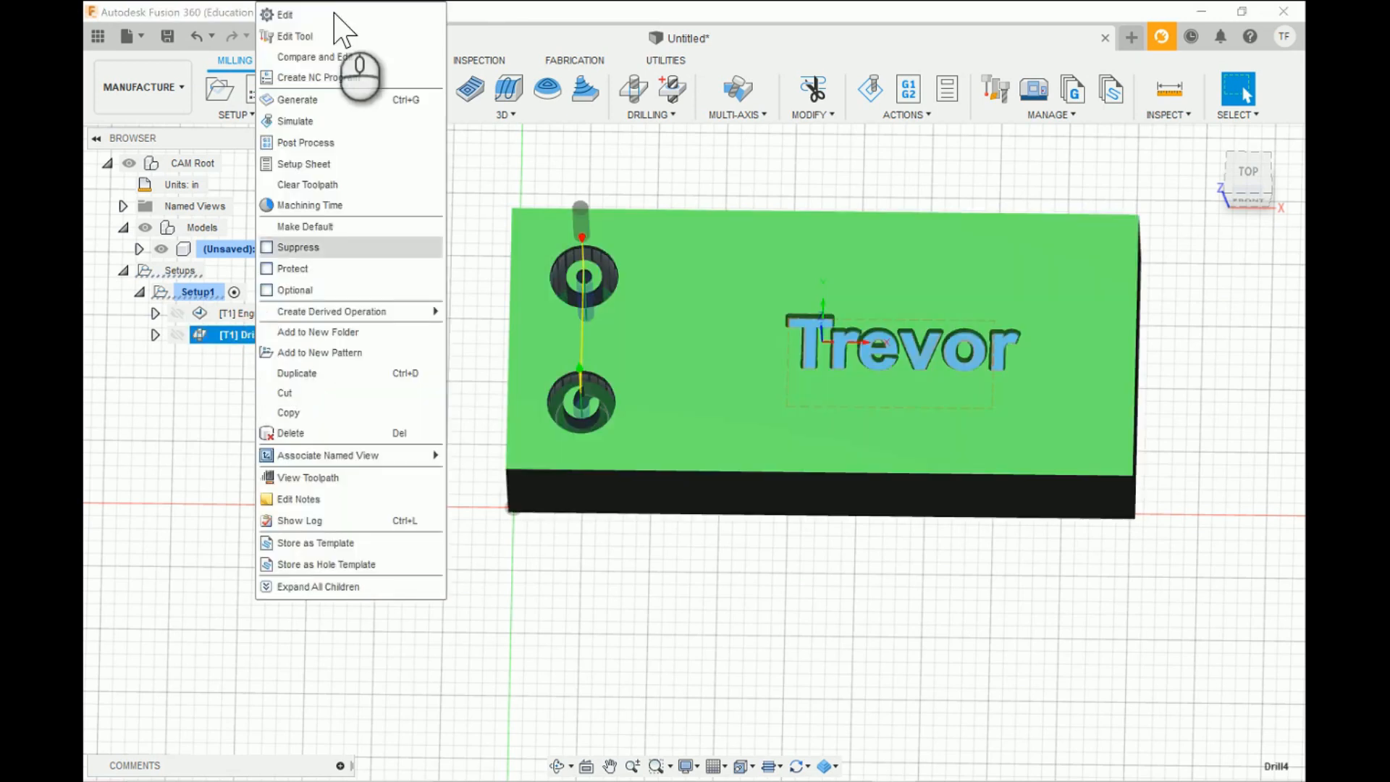
pyautogui.click(314, 13)
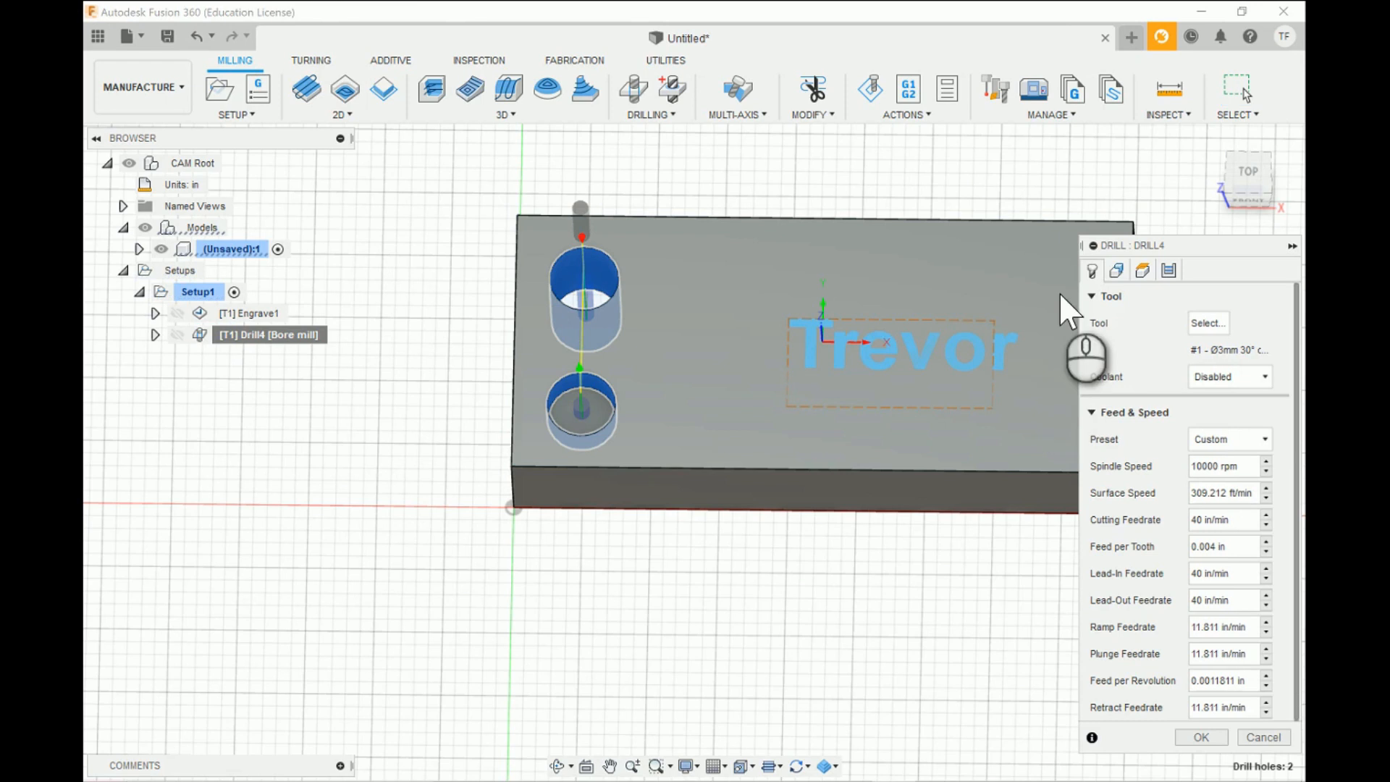
pyautogui.click(1117, 271)
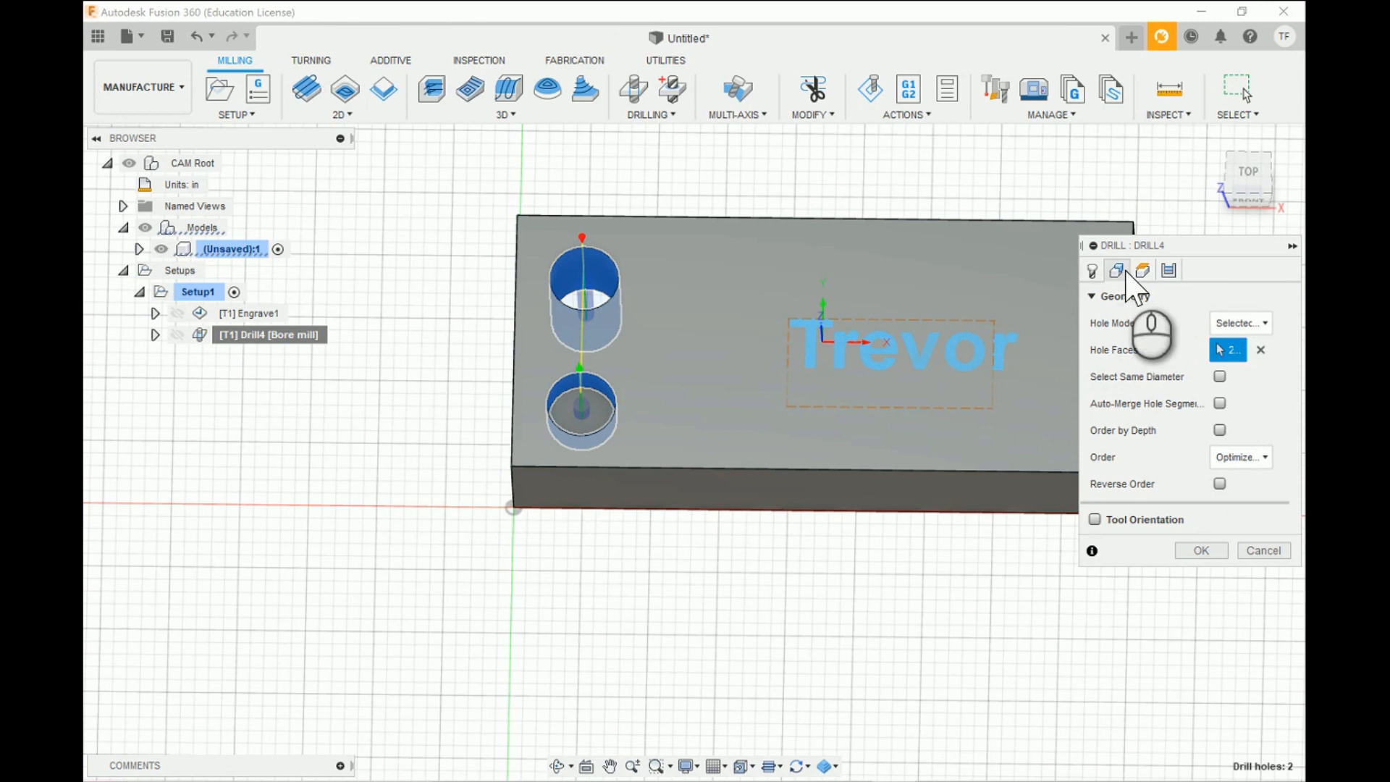
pyautogui.click(1093, 271)
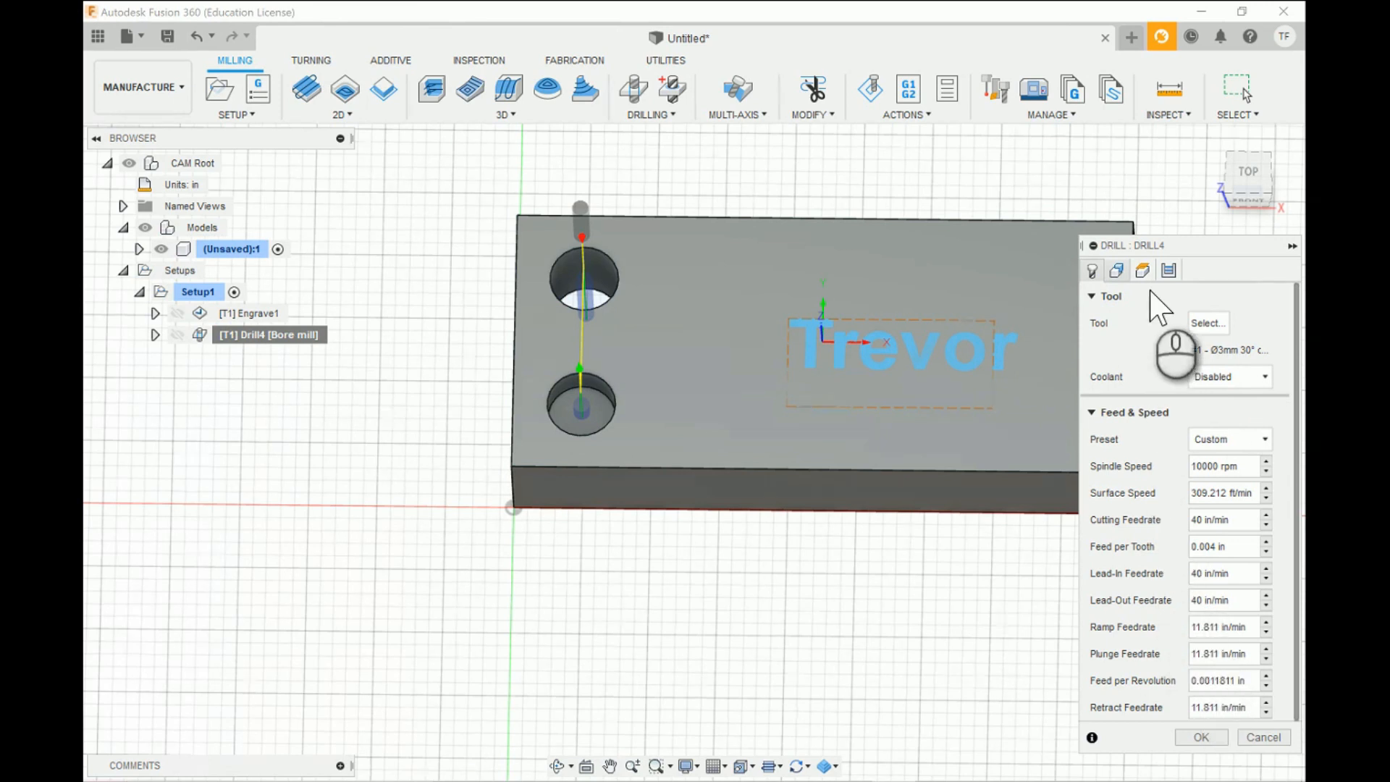
pyautogui.click(1119, 271)
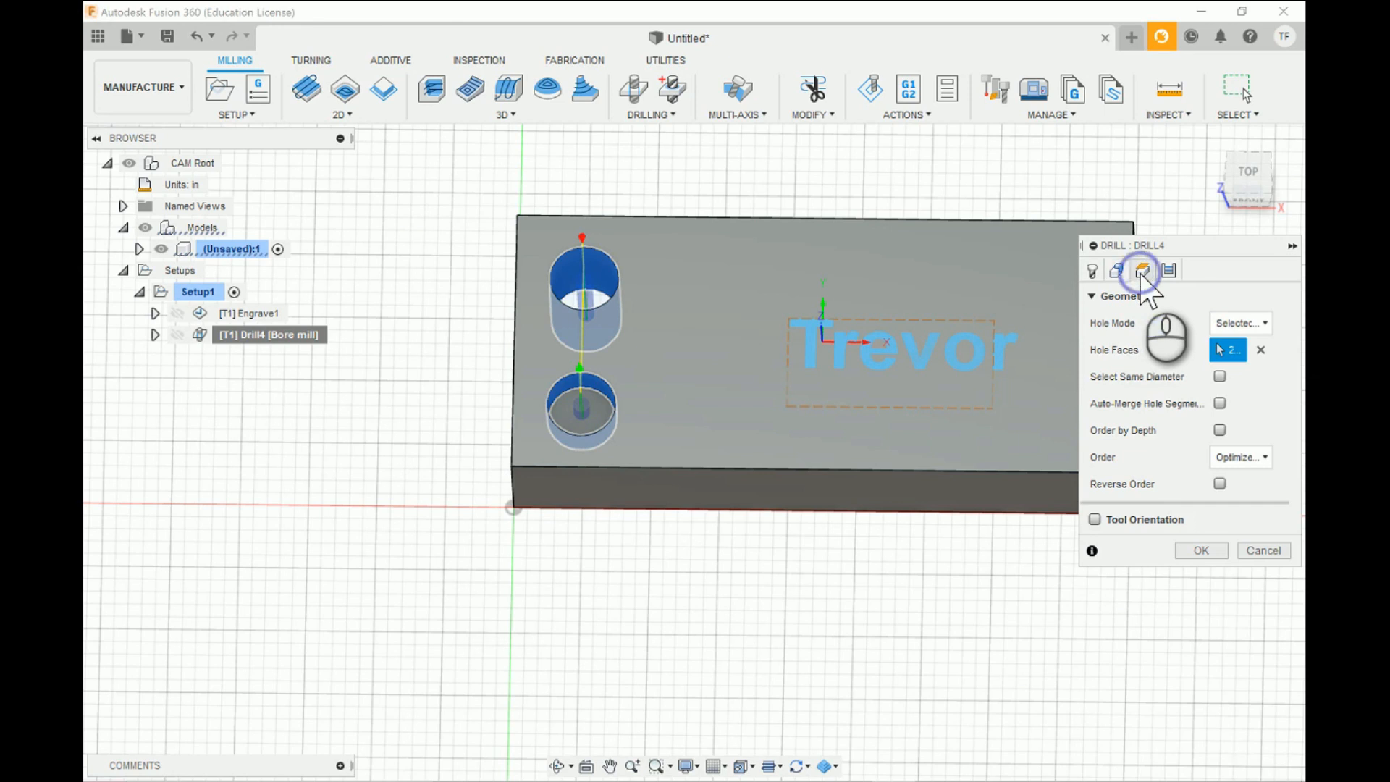
pyautogui.click(1143, 272)
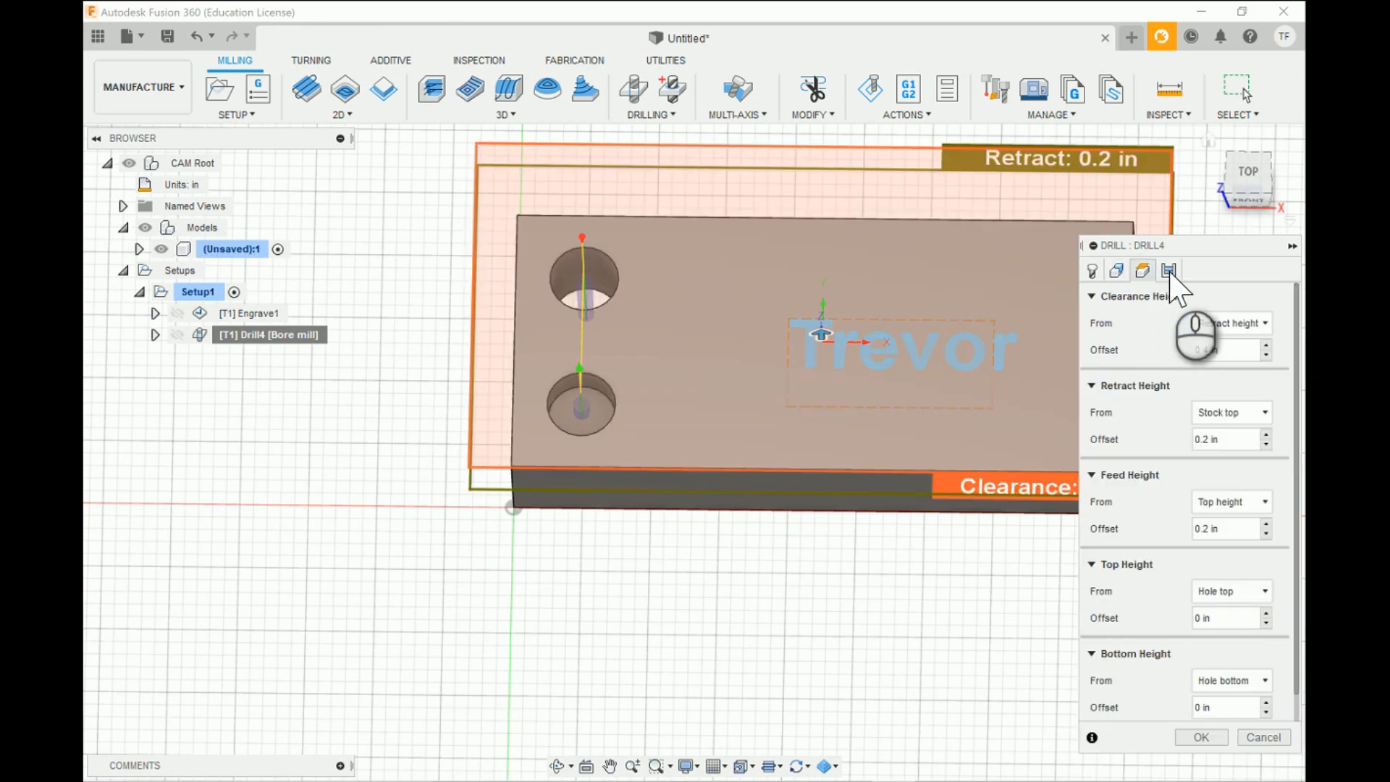
# - Examine the bore milling operation's cycle settings and available cycle types, keeping Bore milling as the cycle
pyautogui.click(1169, 270)
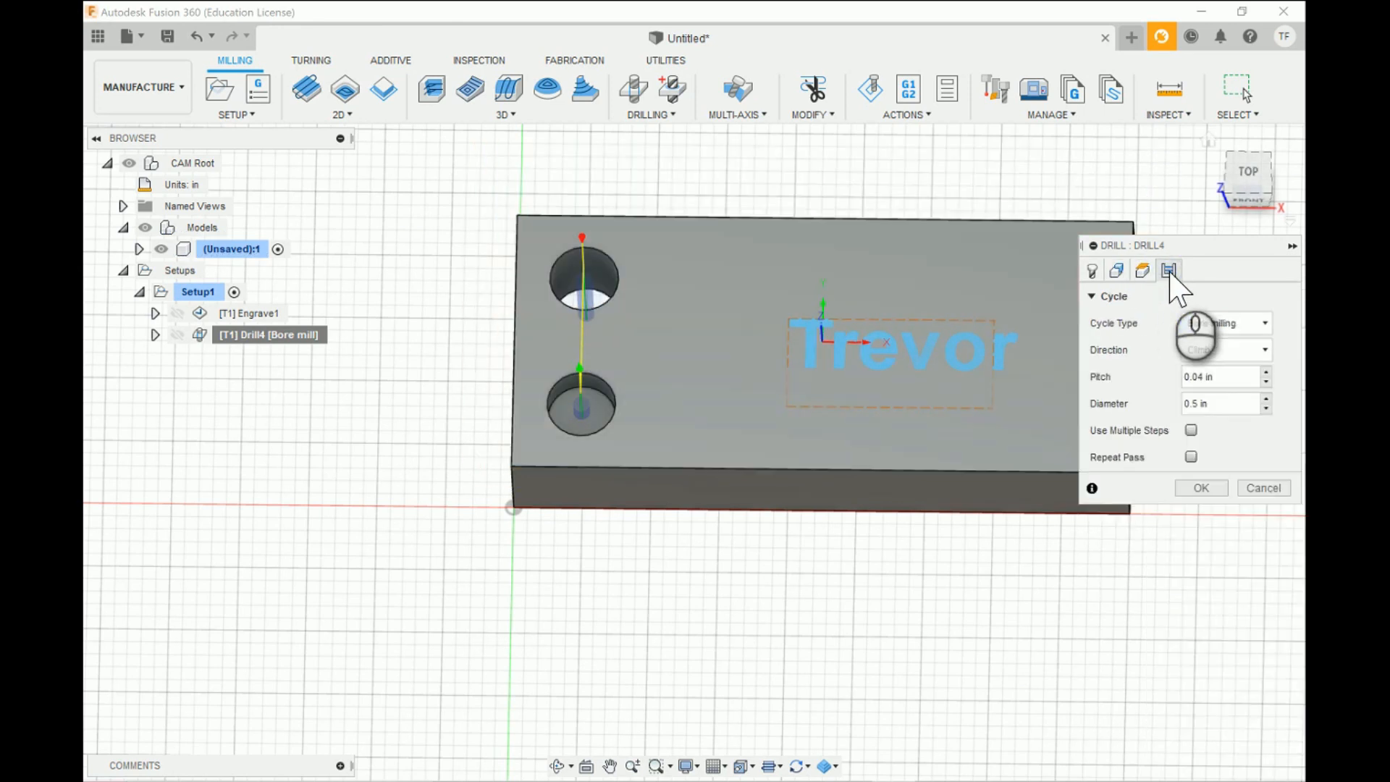
pyautogui.click(1264, 324)
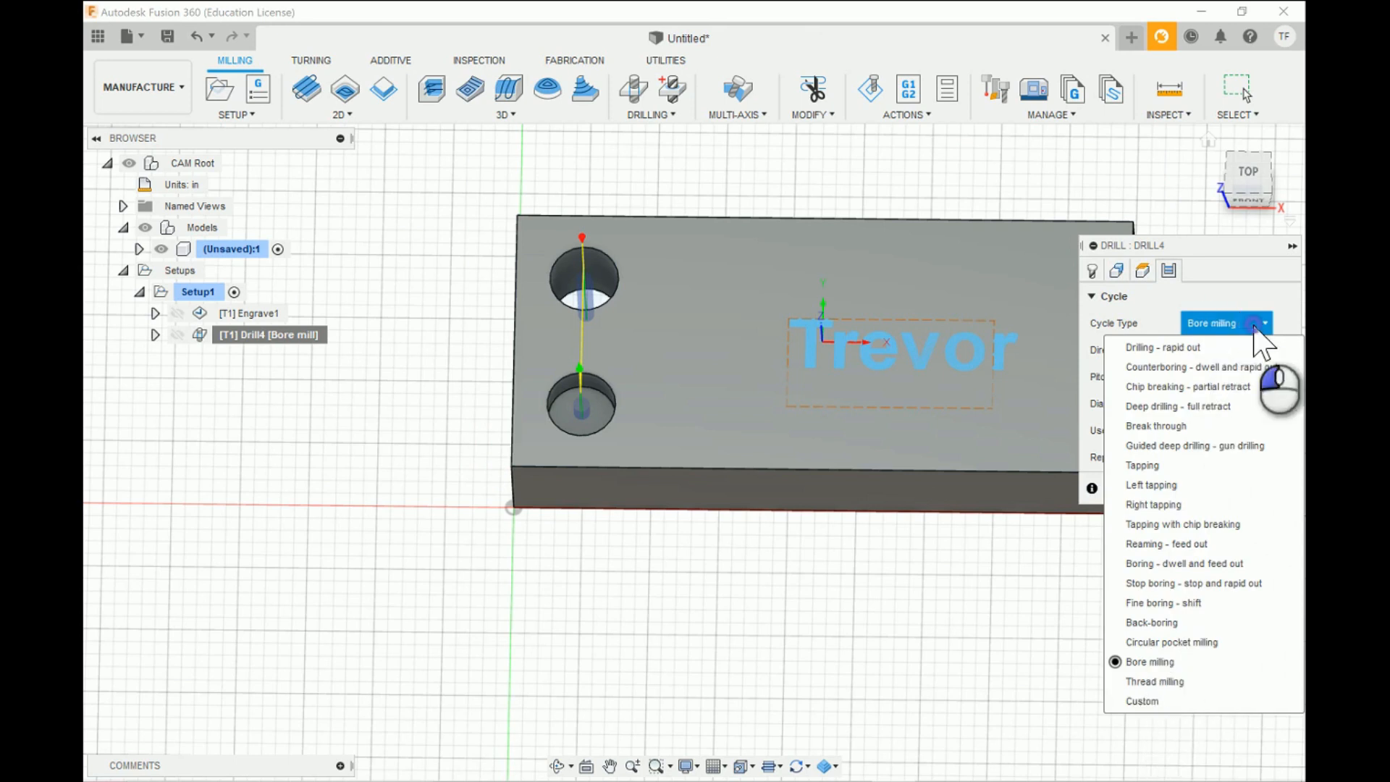
pyautogui.click(1251, 326)
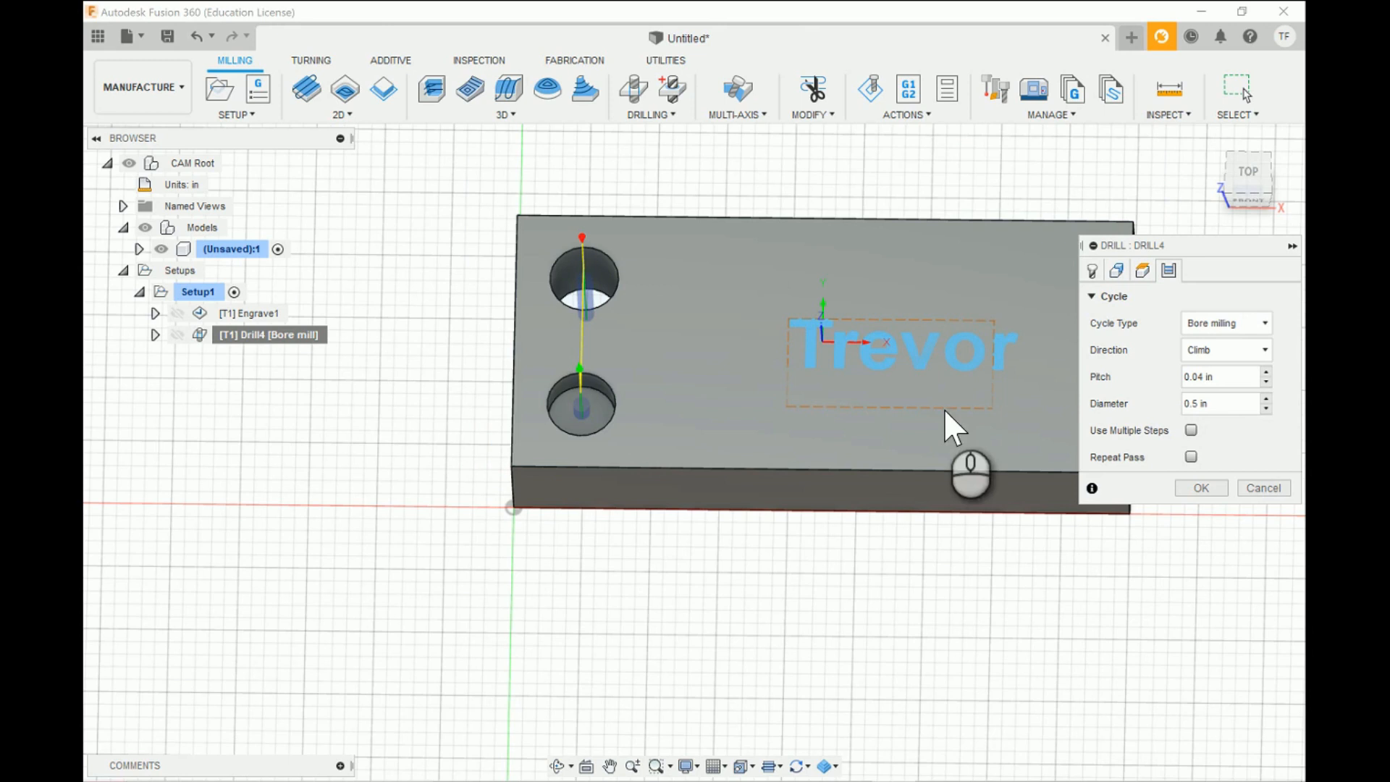
pyautogui.click(1198, 487)
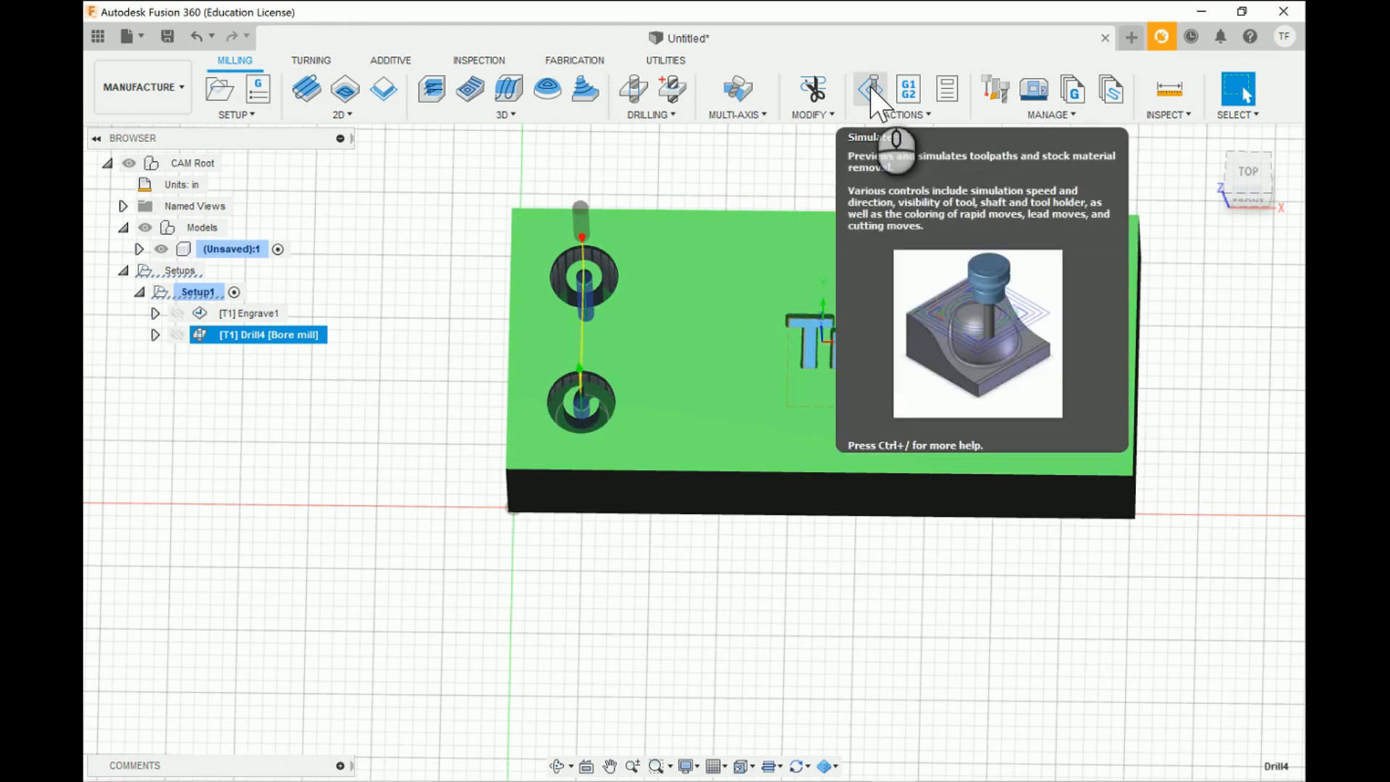
# - Simulate the bore milling operation, inspect its toolpath through both holes from angled and top views, and exit the simulation
pyautogui.click(871, 90)
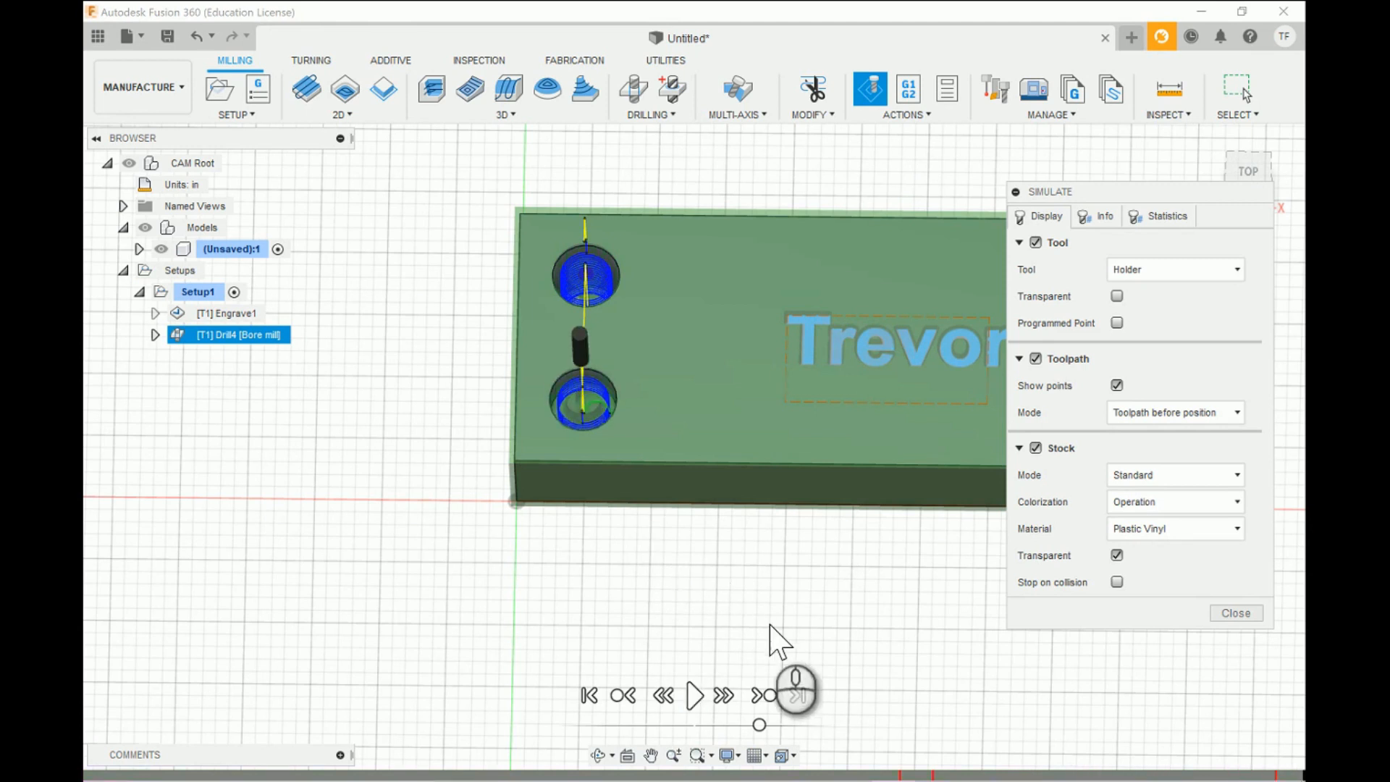
pyautogui.click(598, 757)
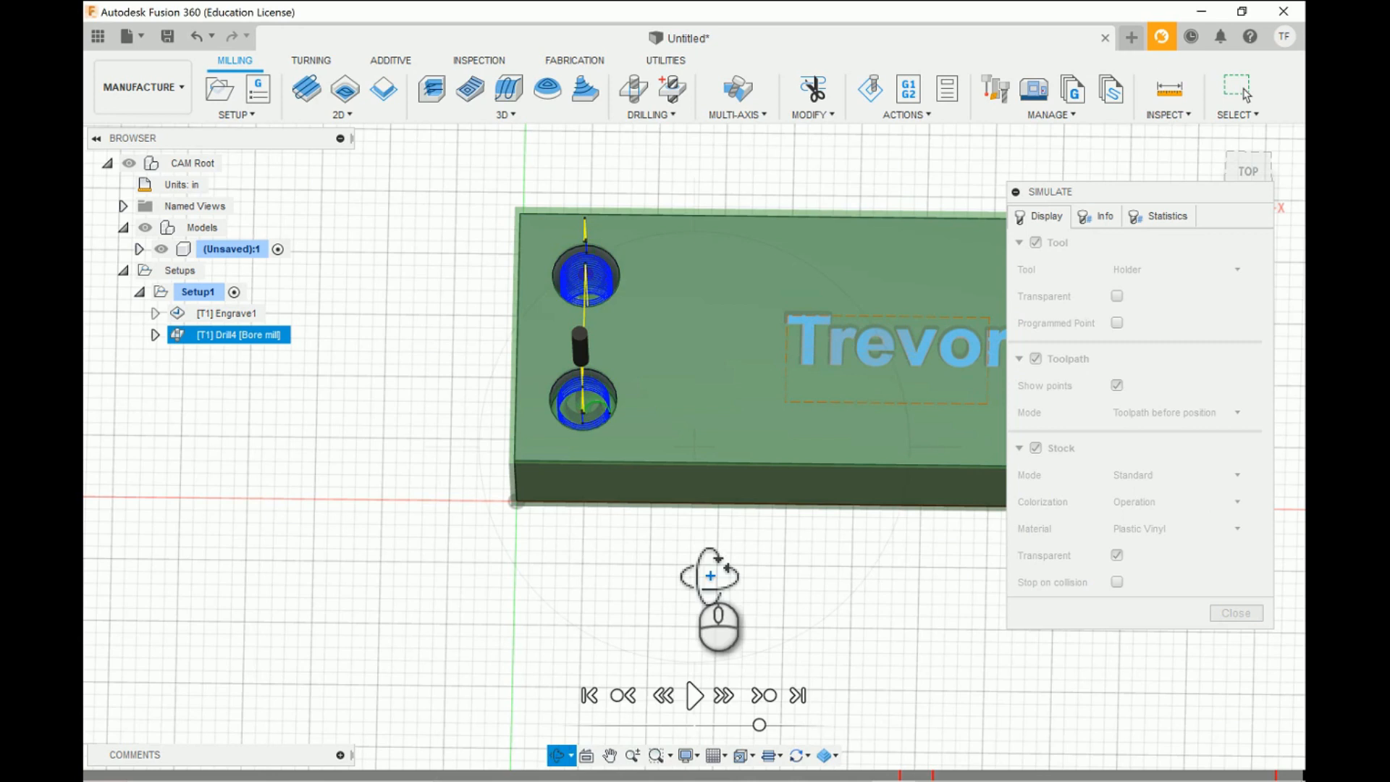
pyautogui.moveTo(716, 574); pyautogui.dragTo(689, 579)
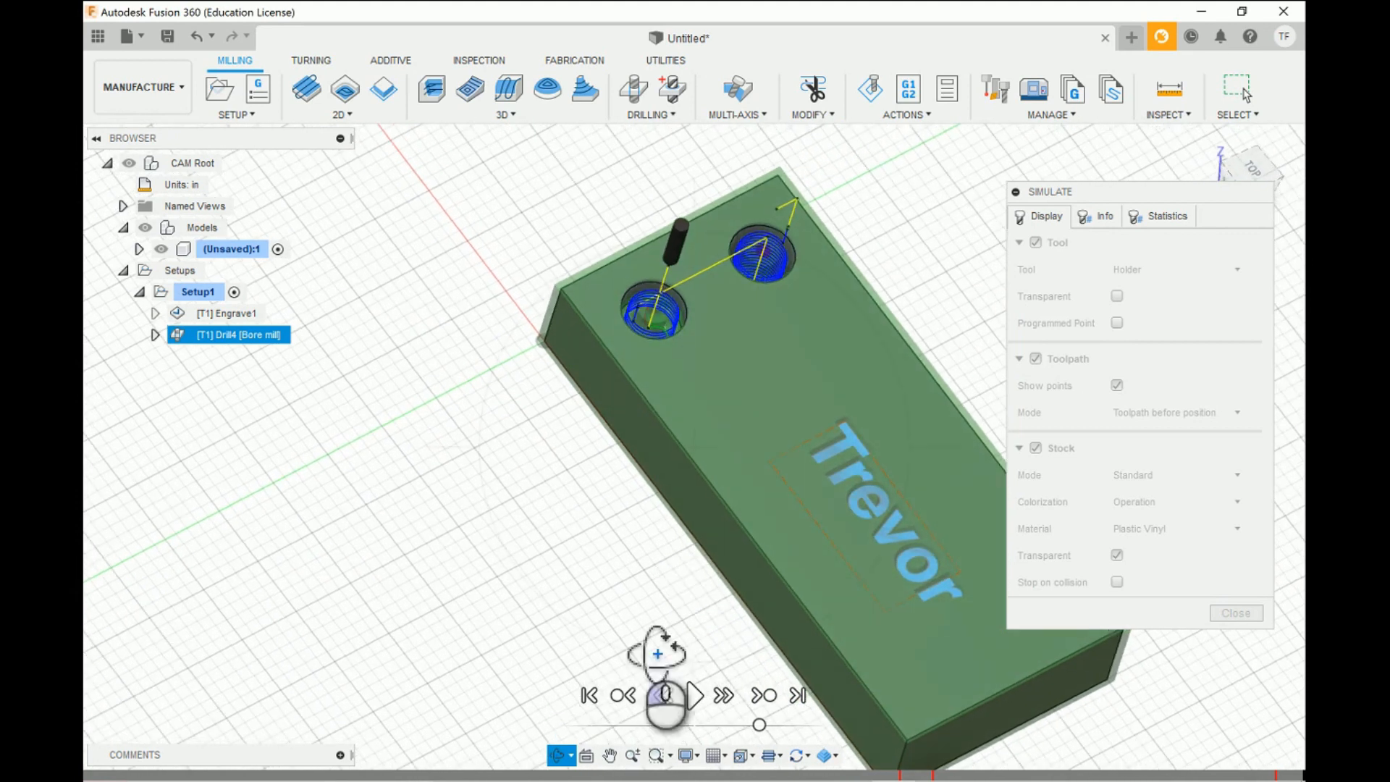
pyautogui.click(1256, 179)
pyautogui.moveTo(956, 444); pyautogui.dragTo(944, 387)
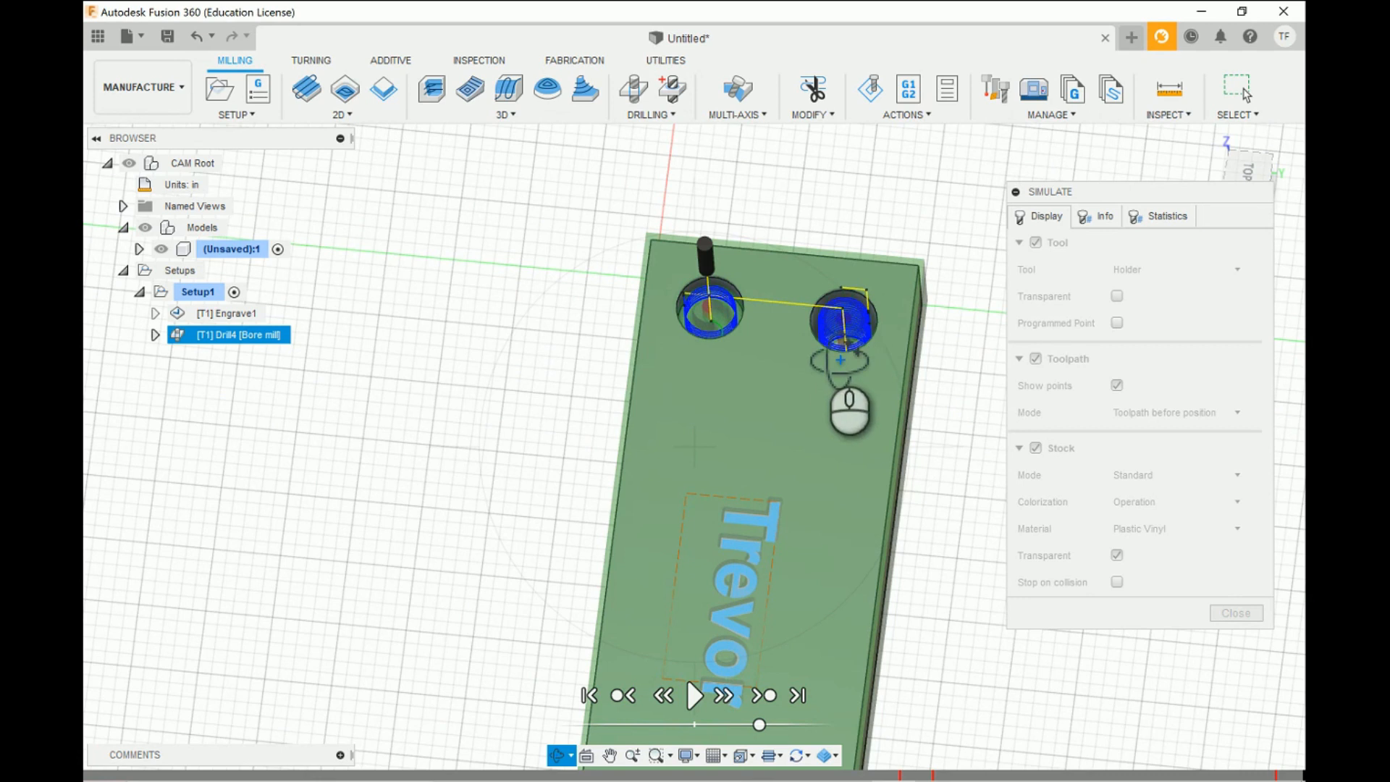
pyautogui.moveTo(950, 455); pyautogui.dragTo(977, 398)
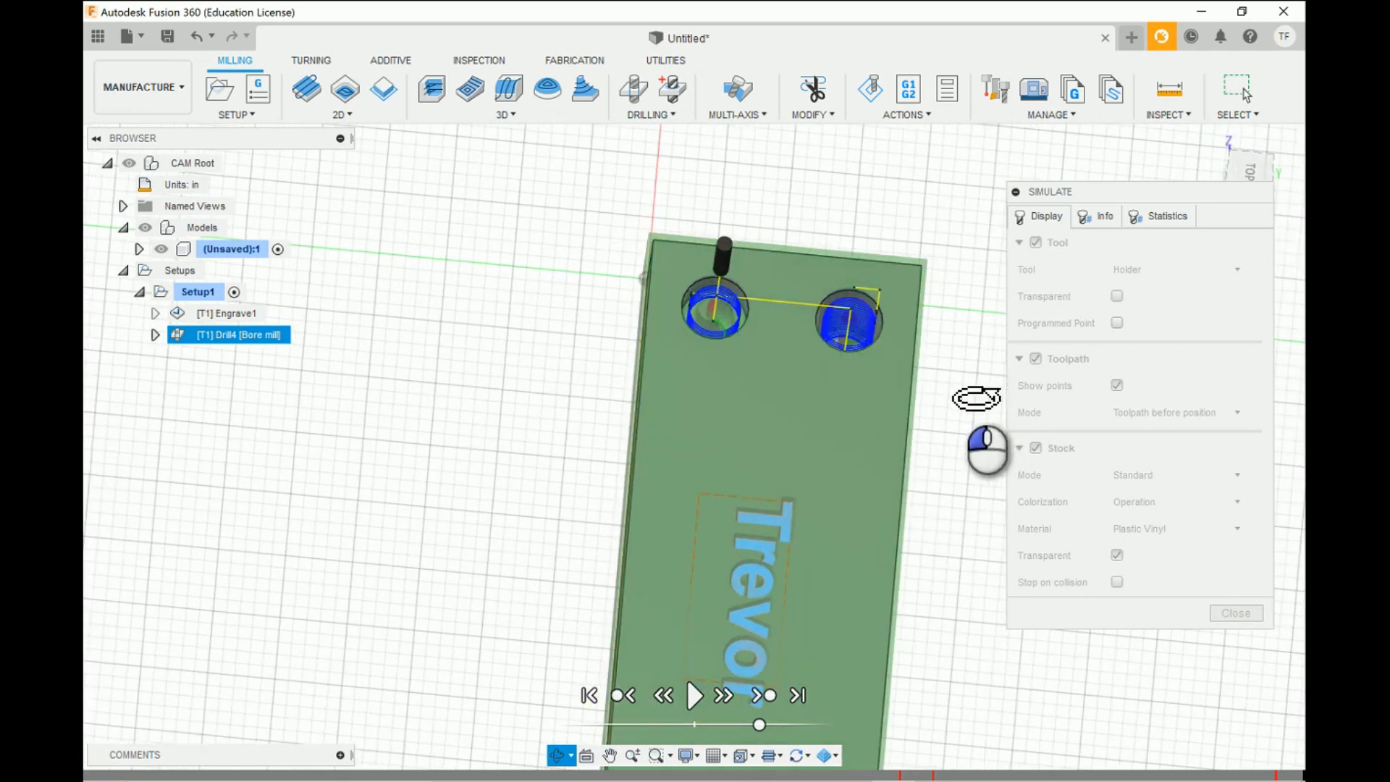
pyautogui.click(1258, 175)
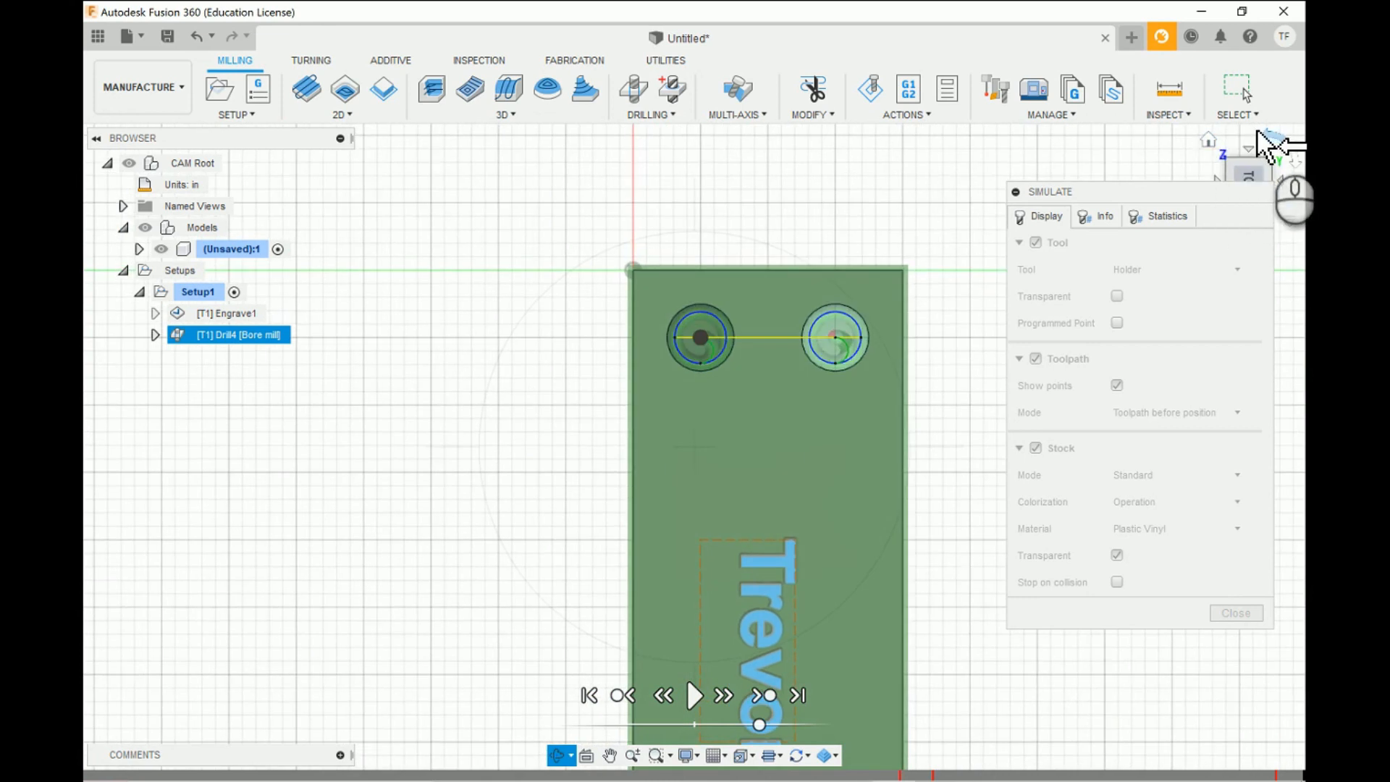
pyautogui.click(1263, 134)
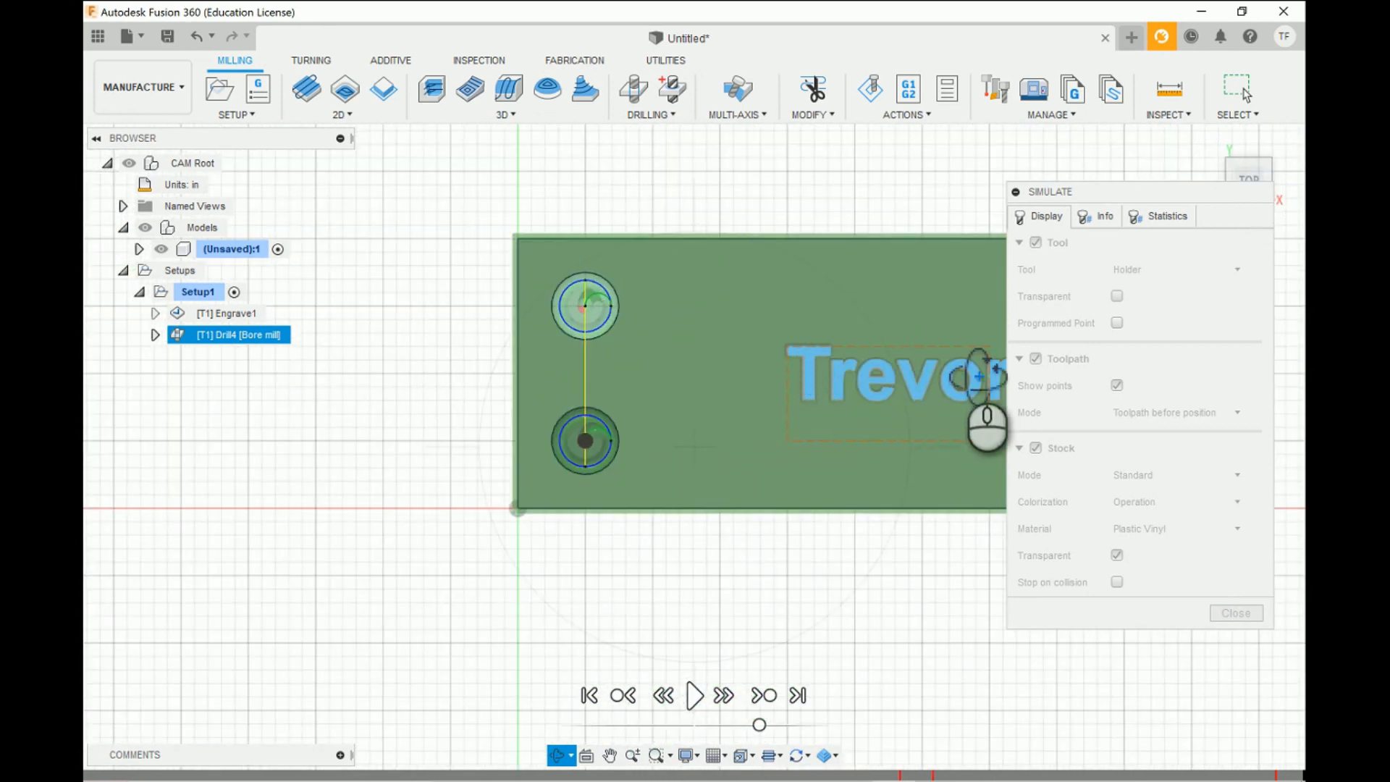
pyautogui.scroll(-4, 427, 380)
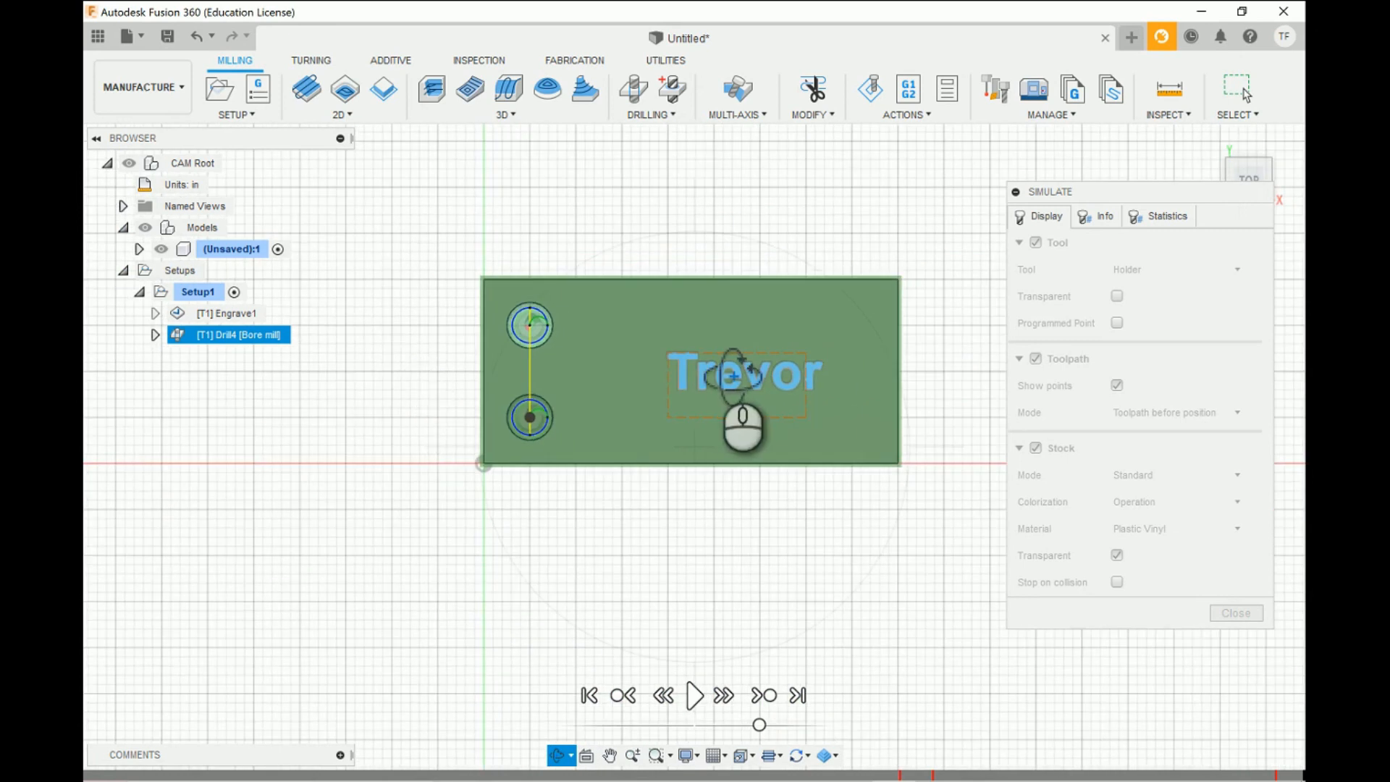
pyautogui.scroll(2, 734, 376)
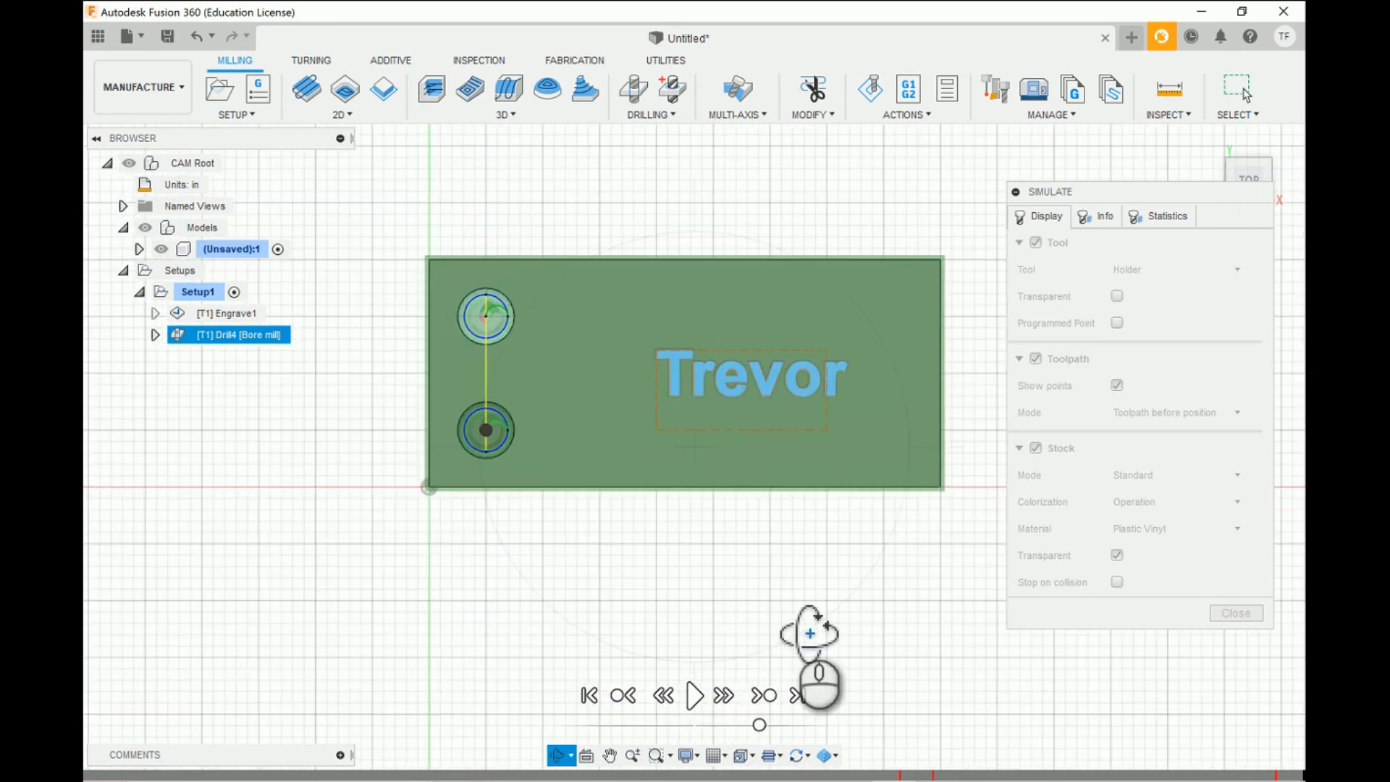
pyautogui.press('Escape')
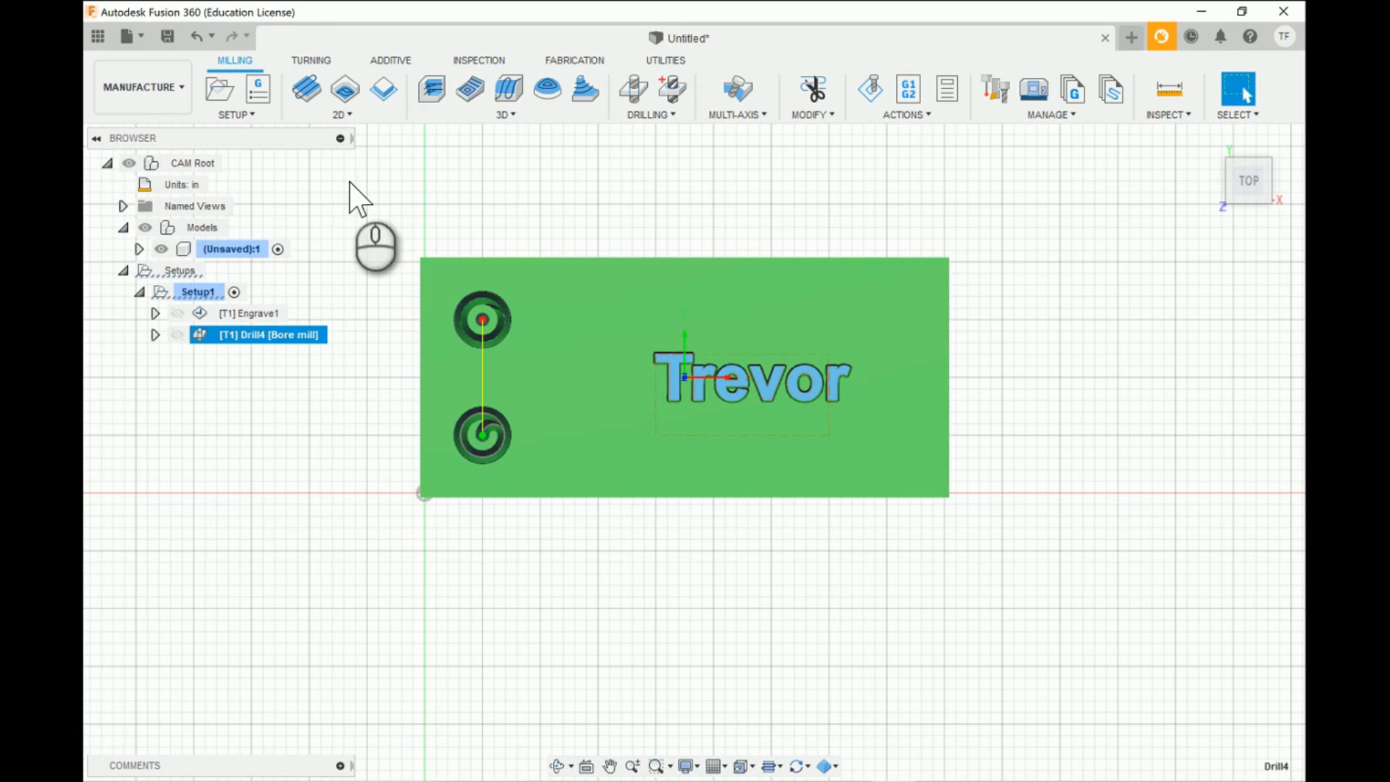
pyautogui.click(376, 119)
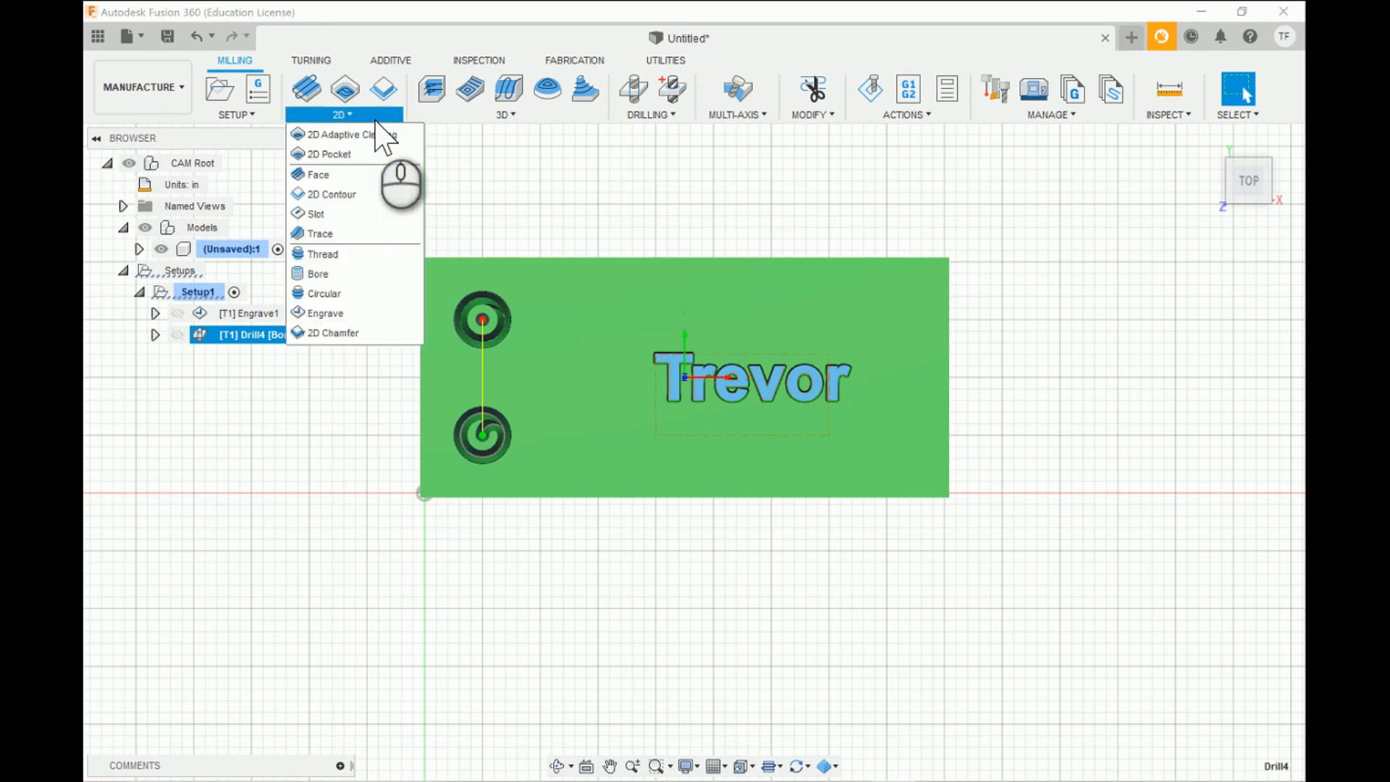
pyautogui.click(559, 307)
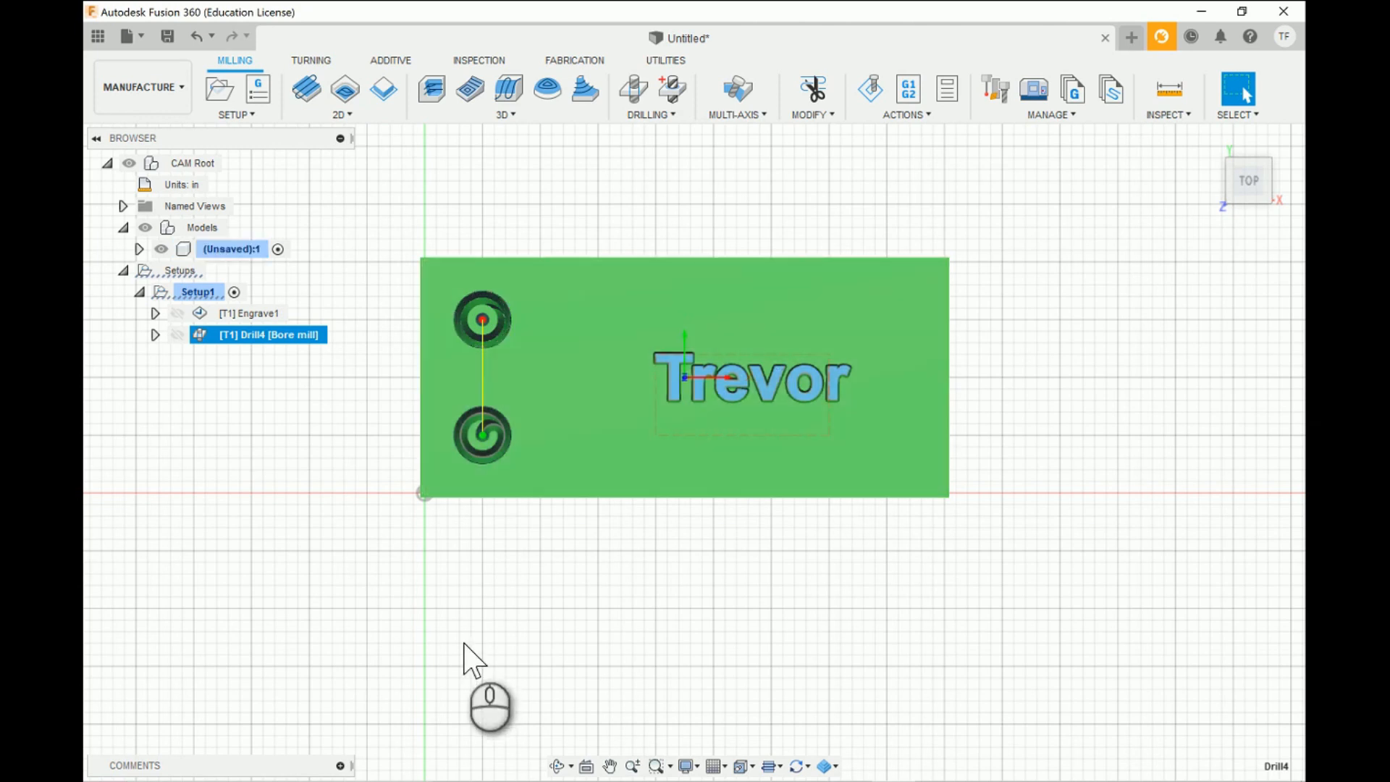
pyautogui.click(557, 765)
pyautogui.moveTo(746, 663); pyautogui.dragTo(759, 635)
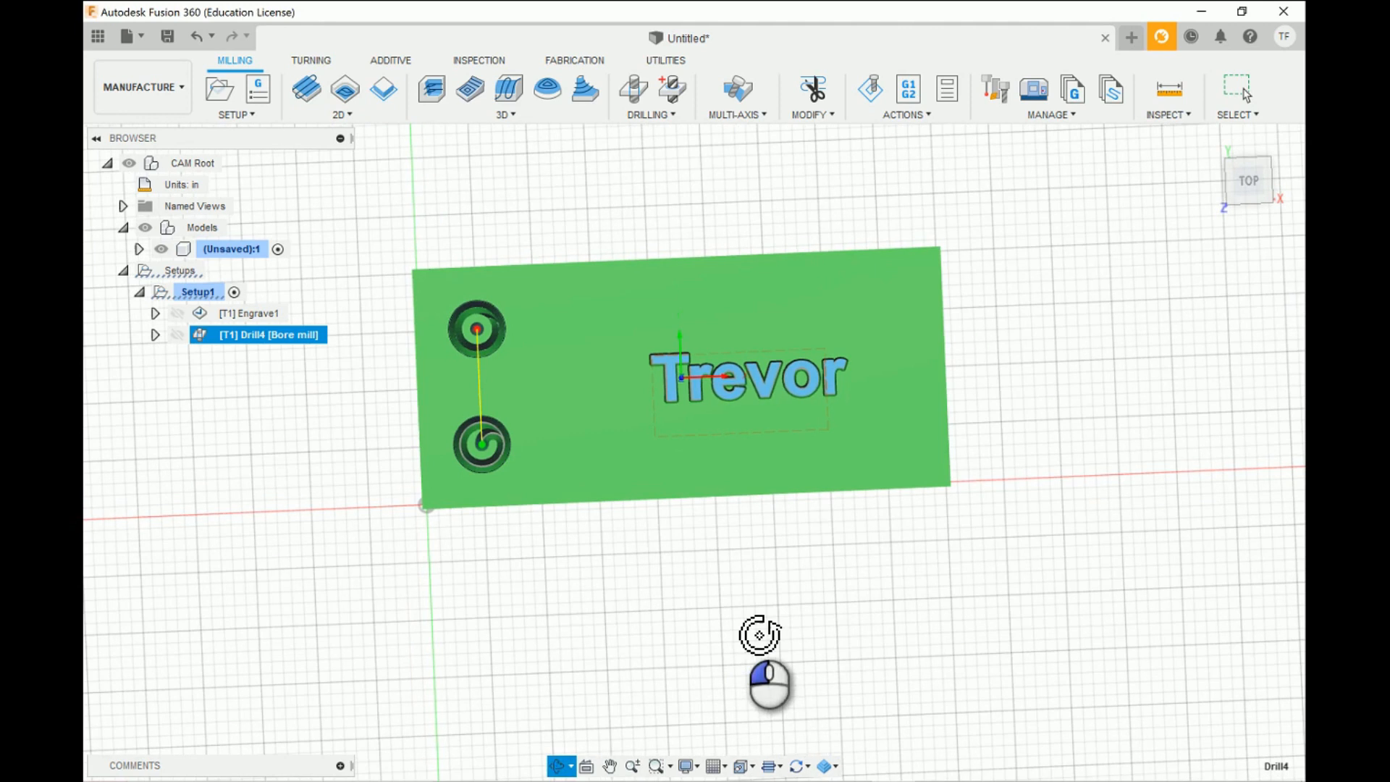
pyautogui.moveTo(632, 621); pyautogui.dragTo(642, 481)
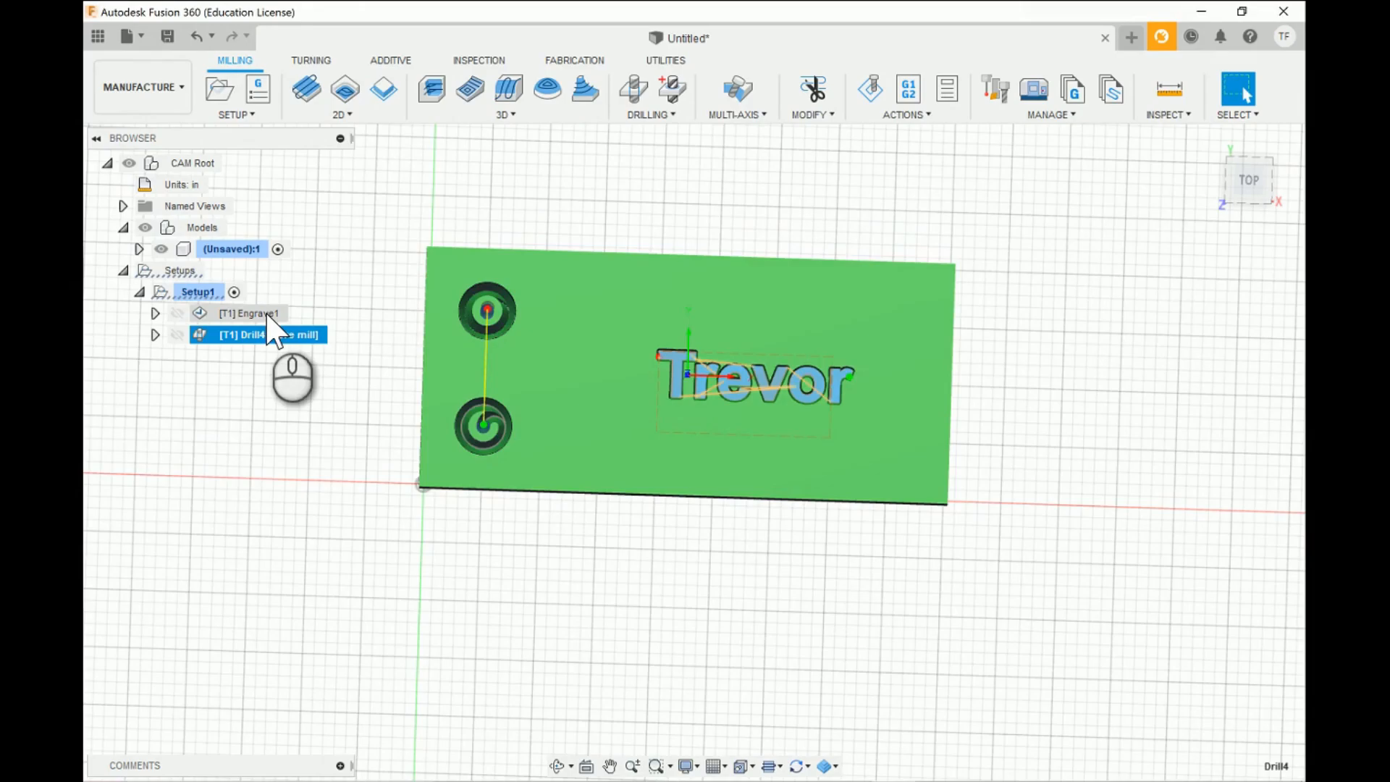
# - Compare the toolpaths of the engraving operation and the bore milling operation on the part
pyautogui.click(281, 314)
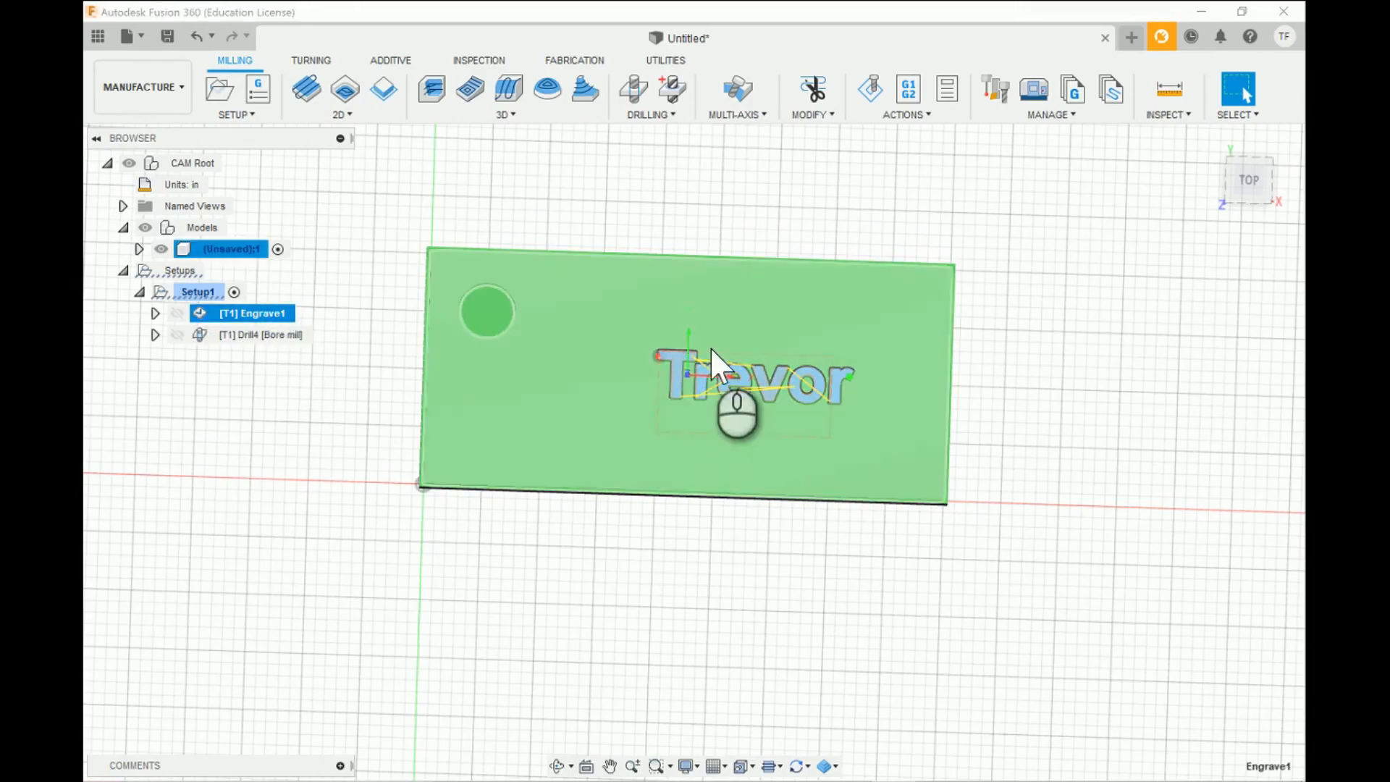
pyautogui.click(265, 334)
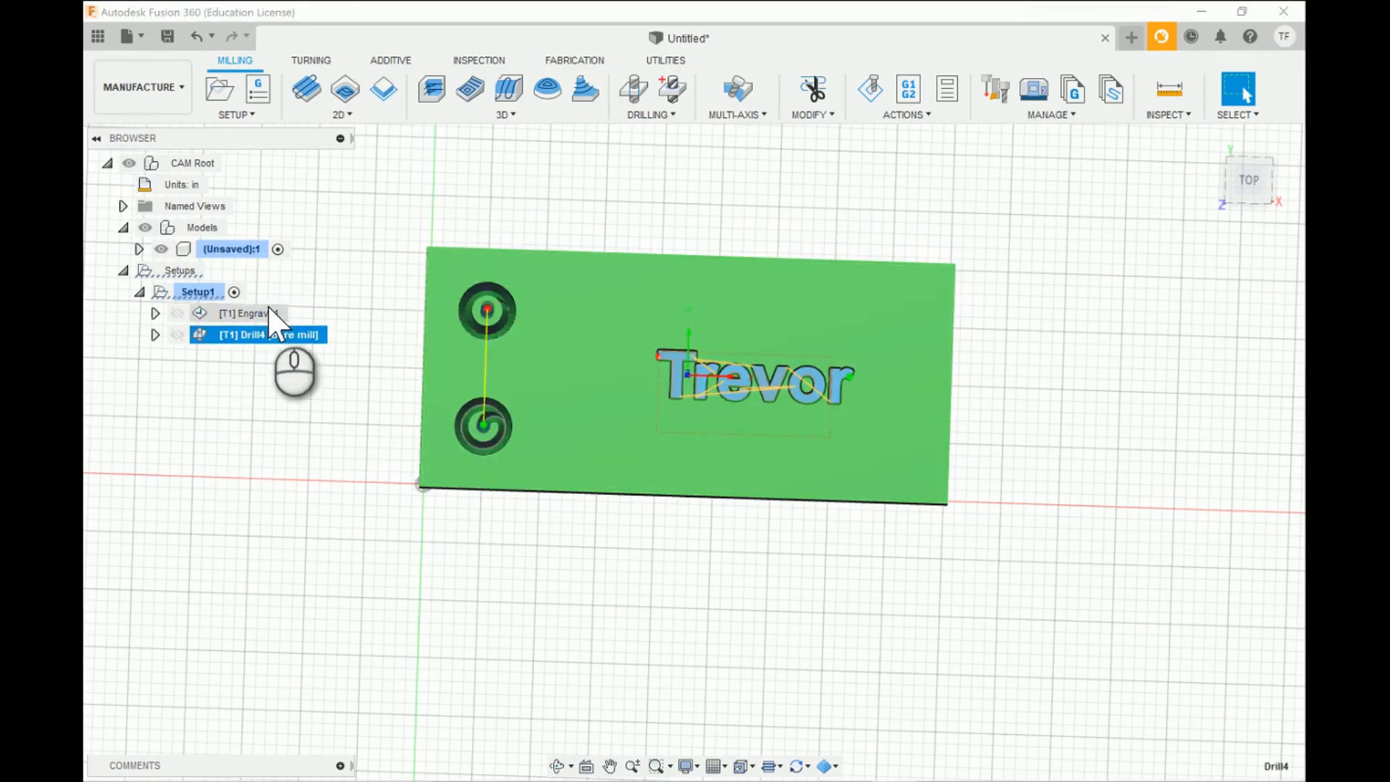
pyautogui.click(269, 309)
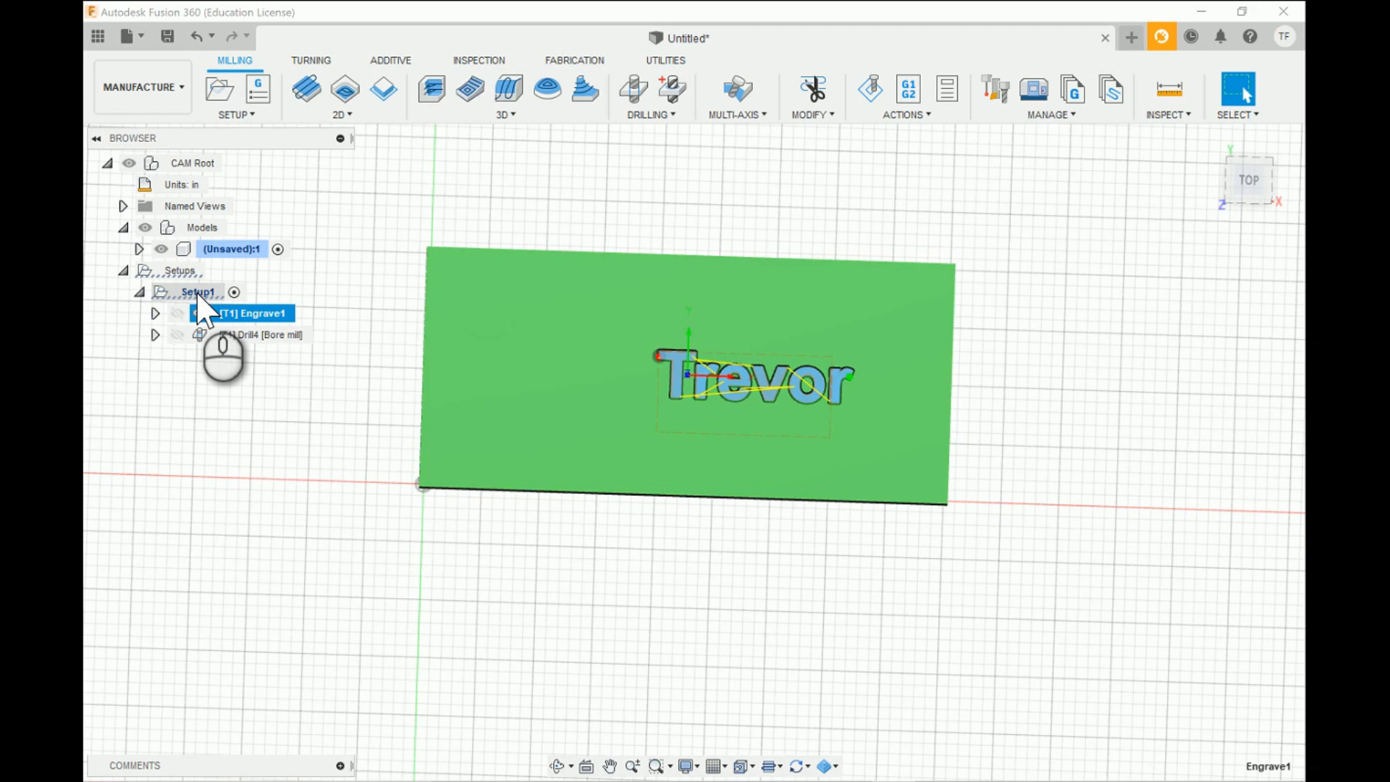
# - Create an NC program from Setup1 named Block 1, with the FoxAlien folder in Downloads as its output folder
pyautogui.click(198, 292)
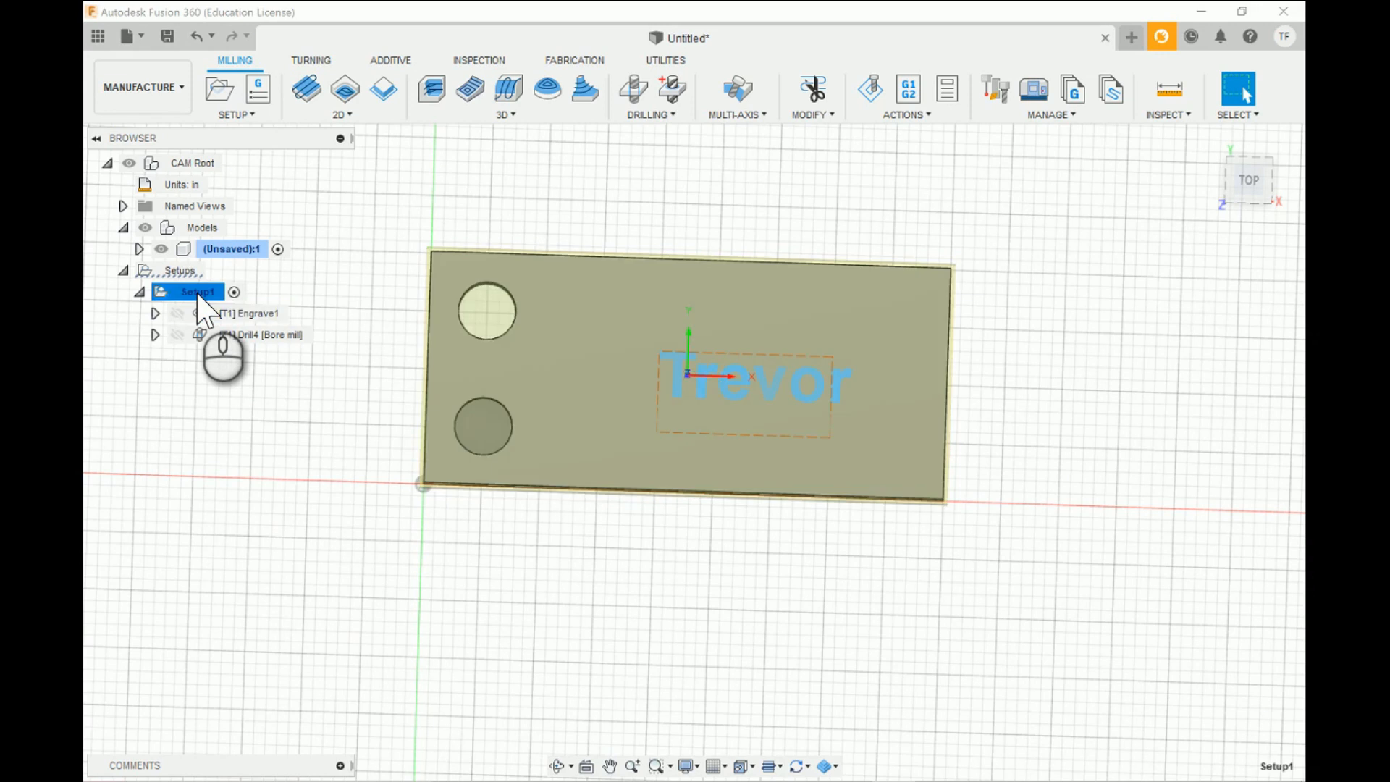
pyautogui.rightClick(197, 292)
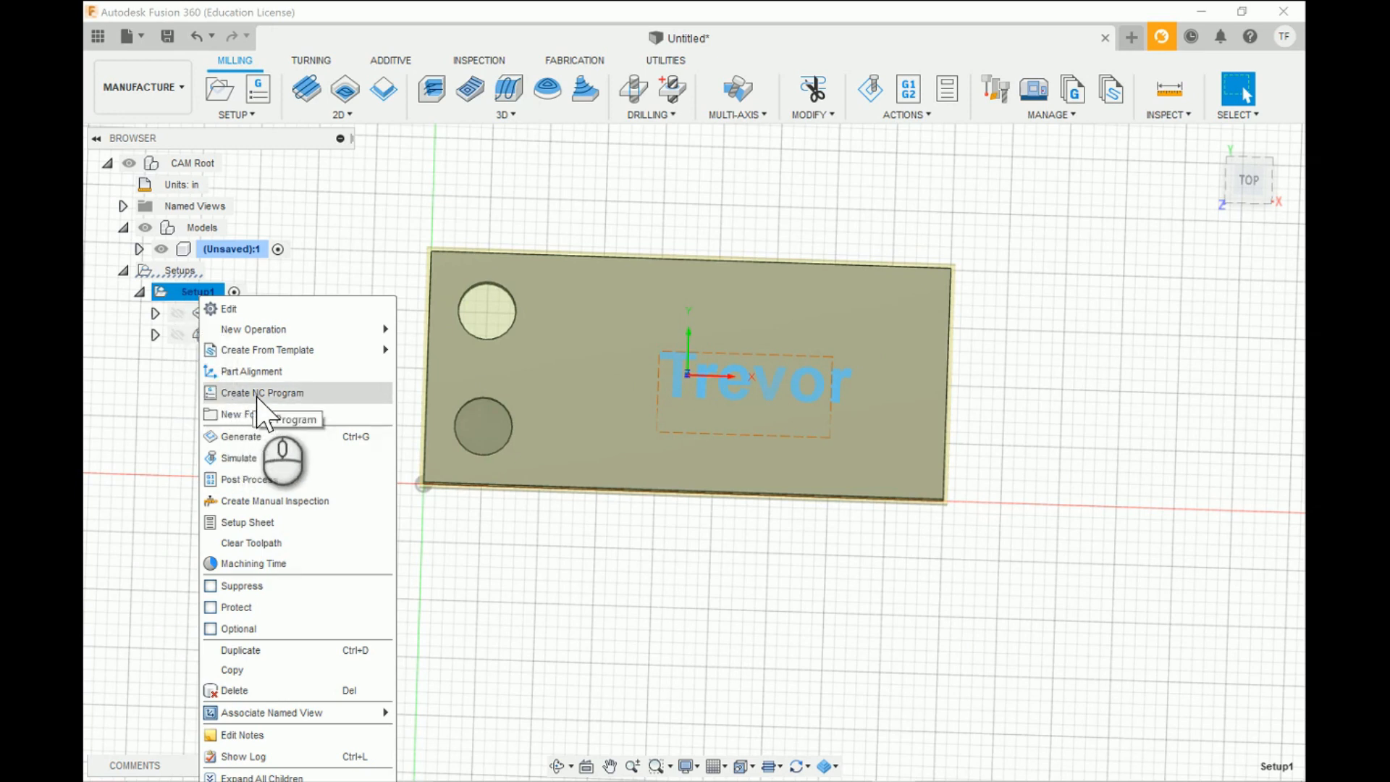
pyautogui.click(258, 393)
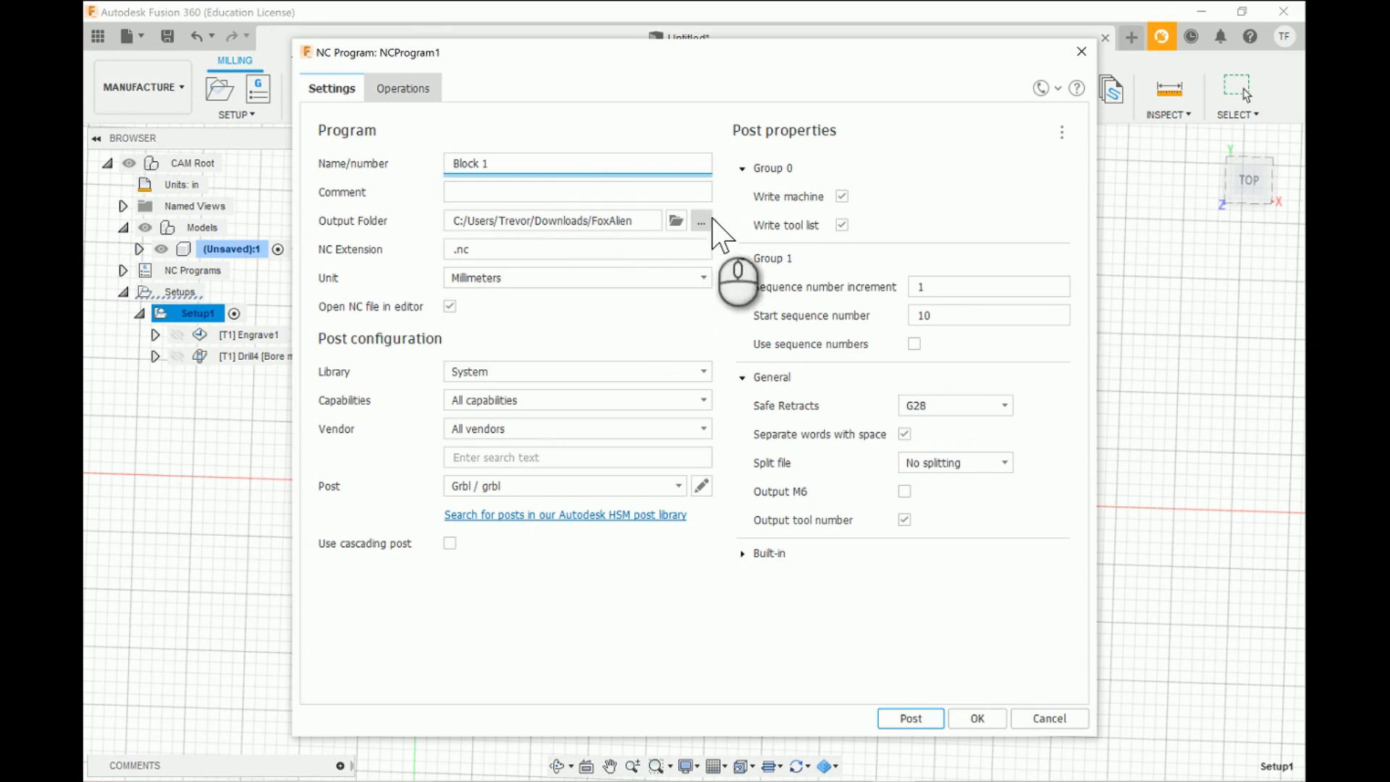
pyautogui.click(701, 221)
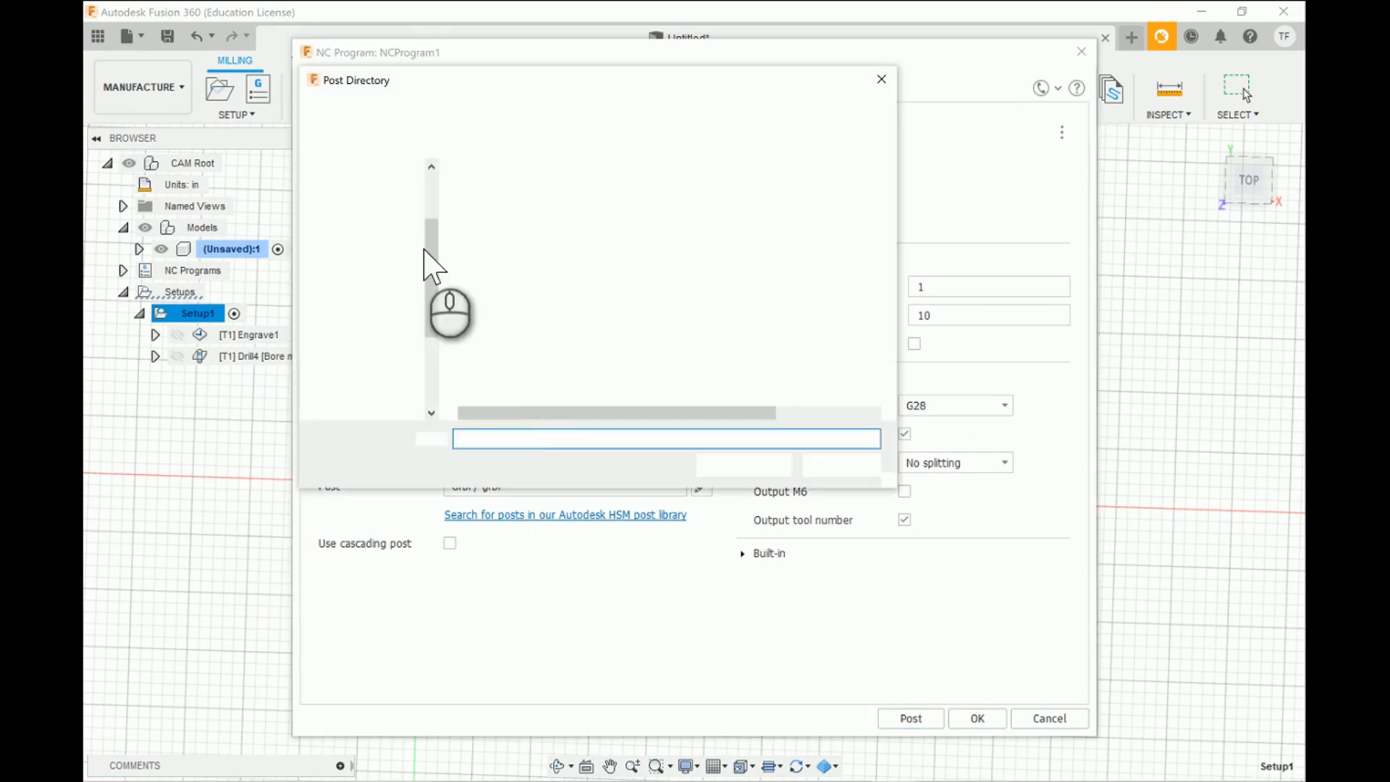
pyautogui.click(394, 239)
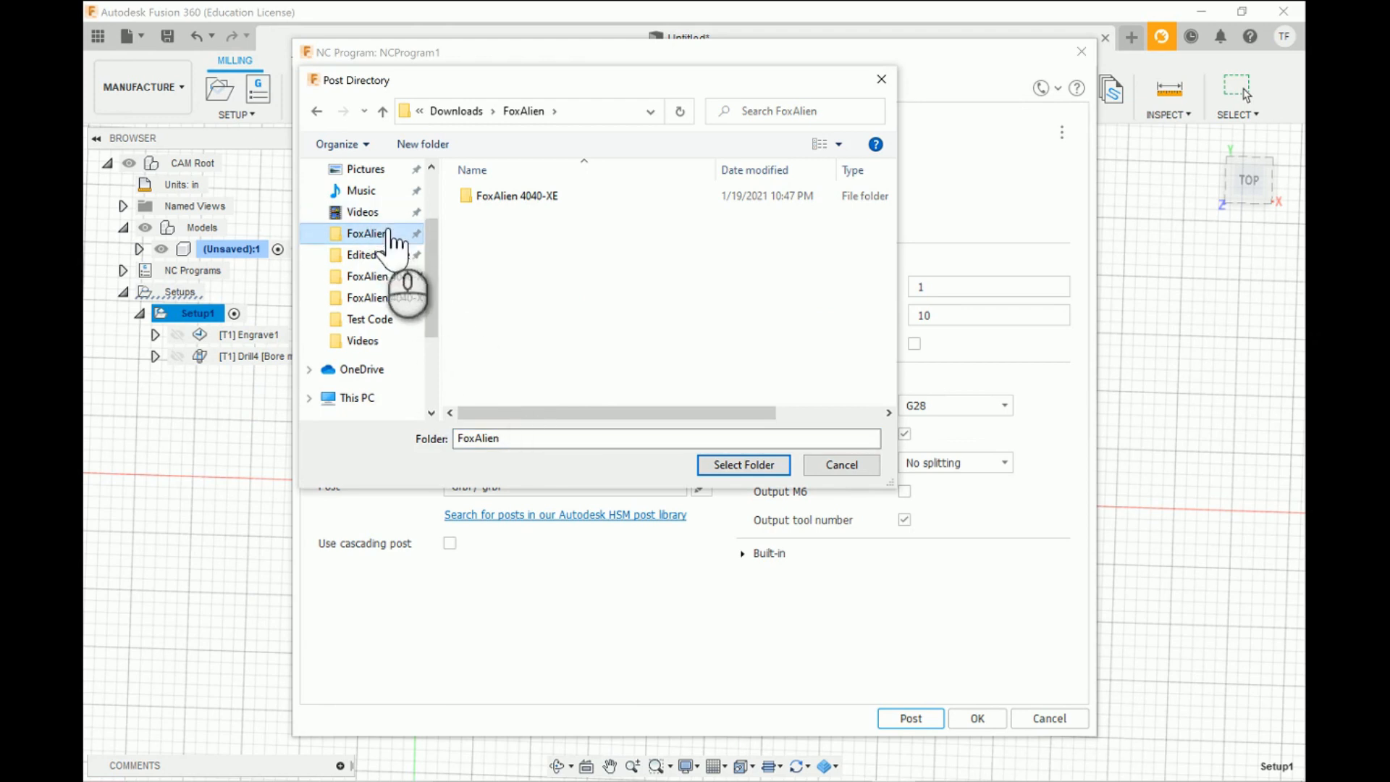
pyautogui.click(742, 464)
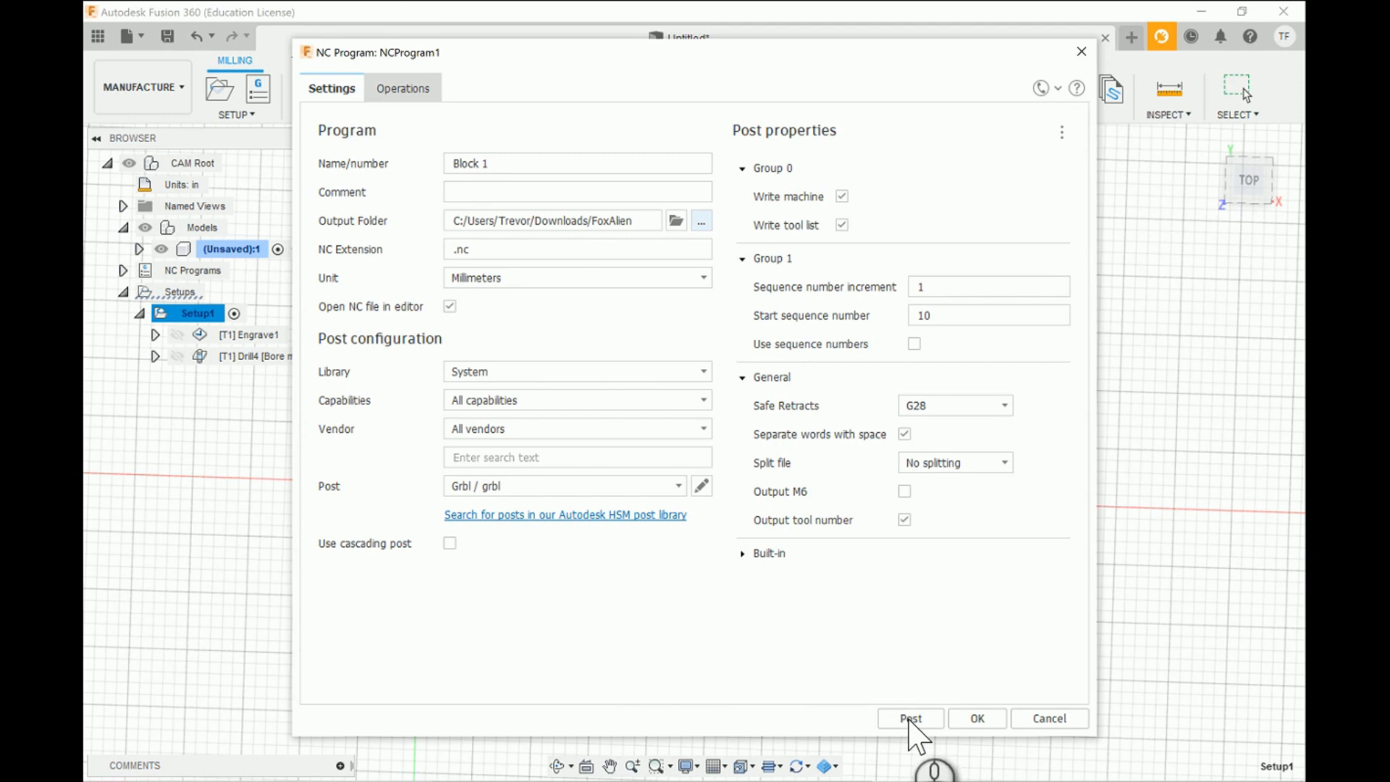
# - Post-process the Block 1 NC program with the Grbl post and review the generated G-code in Visual Studio Code
pyautogui.click(909, 718)
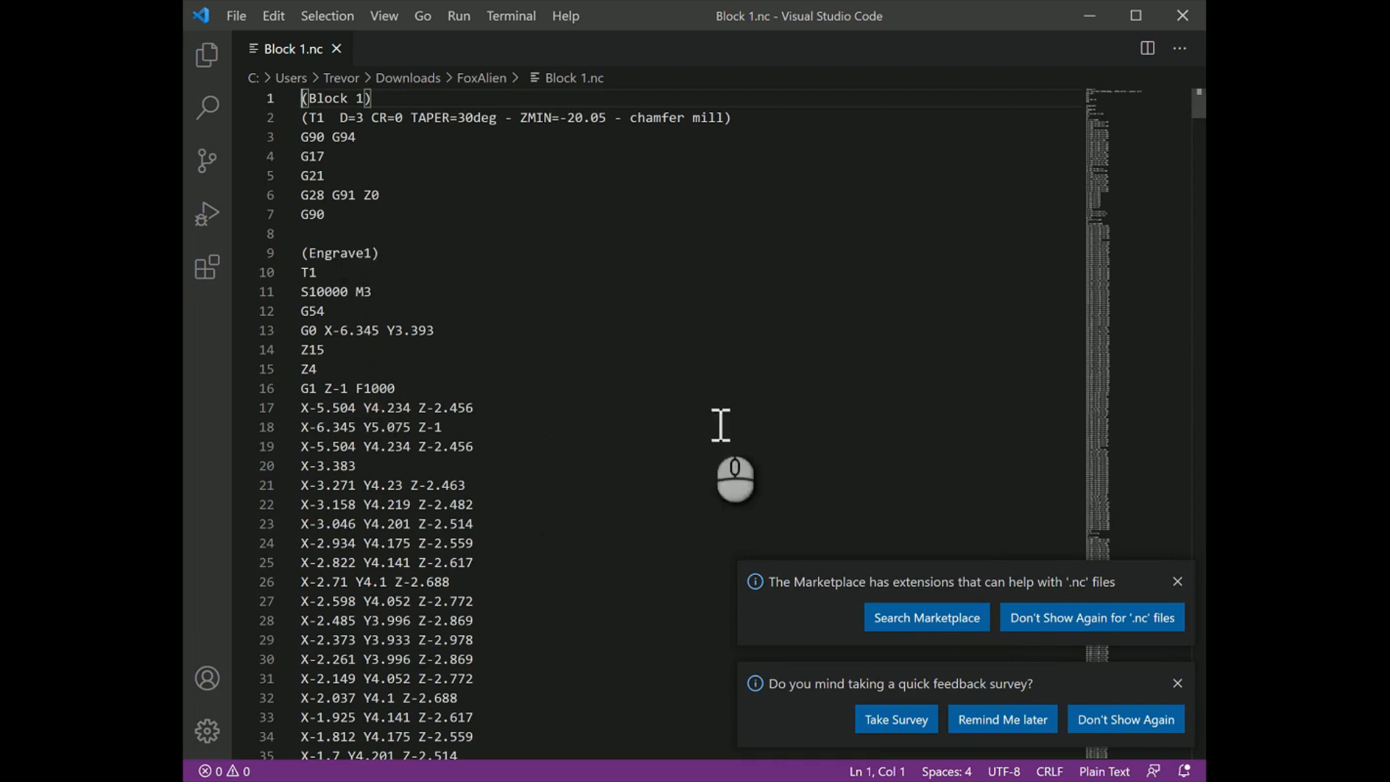
pyautogui.click(1195, 109)
pyautogui.moveTo(1195, 109)
pyautogui.mouseDown()
pyautogui.moveTo(1202, 761)
pyautogui.moveTo(1159, 329)
pyautogui.moveTo(1186, 88)
pyautogui.mouseUp()
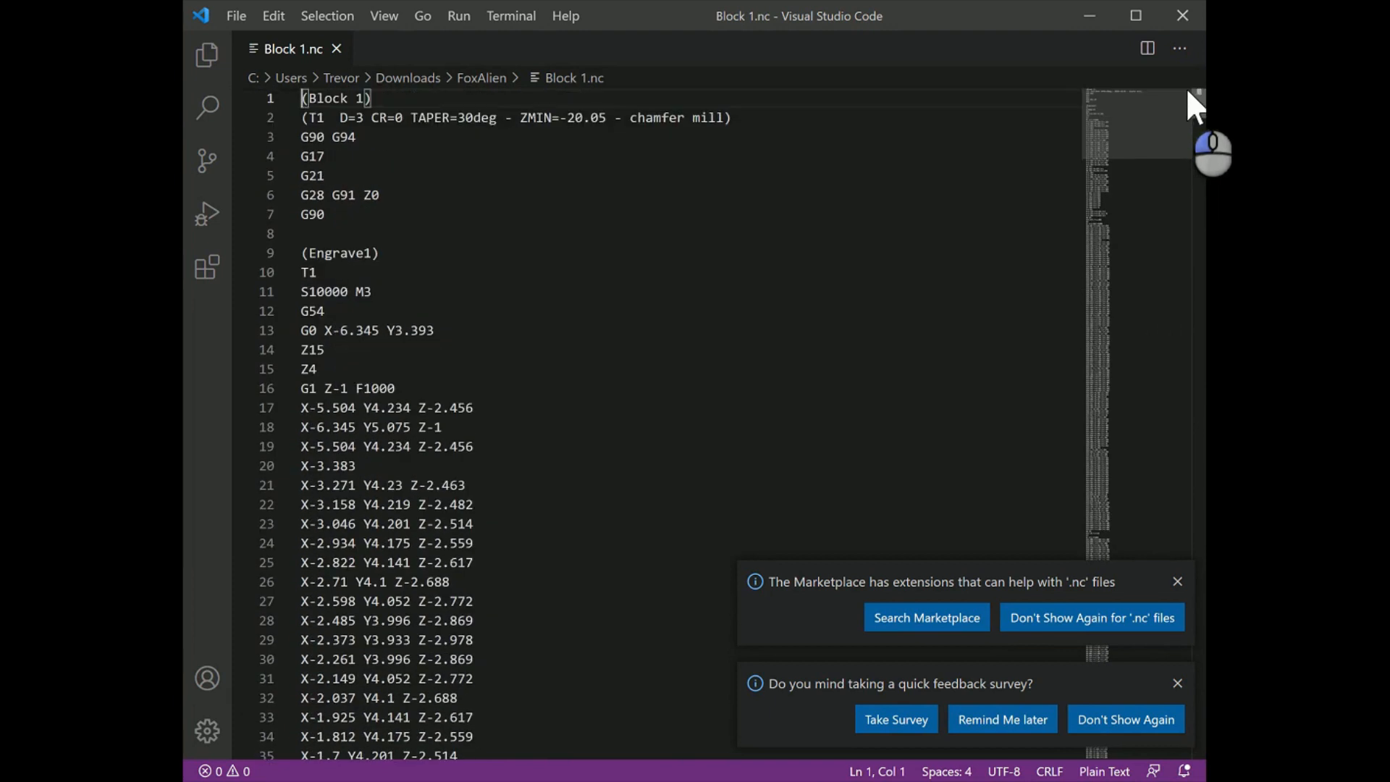
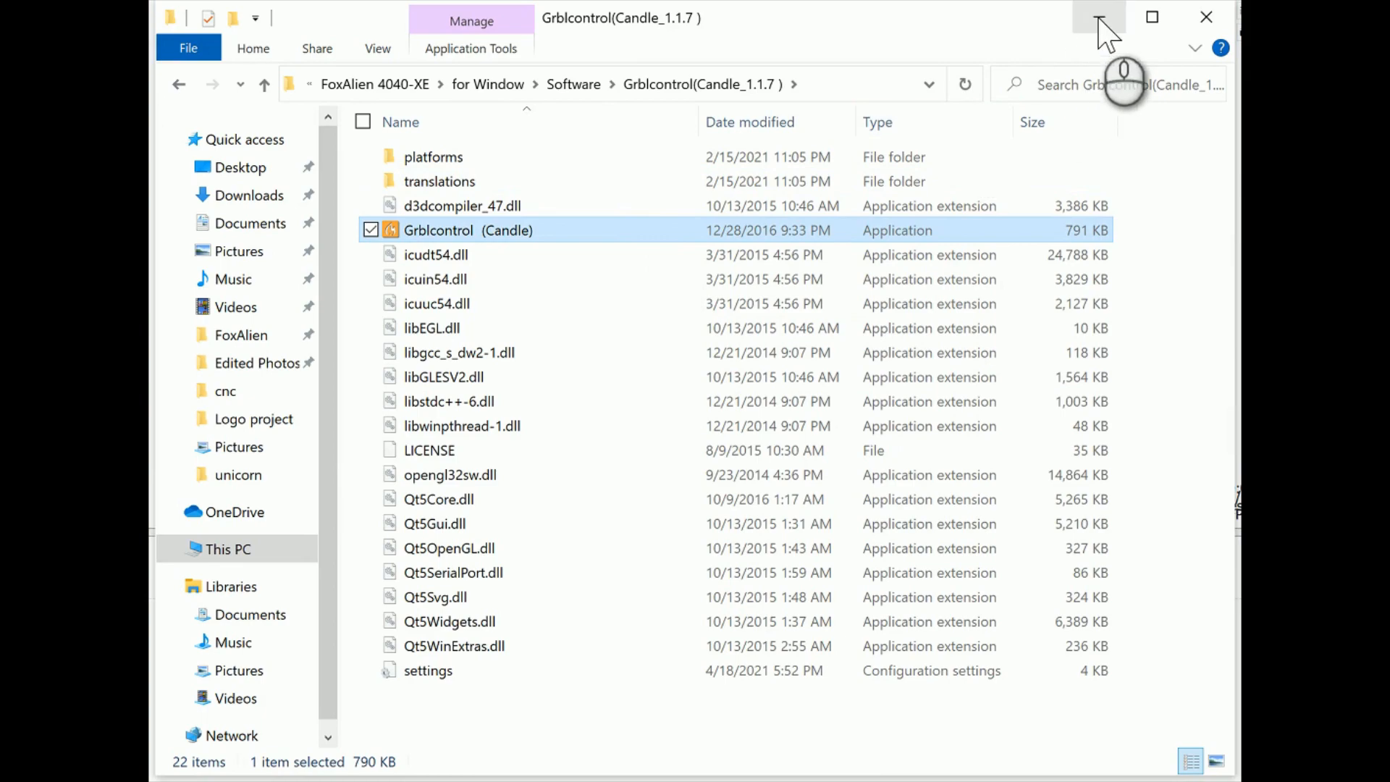
# - Switch to Grblcontrol (Candle) and choose COM7 as the connection port in its settings
pyautogui.click(1102, 19)
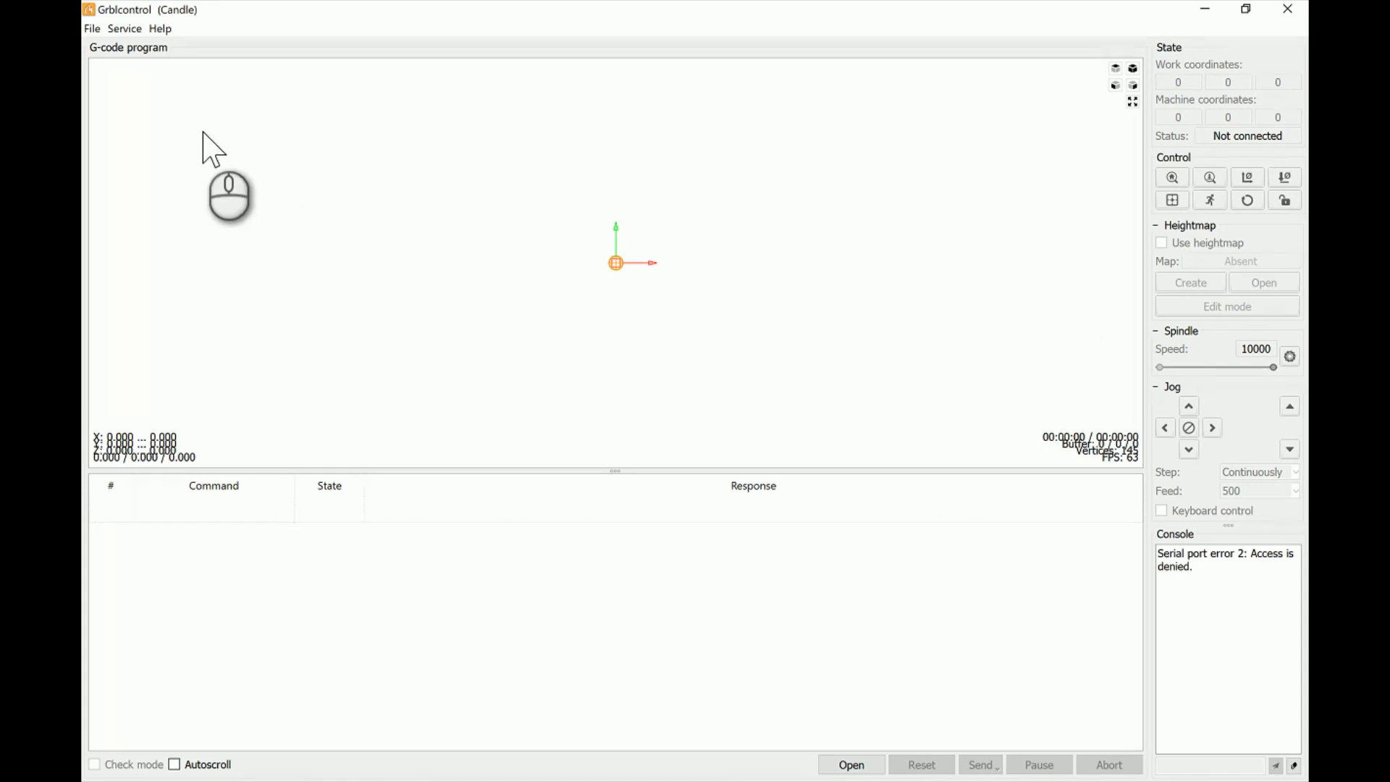
pyautogui.click(124, 28)
pyautogui.click(142, 48)
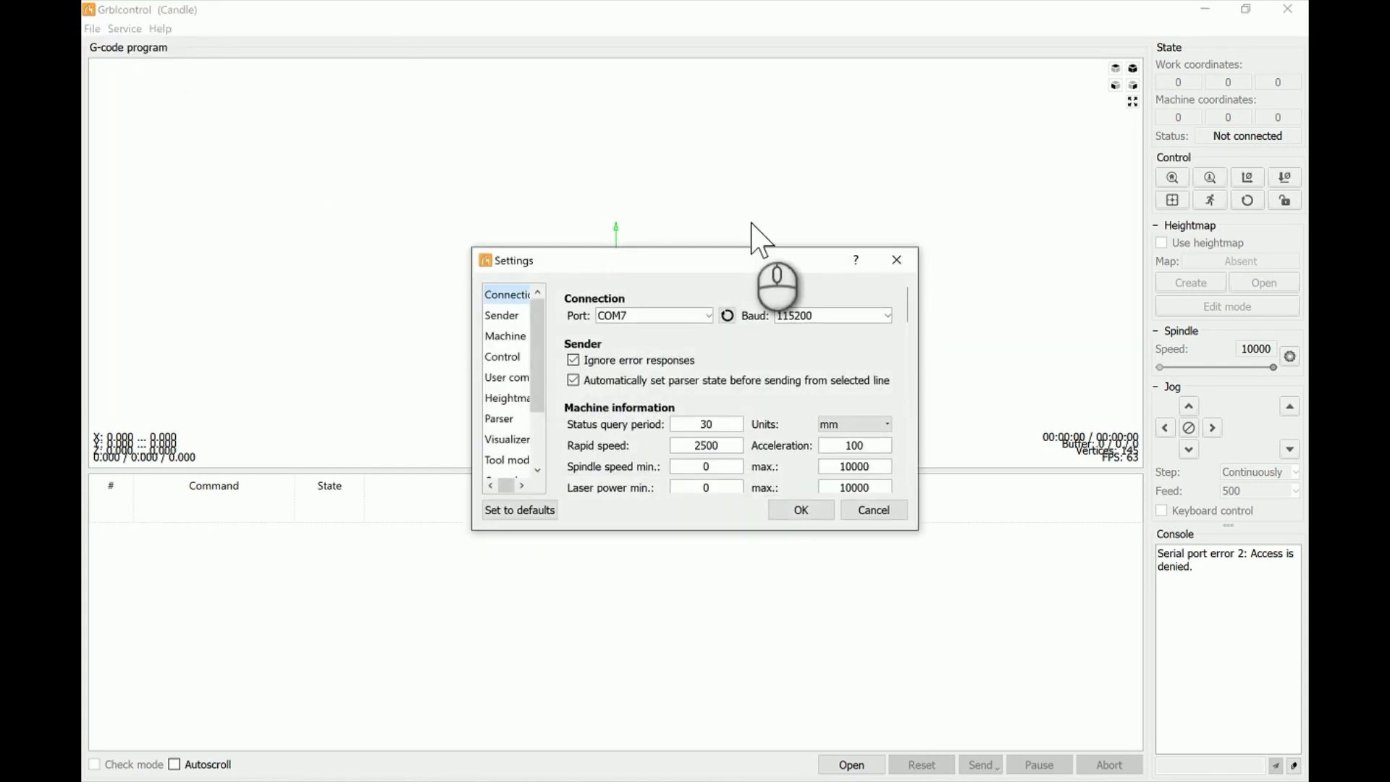
pyautogui.click(708, 317)
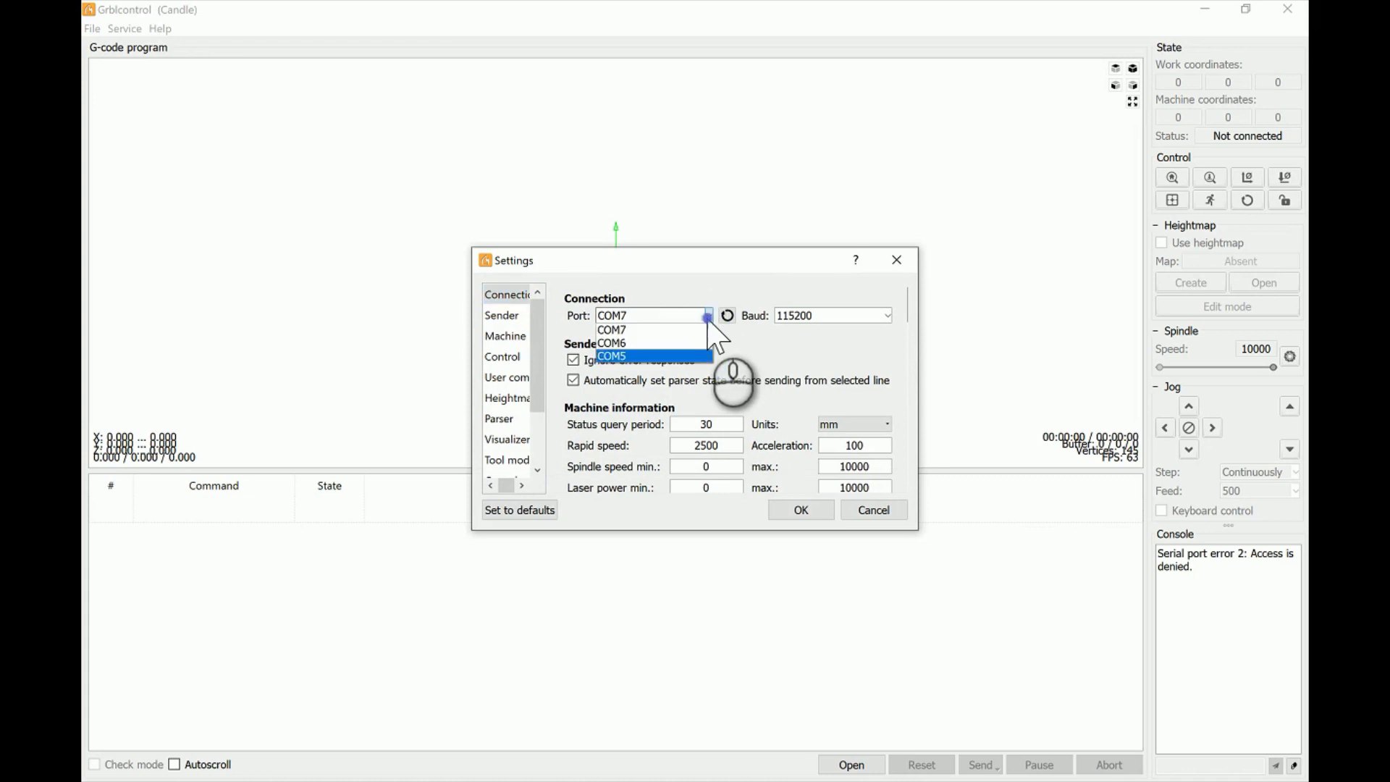
pyautogui.click(693, 325)
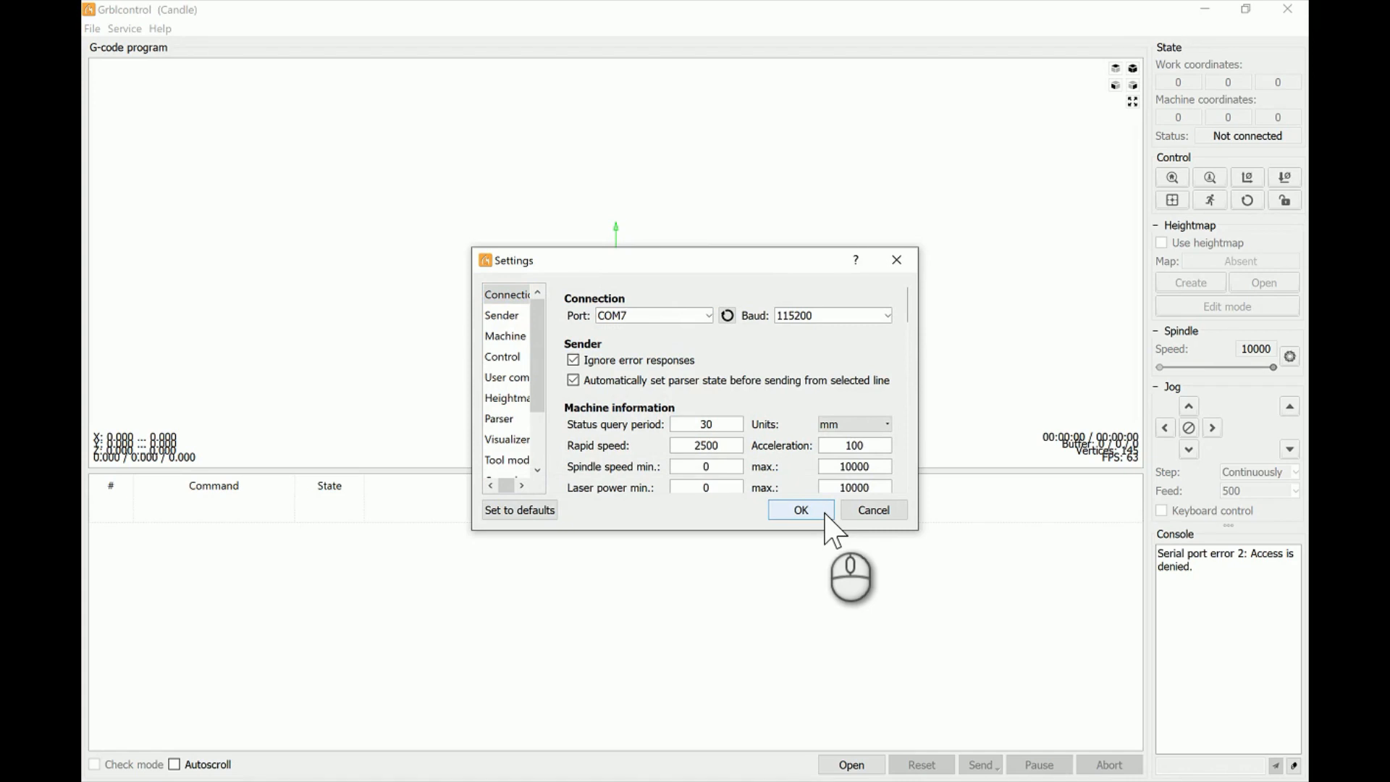
pyautogui.click(800, 511)
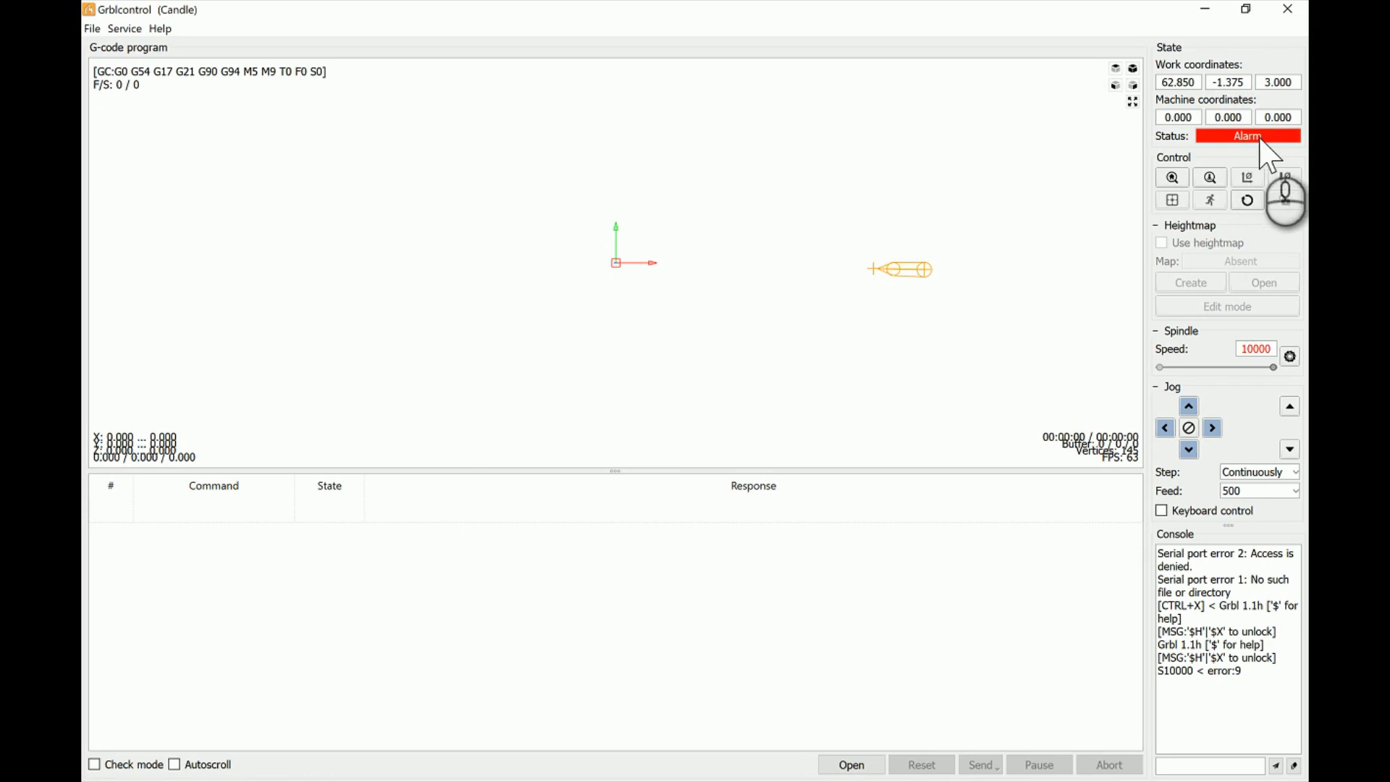
# - Reset the Grbl controller and unlock it to clear the alarm
pyautogui.click(1247, 200)
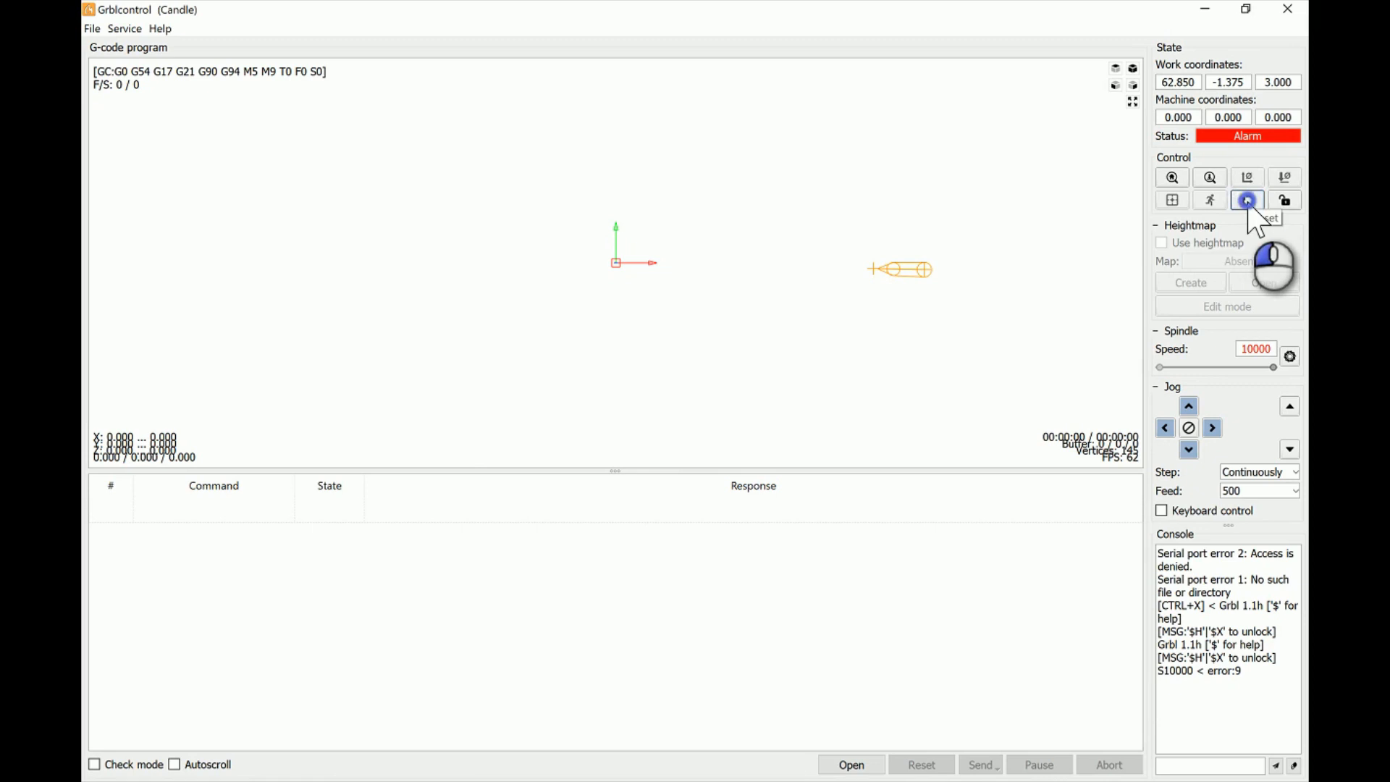
pyautogui.click(1287, 203)
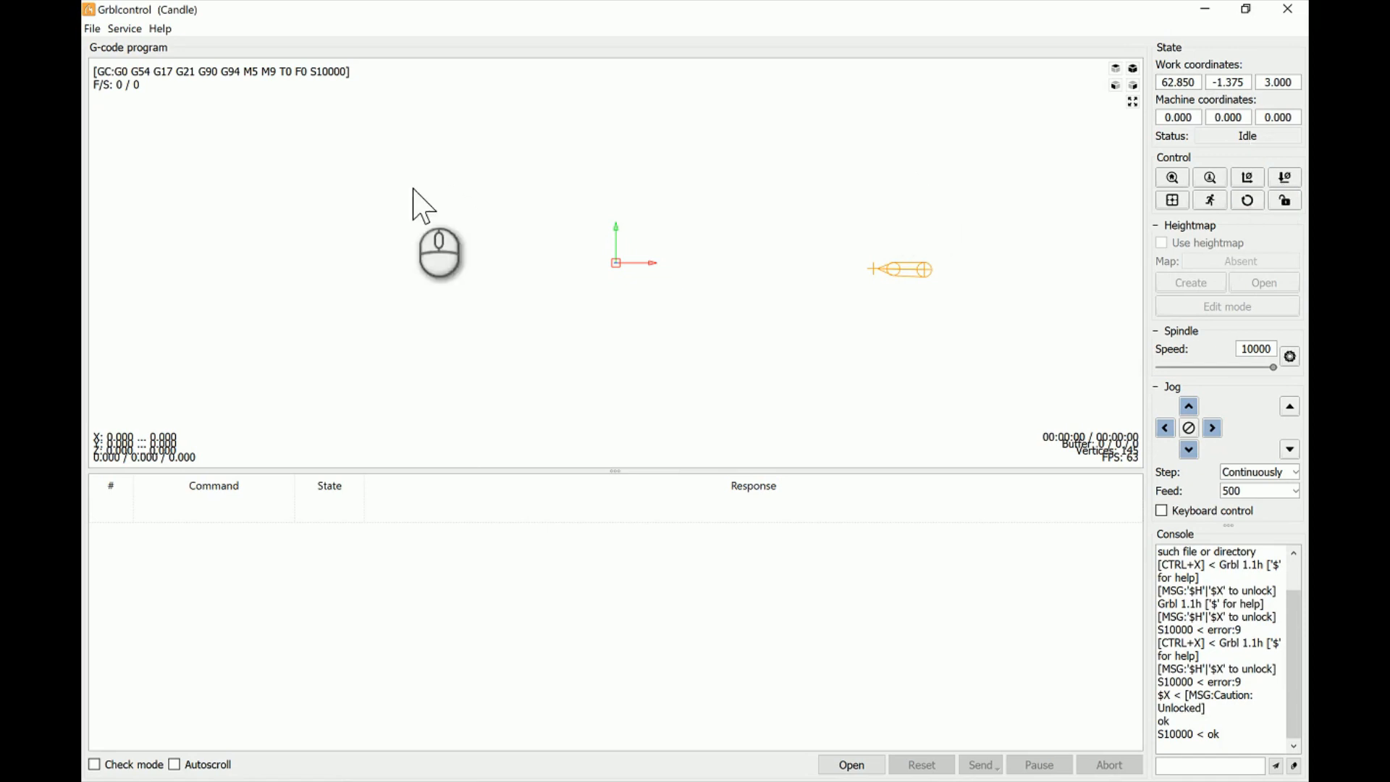
# - Open the Joker Game Cutout Final G-code file from the FoxAlien folder and inspect its toolpath from several angles
pyautogui.click(91, 29)
pyautogui.click(118, 65)
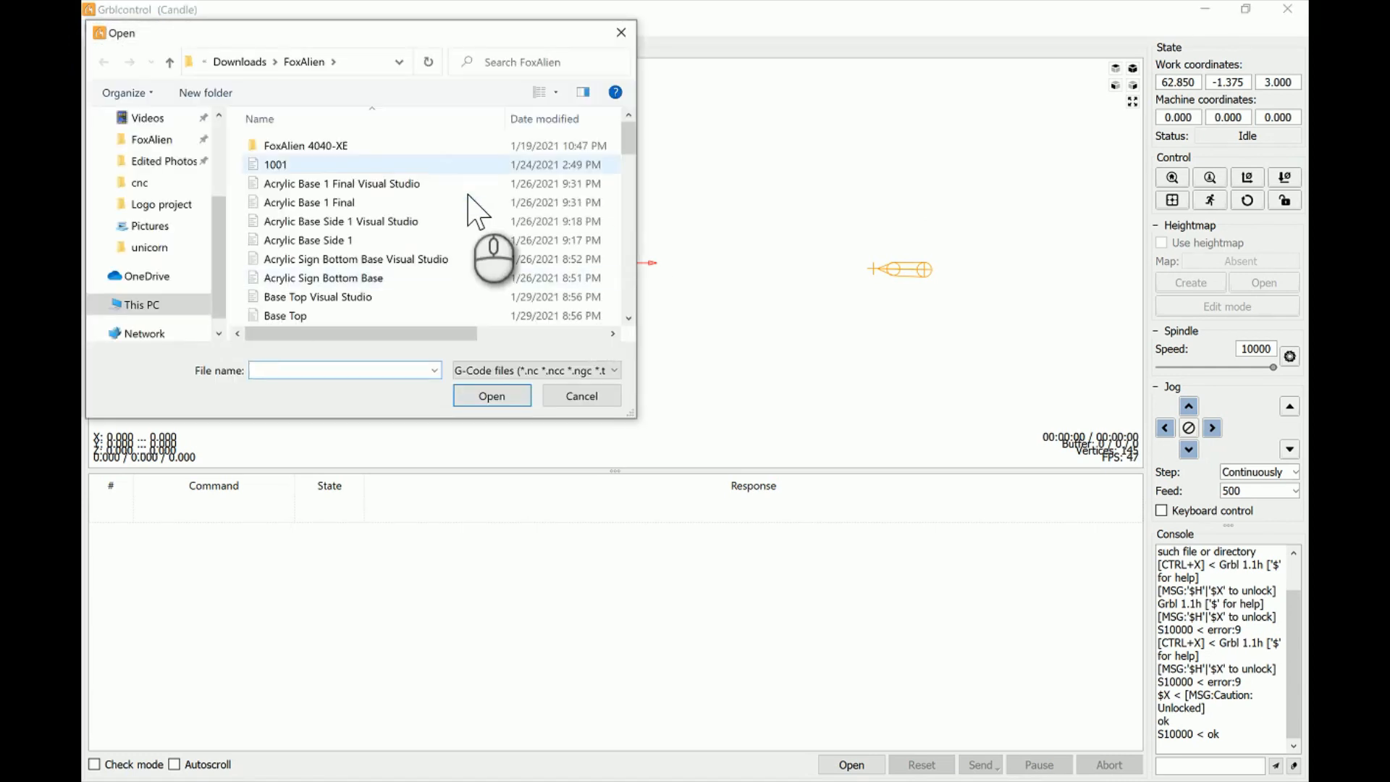
pyautogui.scroll(-1, 471, 210)
pyautogui.scroll(-12, 471, 210)
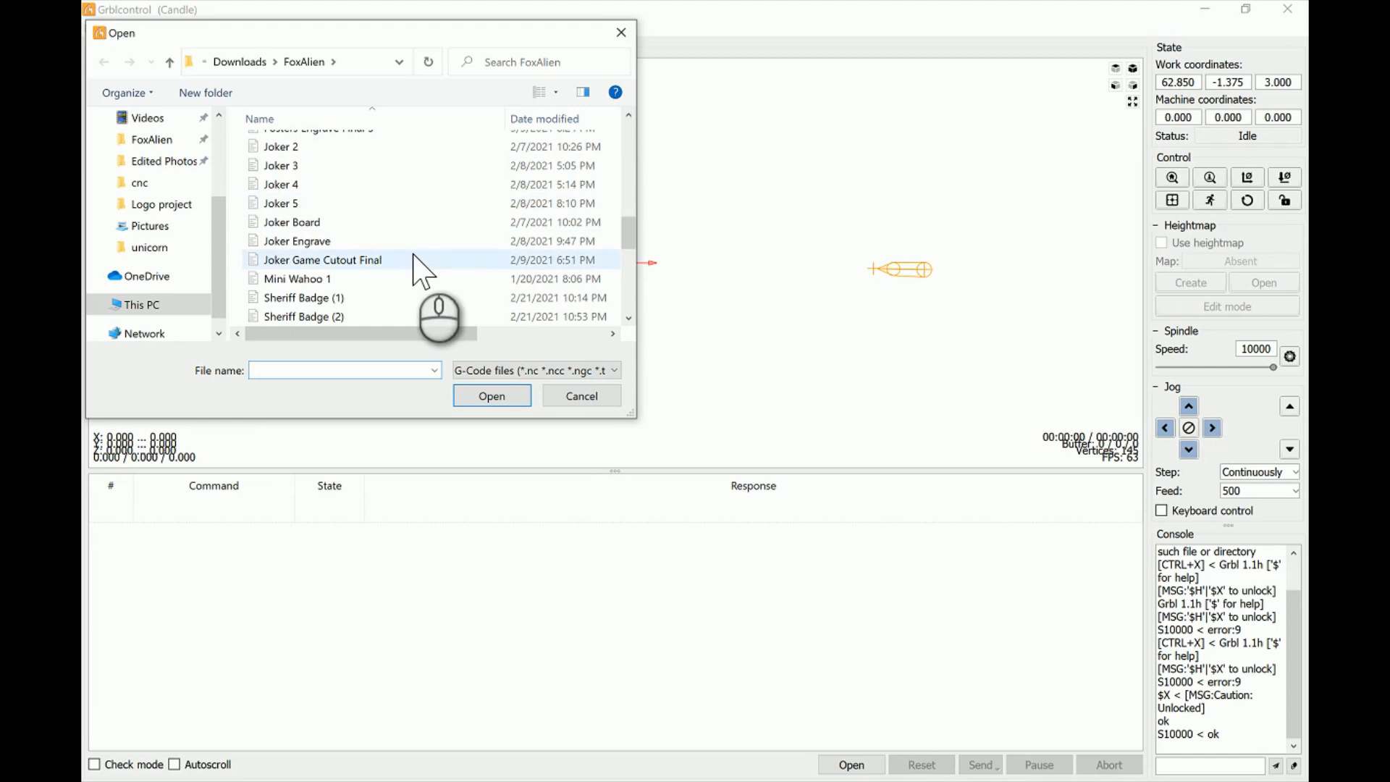
pyautogui.click(417, 260)
pyautogui.click(499, 397)
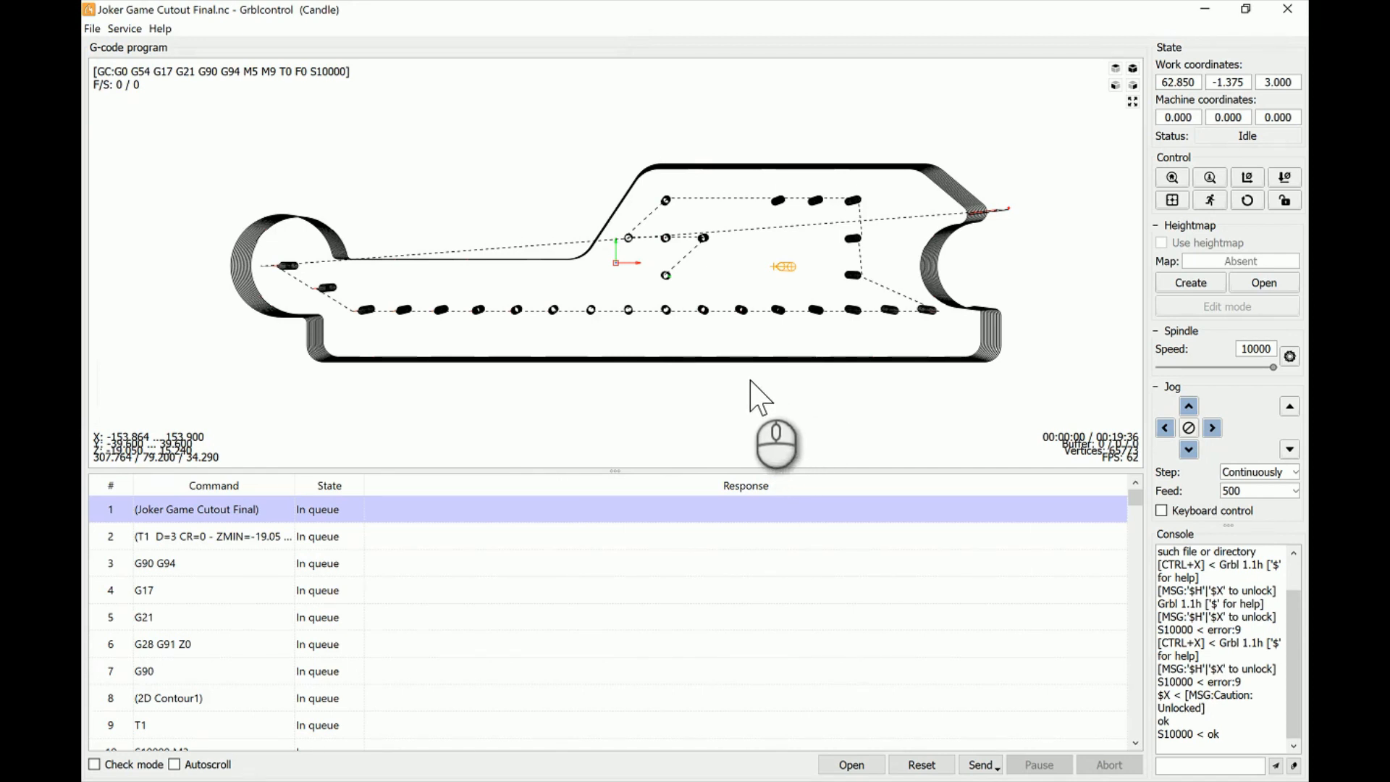
pyautogui.moveTo(751, 385); pyautogui.dragTo(751, 347)
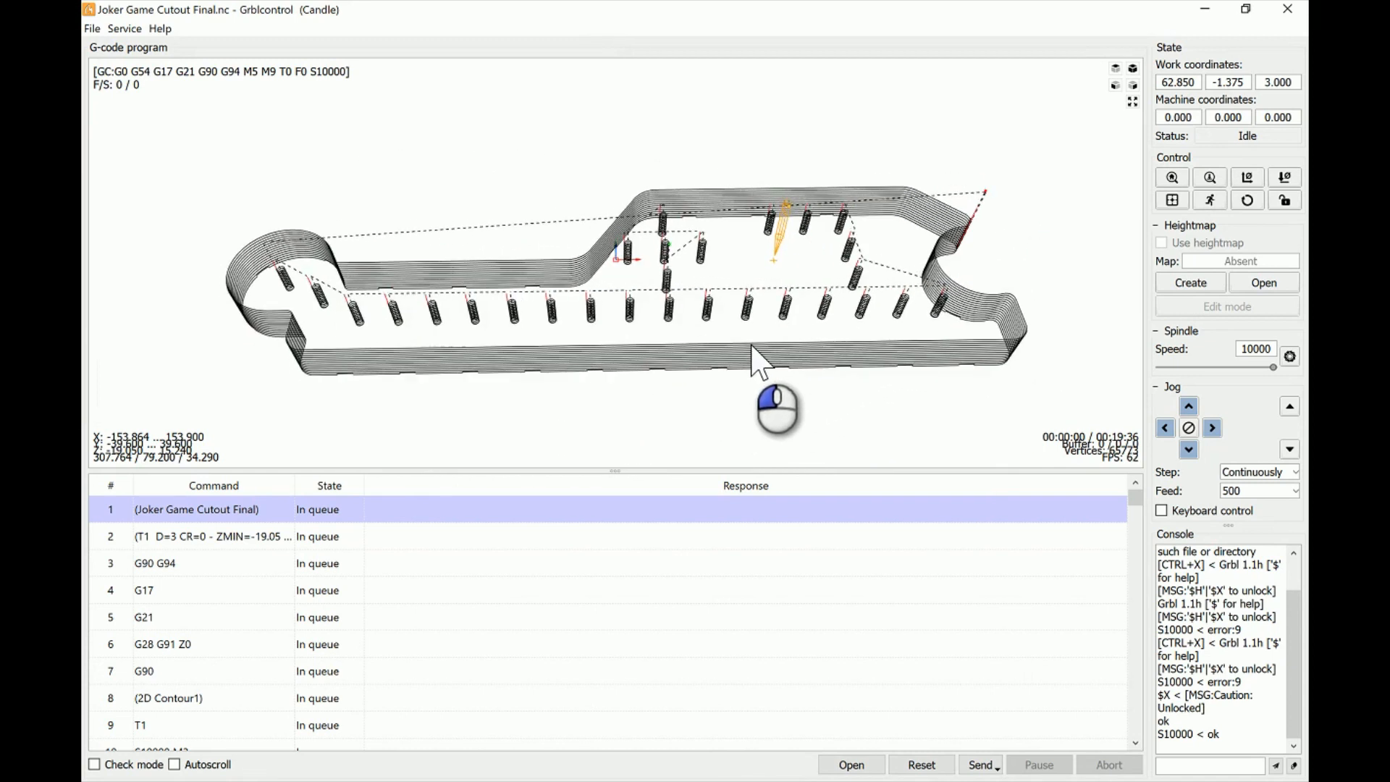
pyautogui.moveTo(648, 382); pyautogui.dragTo(649, 353)
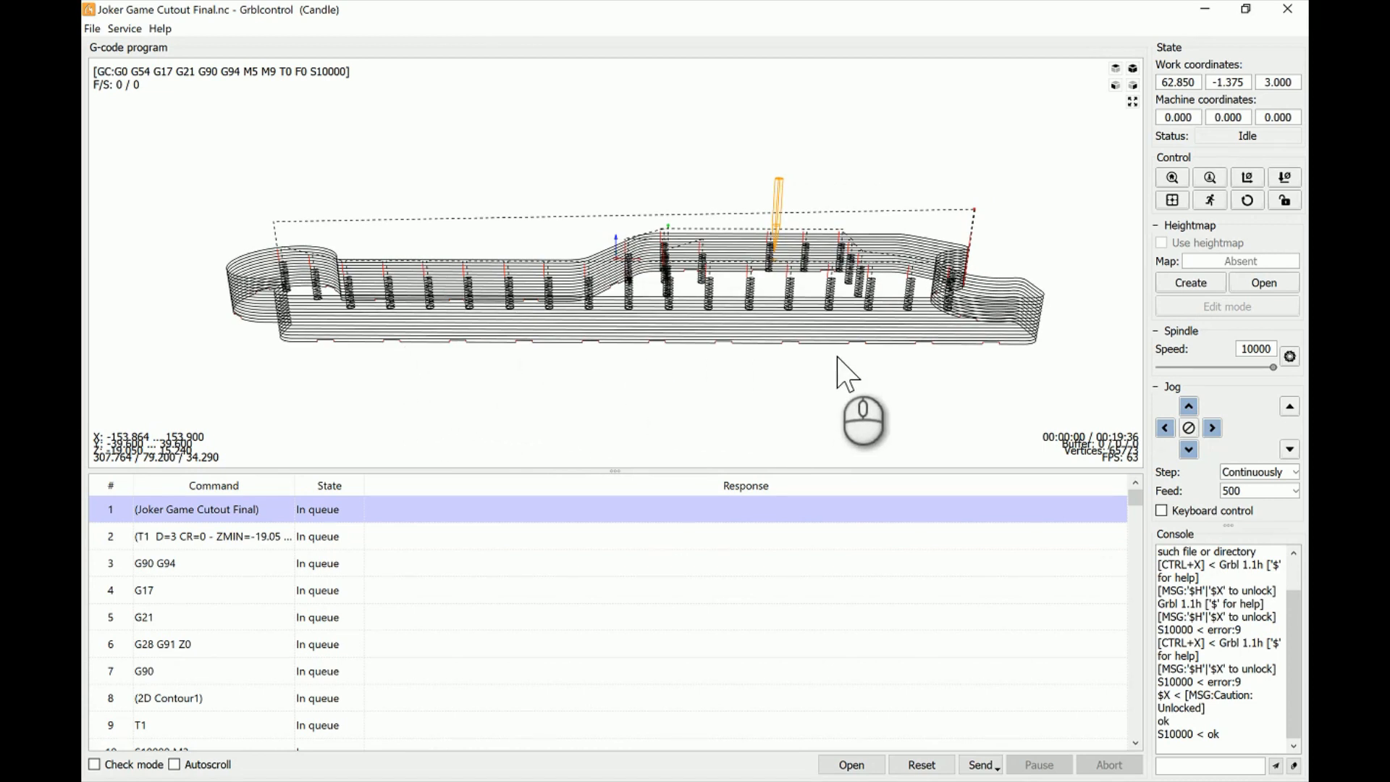
pyautogui.moveTo(862, 232)
pyautogui.mouseDown()
pyautogui.moveTo(859, 217)
pyautogui.moveTo(860, 286)
pyautogui.moveTo(859, 202)
pyautogui.moveTo(863, 257)
pyautogui.moveTo(861, 228)
pyautogui.mouseUp()
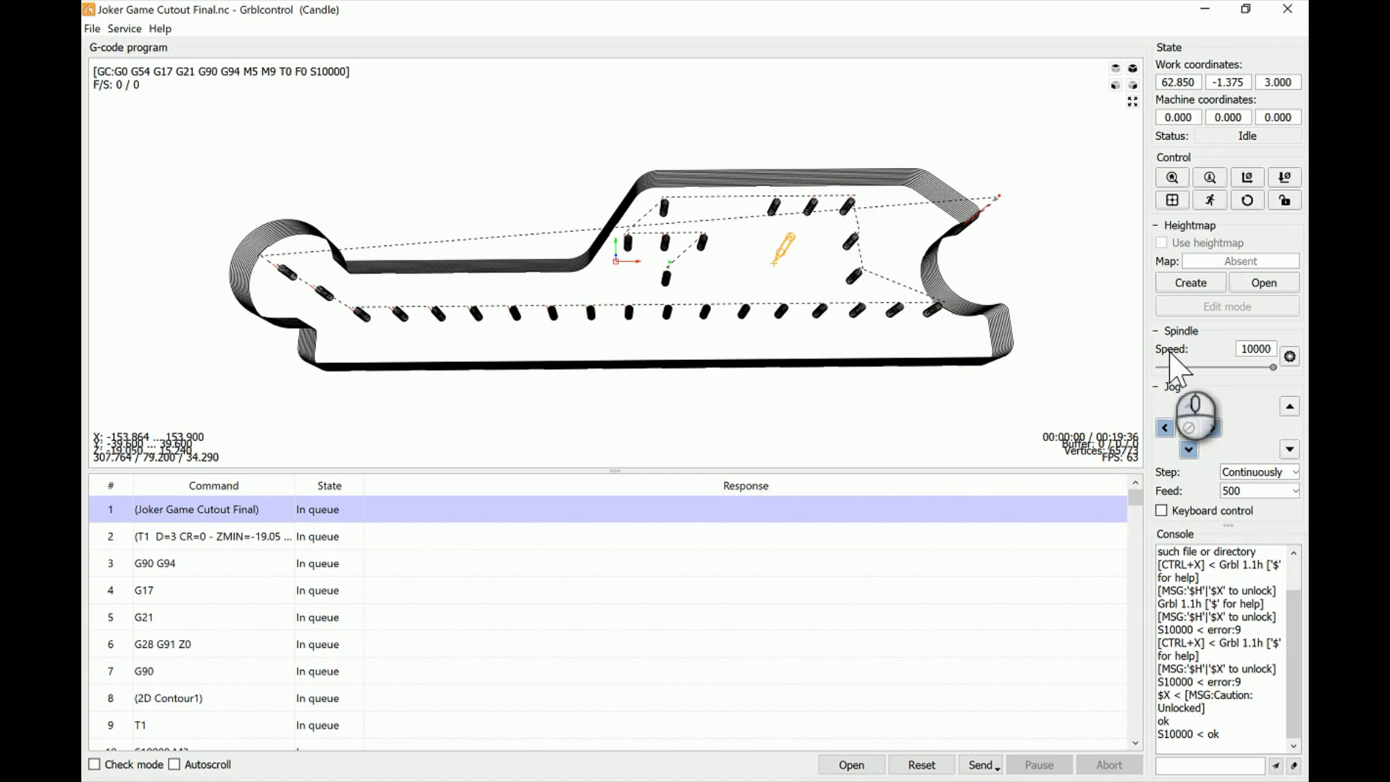
# - Jog the machine about 15 mm in negative X, zero X and Y there, and check the machine information settings
pyautogui.click(1165, 429)
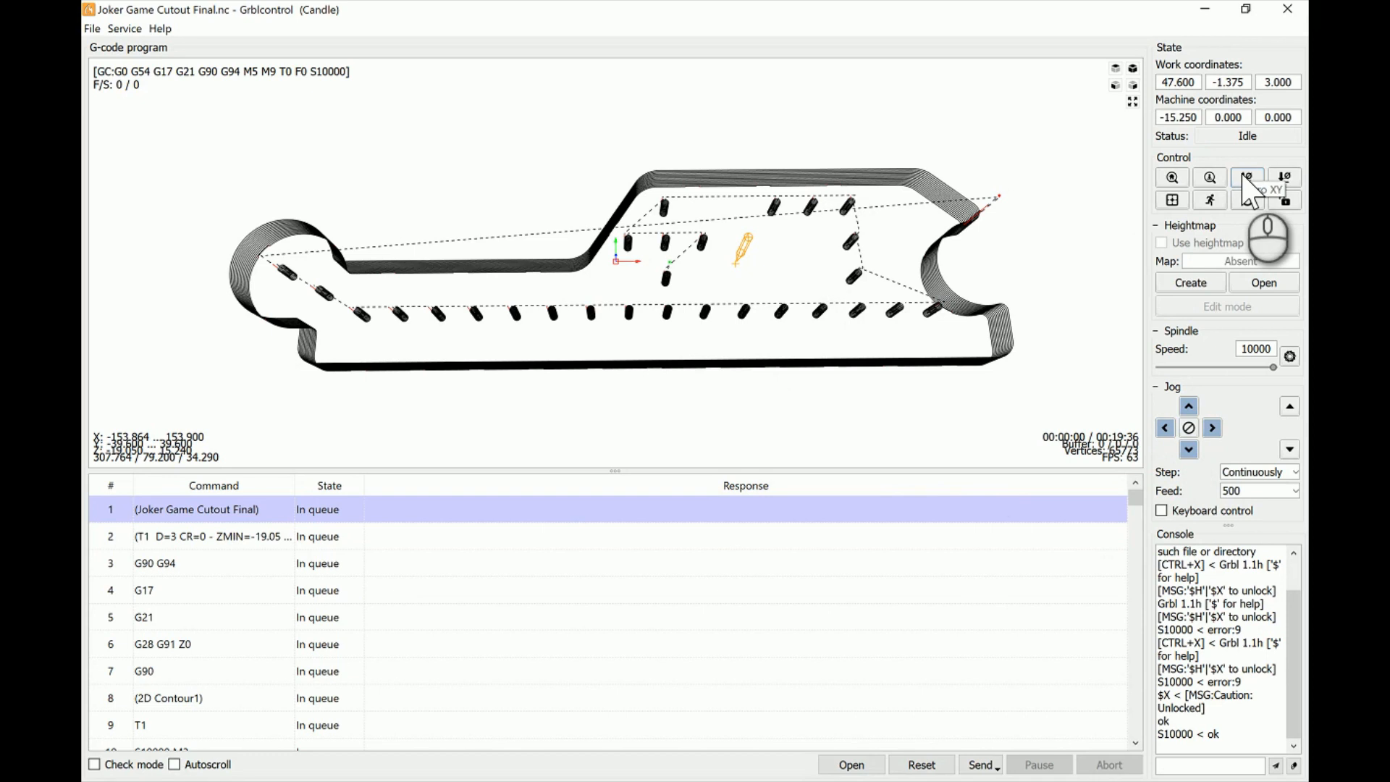
pyautogui.click(1245, 179)
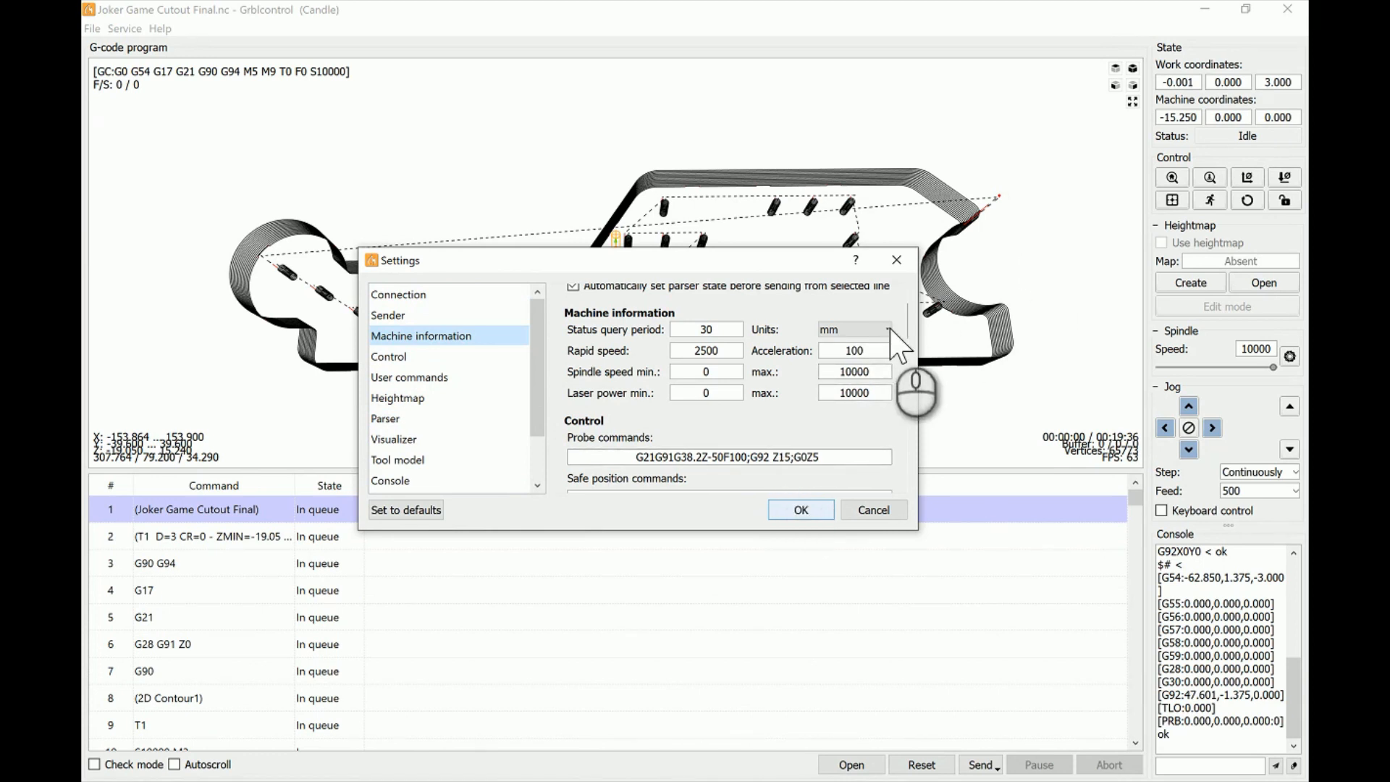
pyautogui.click(803, 510)
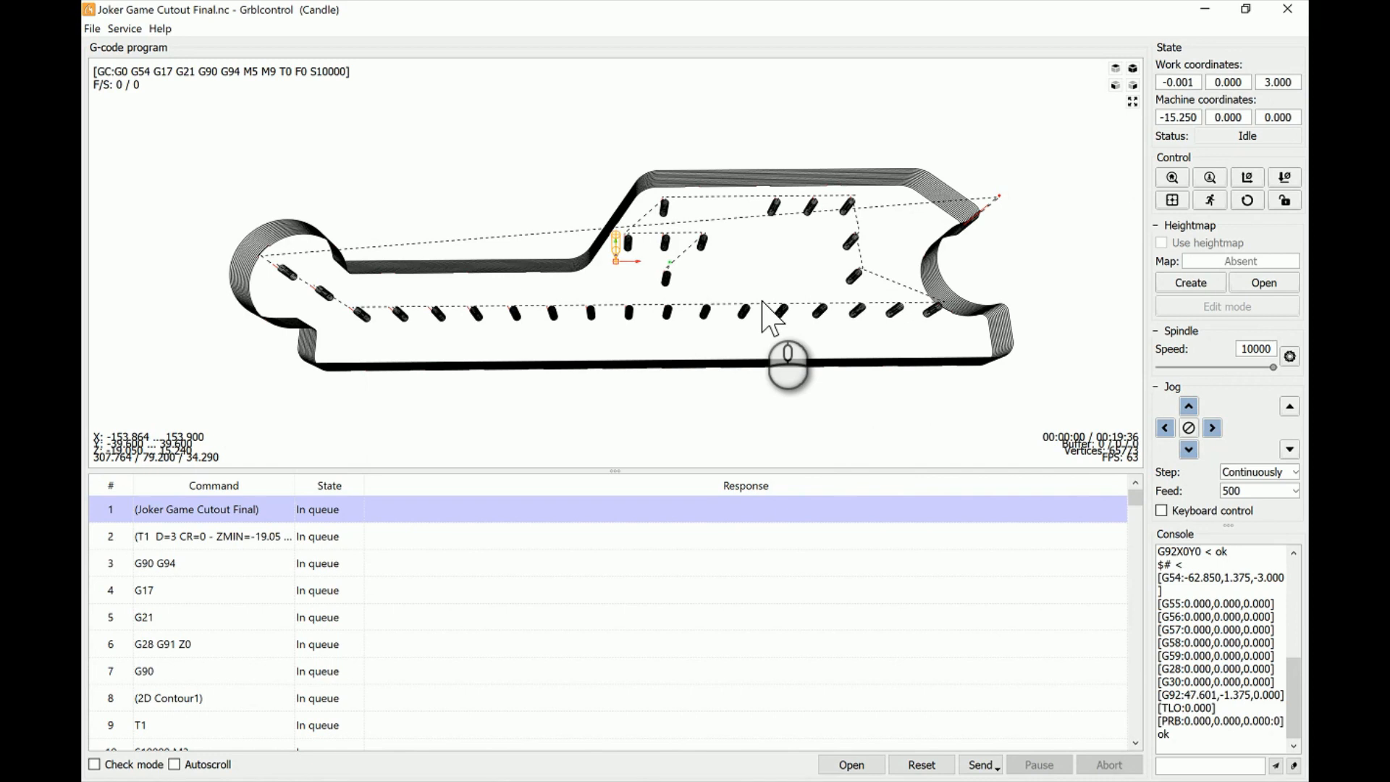
# - Jog the spindle in Z while viewing the toolpath from the side, and zero Z at the reached height
pyautogui.moveTo(738, 346)
pyautogui.mouseDown(button='right')
pyautogui.moveTo(735, 312)
pyautogui.moveTo(739, 342)
pyautogui.mouseUp(button='right')
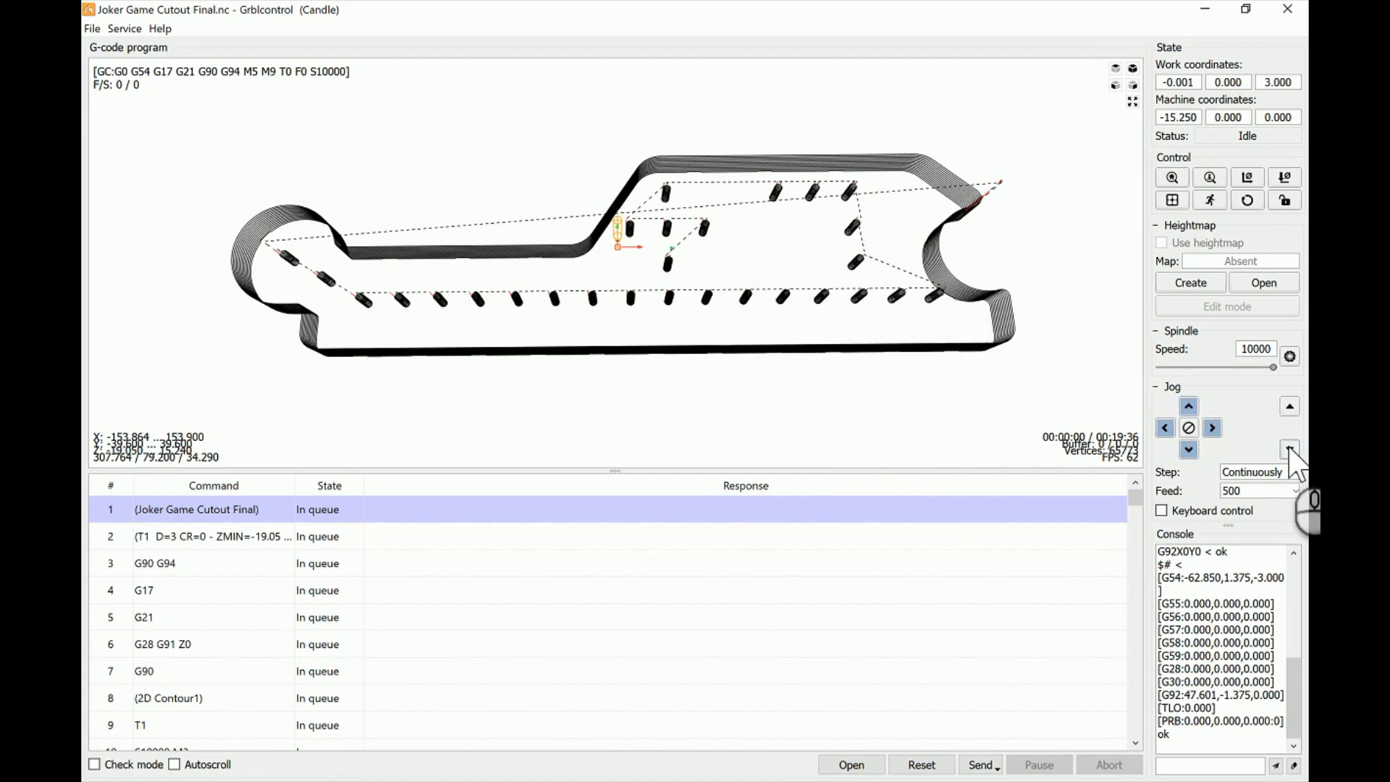
pyautogui.moveTo(930, 355)
pyautogui.mouseDown(button='right')
pyautogui.moveTo(922, 301)
pyautogui.moveTo(911, 355)
pyautogui.mouseUp(button='right')
pyautogui.moveTo(774, 344); pyautogui.dragTo(775, 310)
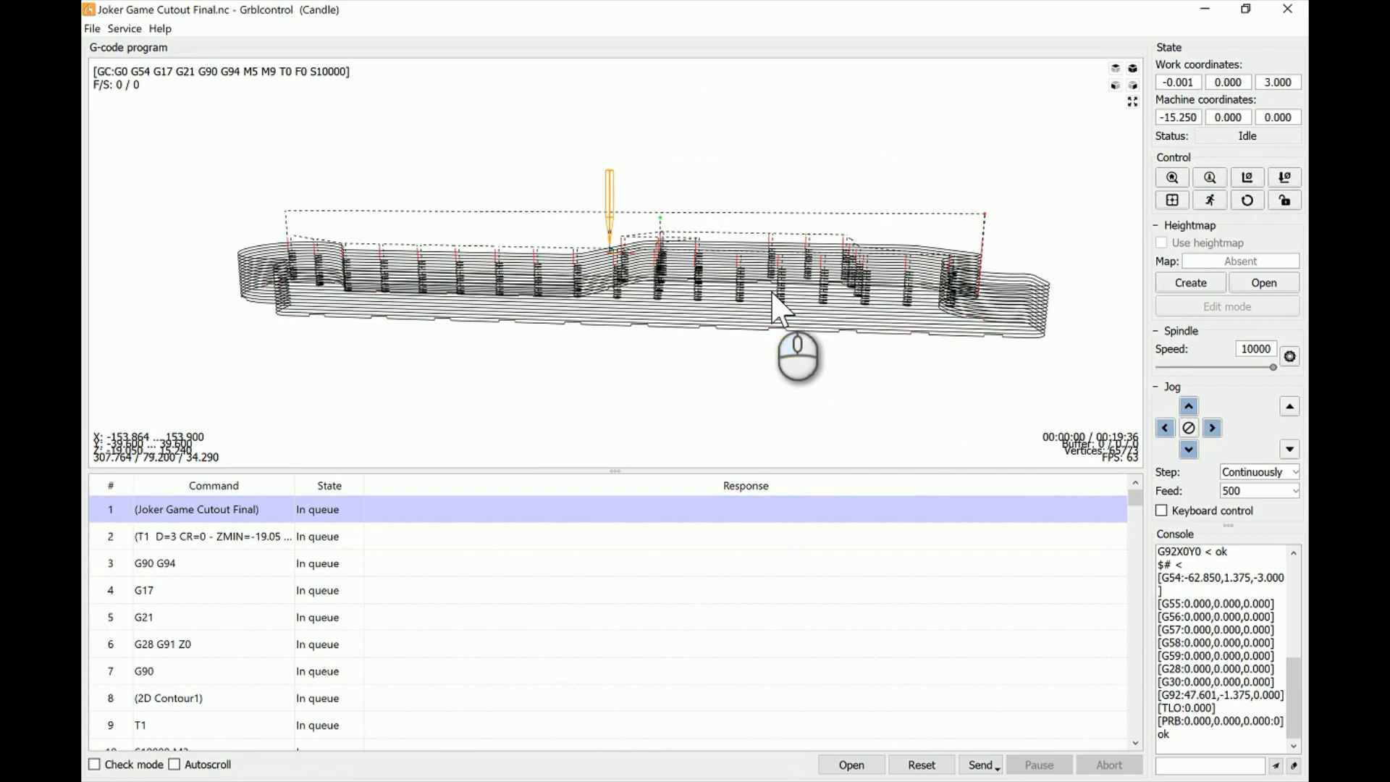
pyautogui.click(1289, 450)
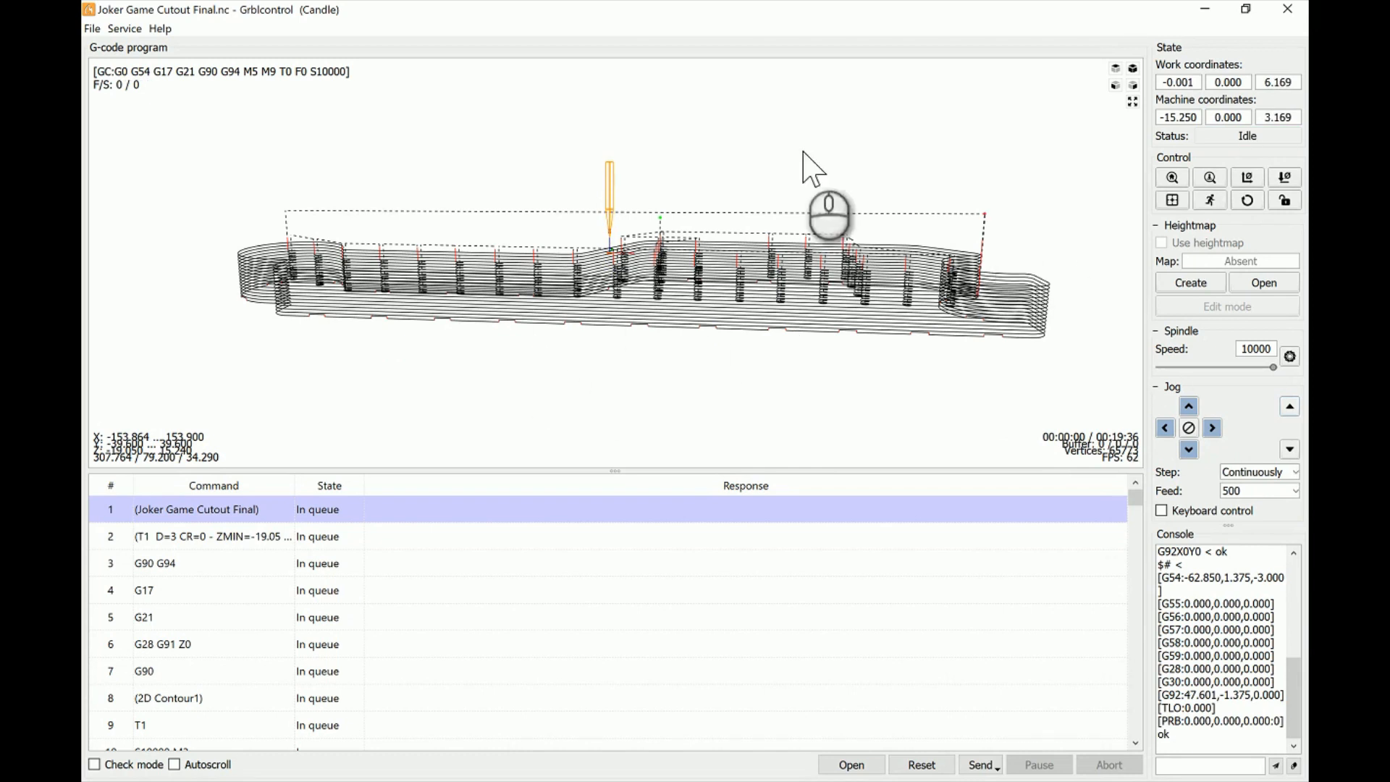
pyautogui.moveTo(806, 124); pyautogui.dragTo(977, 131)
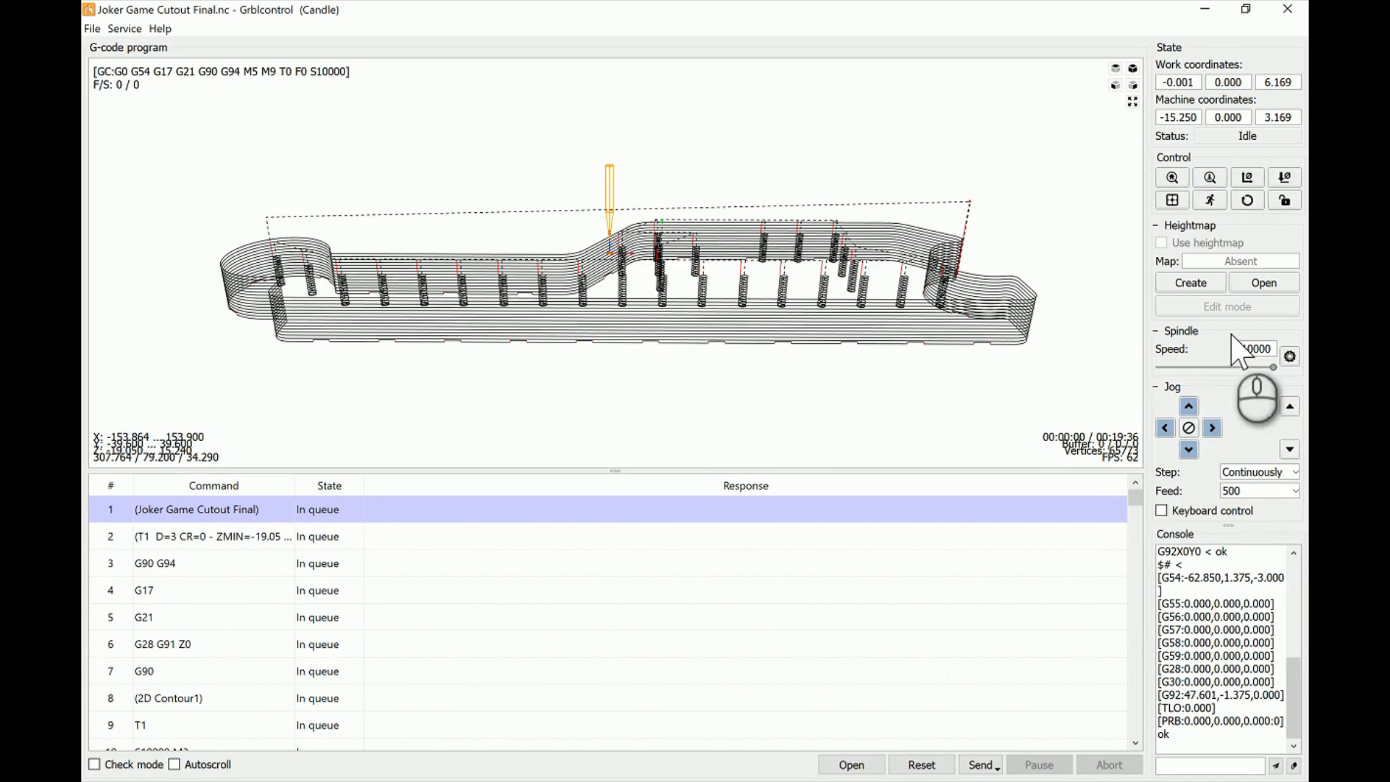
pyautogui.click(1288, 450)
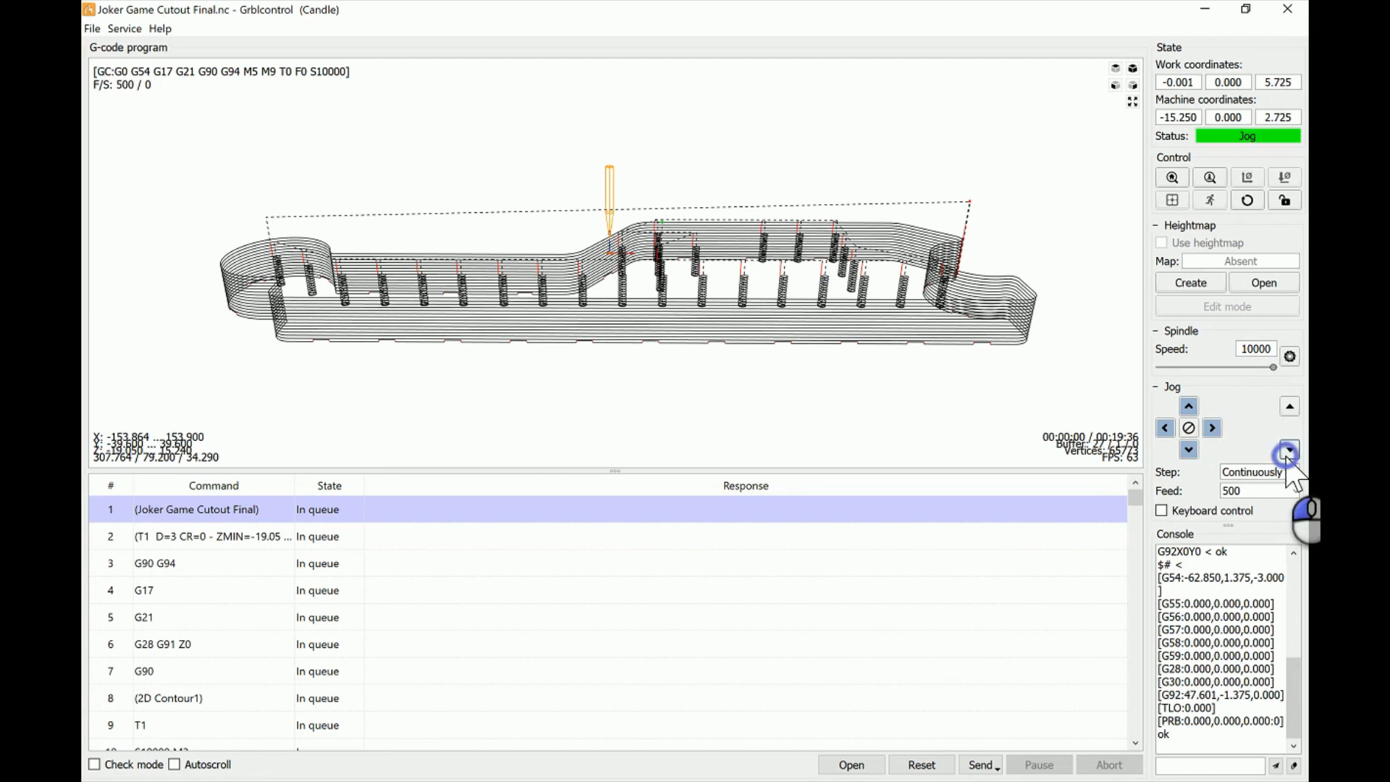
pyautogui.click(1283, 177)
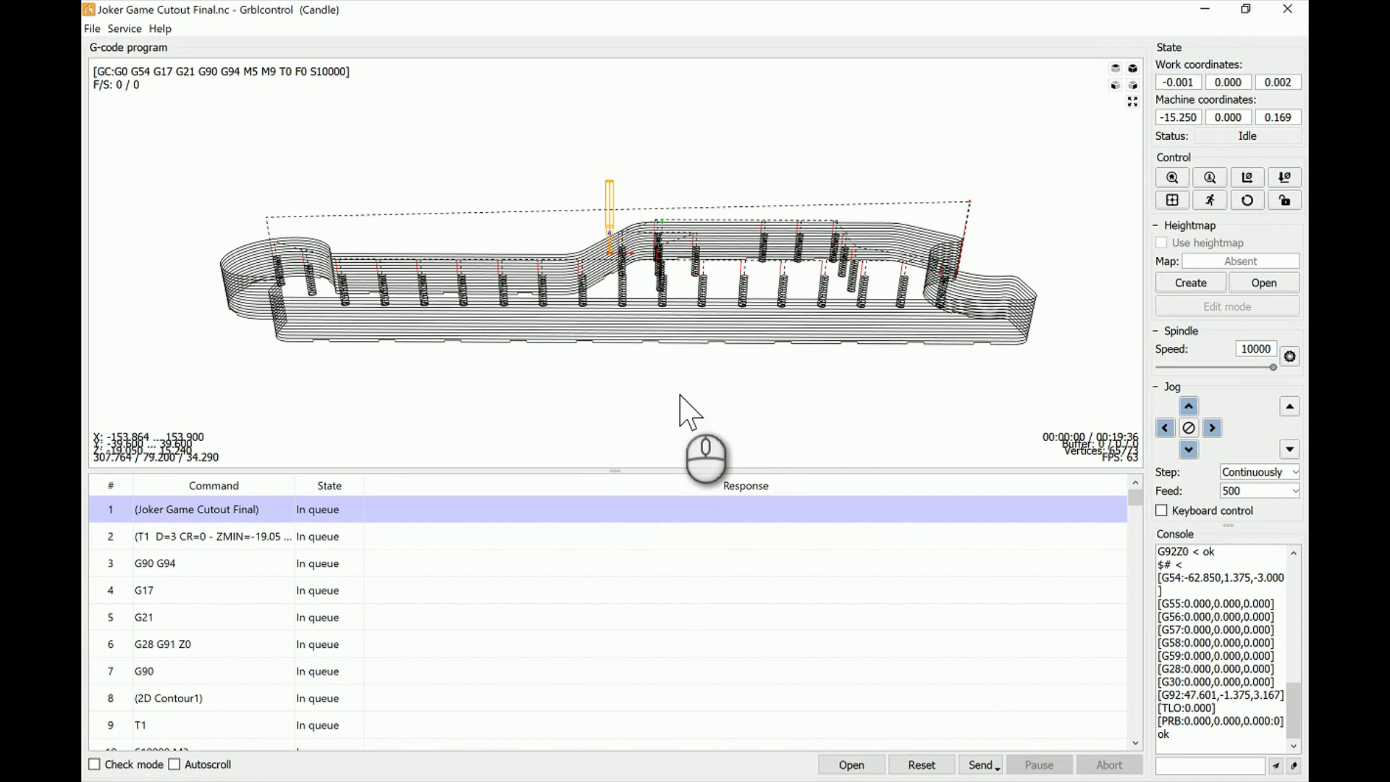
# - Send the loaded cutout program to the machine and pause the run to check the tool's position on the toolpath
pyautogui.click(978, 764)
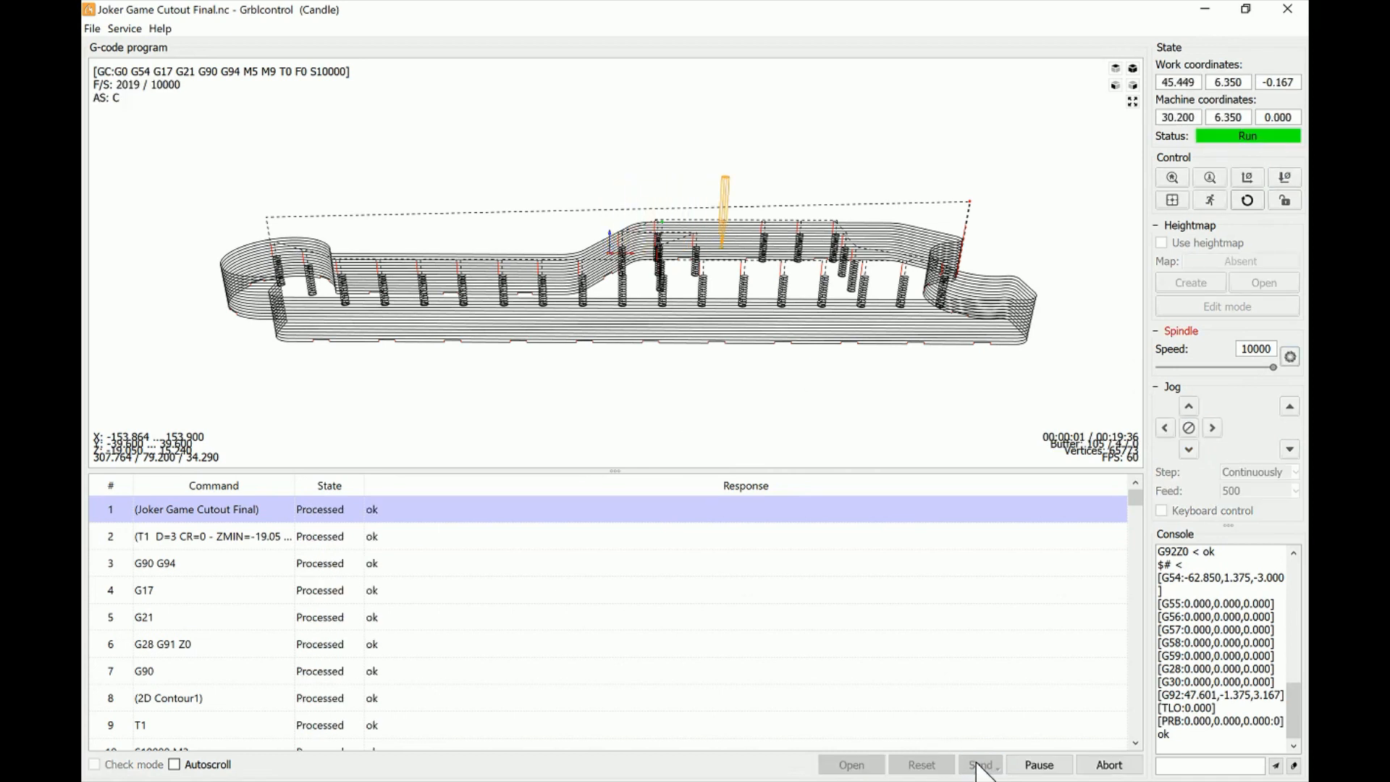
pyautogui.click(1036, 765)
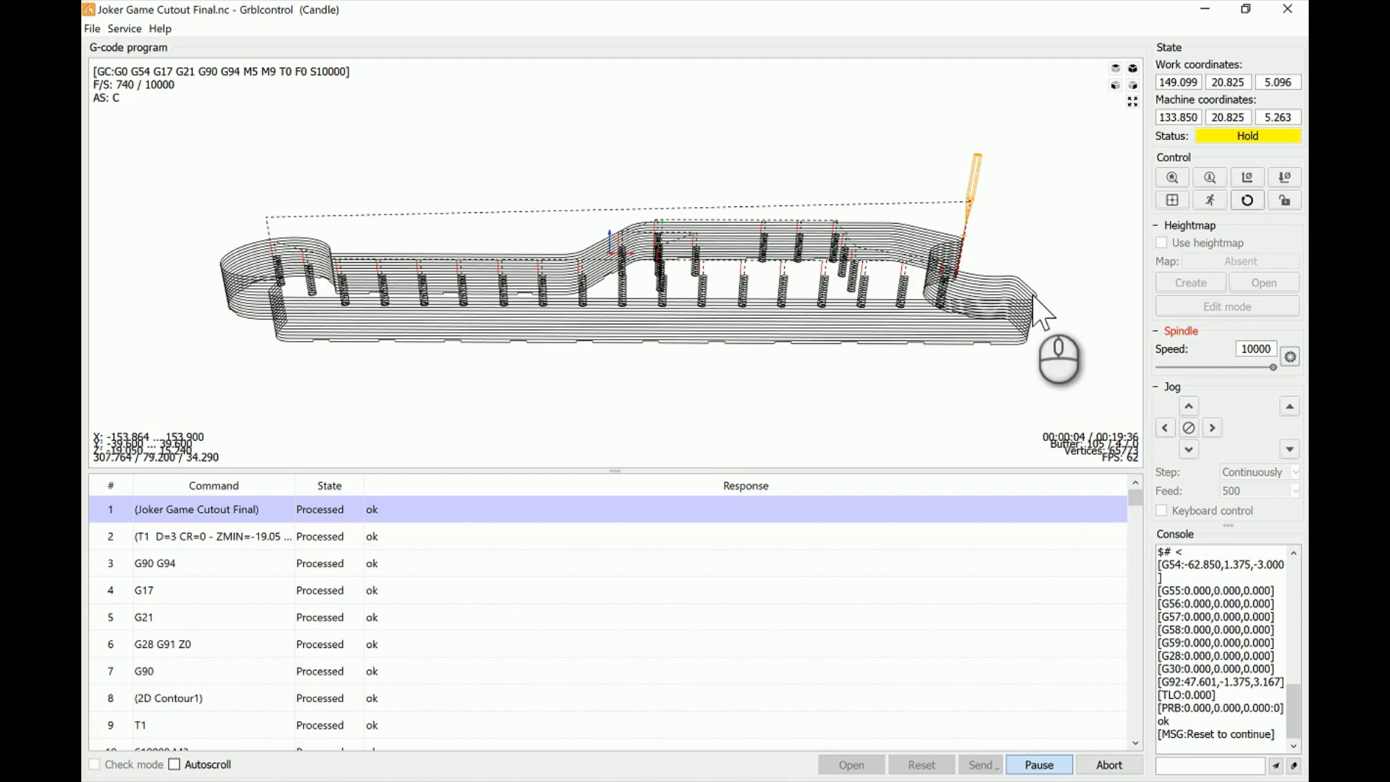
pyautogui.moveTo(898, 262)
pyautogui.mouseDown()
pyautogui.moveTo(905, 286)
pyautogui.moveTo(865, 252)
pyautogui.moveTo(876, 265)
pyautogui.moveTo(866, 252)
pyautogui.moveTo(897, 255)
pyautogui.moveTo(900, 277)
pyautogui.moveTo(896, 250)
pyautogui.moveTo(898, 270)
pyautogui.mouseUp()
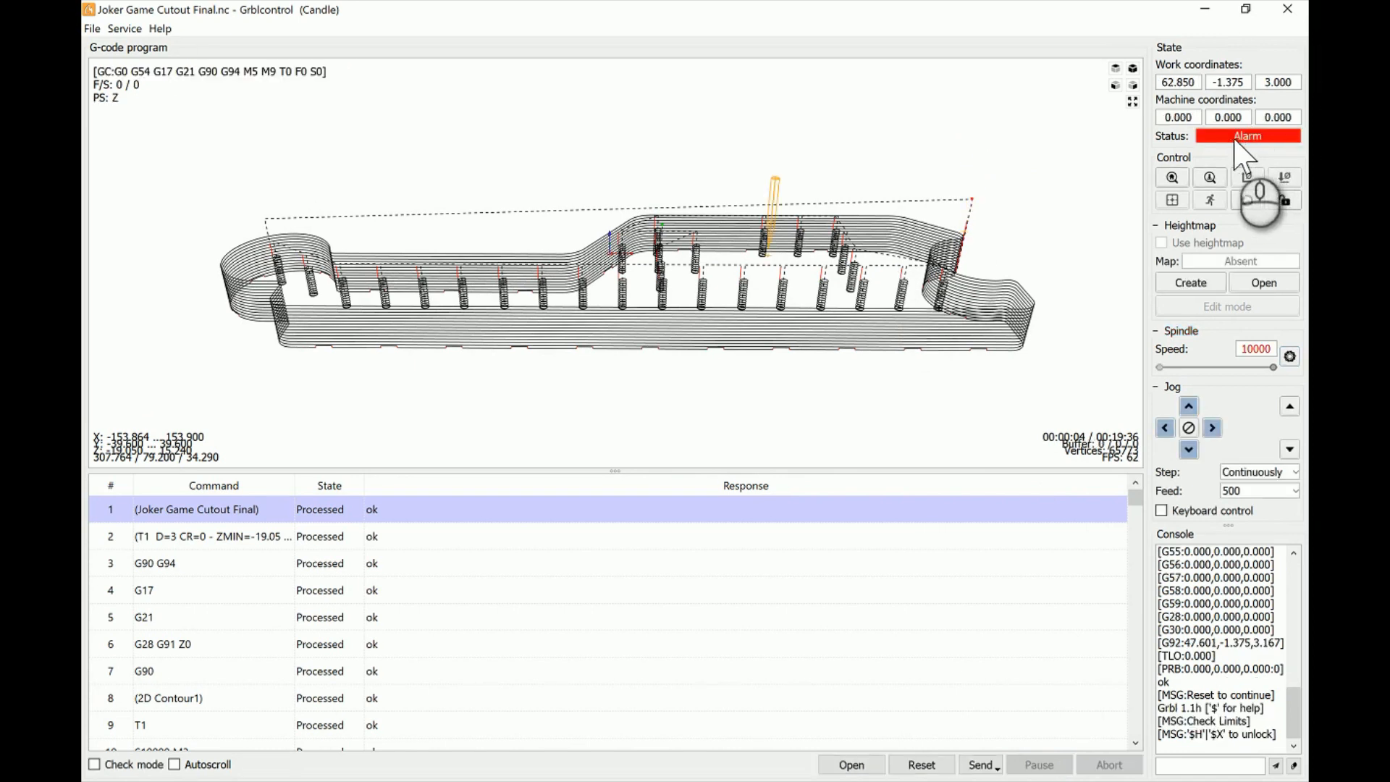
# - Reset and unlock the controller again after the interrupted program run
pyautogui.click(1247, 200)
pyautogui.click(1284, 200)
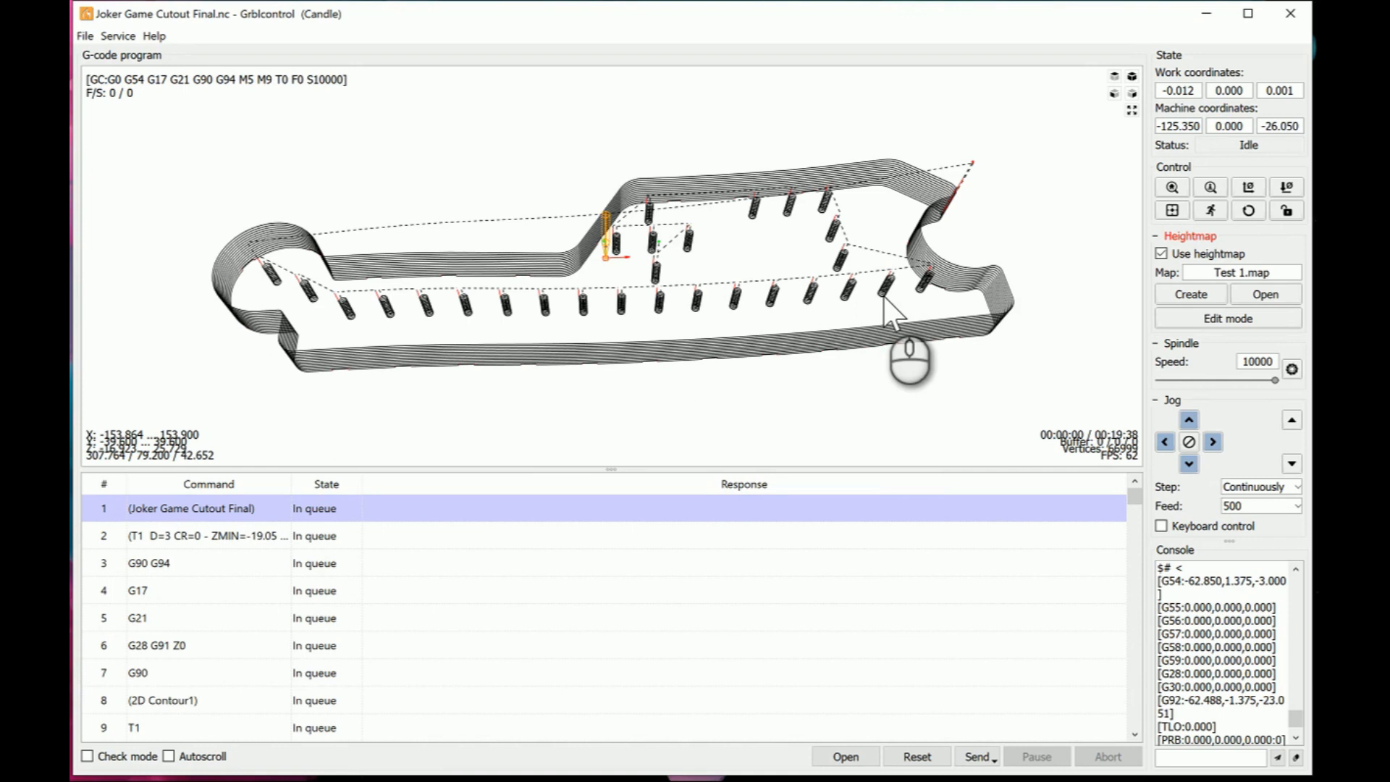
# - Examine the effect of the Test 1.map heightmap on the cutout toolpath from side and angled views
pyautogui.moveTo(760, 342); pyautogui.dragTo(778, 304)
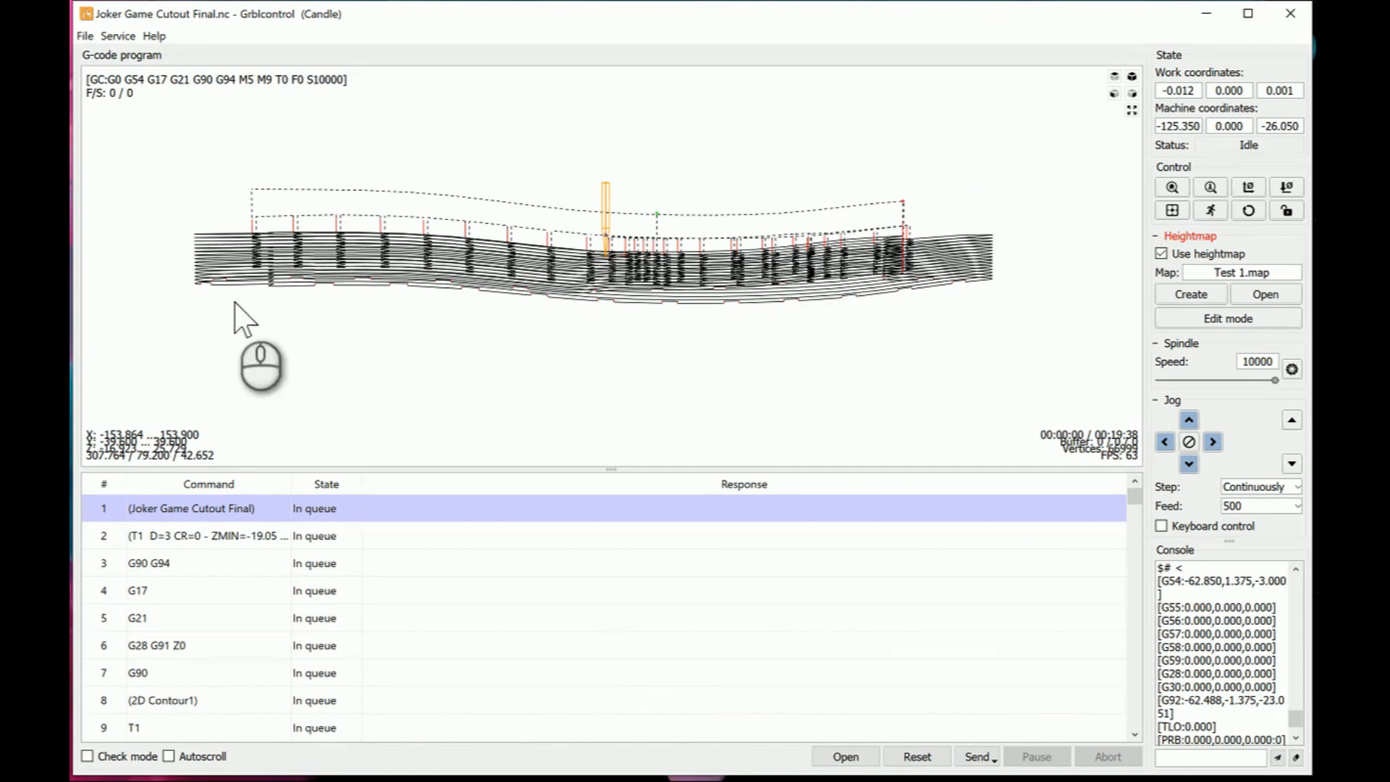
pyautogui.click(902, 248)
pyautogui.moveTo(903, 248)
pyautogui.mouseDown()
pyautogui.moveTo(894, 294)
pyautogui.moveTo(869, 240)
pyautogui.moveTo(900, 233)
pyautogui.moveTo(899, 299)
pyautogui.moveTo(895, 274)
pyautogui.mouseUp()
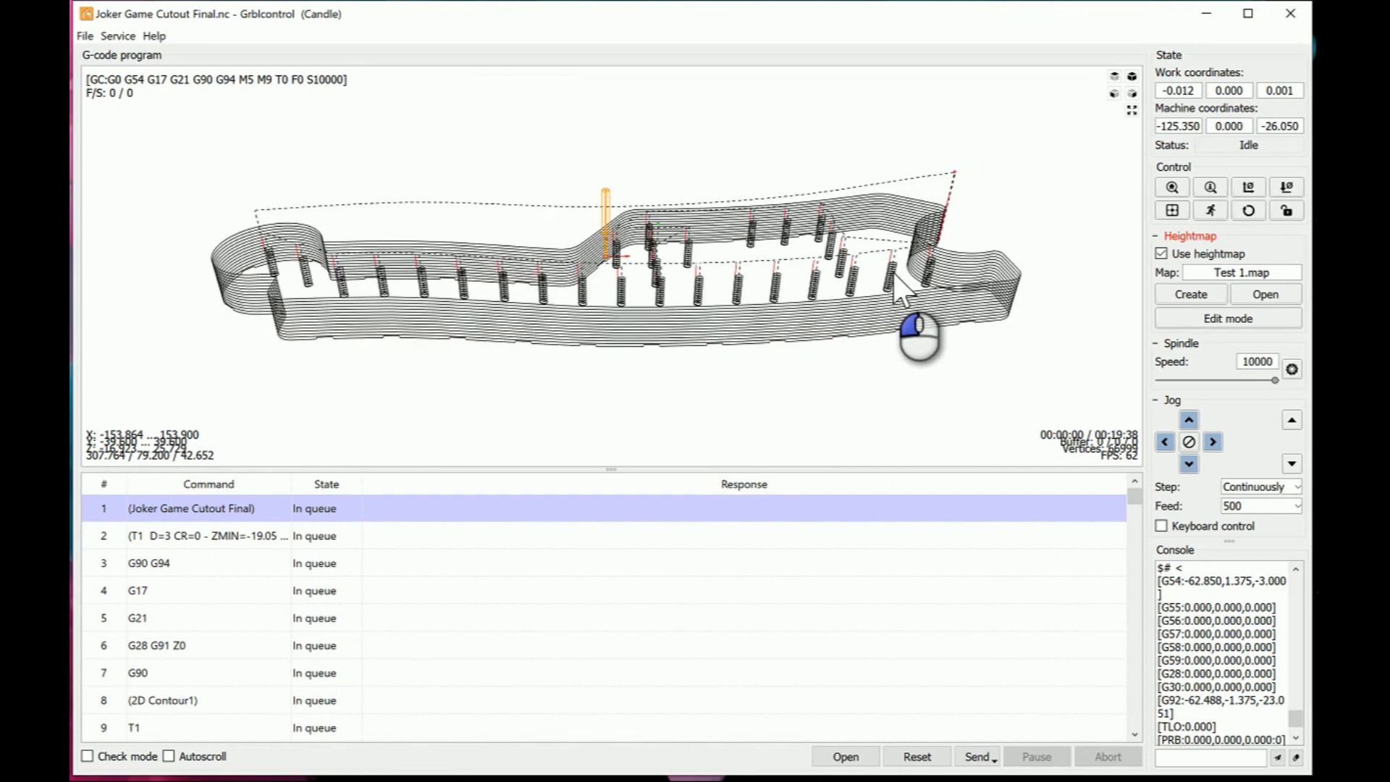
pyautogui.moveTo(896, 273)
pyautogui.mouseDown()
pyautogui.moveTo(894, 297)
pyautogui.moveTo(910, 279)
pyautogui.moveTo(893, 310)
pyautogui.moveTo(891, 248)
pyautogui.mouseUp()
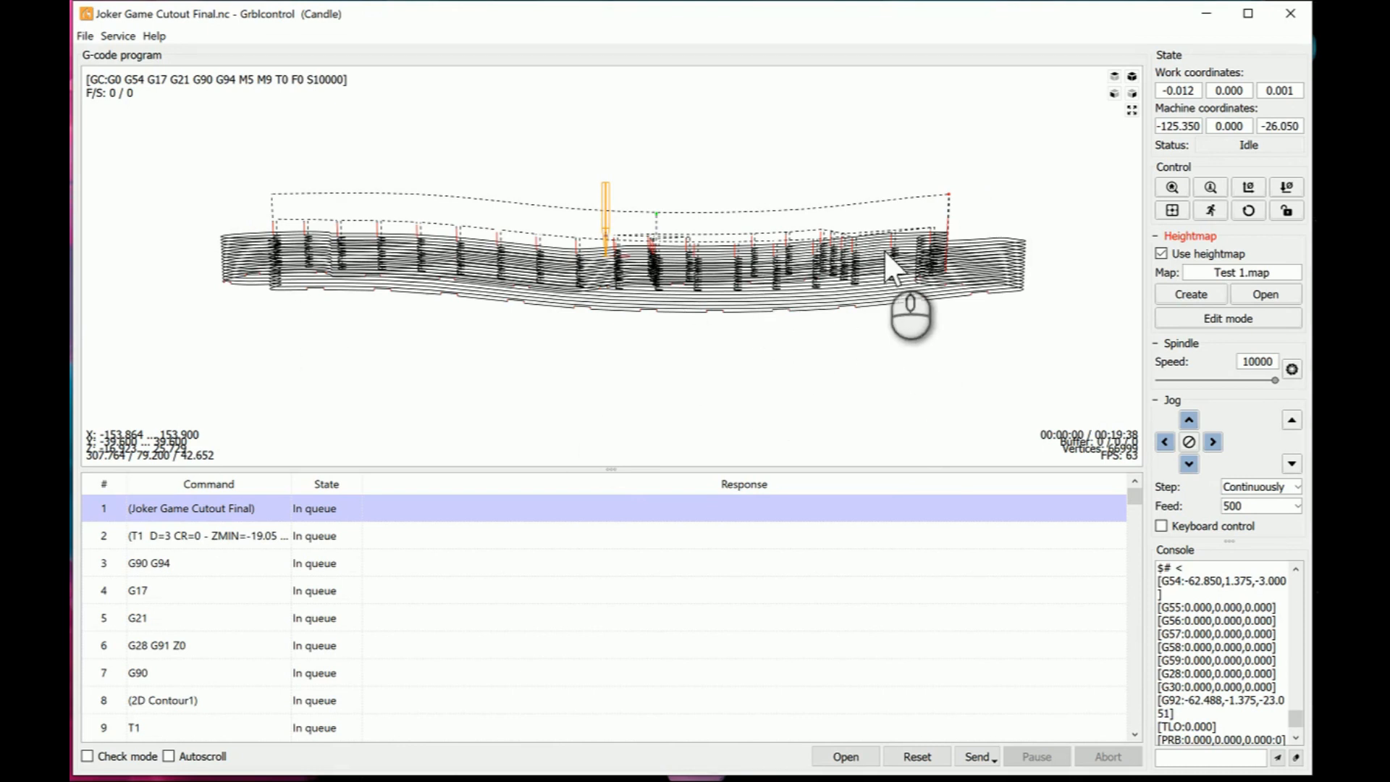
pyautogui.moveTo(884, 250)
pyautogui.mouseDown()
pyautogui.moveTo(889, 277)
pyautogui.moveTo(838, 245)
pyautogui.moveTo(888, 248)
pyautogui.mouseUp()
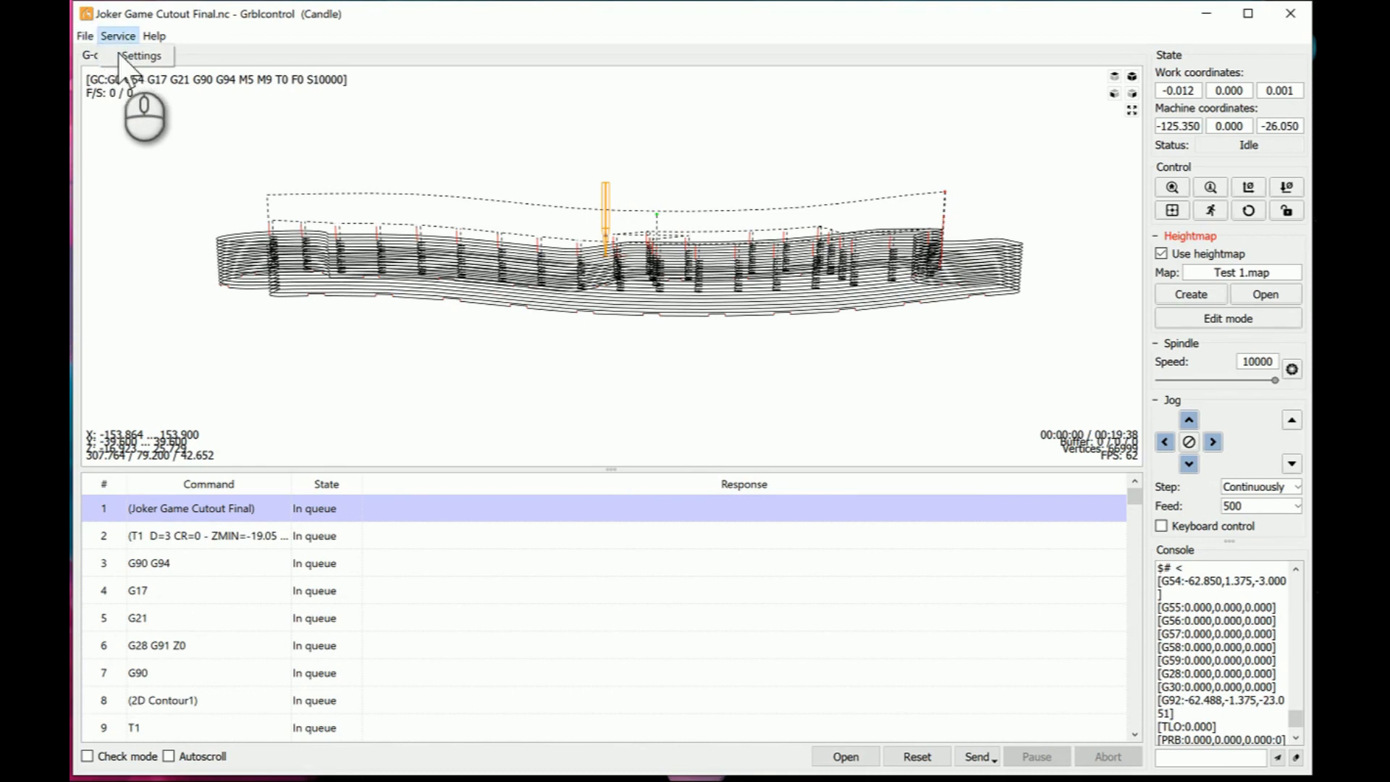
# - Review the Panels options in the settings, including the heightmap panel, and close them without changes
pyautogui.click(137, 56)
pyautogui.scroll(-1, 508, 402)
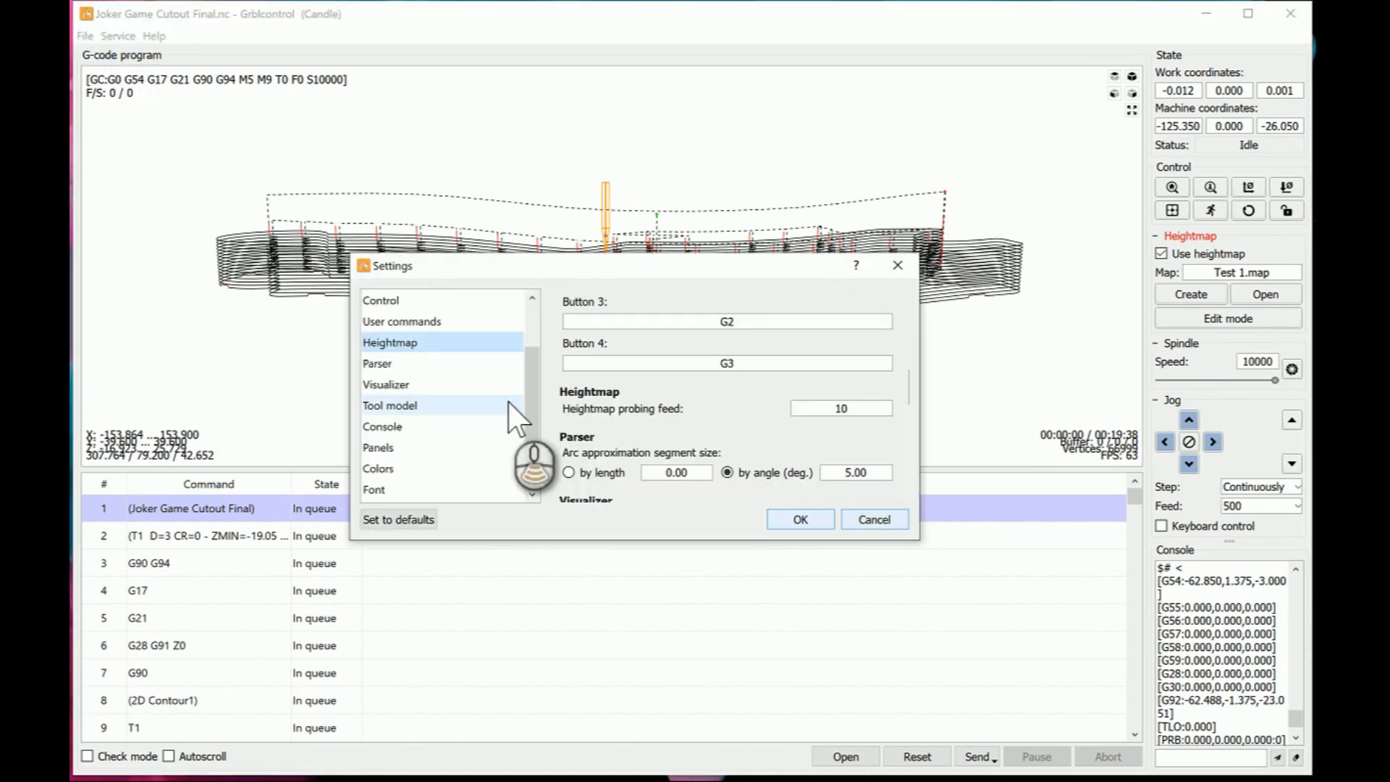
pyautogui.click(420, 447)
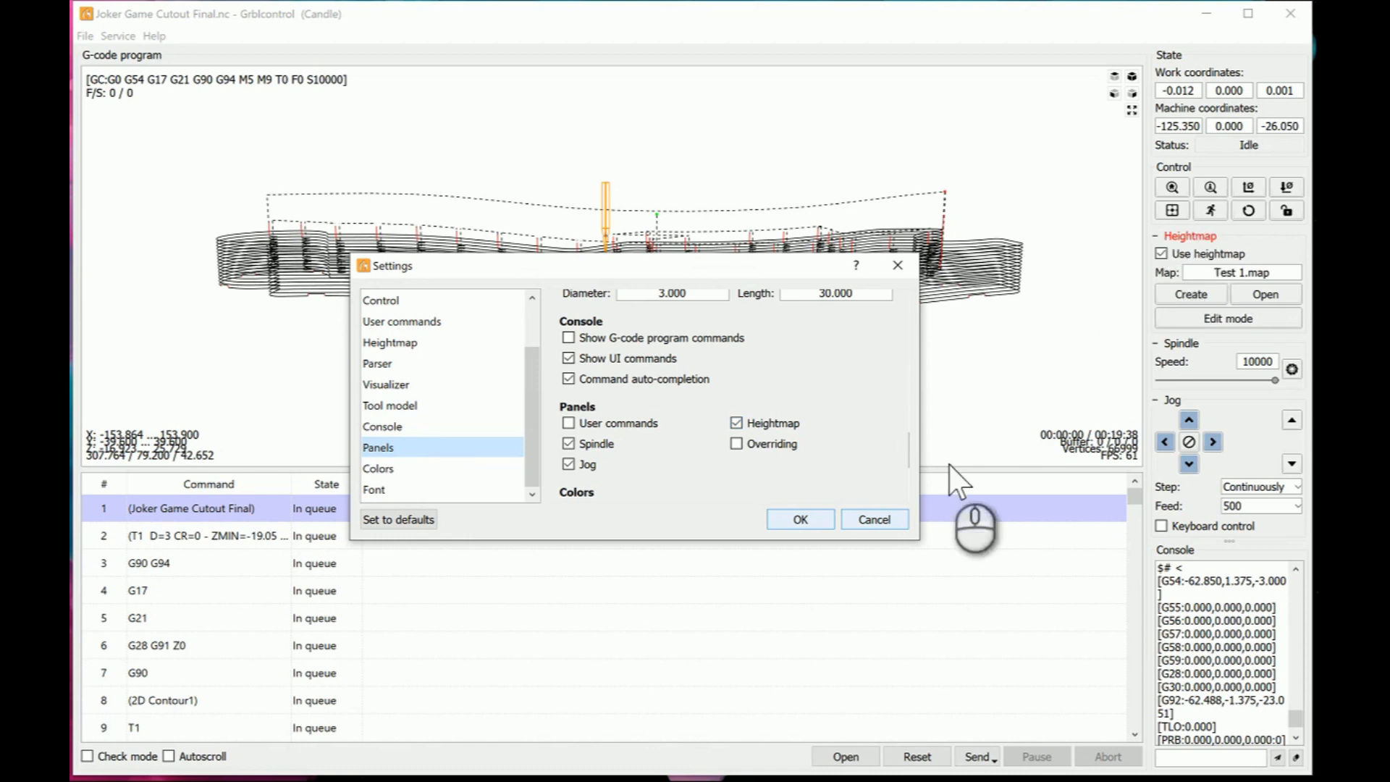
pyautogui.click(873, 517)
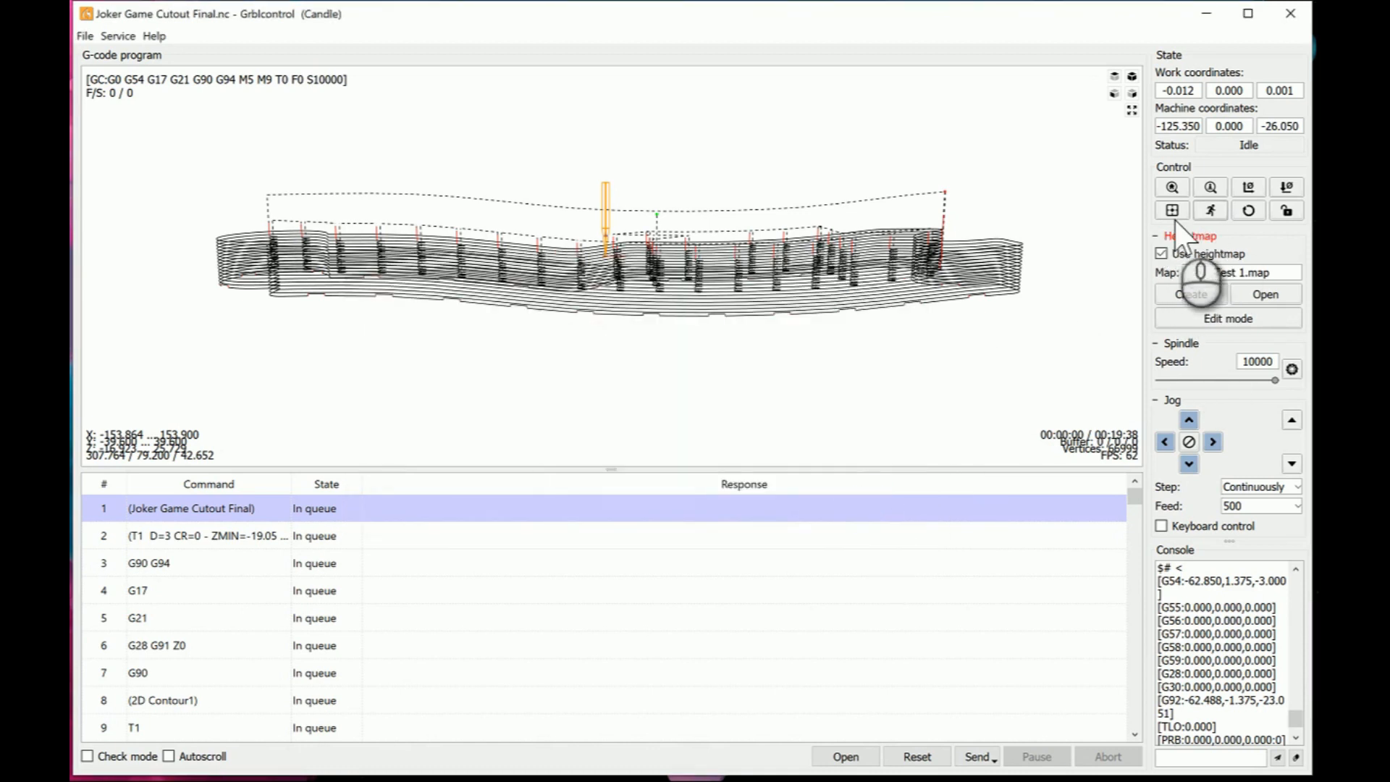
# - Turn off the heightmap for the loaded program and inspect the uncorrected toolpath from the side
pyautogui.click(1194, 253)
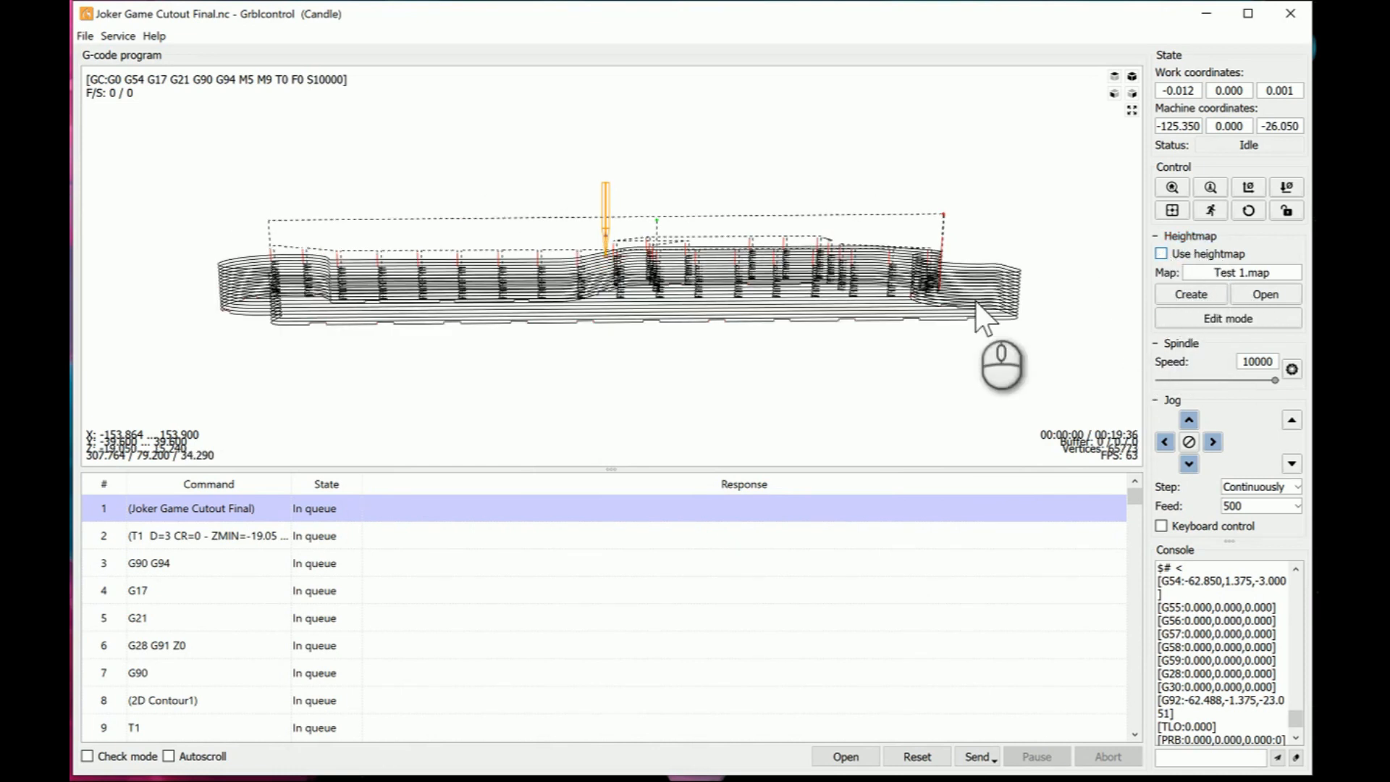
pyautogui.moveTo(855, 321)
pyautogui.mouseDown()
pyautogui.moveTo(851, 304)
pyautogui.moveTo(745, 319)
pyautogui.moveTo(851, 317)
pyautogui.mouseUp()
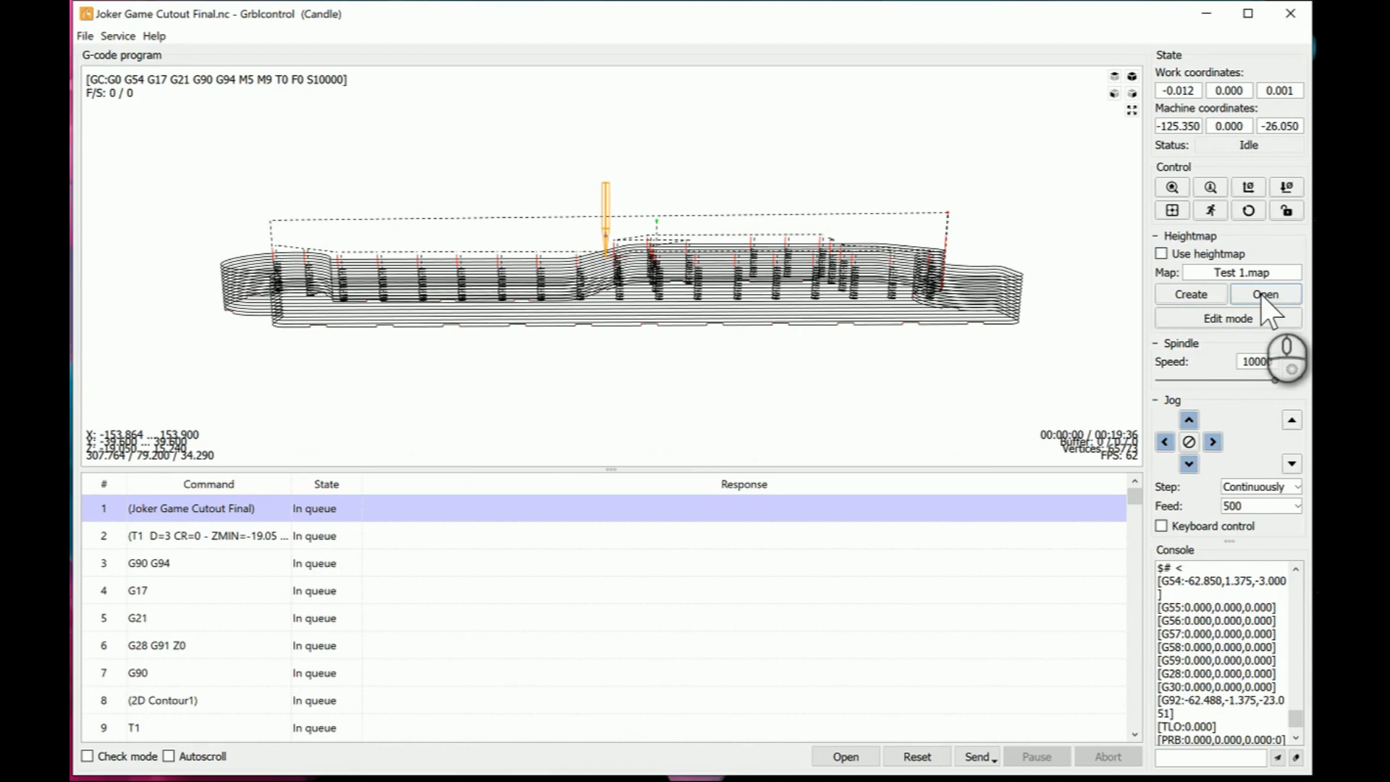
# - Turn the heightmap on for the loaded program and compare the corrected toolpath from side and slightly angled views
pyautogui.click(1160, 255)
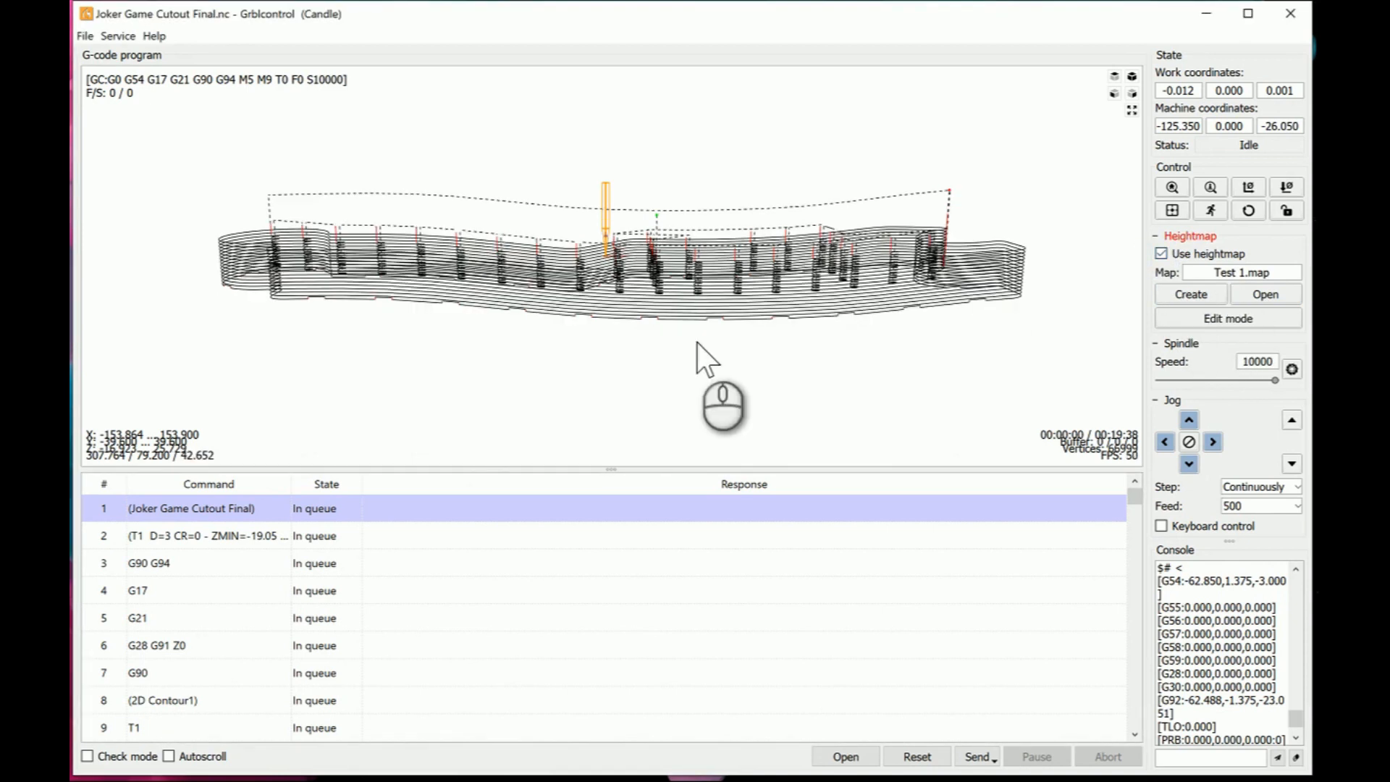
pyautogui.moveTo(697, 343); pyautogui.dragTo(688, 332)
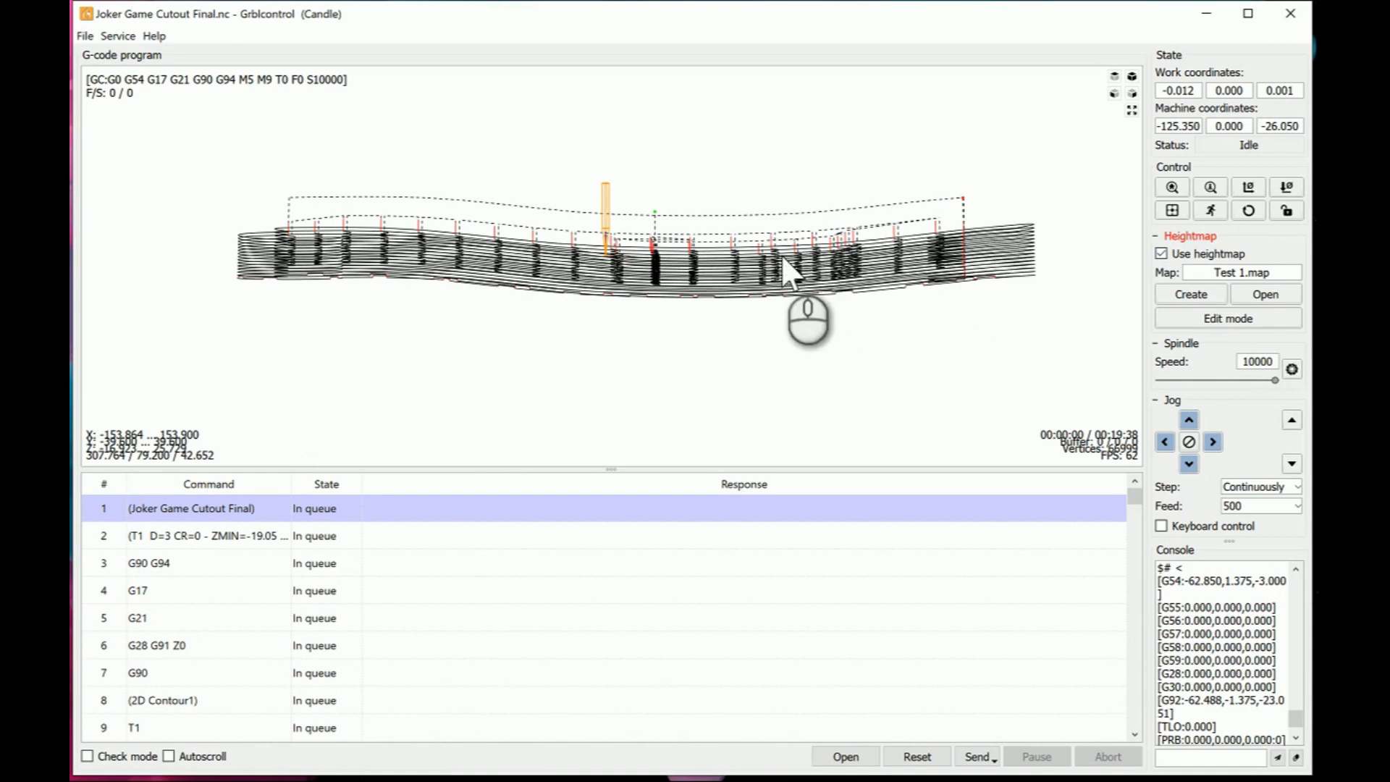
pyautogui.moveTo(781, 259); pyautogui.dragTo(793, 267)
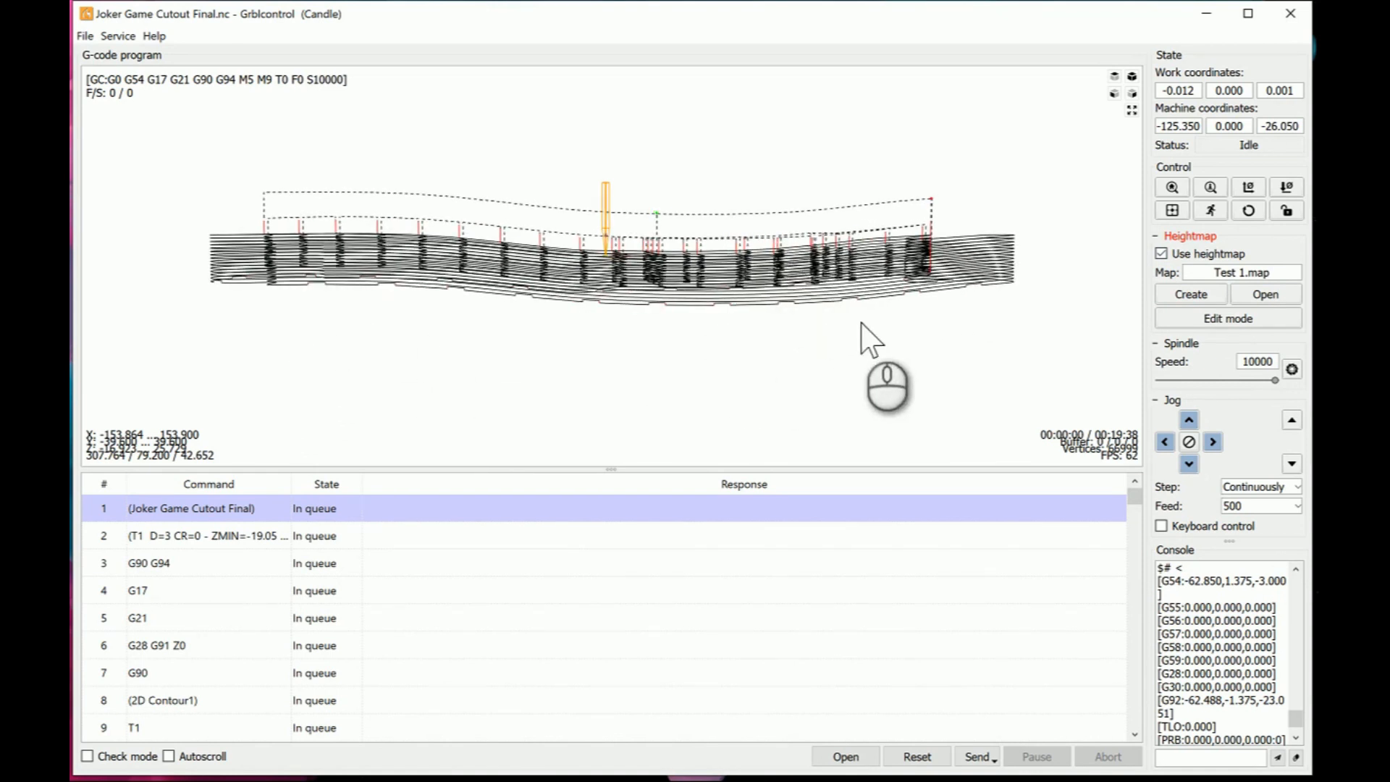
pyautogui.click(1161, 253)
pyautogui.click(1160, 253)
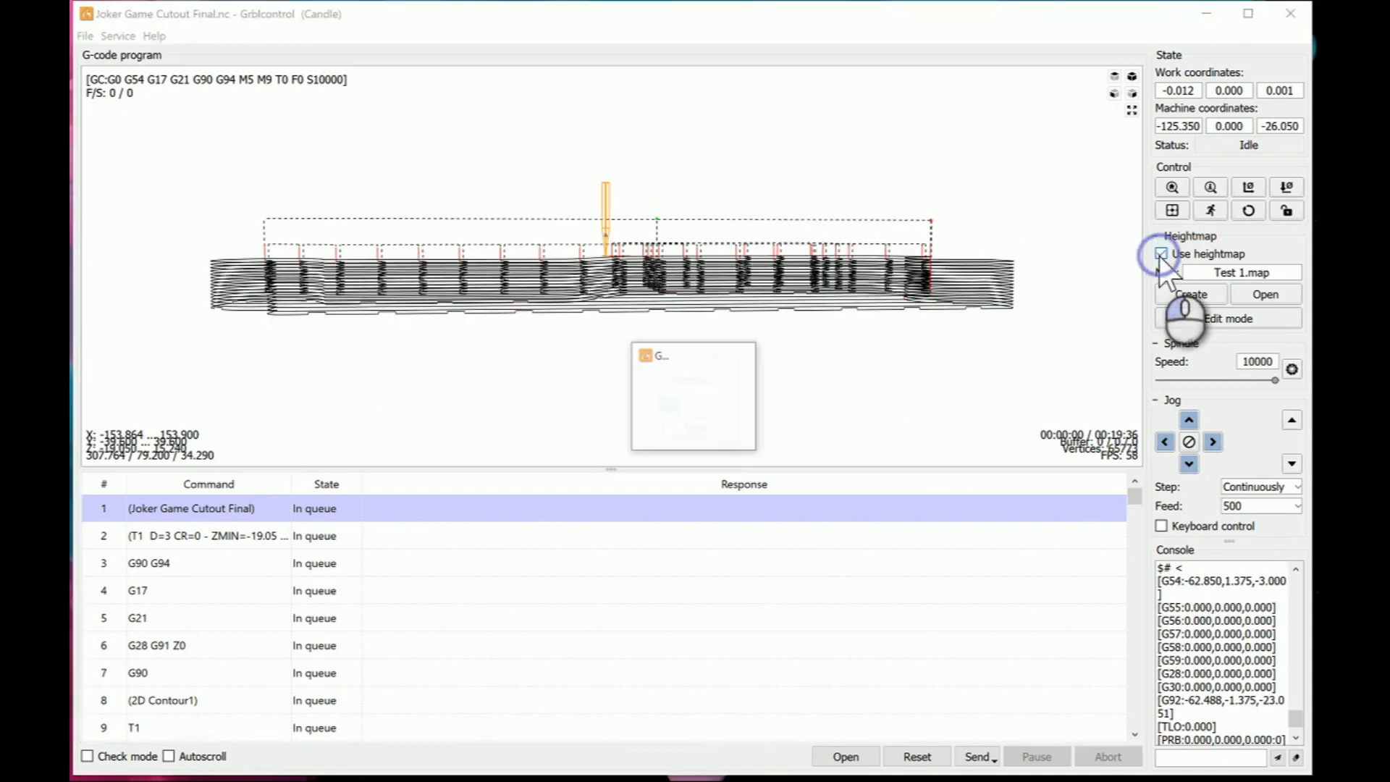
# - Create a new heightmap without saving the changed one, and fit its border automatically to the cutout toolpath
pyautogui.click(1188, 294)
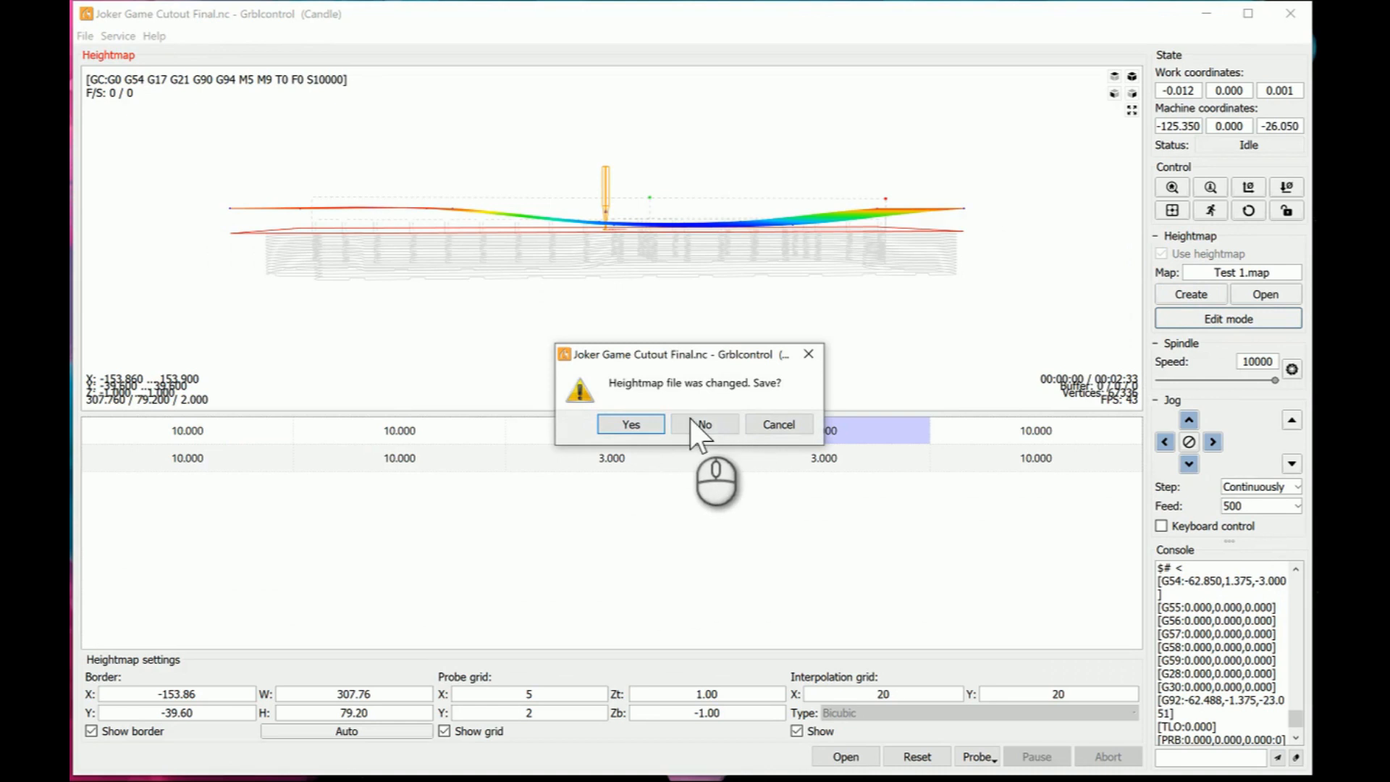
pyautogui.click(706, 425)
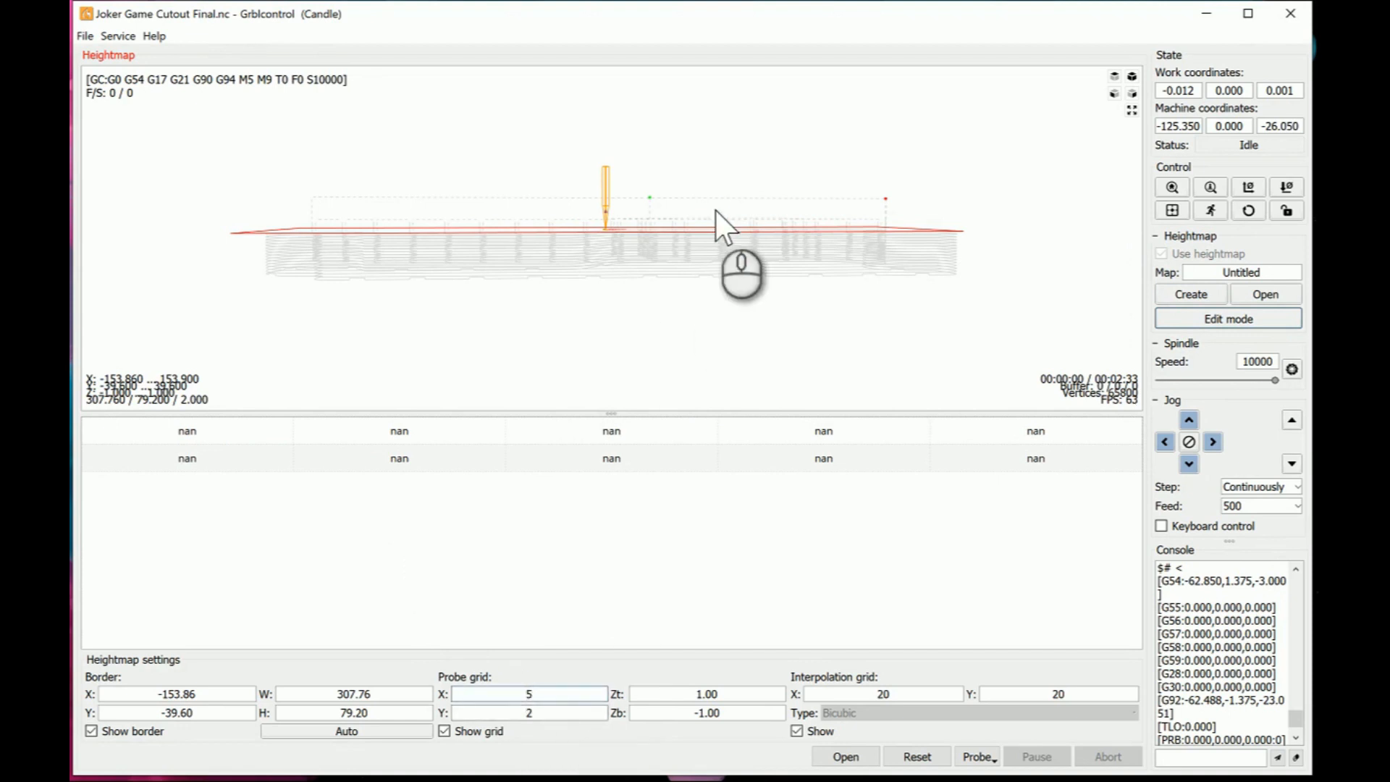
pyautogui.moveTo(718, 211); pyautogui.dragTo(712, 290)
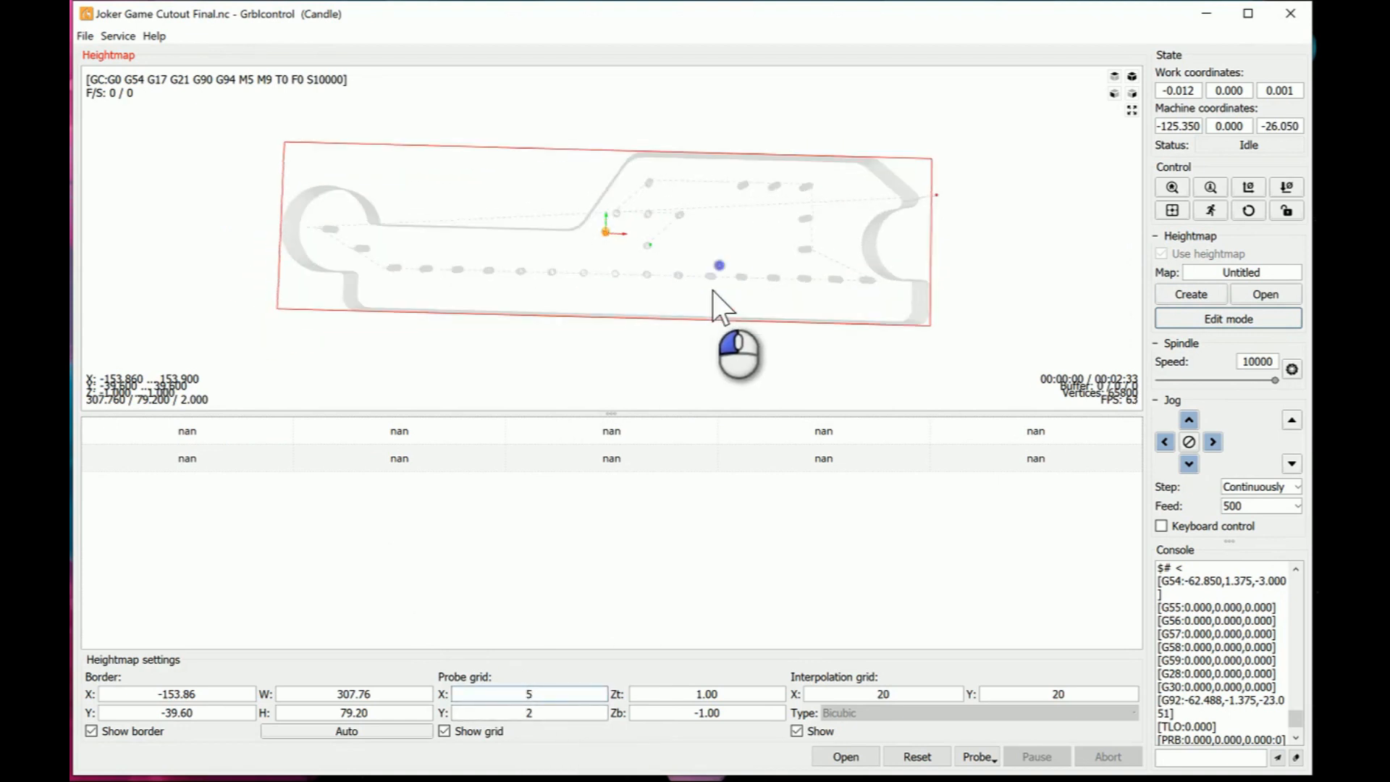
pyautogui.click(346, 732)
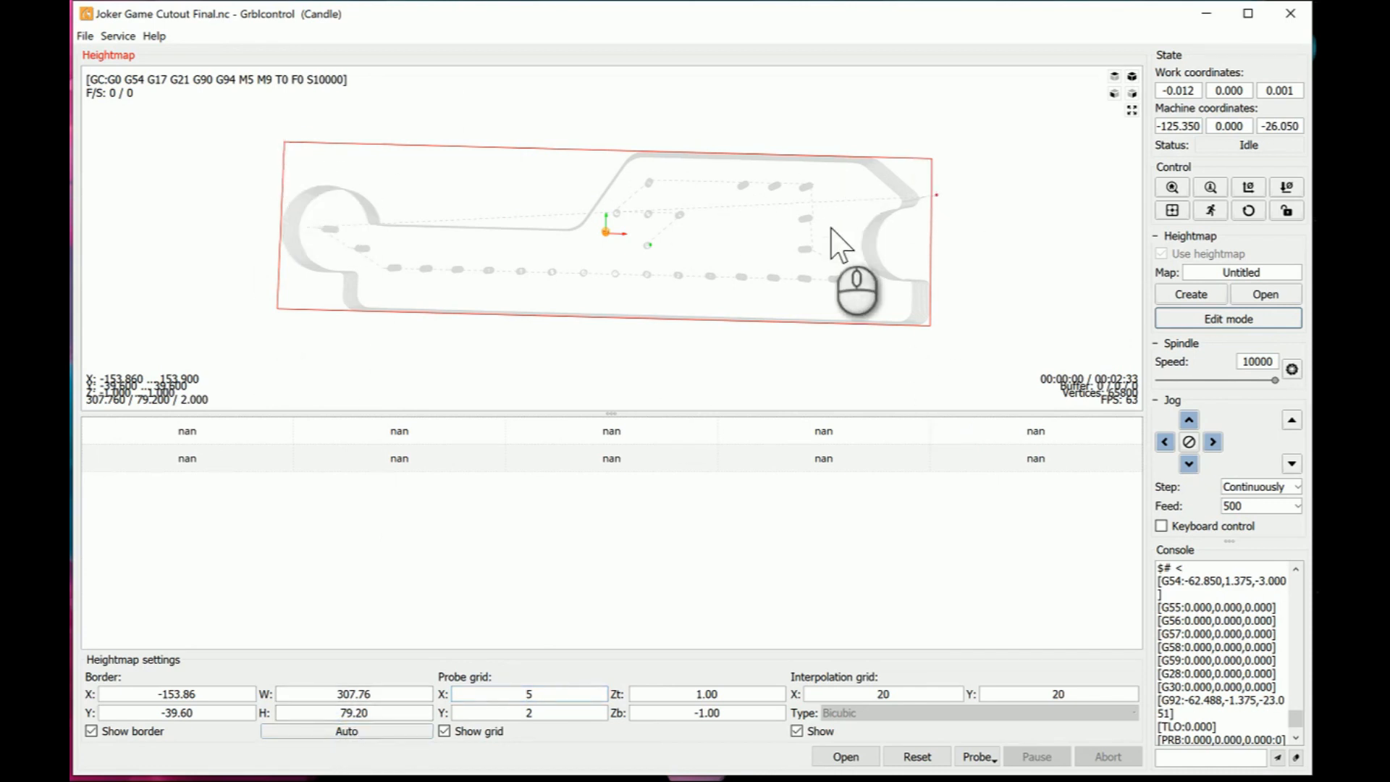
pyautogui.click(824, 254)
pyautogui.moveTo(825, 257); pyautogui.dragTo(827, 245)
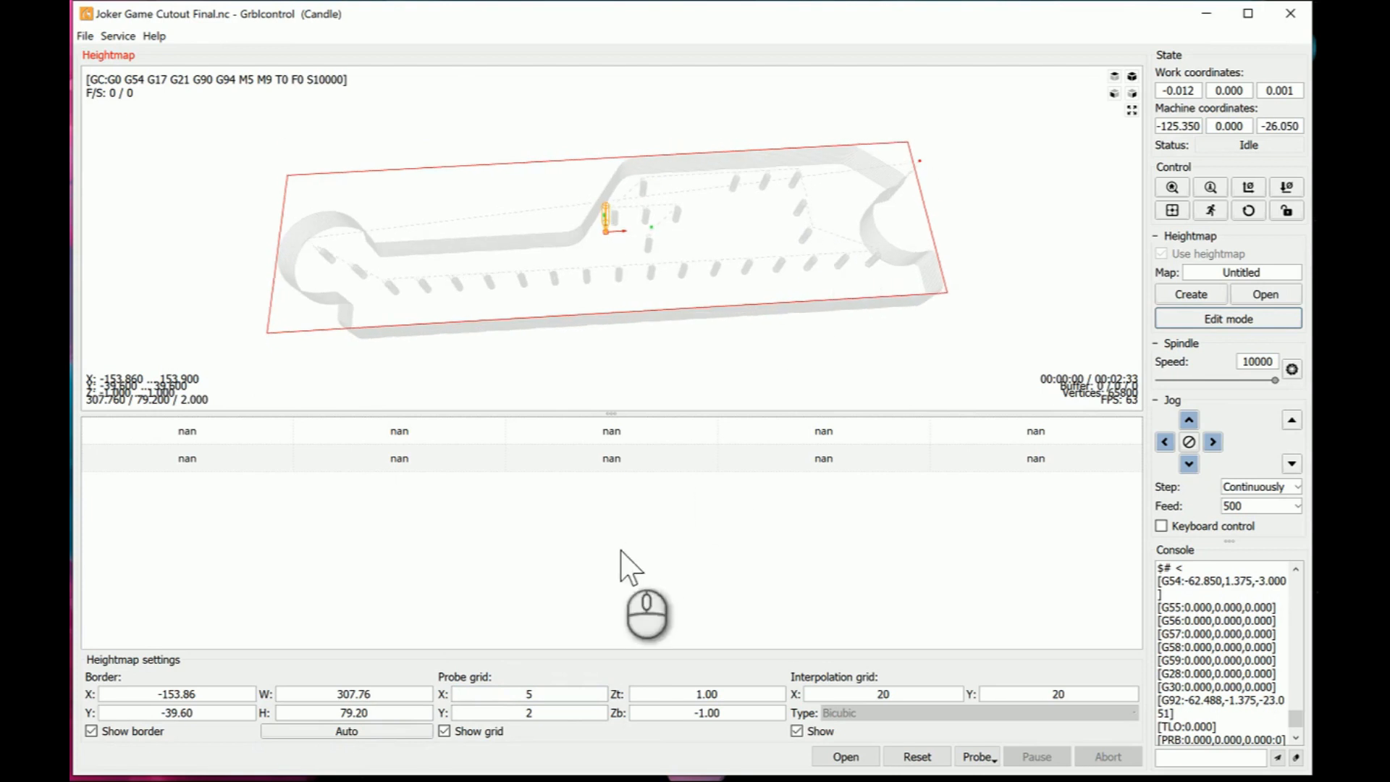
pyautogui.click(556, 714)
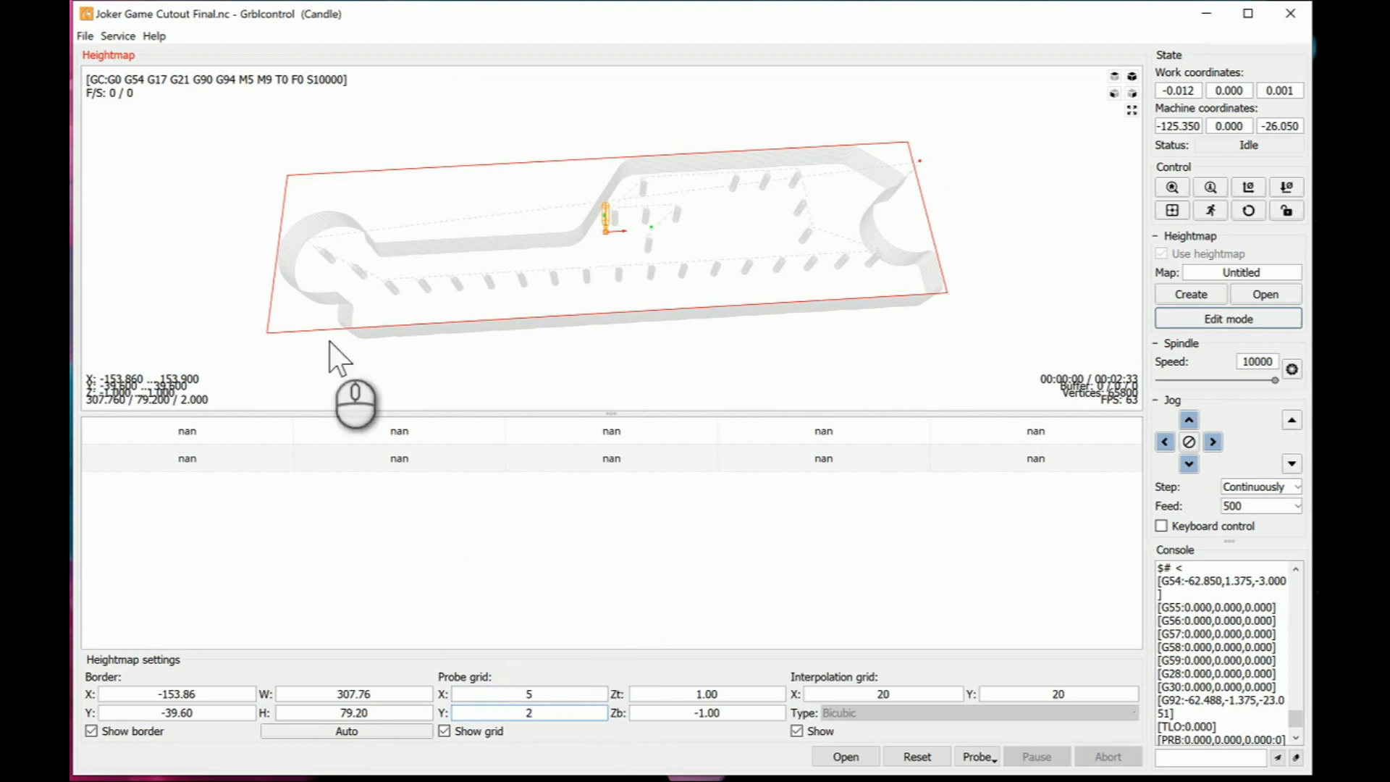
# - Set both probe heights in the first and second columns of the heightmap table to 10
pyautogui.click(215, 427)
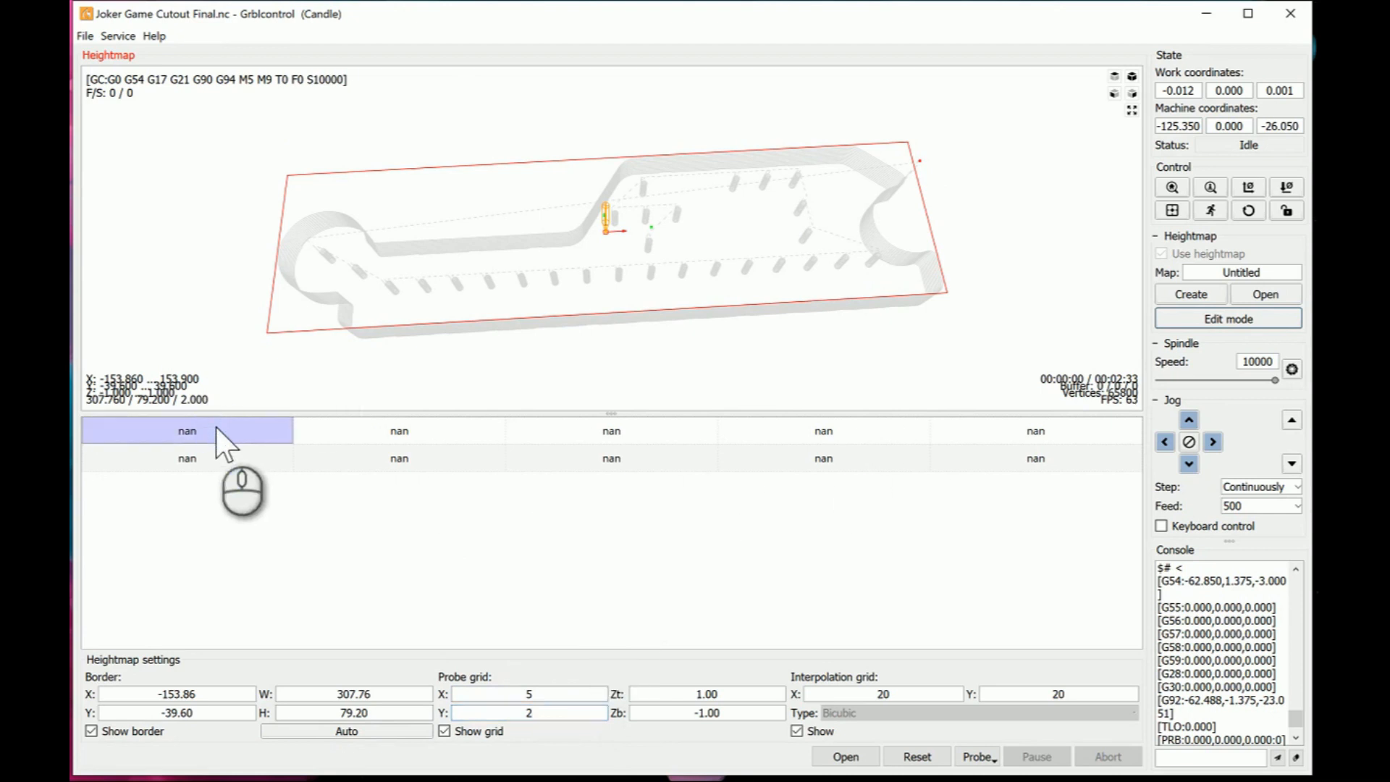
pyautogui.doubleClick(216, 428)
pyautogui.write('10')
pyautogui.click(223, 467)
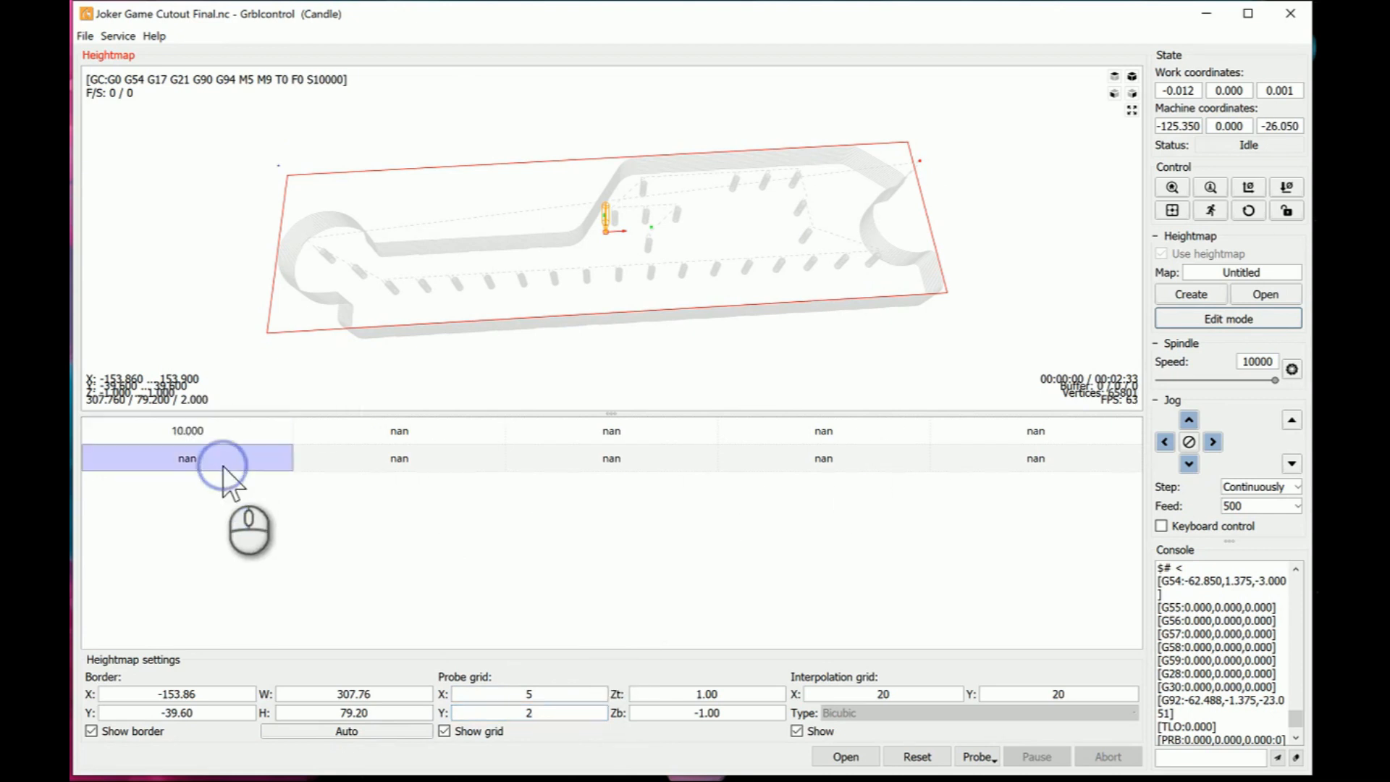
pyautogui.doubleClick(223, 467)
pyautogui.write('10')
pyautogui.click(408, 428)
pyautogui.doubleClick(408, 427)
pyautogui.write('1')
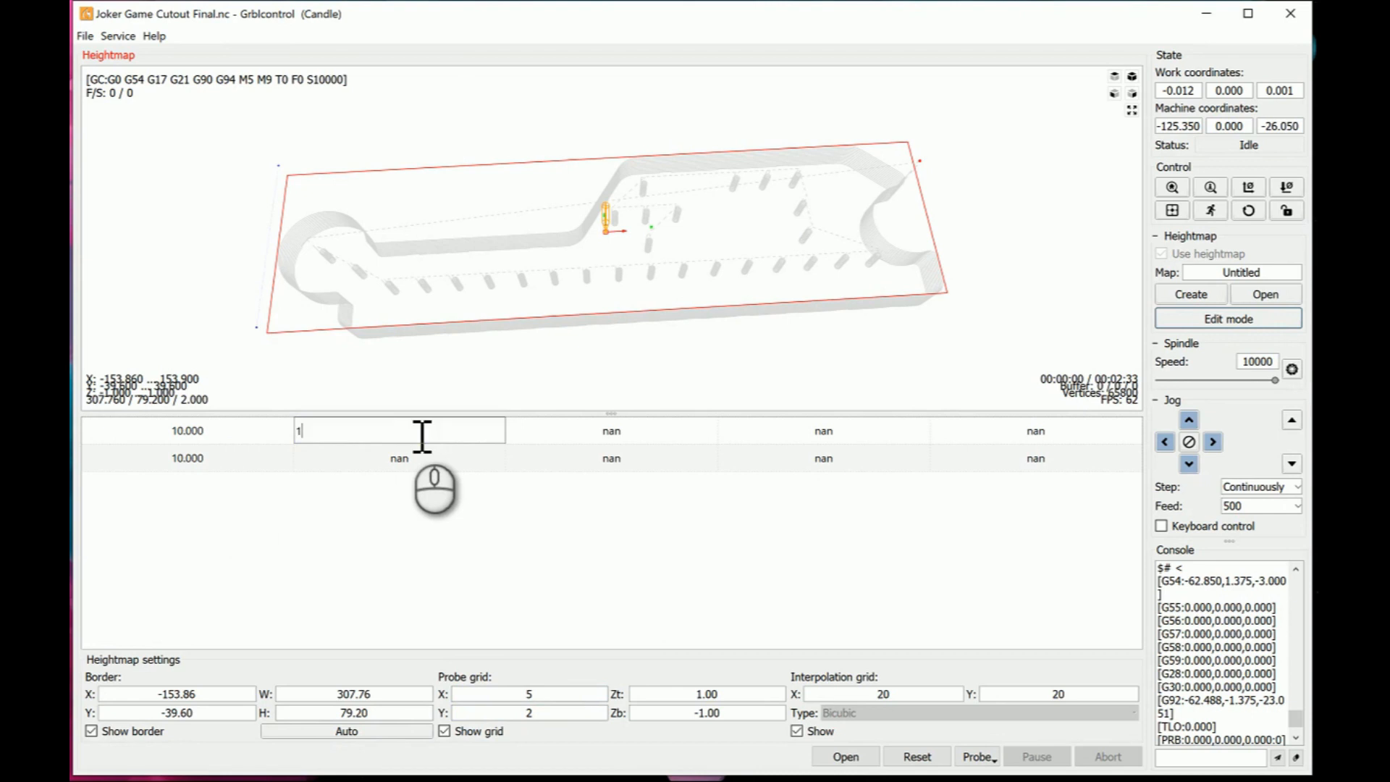
pyautogui.write('0')
pyautogui.click(432, 464)
pyautogui.doubleClick(433, 464)
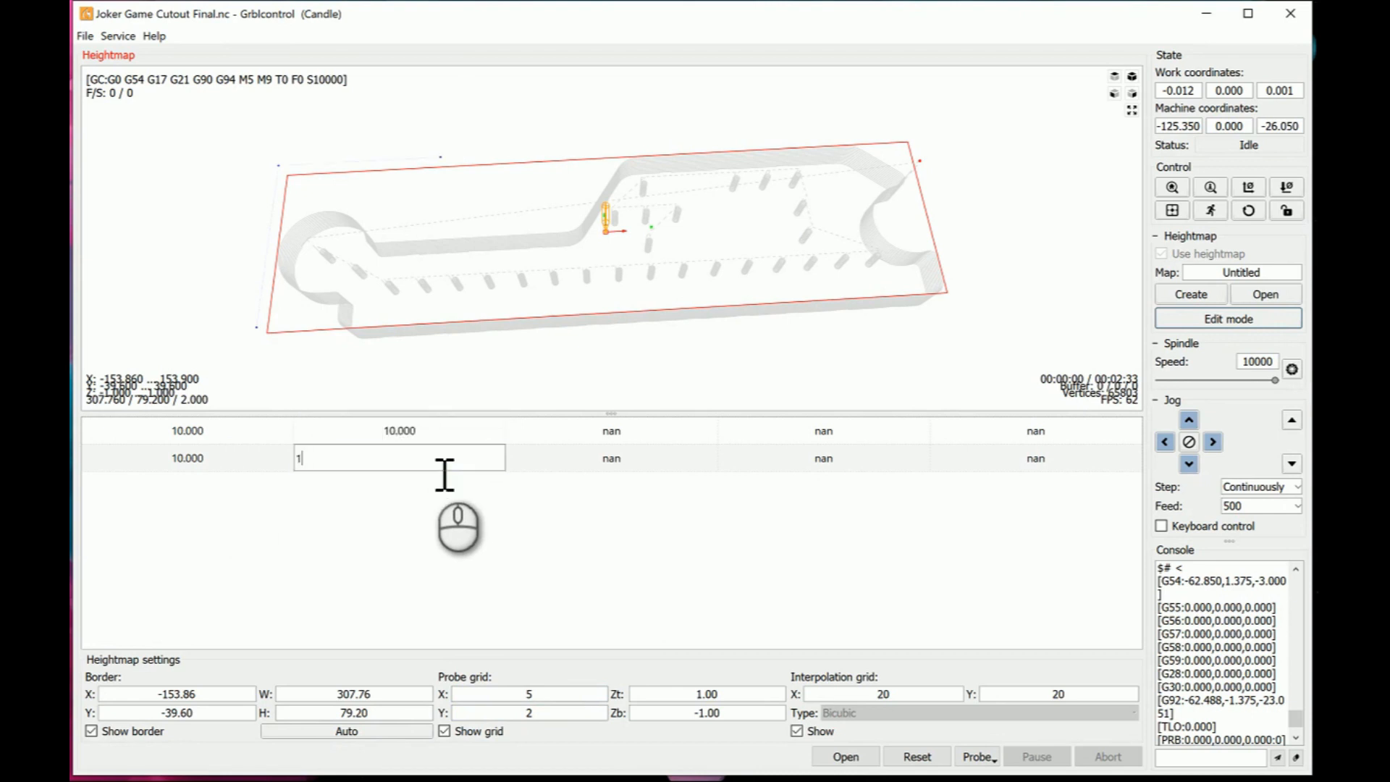
pyautogui.write('10')
# - Set both probe heights in the third and fourth columns of the heightmap table to 5
pyautogui.click(623, 425)
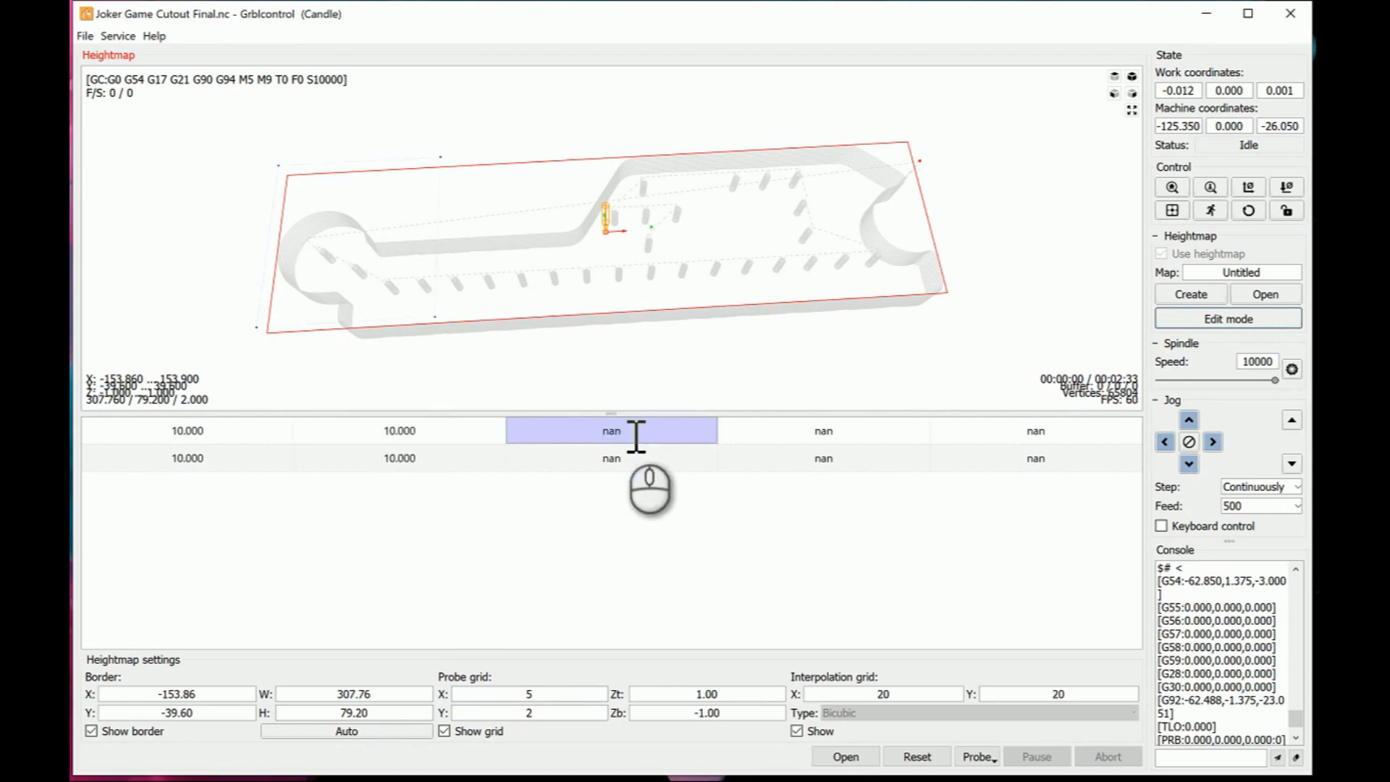
pyautogui.doubleClick(623, 427)
pyautogui.write('5')
pyautogui.click(628, 457)
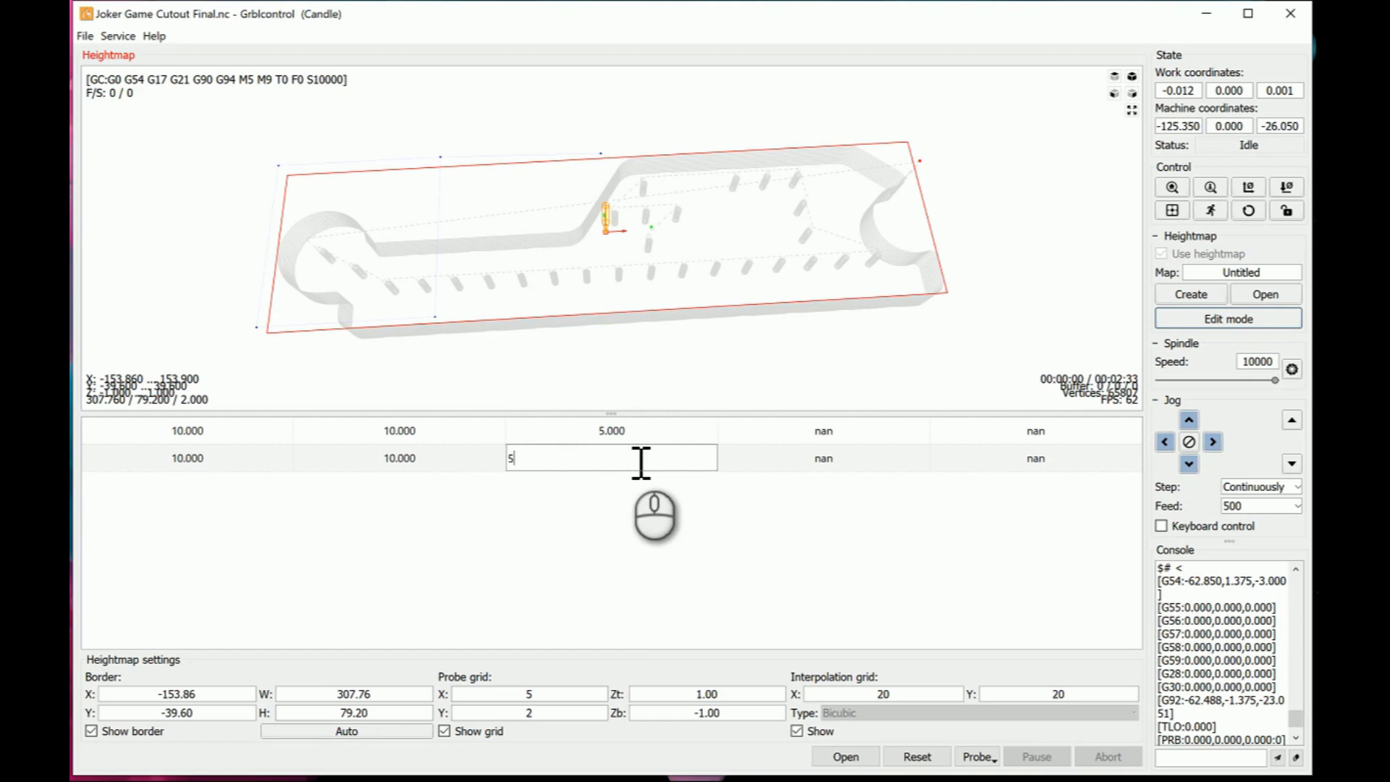
pyautogui.write('5')
pyautogui.click(791, 426)
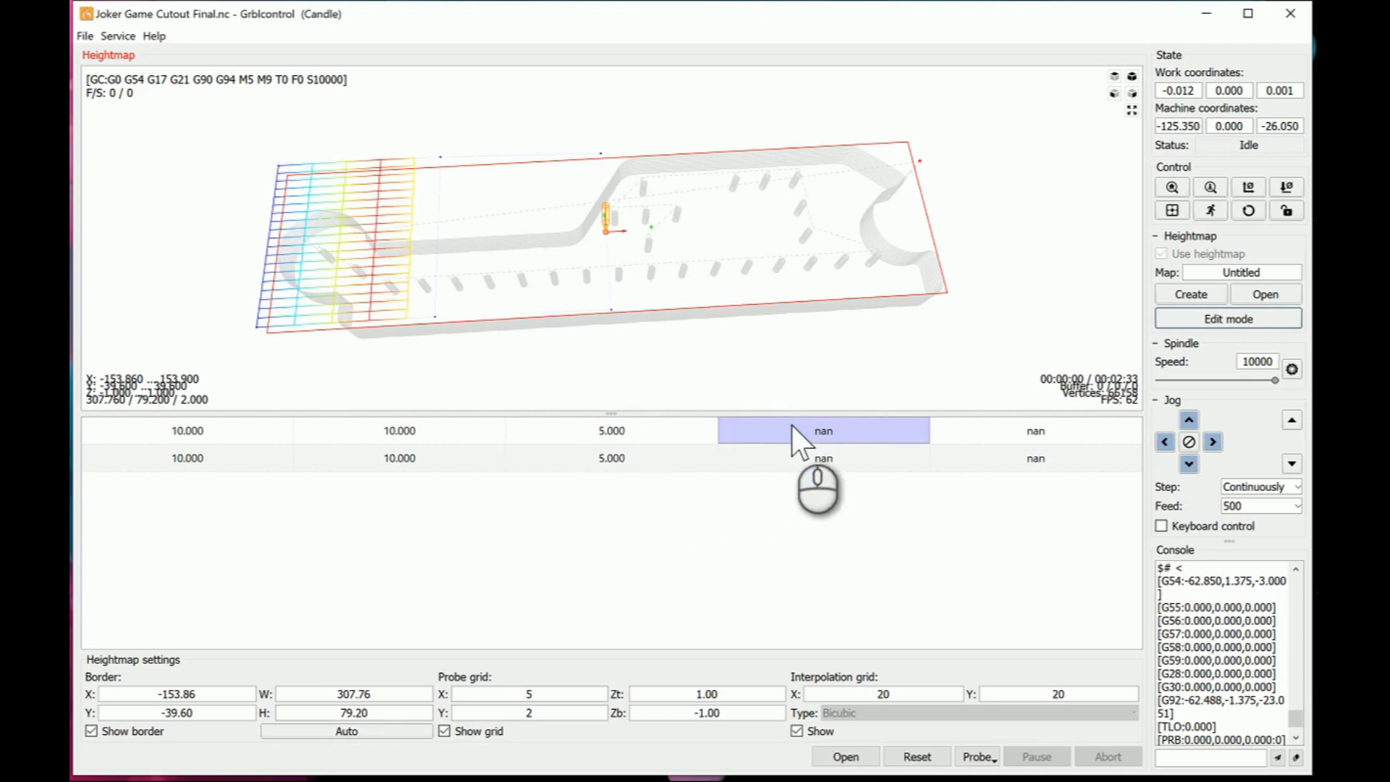
pyautogui.doubleClick(792, 425)
pyautogui.write('5')
pyautogui.click(789, 460)
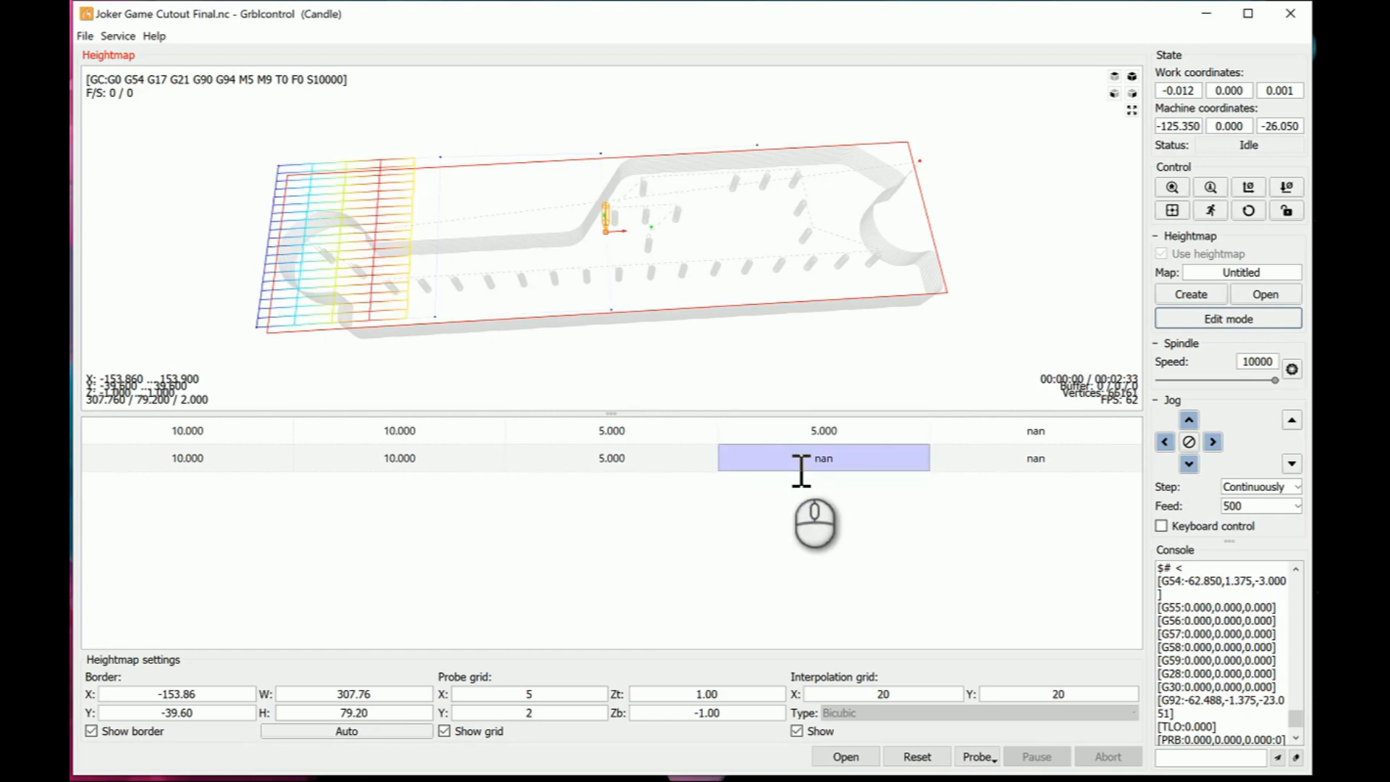
pyautogui.write('5')
# - Set both probe heights in the fifth column of the heightmap table to 8
pyautogui.click(999, 432)
pyautogui.doubleClick(1003, 434)
pyautogui.write('8')
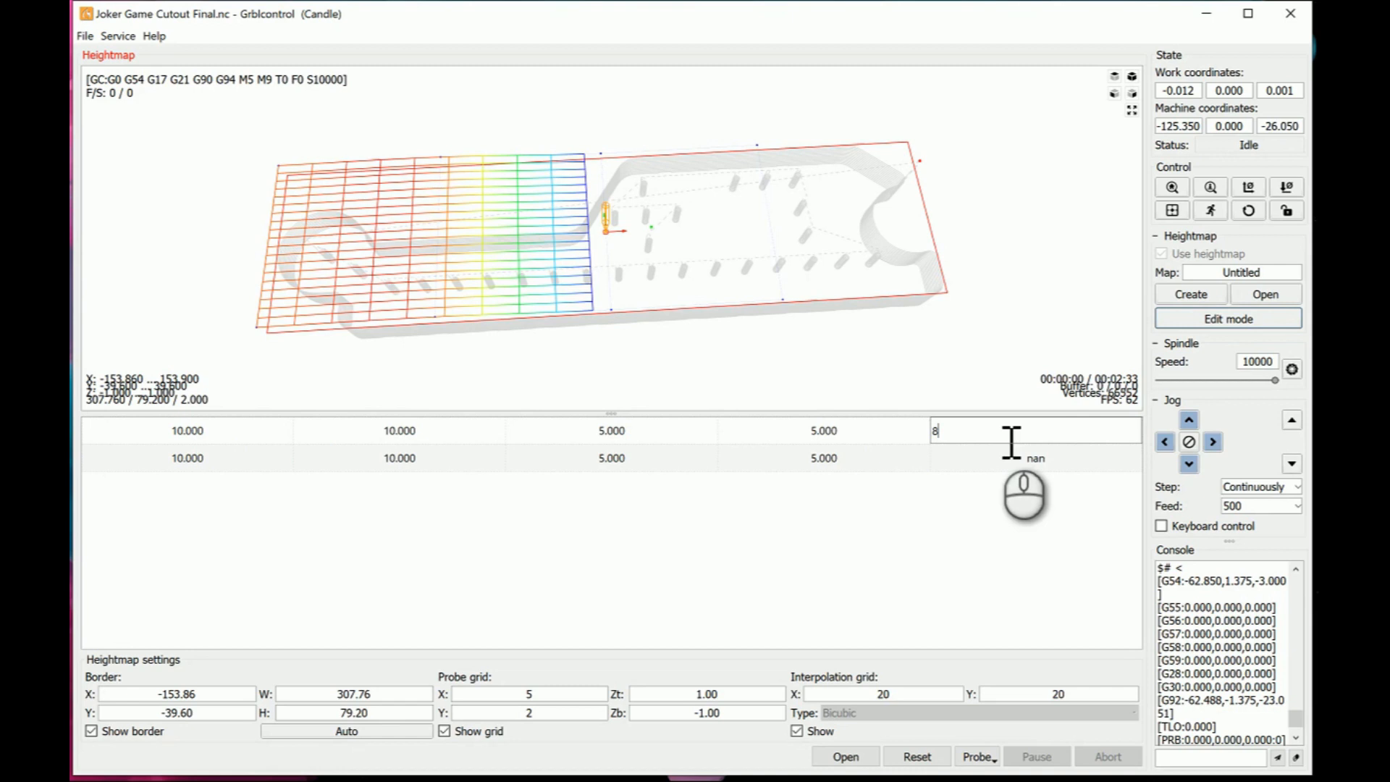
pyautogui.click(998, 464)
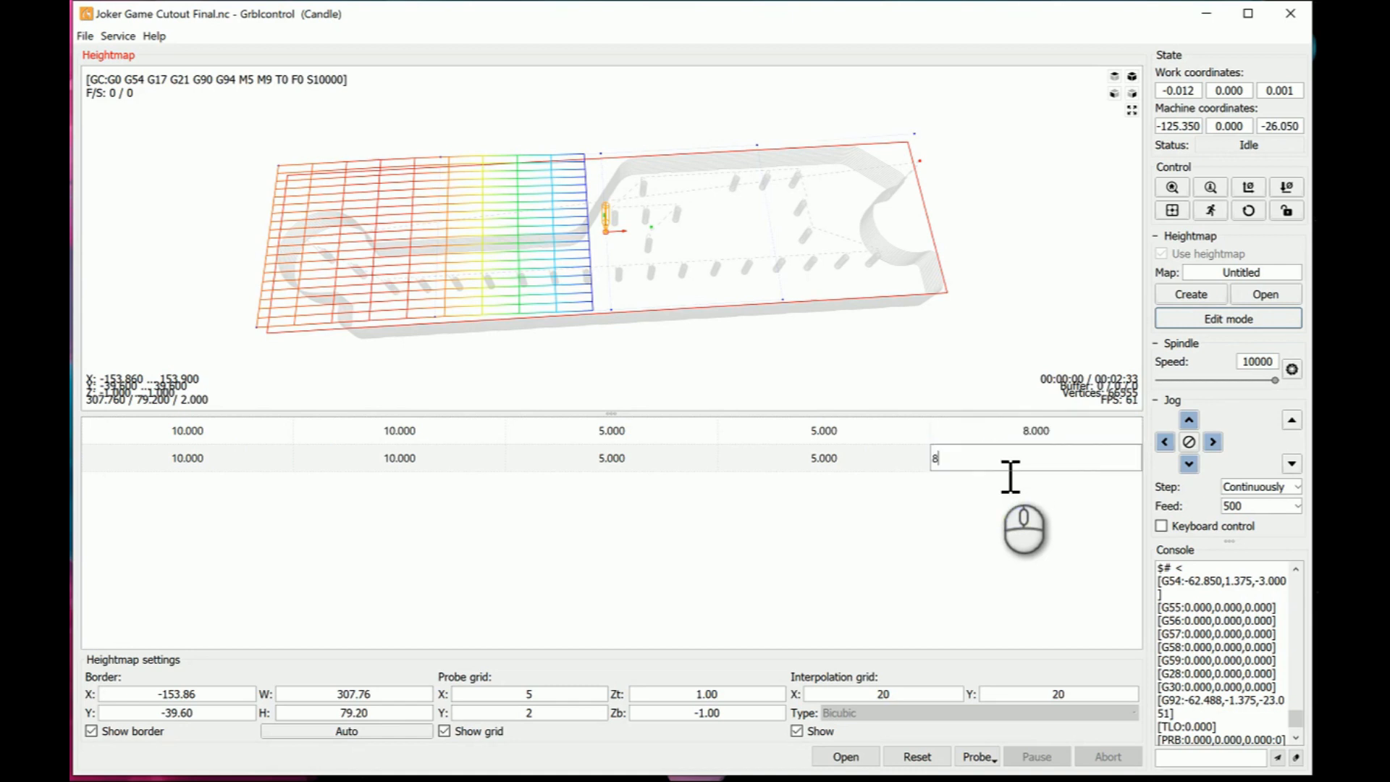
pyautogui.write('8')
pyautogui.press('Return')
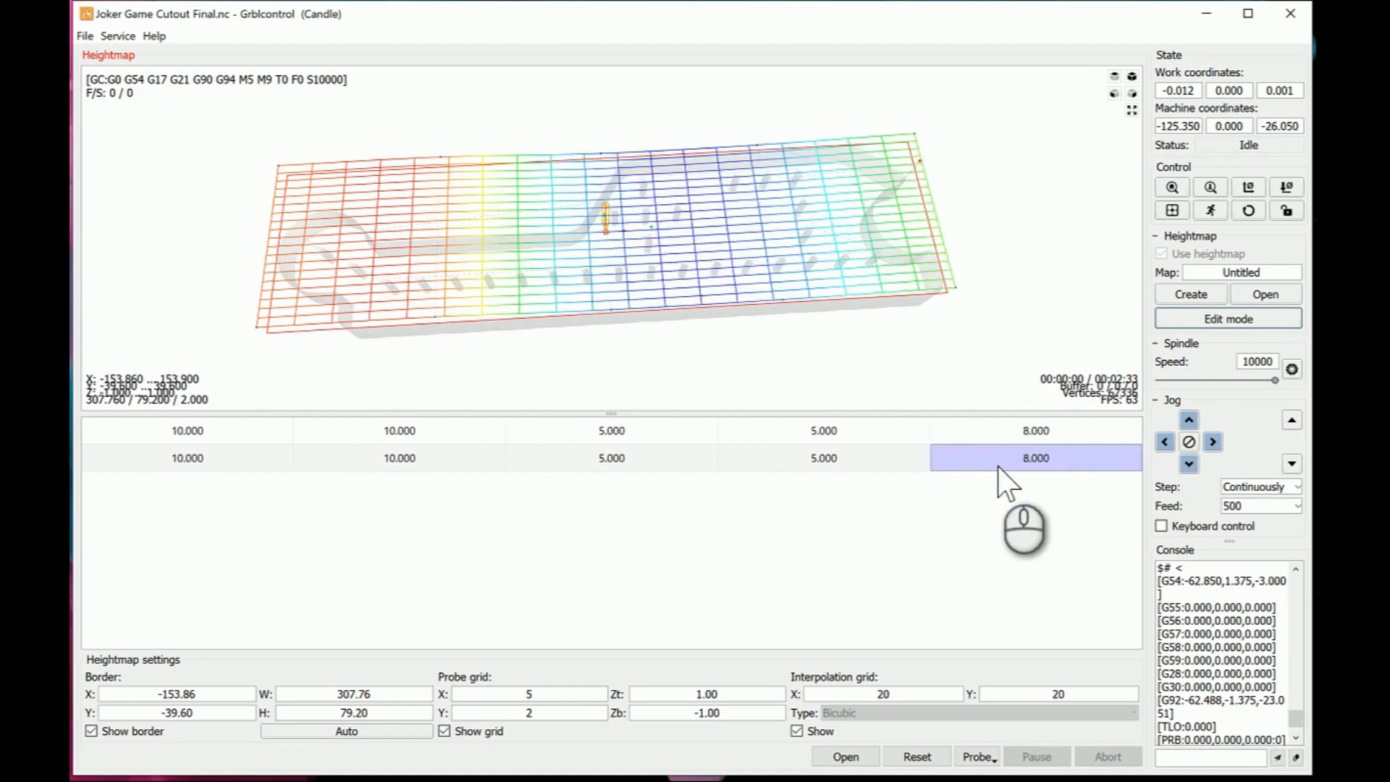
# - Examine the shape of the interpolated heightmap surface above the cutout toolpath from side and angled views
pyautogui.click(824, 272)
pyautogui.moveTo(816, 269); pyautogui.dragTo(821, 211)
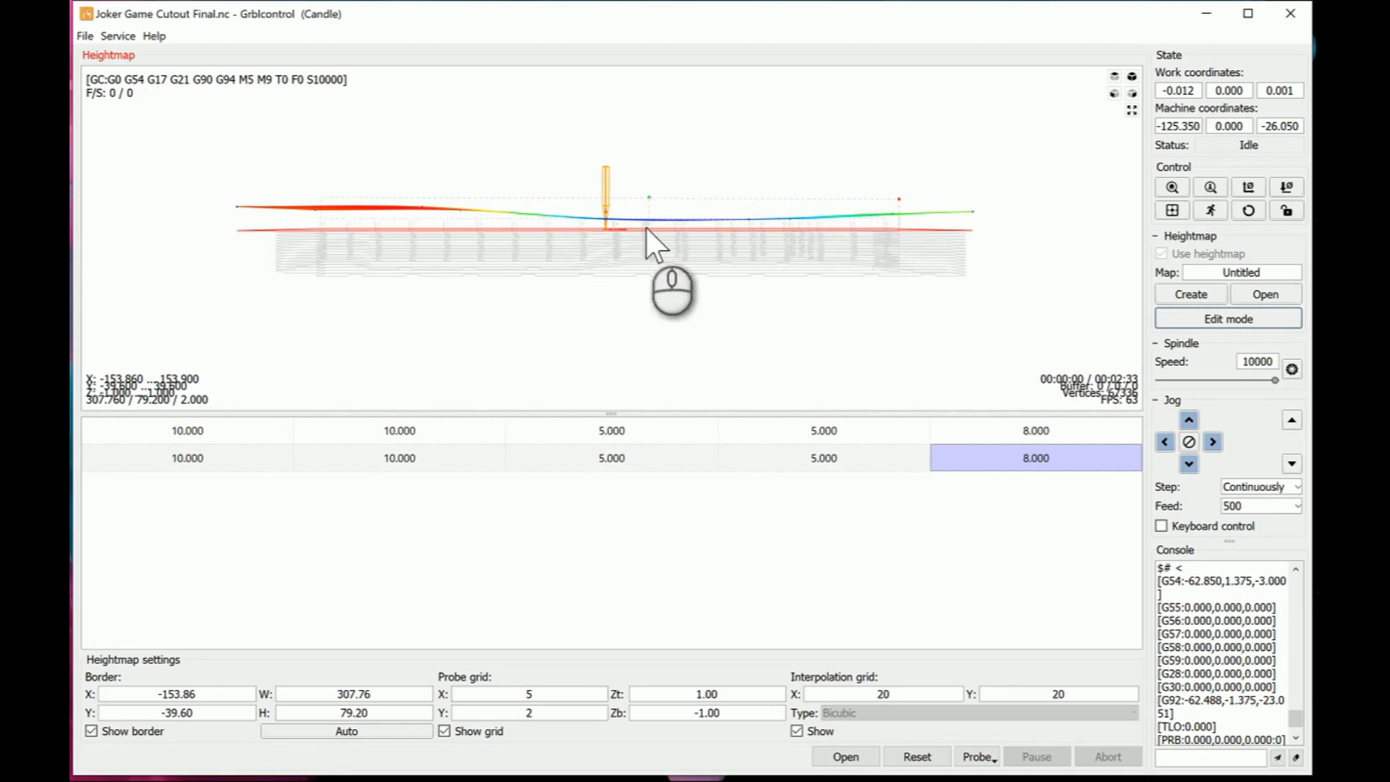
pyautogui.moveTo(917, 226); pyautogui.dragTo(916, 257)
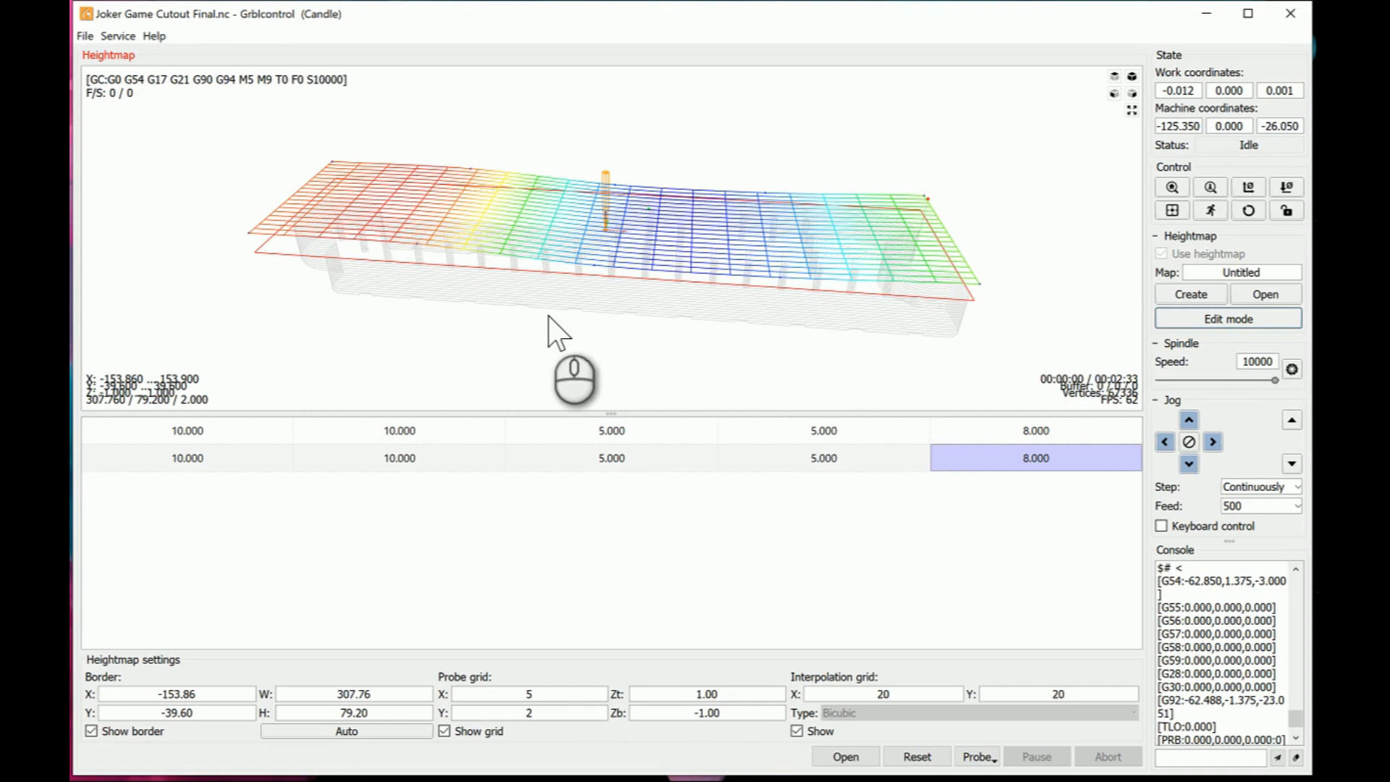
pyautogui.moveTo(684, 255); pyautogui.dragTo(358, 245)
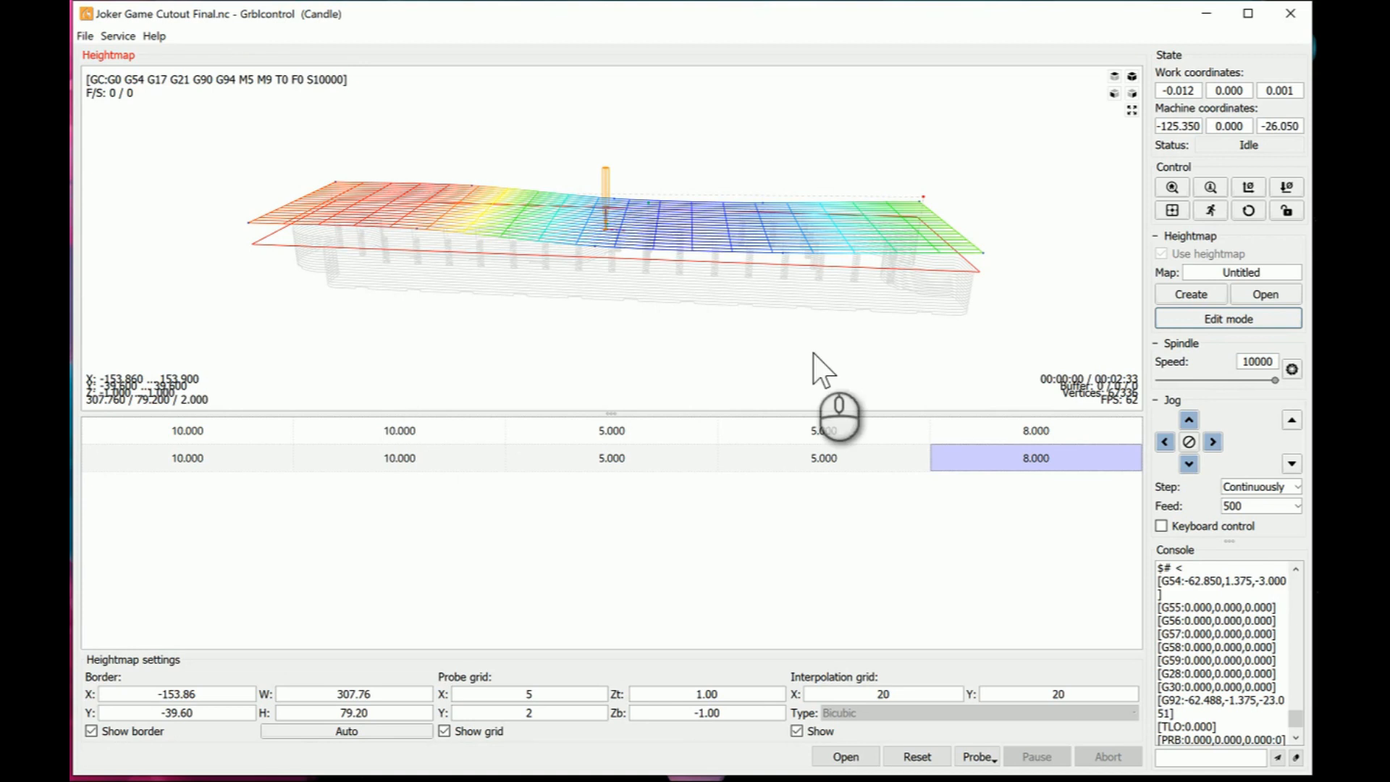
pyautogui.moveTo(847, 233)
pyautogui.mouseDown()
pyautogui.moveTo(858, 264)
pyautogui.moveTo(863, 204)
pyautogui.moveTo(860, 228)
pyautogui.mouseUp()
pyautogui.moveTo(861, 228); pyautogui.dragTo(844, 249)
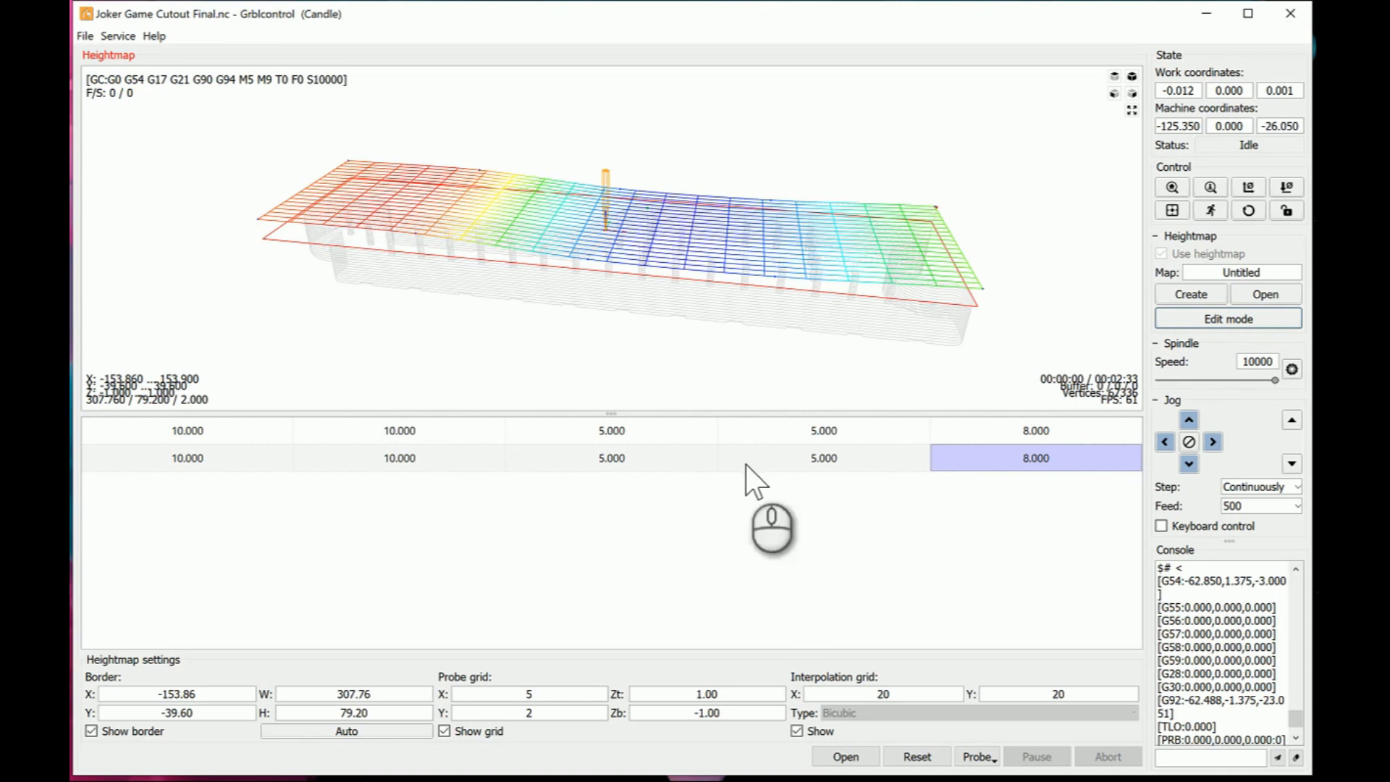
pyautogui.moveTo(850, 320); pyautogui.dragTo(863, 306)
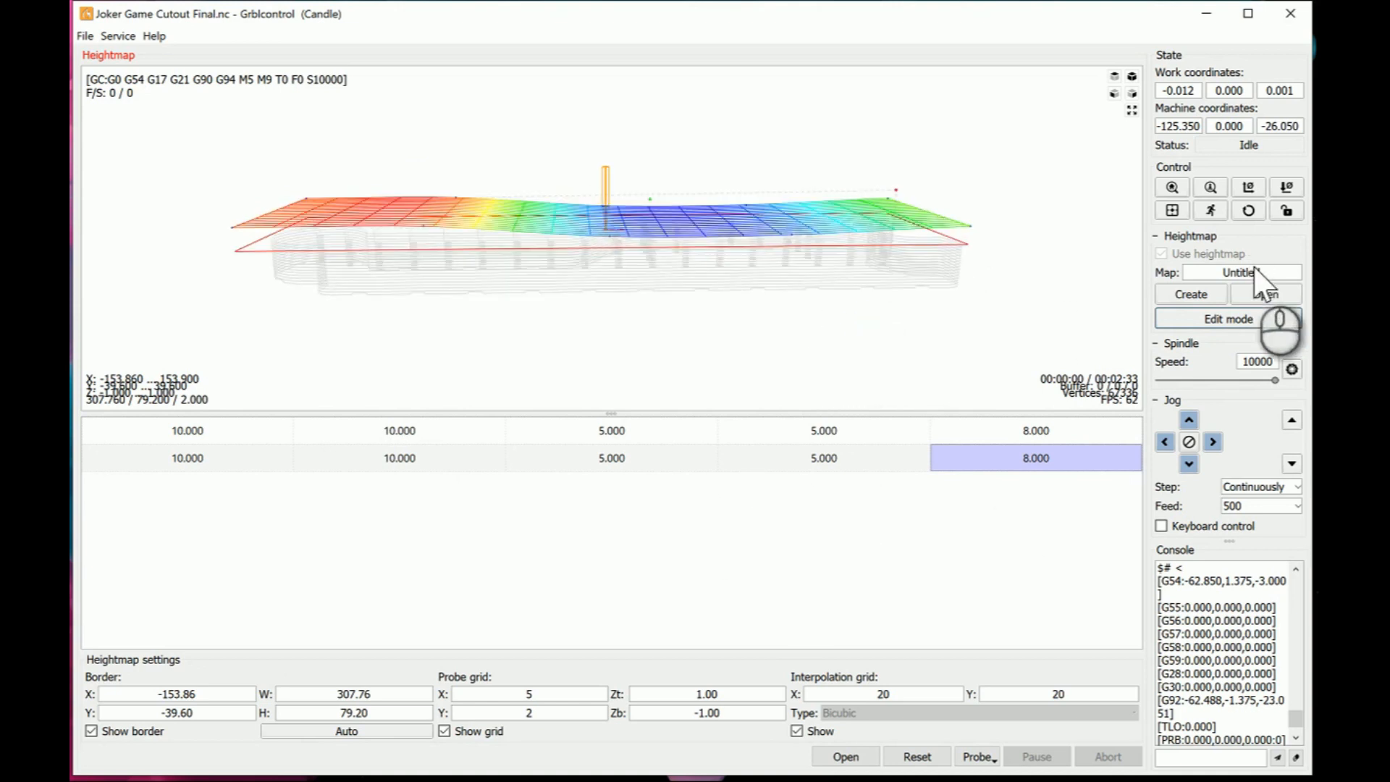
# - Open the Test 1.map heightmap, discarding the unsaved one, and view its surface from an angle
pyautogui.click(1258, 293)
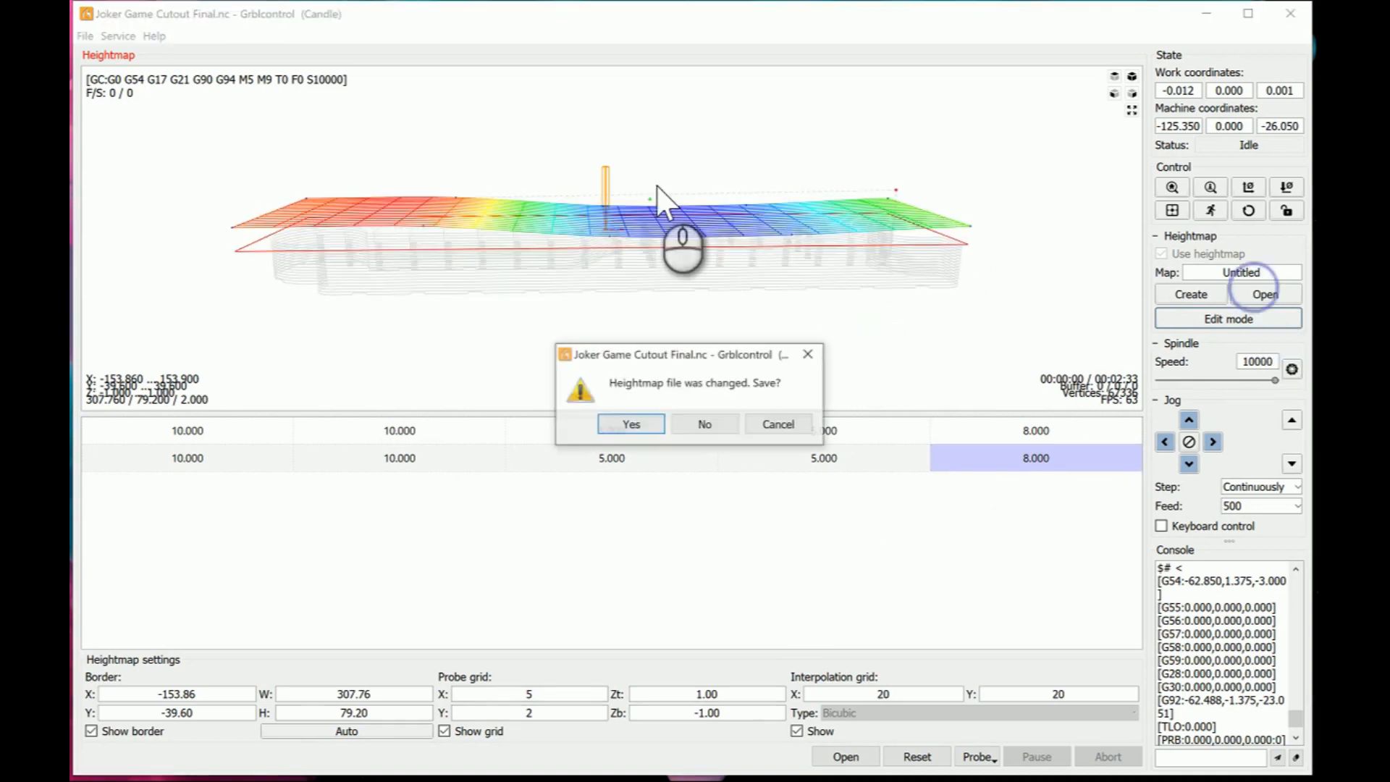
pyautogui.click(686, 426)
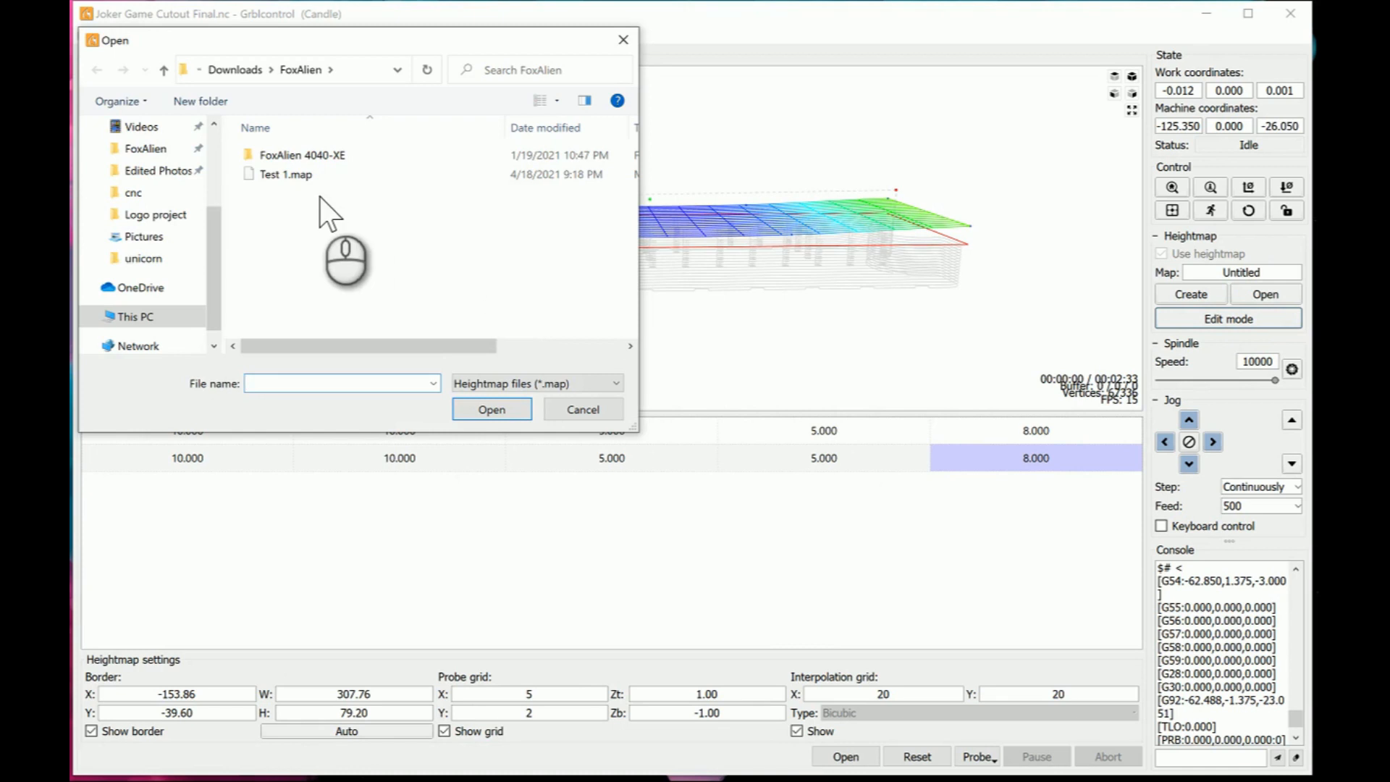
pyautogui.click(472, 410)
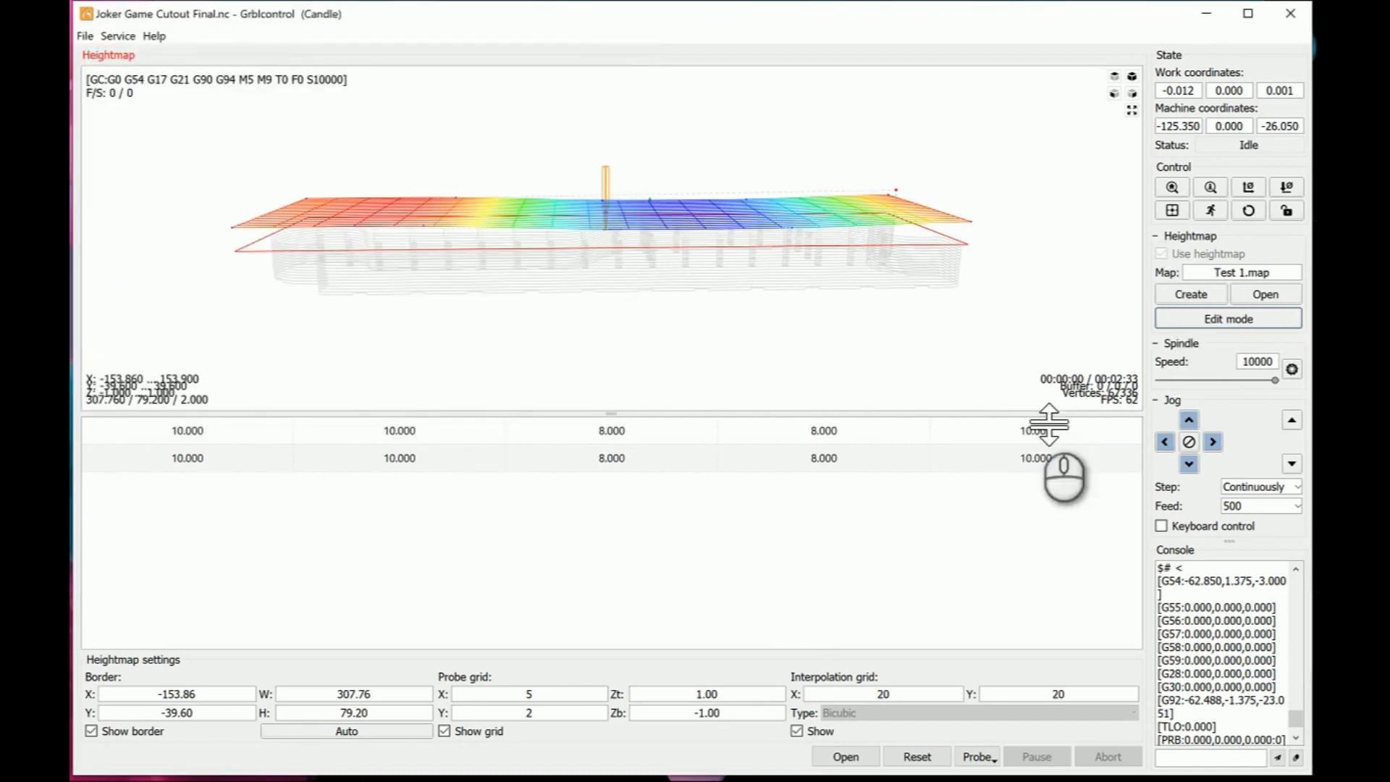
pyautogui.moveTo(793, 271)
pyautogui.mouseDown()
pyautogui.moveTo(791, 250)
pyautogui.moveTo(788, 277)
pyautogui.mouseUp()
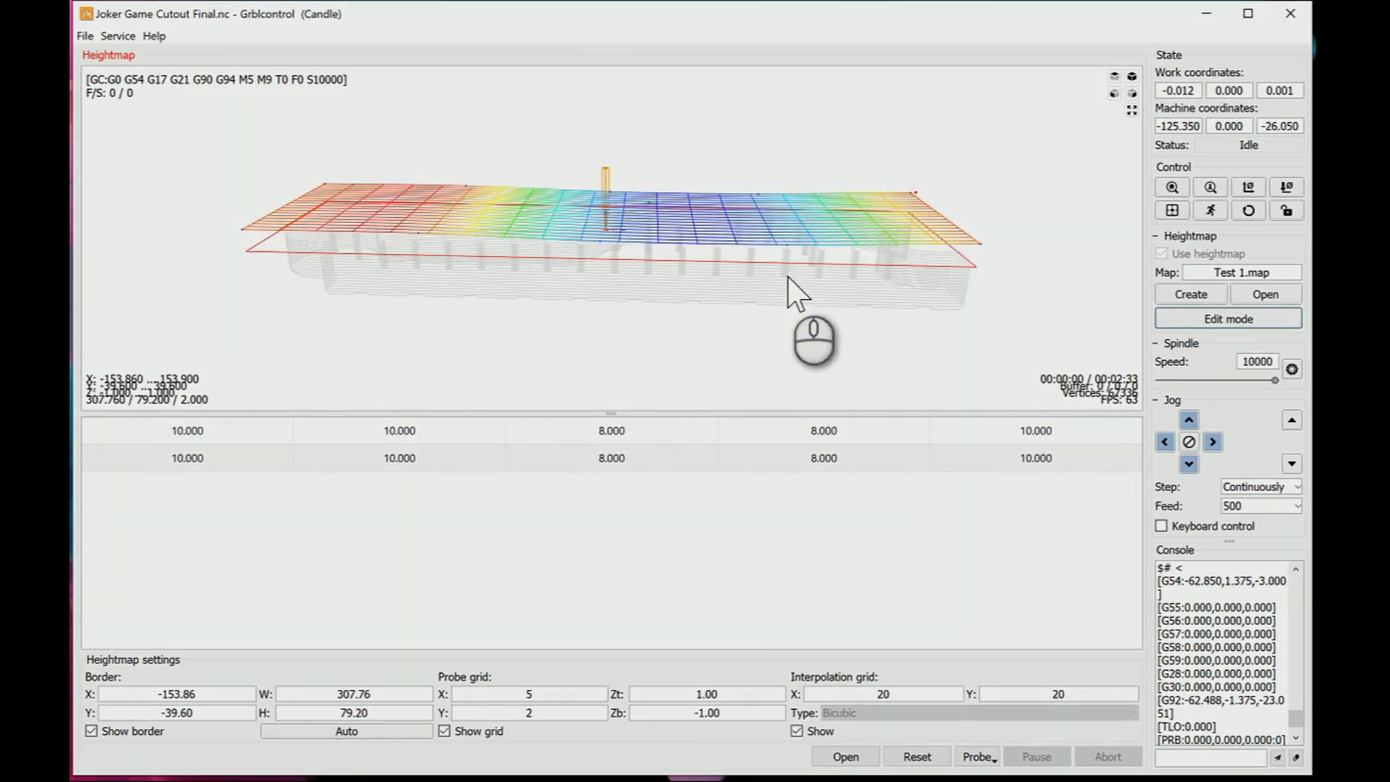